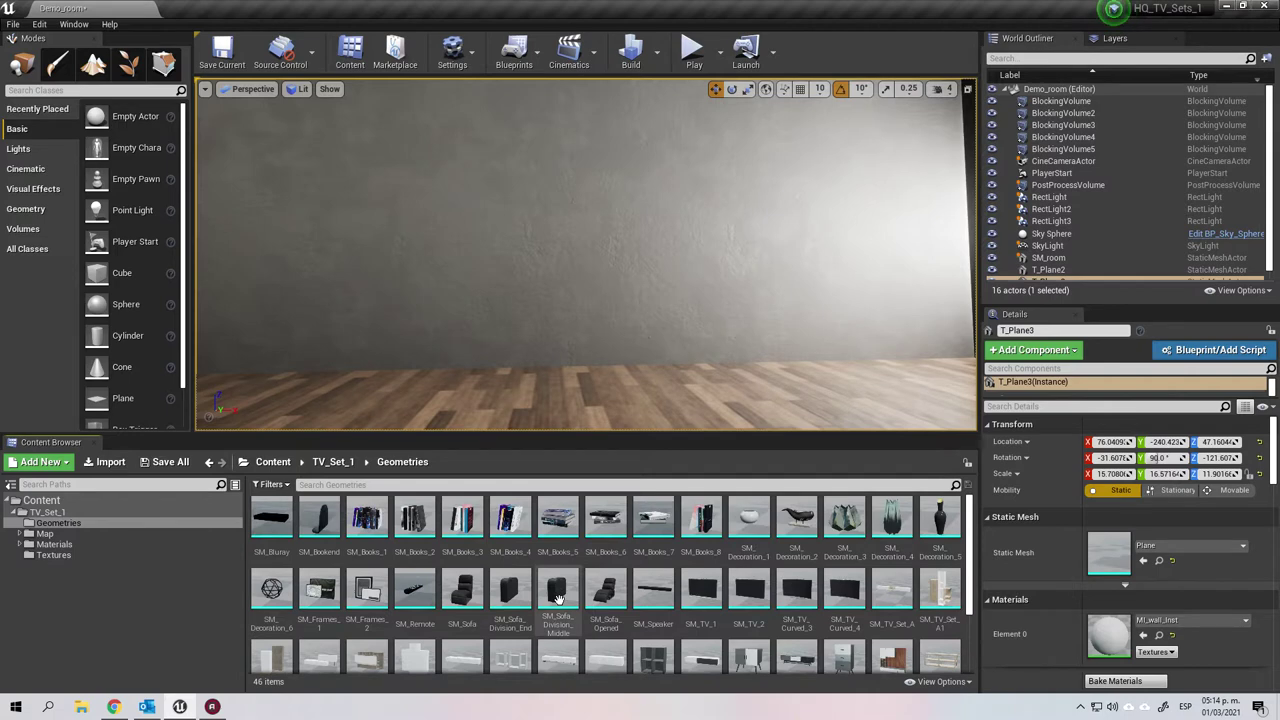
# Place SM_Sofa on the floor in front of the wall and fit SM_Sofa_Division_End against the seat's left side.
pyautogui.moveTo(466, 597); pyautogui.dragTo(662, 382)
pyautogui.click(799, 387)
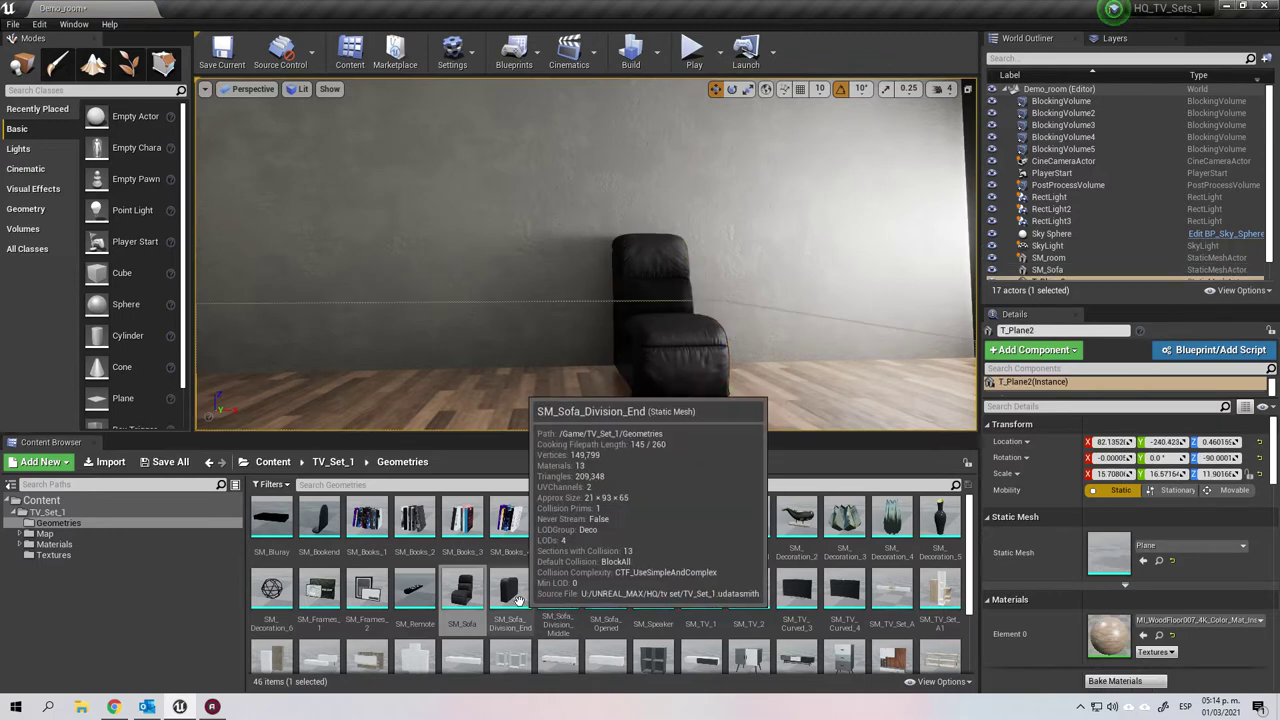
pyautogui.moveTo(527, 598); pyautogui.dragTo(606, 386)
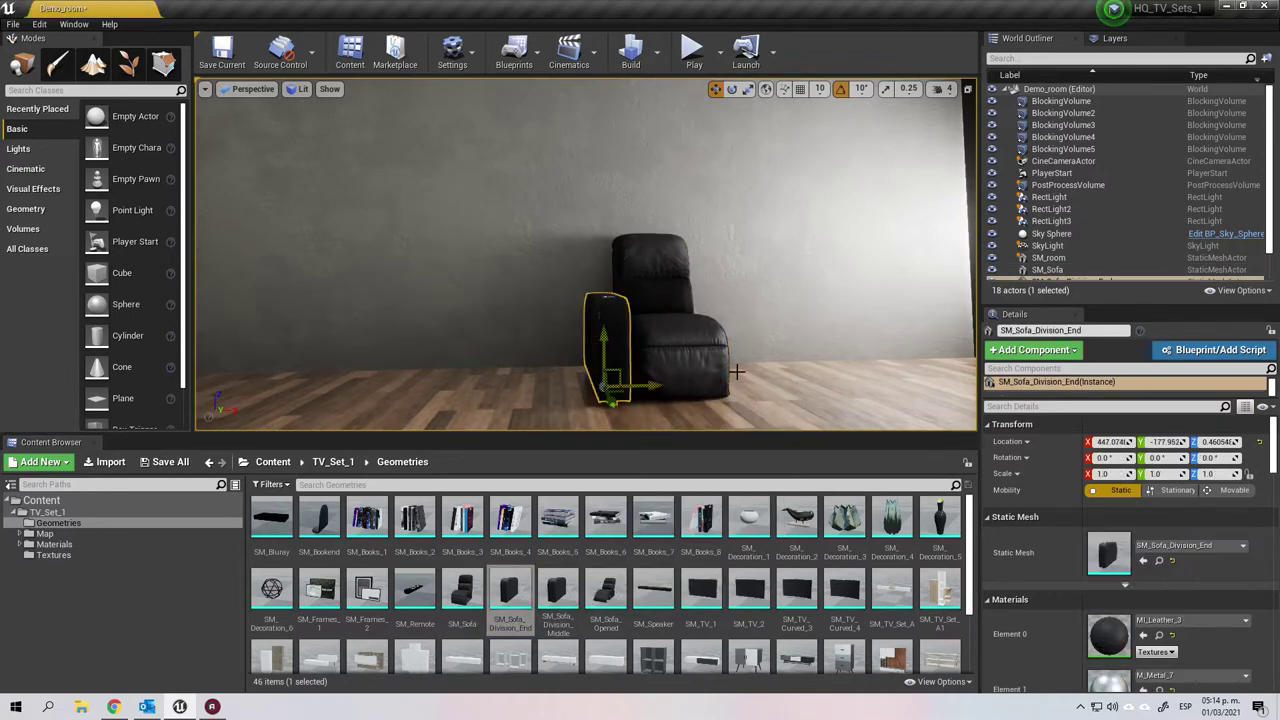
pyautogui.click(794, 369)
pyautogui.moveTo(794, 369); pyautogui.dragTo(794, 220)
pyautogui.moveTo(794, 220); pyautogui.dragTo(855, 322, button='right')
pyautogui.moveTo(722, 374)
pyautogui.mouseDown(button='right')
pyautogui.moveTo(665, 376)
pyautogui.moveTo(722, 374)
pyautogui.moveTo(708, 378)
pyautogui.mouseUp(button='right')
pyautogui.click(497, 328)
pyautogui.moveTo(497, 328); pyautogui.dragTo(494, 380)
pyautogui.moveTo(597, 386)
pyautogui.mouseDown()
pyautogui.moveTo(635, 388)
pyautogui.moveTo(620, 389)
pyautogui.mouseUp()
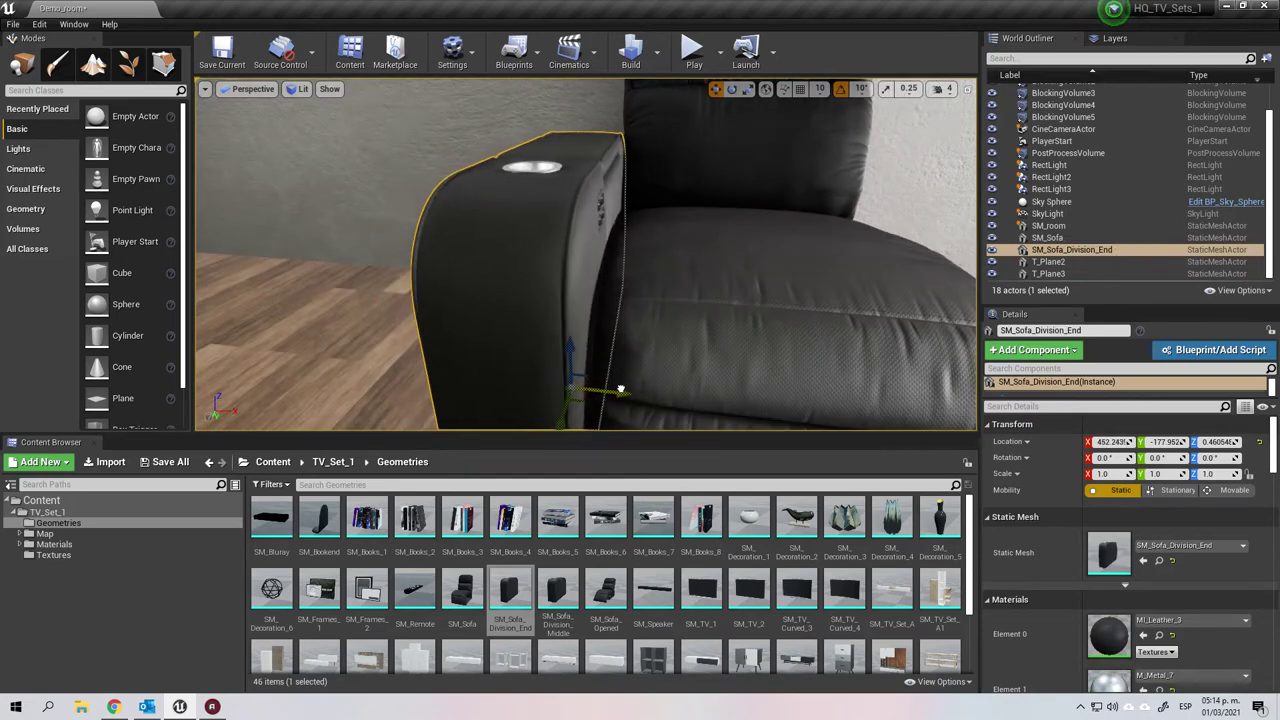
# Add SM_Sofa_Division_Middle against the seat's open side as its second armrest.
pyautogui.click(749, 243)
pyautogui.moveTo(749, 243); pyautogui.dragTo(754, 330)
pyautogui.moveTo(754, 243); pyautogui.dragTo(800, 205, button='right')
pyautogui.moveTo(752, 306); pyautogui.dragTo(790, 314, button='right')
pyautogui.moveTo(749, 306); pyautogui.dragTo(722, 285)
pyautogui.click(657, 334)
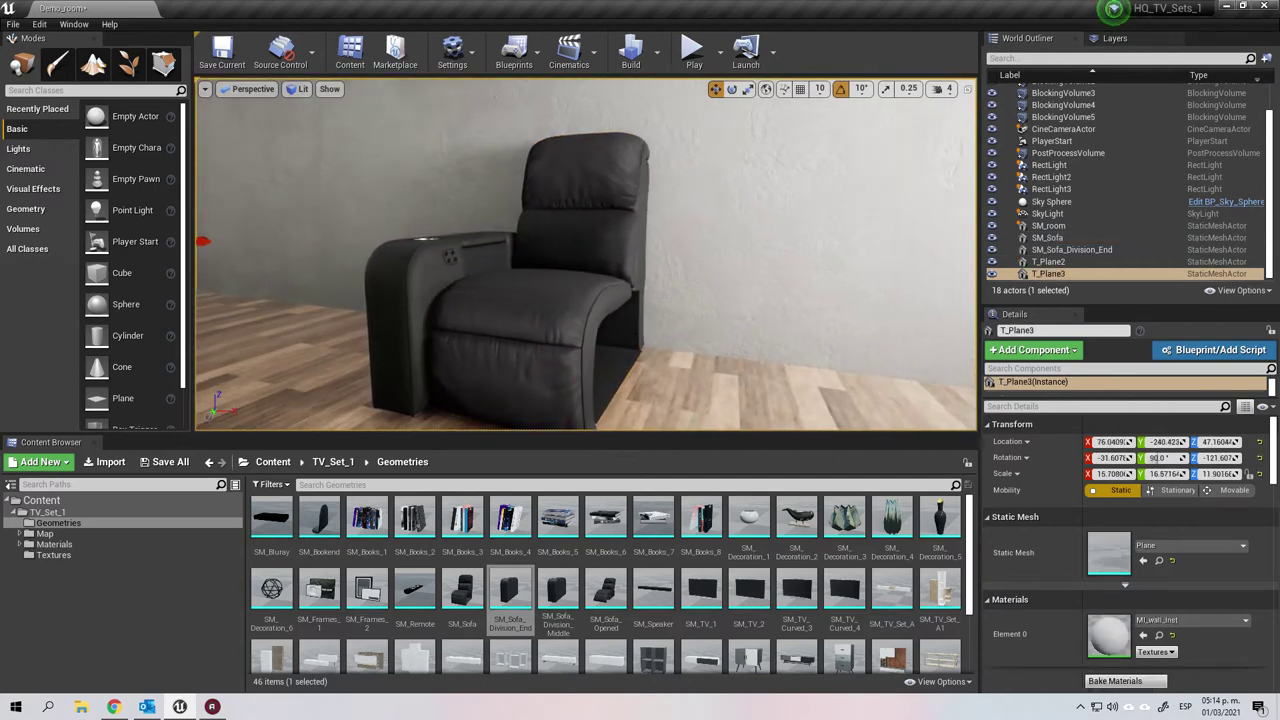
pyautogui.moveTo(370, 340); pyautogui.dragTo(368, 368)
pyautogui.moveTo(557, 590); pyautogui.dragTo(638, 382)
pyautogui.click(723, 307)
pyautogui.moveTo(723, 307); pyautogui.dragTo(655, 305, button='right')
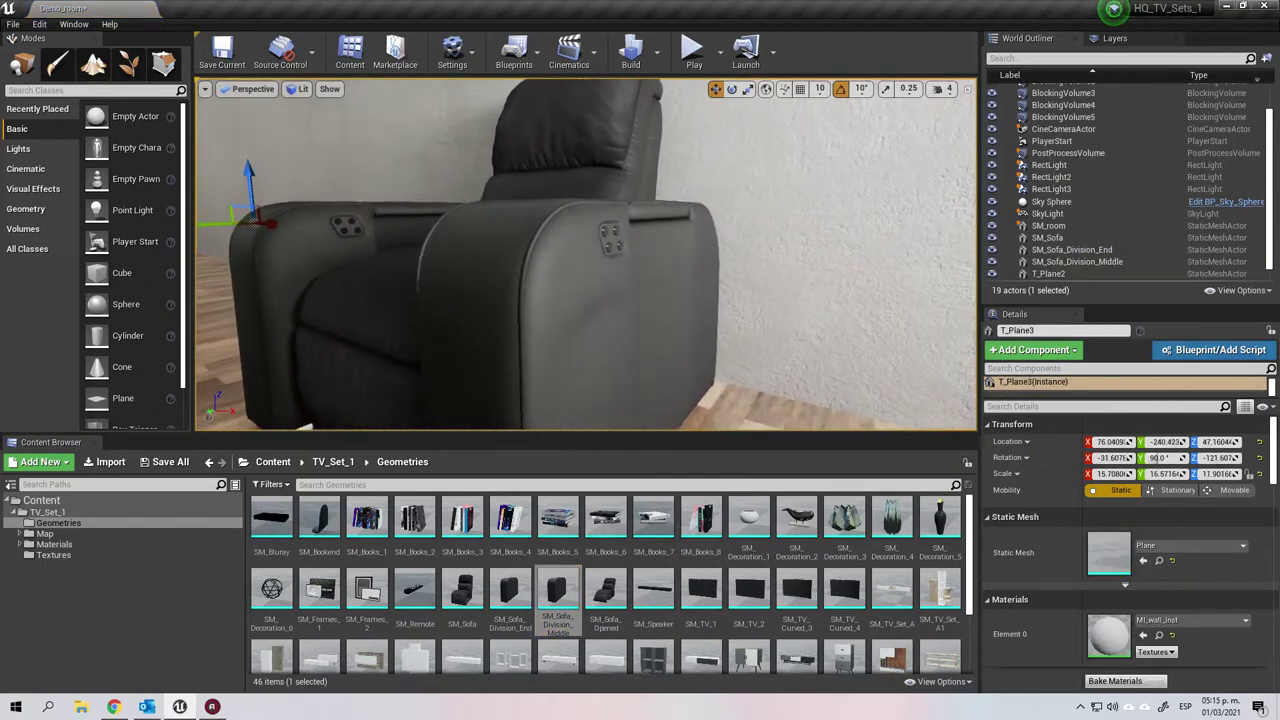
pyautogui.moveTo(692, 291); pyautogui.dragTo(692, 264)
pyautogui.moveTo(610, 240); pyautogui.dragTo(642, 278, button='right')
pyautogui.click(572, 329)
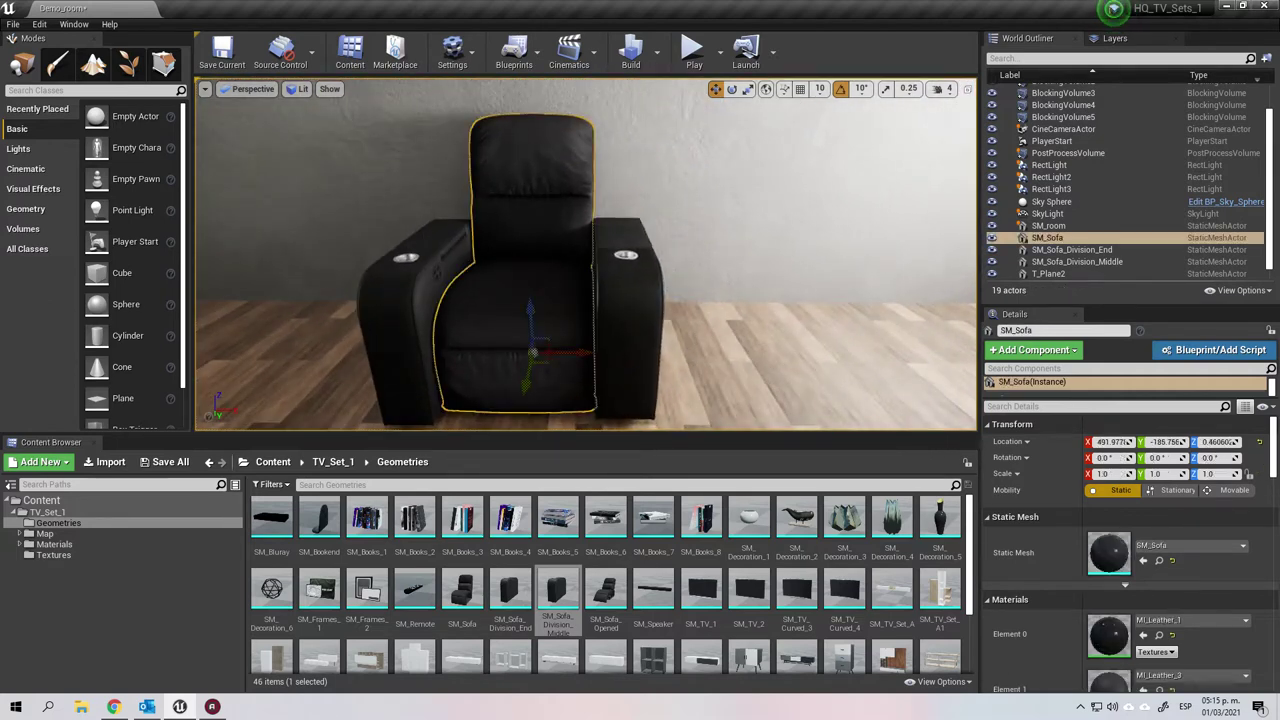
pyautogui.keyDown('alt'); pyautogui.moveTo(557, 352); pyautogui.dragTo(753, 354); pyautogui.keyUp('alt')
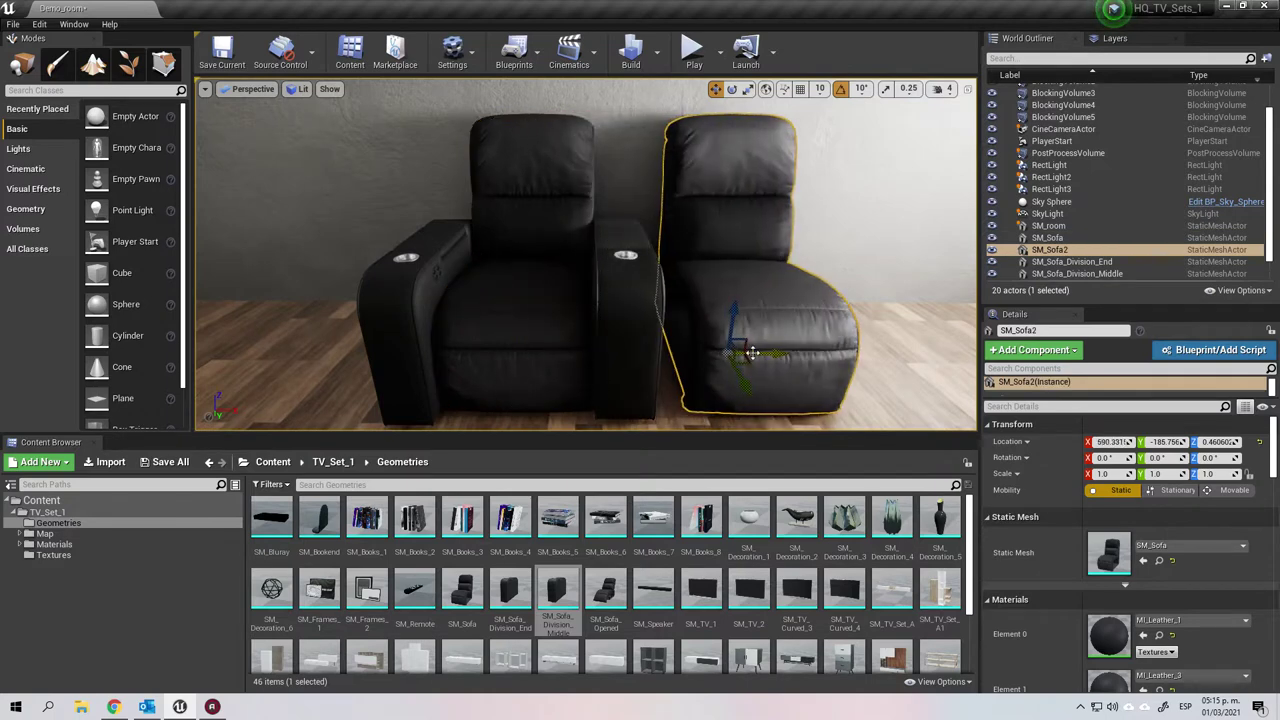
pyautogui.press('Delete')
# Duplicate the seat together with its middle armrest along X to form a two-seat sofa.
pyautogui.click(545, 318)
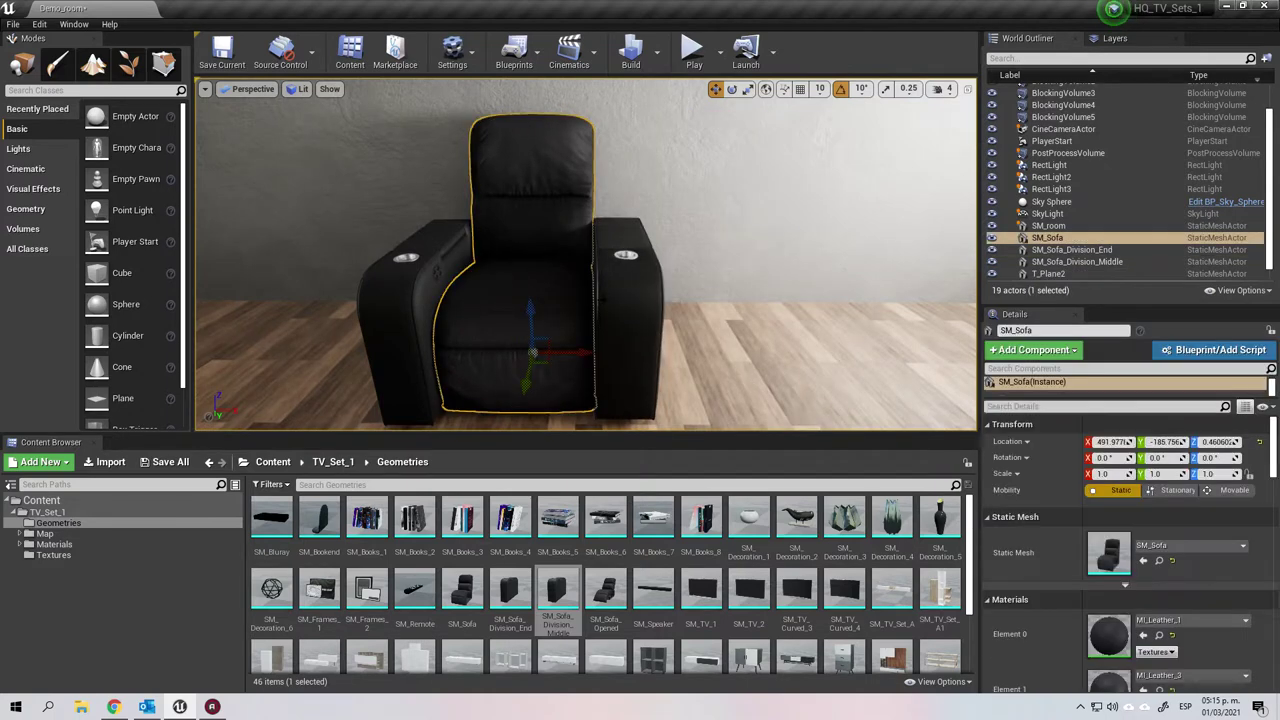
pyautogui.keyDown('ctrl'); pyautogui.click(624, 301); pyautogui.keyUp('ctrl')
pyautogui.keyDown('alt'); pyautogui.moveTo(648, 357); pyautogui.dragTo(823, 356); pyautogui.keyUp('alt')
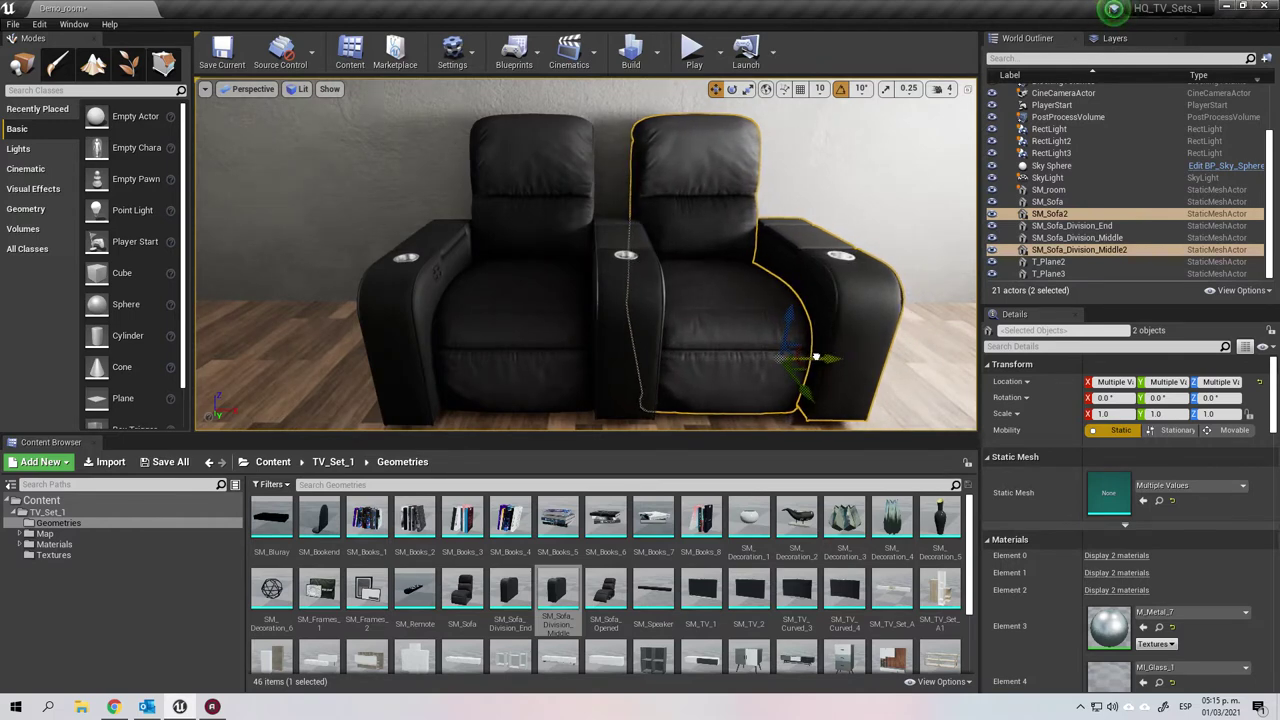
# Place SM_Sofa_Opened beside the last middle armrest as the third seat of the row.
pyautogui.click(397, 184)
pyautogui.moveTo(397, 184); pyautogui.dragTo(478, 192, button='right')
pyautogui.moveTo(605, 590); pyautogui.dragTo(714, 328)
pyautogui.click(566, 310)
pyautogui.moveTo(566, 310); pyautogui.dragTo(597, 358, button='right')
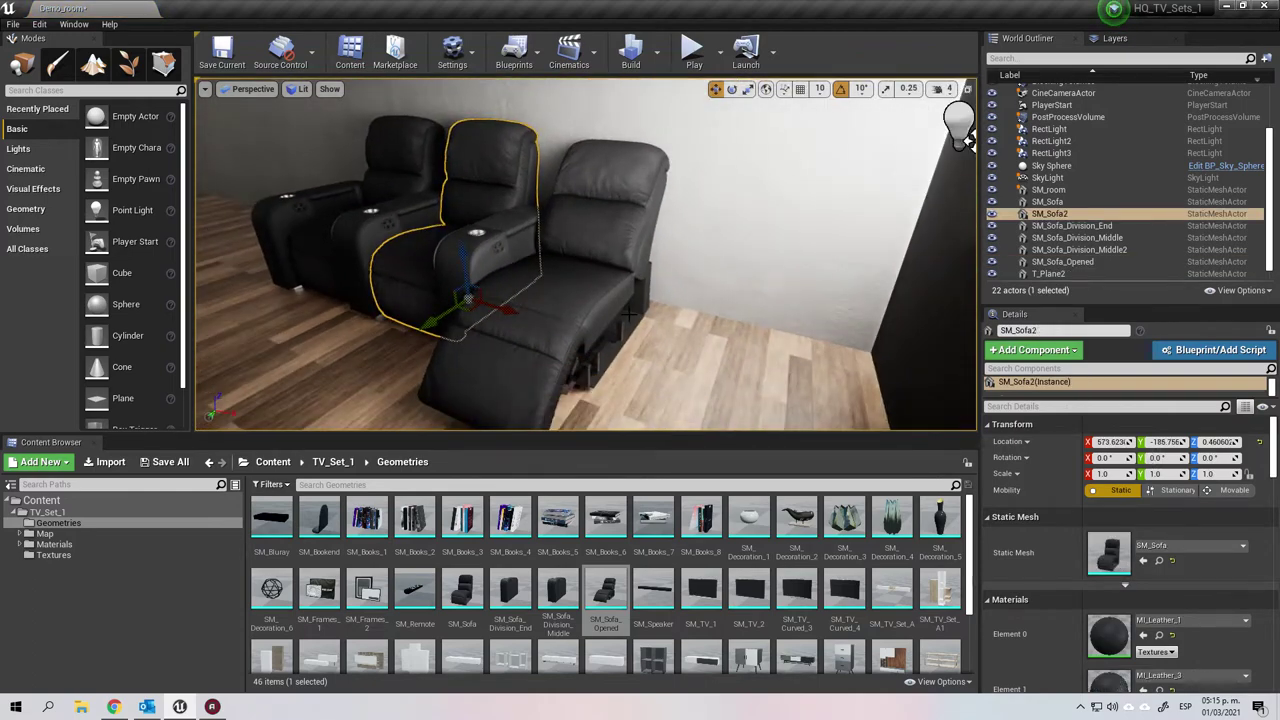
pyautogui.moveTo(629, 314); pyautogui.dragTo(605, 312, button='right')
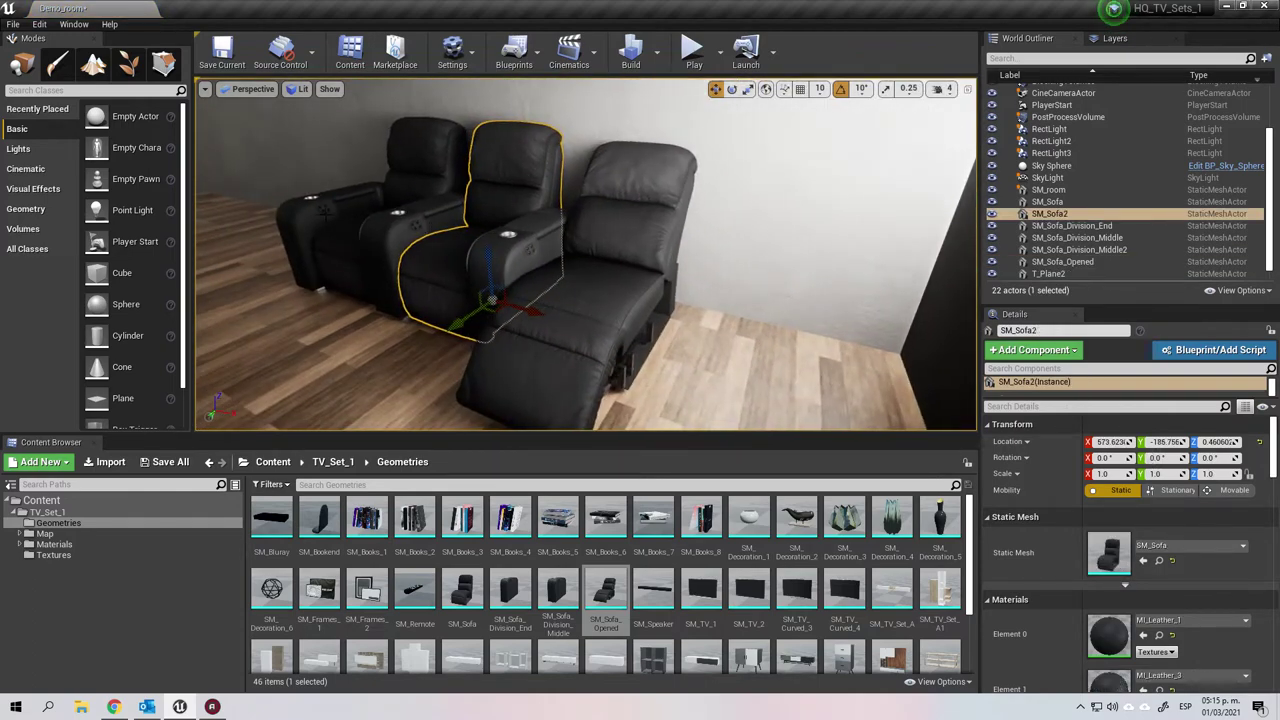
# Duplicate SM_Sofa_Division_End to the reclined seat's open side and mirror it along X.
pyautogui.click(323, 212)
pyautogui.keyDown('alt'); pyautogui.moveTo(386, 275); pyautogui.dragTo(728, 352); pyautogui.keyUp('alt')
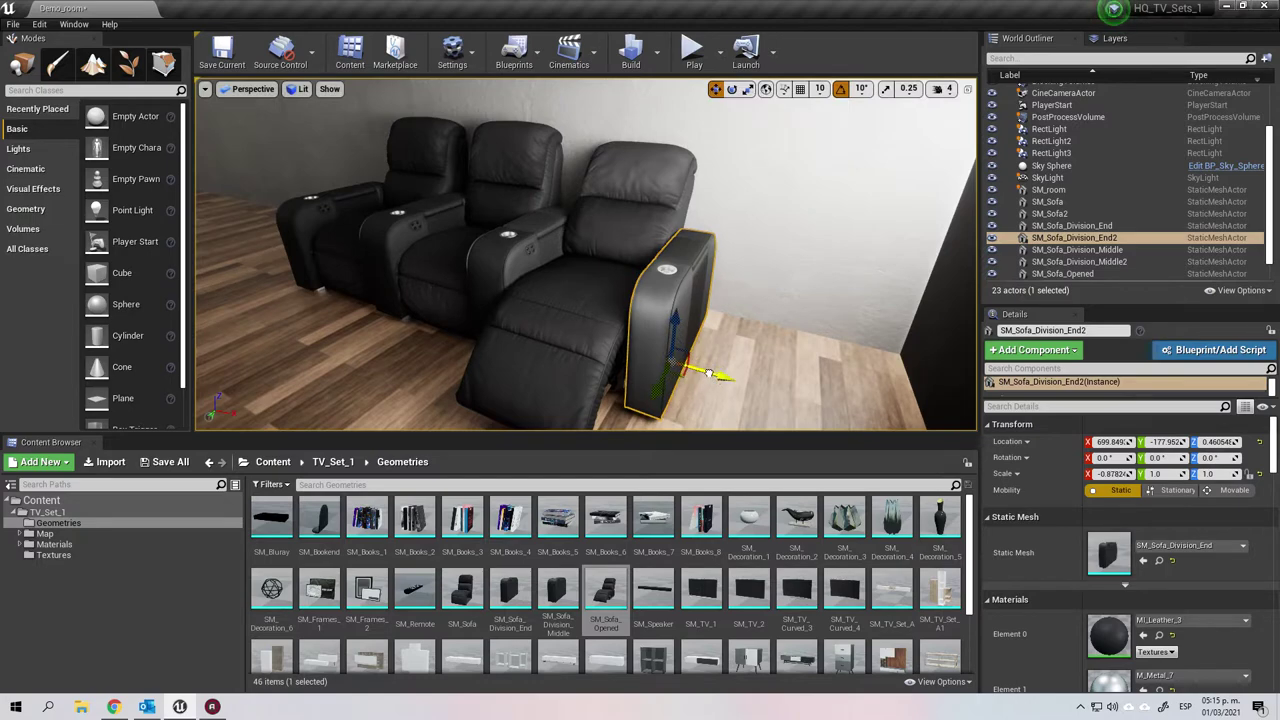
pyautogui.moveTo(669, 381); pyautogui.dragTo(592, 352, button='right')
pyautogui.moveTo(705, 340); pyautogui.dragTo(612, 330, button='right')
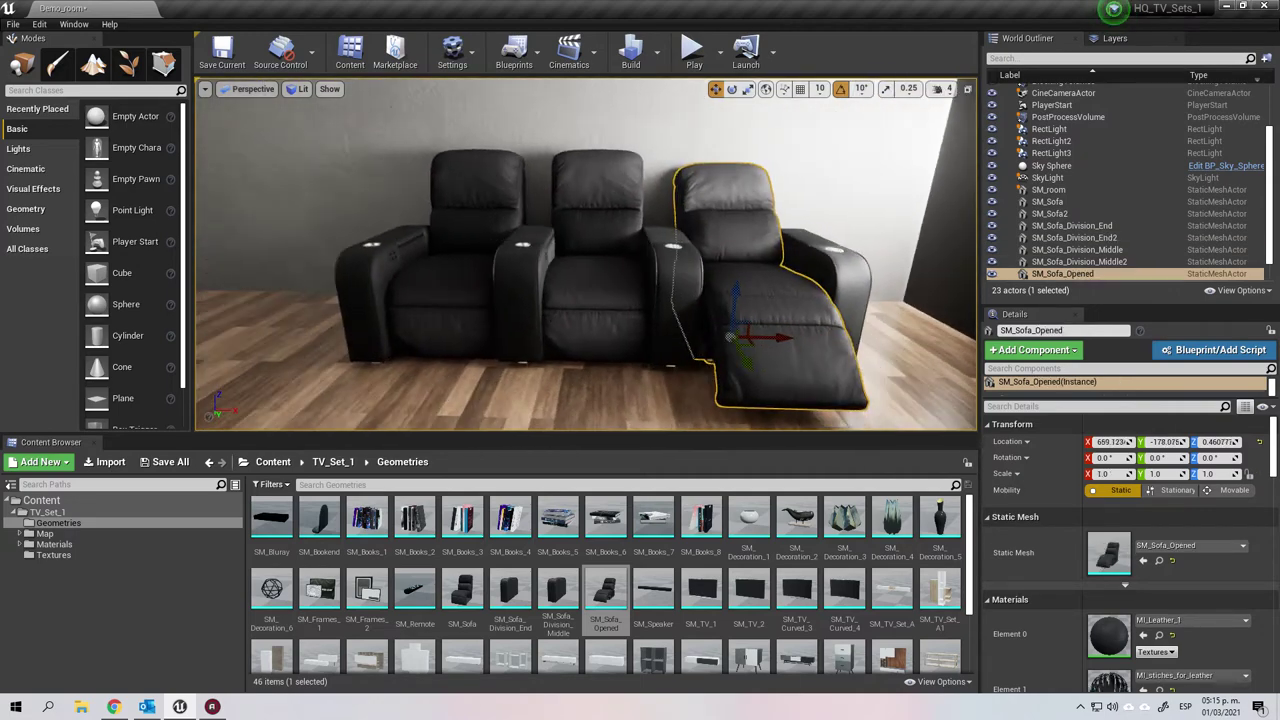
# Replace the upright middle seat with a duplicate of the reclined SM_Sofa_Opened.
pyautogui.press('Delete')
pyautogui.click(773, 316)
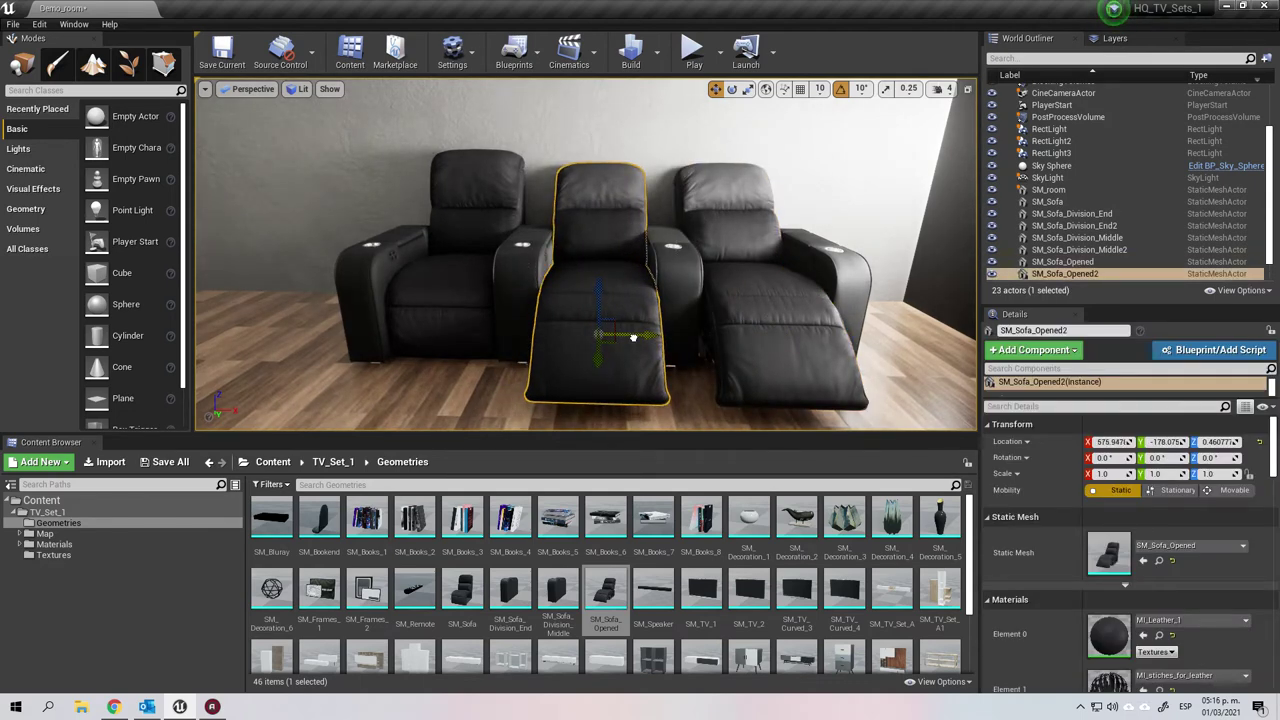
pyautogui.click(735, 135)
pyautogui.moveTo(735, 135); pyautogui.dragTo(795, 148, button='right')
pyautogui.press('w')
pyautogui.moveTo(711, 304); pyautogui.dragTo(711, 304, button='right')
# Delete the remaining upright seat next to the left end armrest.
pyautogui.click(570, 310)
pyautogui.moveTo(570, 310)
pyautogui.mouseDown(button='right')
pyautogui.moveTo(540, 316)
pyautogui.moveTo(572, 308)
pyautogui.mouseUp(button='right')
pyautogui.press('Delete')
pyautogui.click(895, 222)
pyautogui.moveTo(895, 222); pyautogui.dragTo(880, 226, button='right')
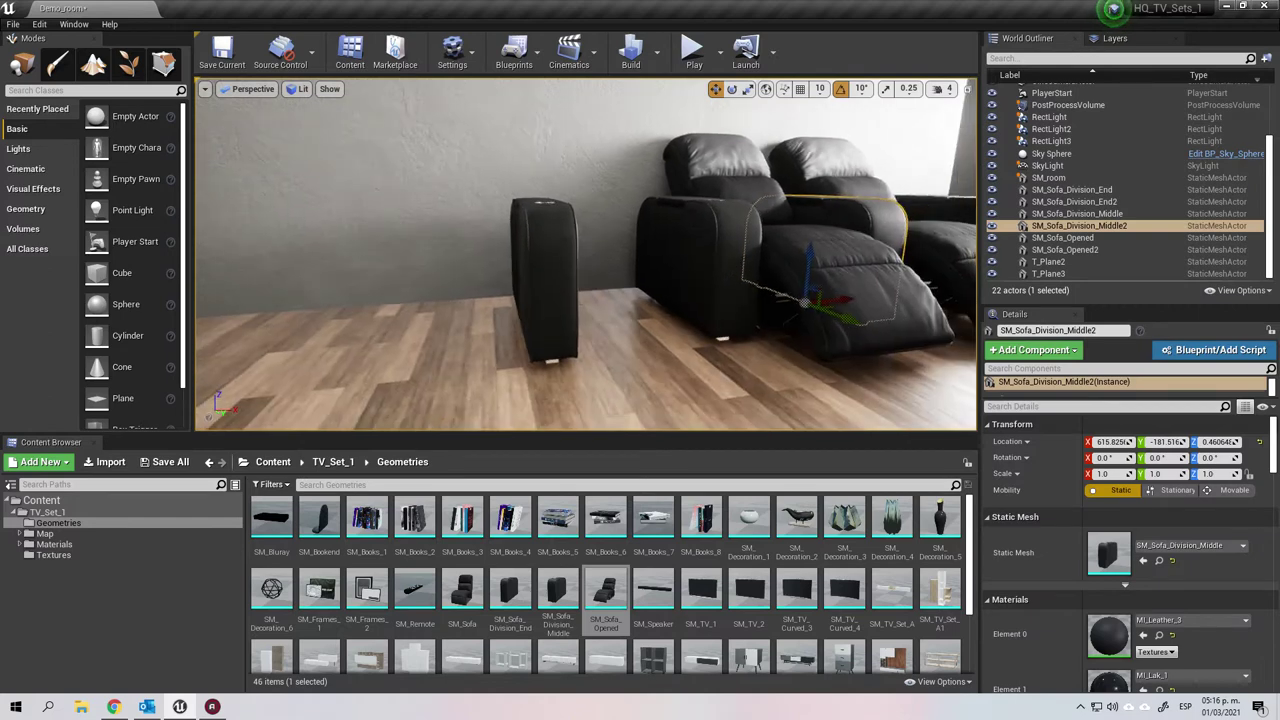
pyautogui.keyDown('alt'); pyautogui.moveTo(839, 298); pyautogui.dragTo(731, 300); pyautogui.keyUp('alt')
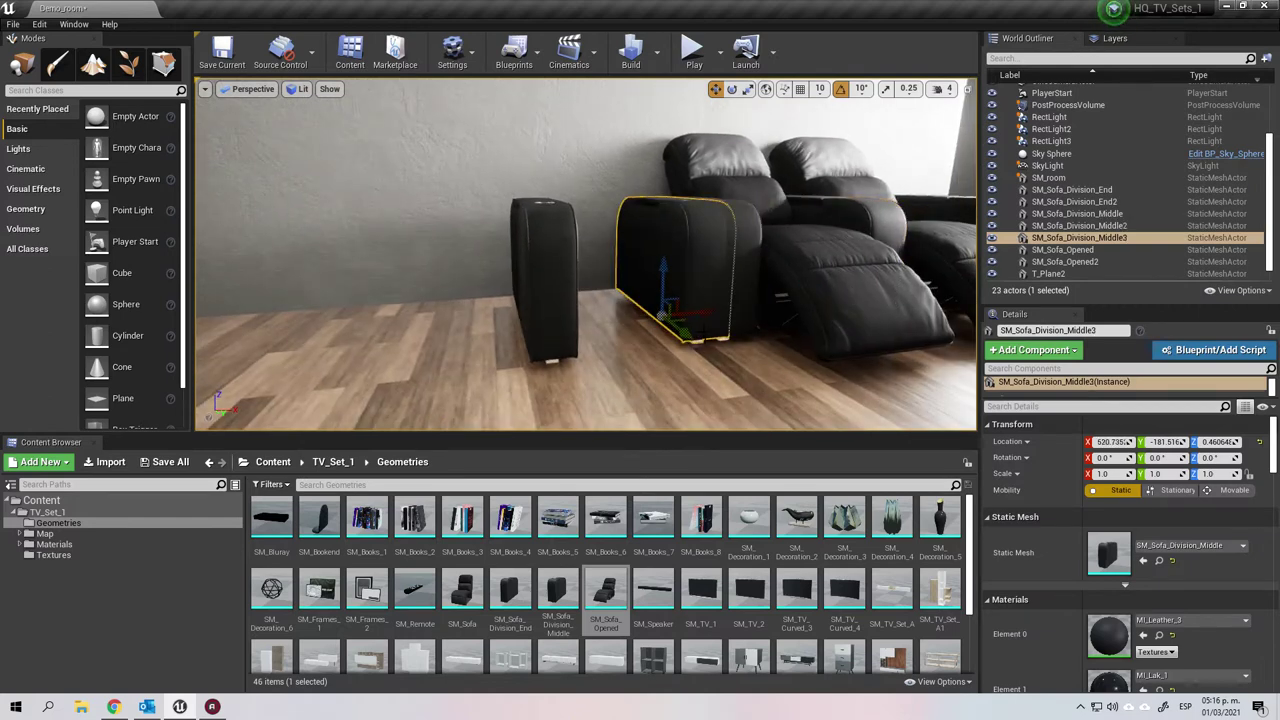
pyautogui.press('Delete')
# Duplicate a reclined seat into the gap beside the left end armrest.
pyautogui.click(846, 316)
pyautogui.keyDown('alt'); pyautogui.moveTo(789, 303); pyautogui.dragTo(644, 305); pyautogui.keyUp('alt')
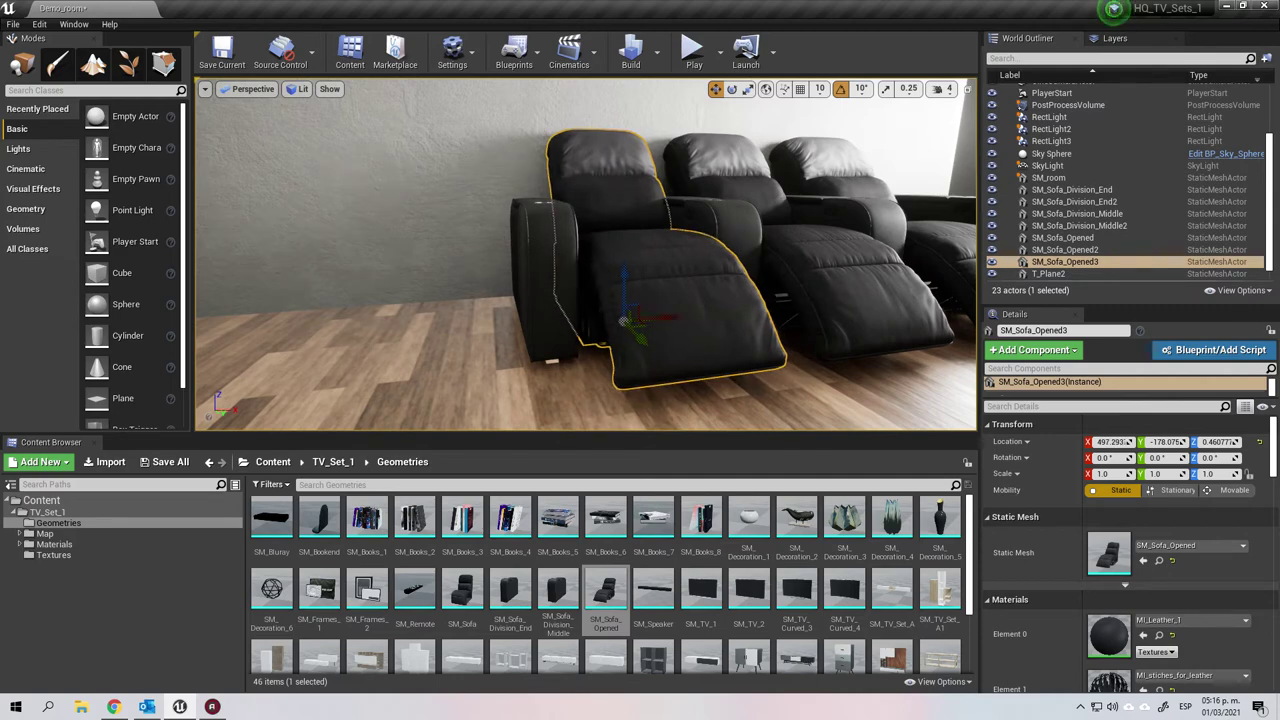
pyautogui.click(832, 291)
# Try to move the left end armrest together with its adjacent reclined seat.
pyautogui.moveTo(456, 247); pyautogui.dragTo(432, 103, button='right')
pyautogui.click(464, 161)
pyautogui.click(578, 305)
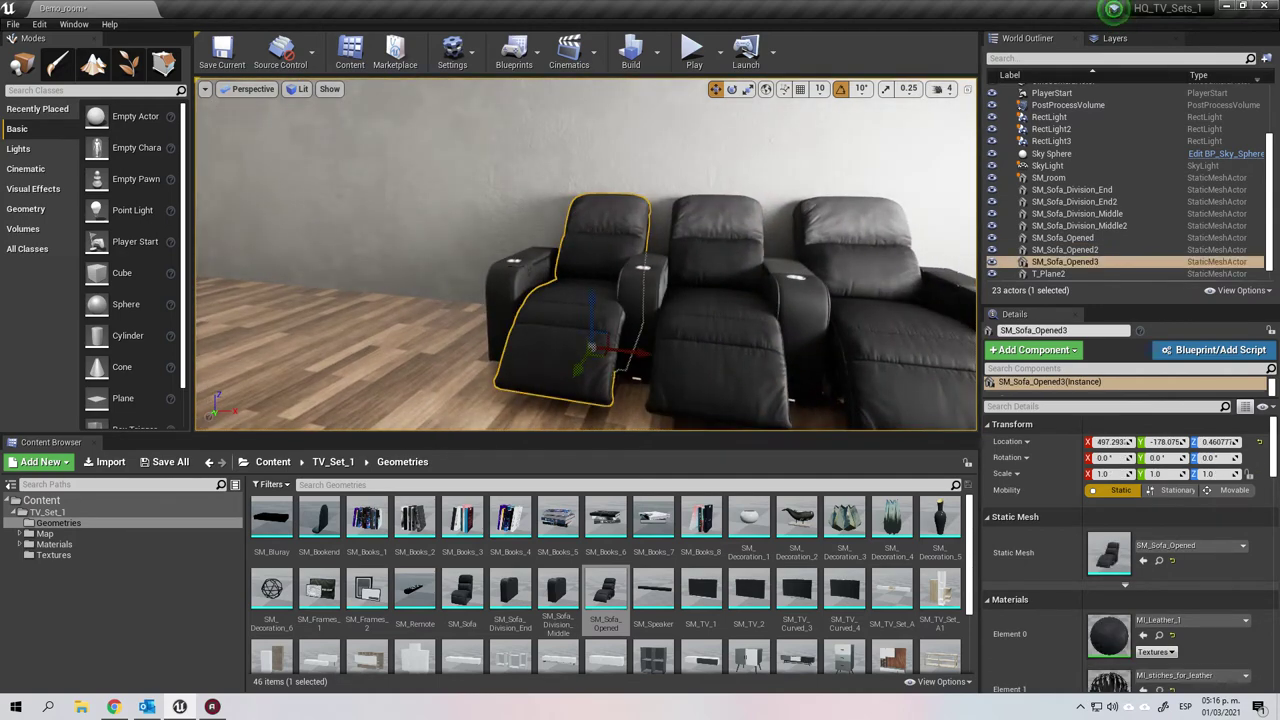
pyautogui.keyDown('ctrl'); pyautogui.click(606, 334); pyautogui.keyUp('ctrl')
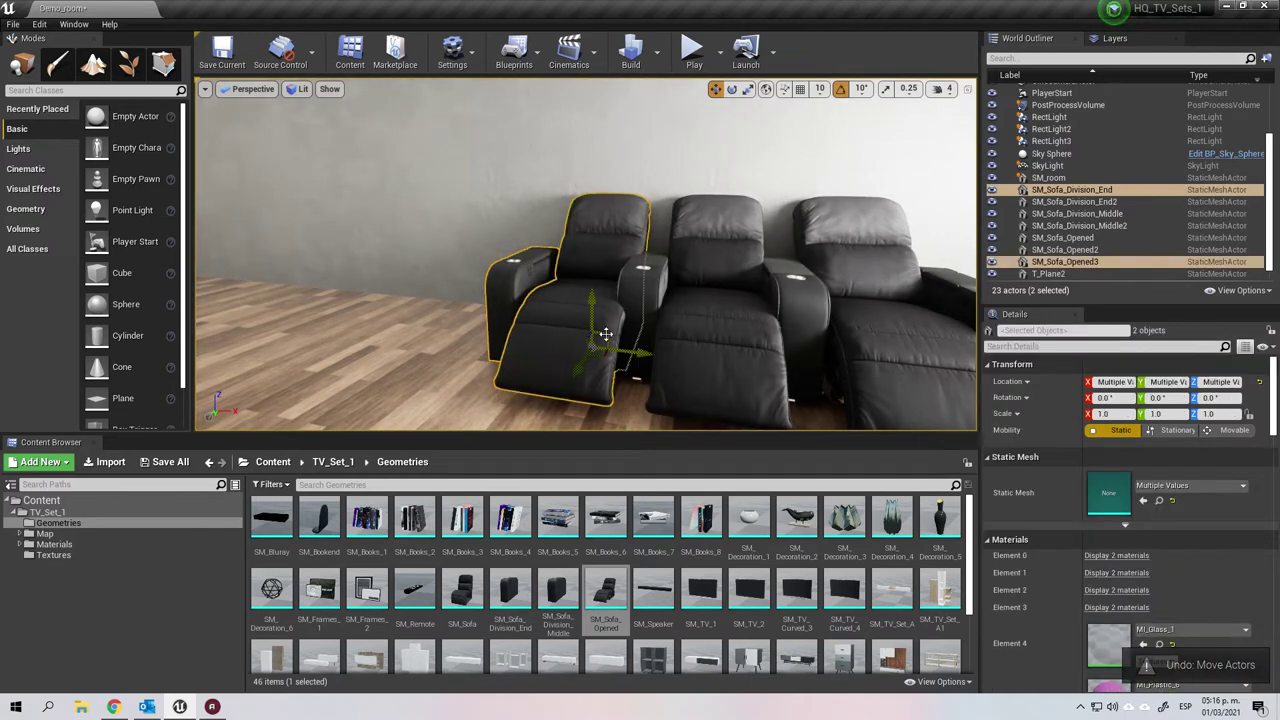
# Delete every sofa seat and armrest from the room.
pyautogui.click(407, 269)
pyautogui.moveTo(407, 269); pyautogui.dragTo(396, 316, button='right')
pyautogui.moveTo(656, 285); pyautogui.dragTo(757, 245, button='right')
pyautogui.click(898, 285)
pyautogui.press('Delete')
pyautogui.click(769, 237)
pyautogui.press('Delete')
pyautogui.click(660, 286)
pyautogui.press('Delete')
pyautogui.click(537, 262)
pyautogui.press('Delete')
pyautogui.click(410, 258)
pyautogui.press('Delete')
pyautogui.click(362, 250)
pyautogui.press('Delete')
pyautogui.click(287, 236)
pyautogui.press('Delete')
# Place the SM_TV_Set_A cabinet low on the wall and push it back to about Y -236.4.
pyautogui.moveTo(394, 326); pyautogui.dragTo(300, 316, button='right')
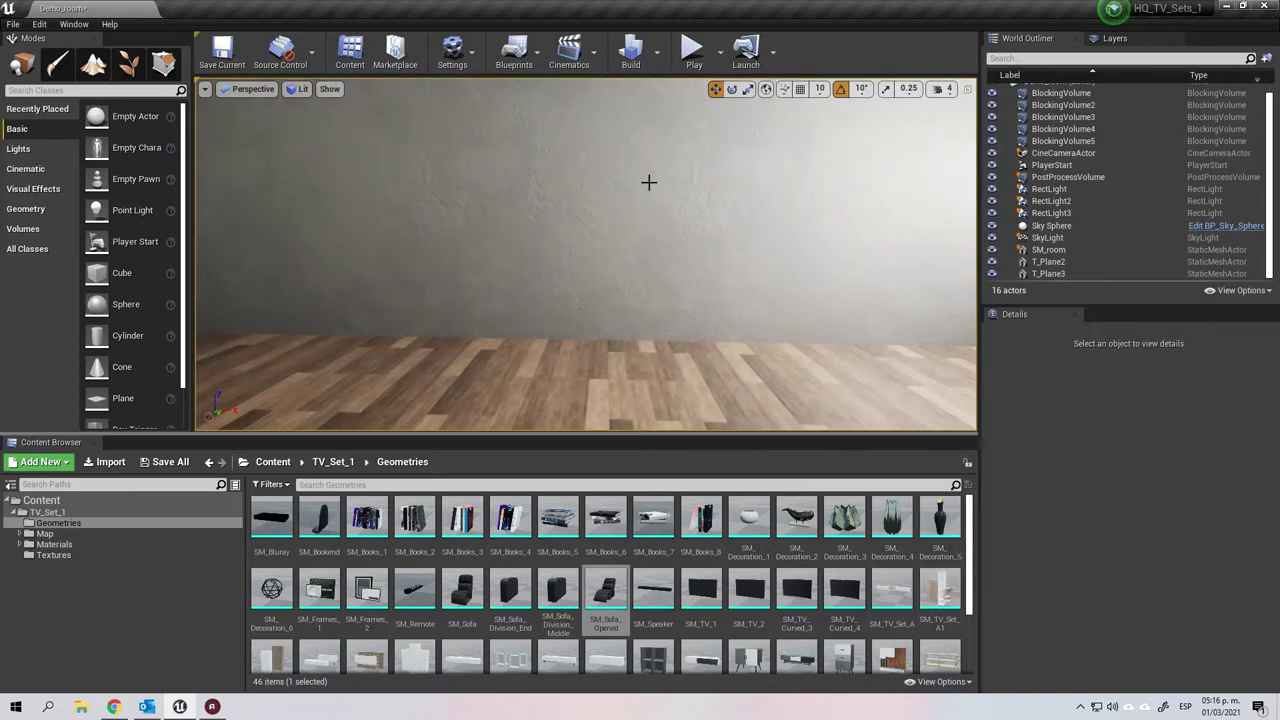
pyautogui.moveTo(892, 590); pyautogui.dragTo(692, 309)
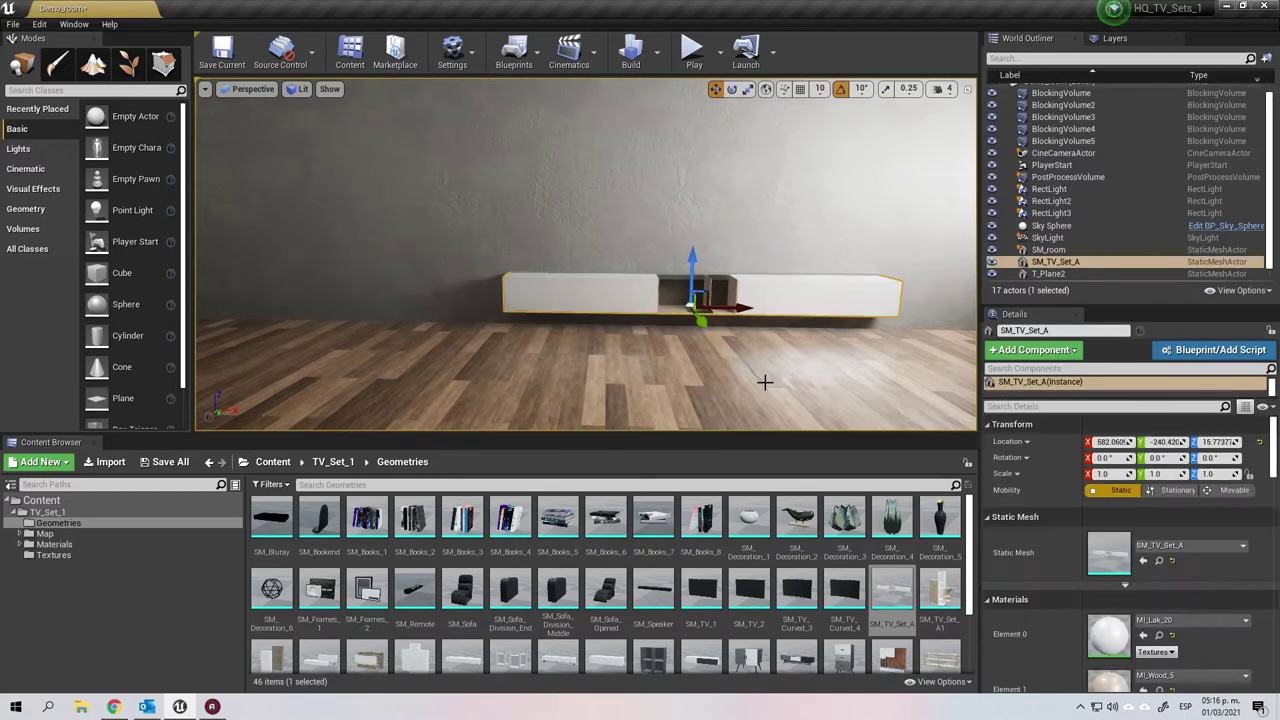
pyautogui.click(676, 366)
pyautogui.moveTo(674, 366)
pyautogui.mouseDown(button='right')
pyautogui.moveTo(734, 372)
pyautogui.moveTo(688, 346)
pyautogui.mouseUp(button='right')
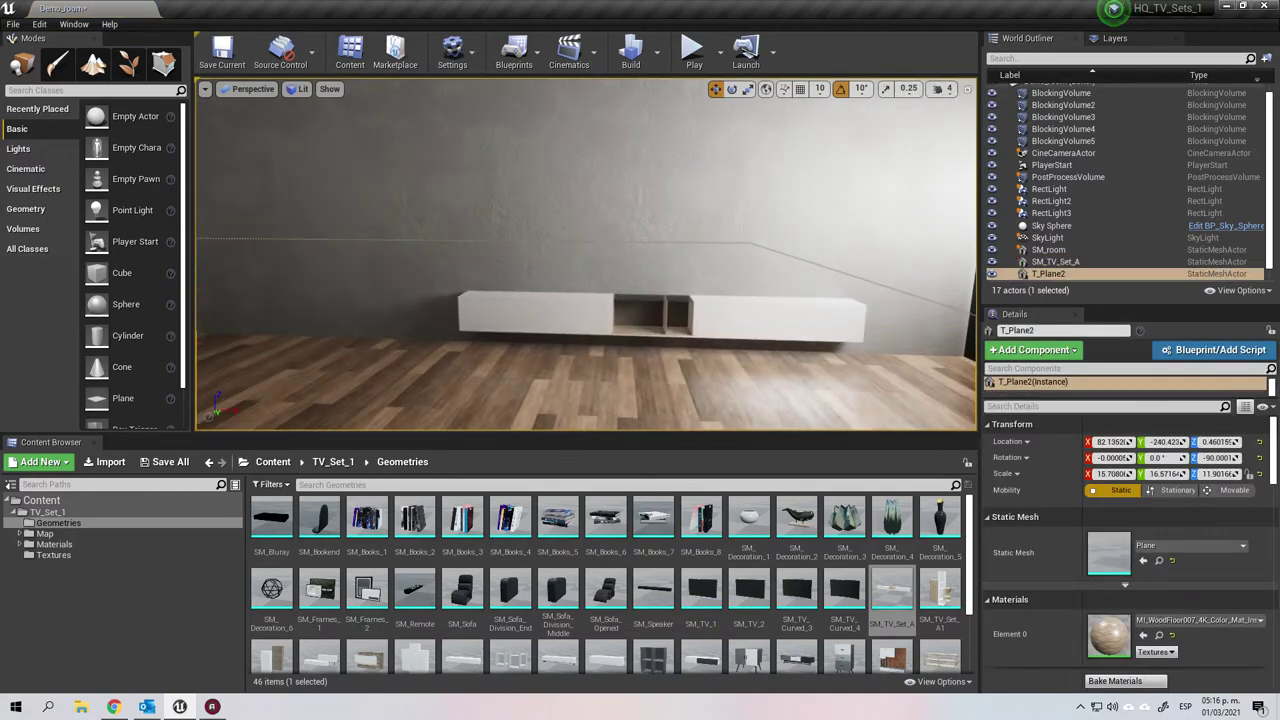
pyautogui.click(692, 327)
pyautogui.moveTo(611, 361)
pyautogui.mouseDown(button='right')
pyautogui.moveTo(676, 372)
pyautogui.moveTo(614, 339)
pyautogui.mouseUp(button='right')
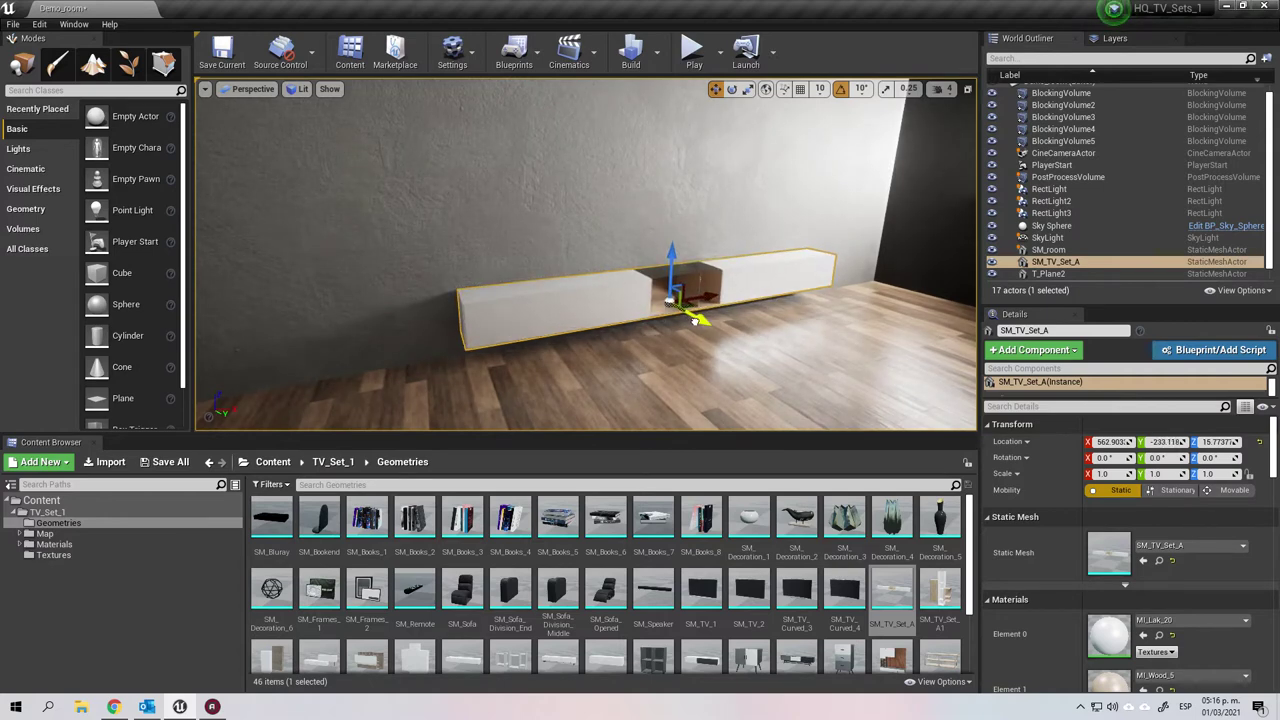
pyautogui.click(811, 357)
pyautogui.click(690, 269)
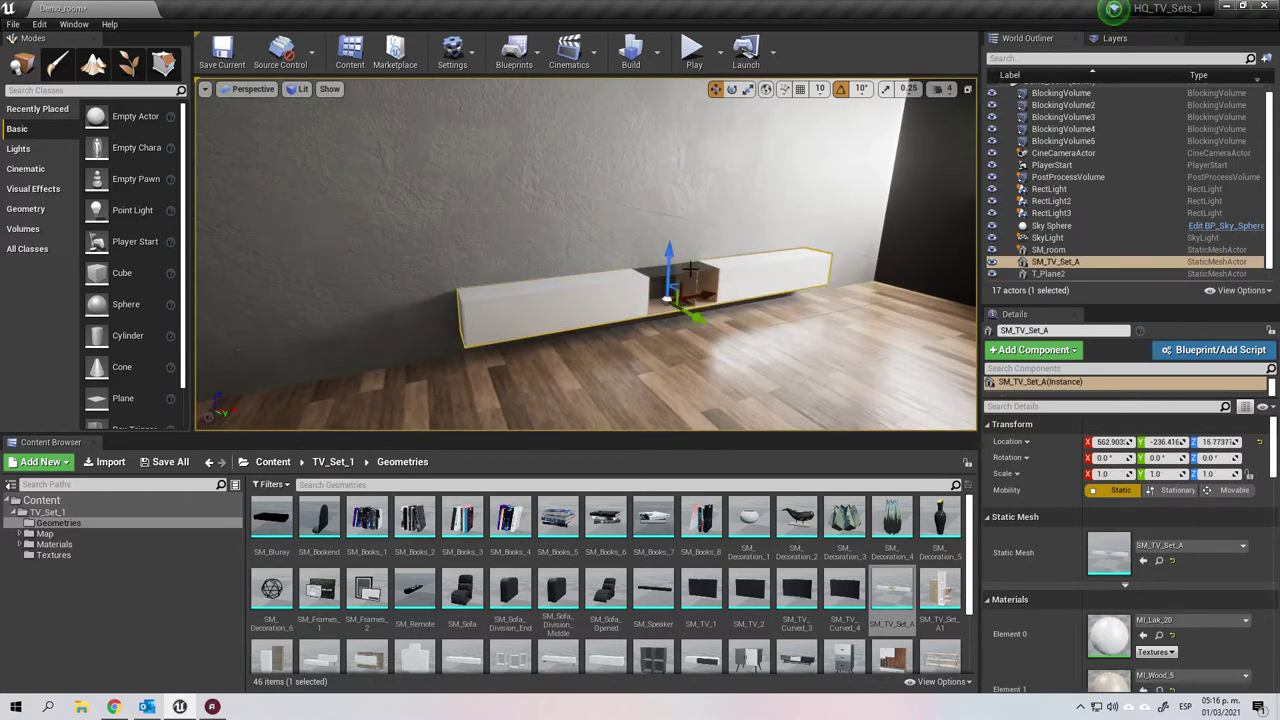
# Examine up close how the back of the TV cabinet meets the wall.
pyautogui.click(482, 218)
pyautogui.moveTo(541, 277)
pyautogui.mouseDown(button='right')
pyautogui.moveTo(490, 252)
pyautogui.moveTo(520, 270)
pyautogui.mouseUp(button='right')
pyautogui.moveTo(791, 385); pyautogui.dragTo(750, 398, button='right')
pyautogui.moveTo(797, 392); pyautogui.dragTo(797, 280)
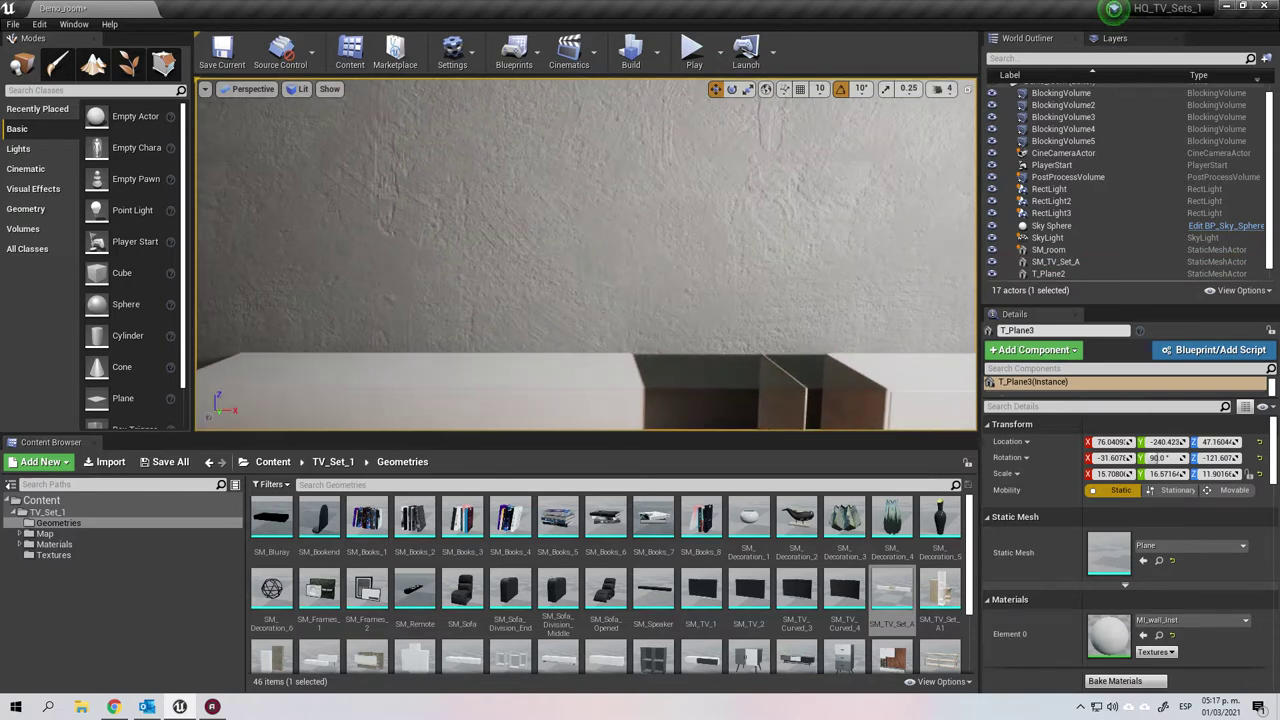
pyautogui.moveTo(705, 340); pyautogui.dragTo(712, 400, button='right')
pyautogui.moveTo(801, 397); pyautogui.dragTo(850, 390, button='right')
pyautogui.moveTo(802, 377); pyautogui.dragTo(802, 425)
pyautogui.moveTo(690, 335); pyautogui.dragTo(750, 300, button='right')
pyautogui.moveTo(673, 316); pyautogui.dragTo(673, 385)
pyautogui.moveTo(673, 316); pyautogui.dragTo(703, 340, button='right')
# Mount the SM_TV_Set_A1 shelf unit on the wall above the left part of the TV cabinet.
pyautogui.moveTo(938, 592); pyautogui.dragTo(344, 177)
pyautogui.scroll(-3, 577, 203)
pyautogui.moveTo(577, 203); pyautogui.dragTo(497, 147, button='middle')
pyautogui.moveTo(583, 296); pyautogui.dragTo(575, 297)
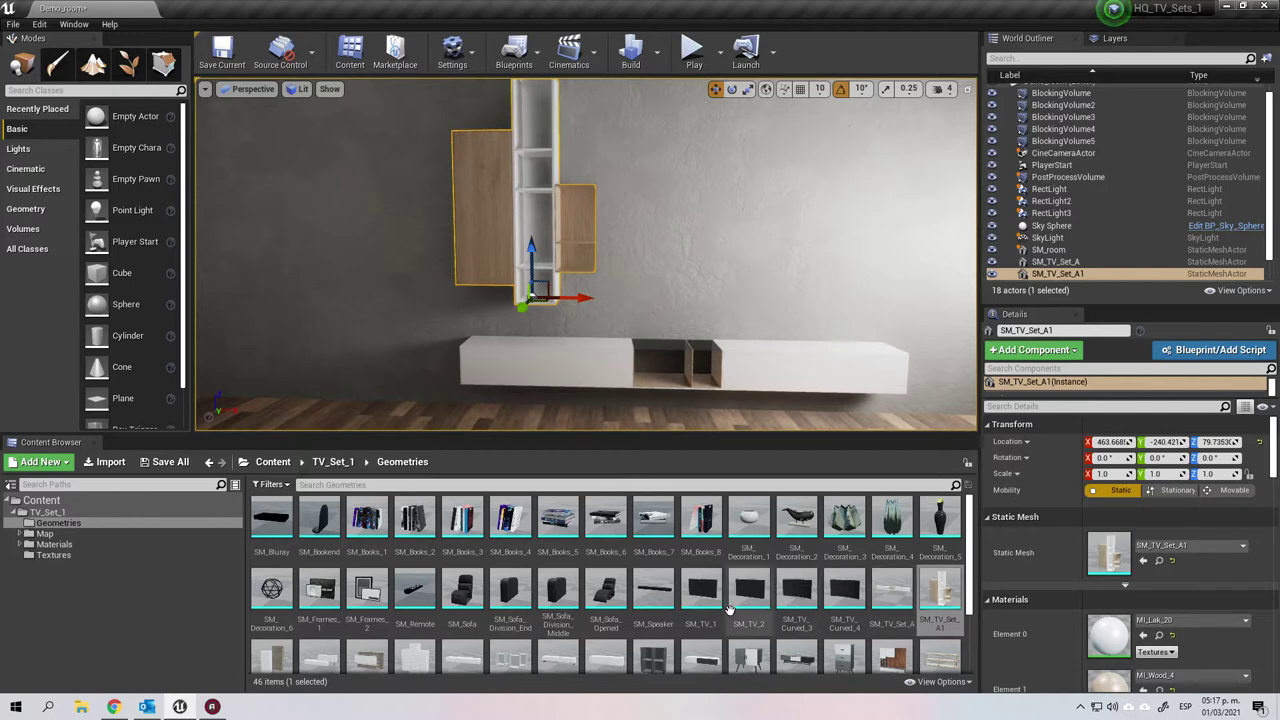
# Place SM_TV_1 on top of the cabinet and slide it along X to about 588.7.
pyautogui.moveTo(701, 590); pyautogui.dragTo(798, 347)
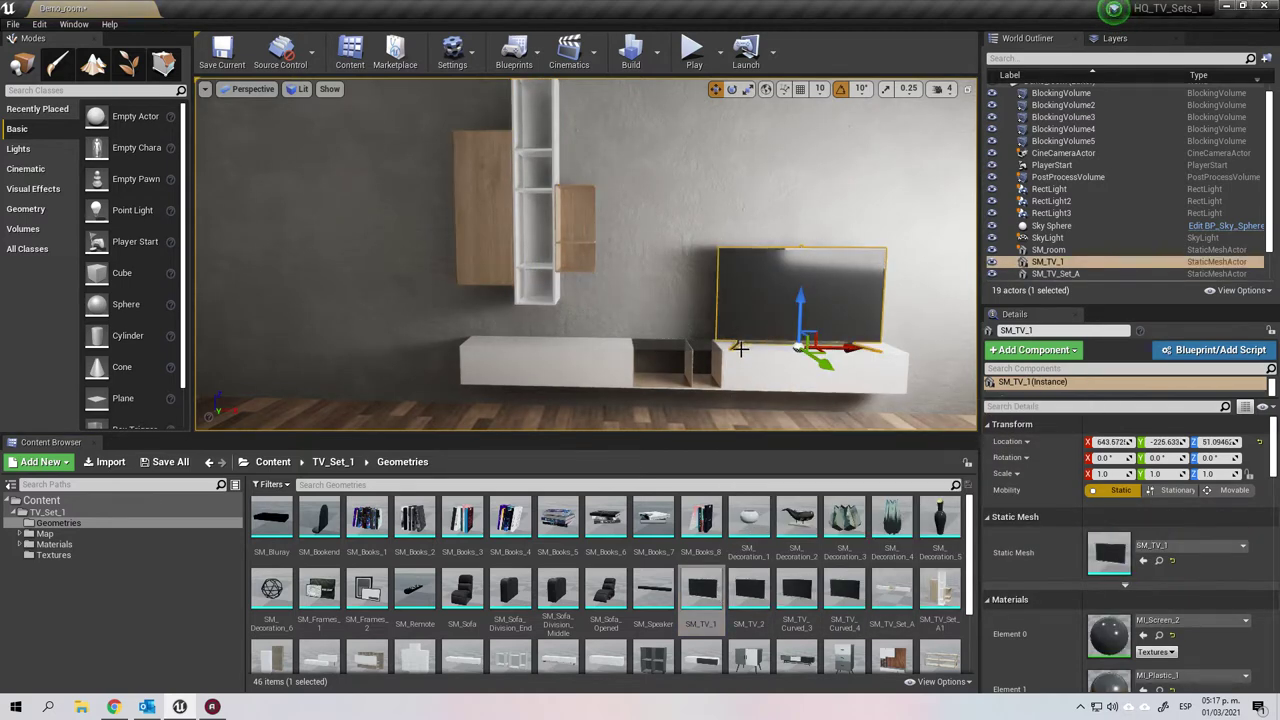
pyautogui.click(737, 348)
pyautogui.click(801, 312)
pyautogui.moveTo(838, 346); pyautogui.dragTo(750, 346)
pyautogui.click(832, 302)
# Mount SM_TV_2 on the wall above the cabinet, beside the shelf unit.
pyautogui.moveTo(749, 592); pyautogui.dragTo(703, 222)
pyautogui.click(826, 218)
pyautogui.moveTo(790, 271); pyautogui.dragTo(585, 269, button='right')
pyautogui.moveTo(585, 269); pyautogui.dragTo(583, 311)
# Place SM_TV_Curved_3 on the right end of the cabinet and shift it to about X 677.
pyautogui.moveTo(804, 617); pyautogui.dragTo(678, 416)
pyautogui.moveTo(457, 361); pyautogui.dragTo(530, 398, button='right')
pyautogui.click(380, 262)
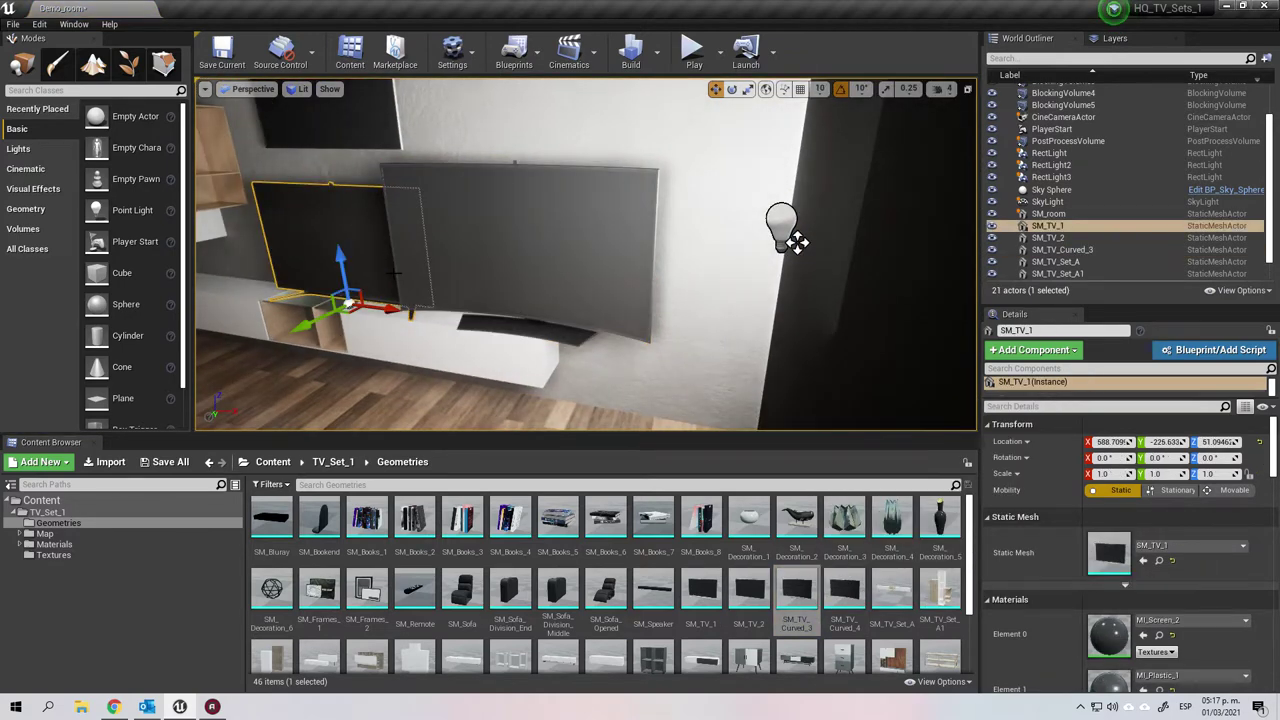
pyautogui.click(541, 273)
pyautogui.moveTo(570, 326); pyautogui.dragTo(539, 330)
pyautogui.moveTo(539, 330); pyautogui.dragTo(590, 292, button='right')
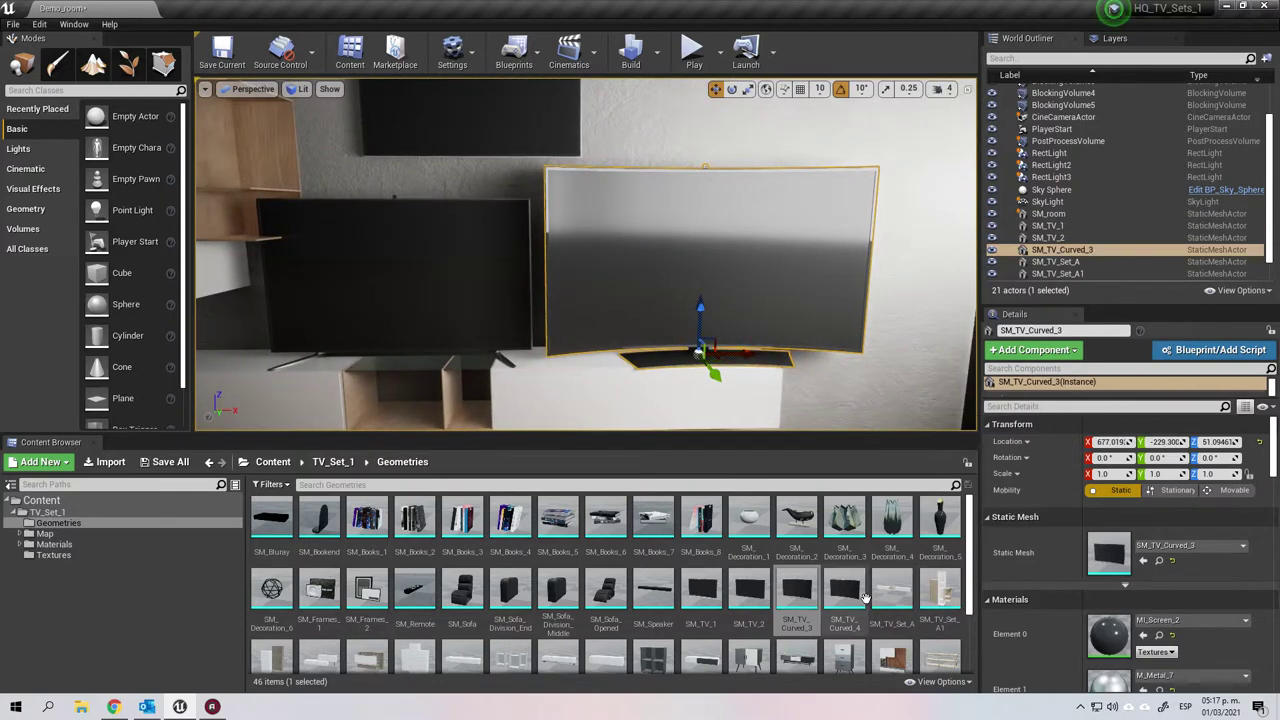
# Mount SM_TV_Curved_4 on the wall above the standing curved TV and scale it uniformly to about 0.638.
pyautogui.press('s')
pyautogui.moveTo(830, 344); pyautogui.dragTo(830, 268, button='right')
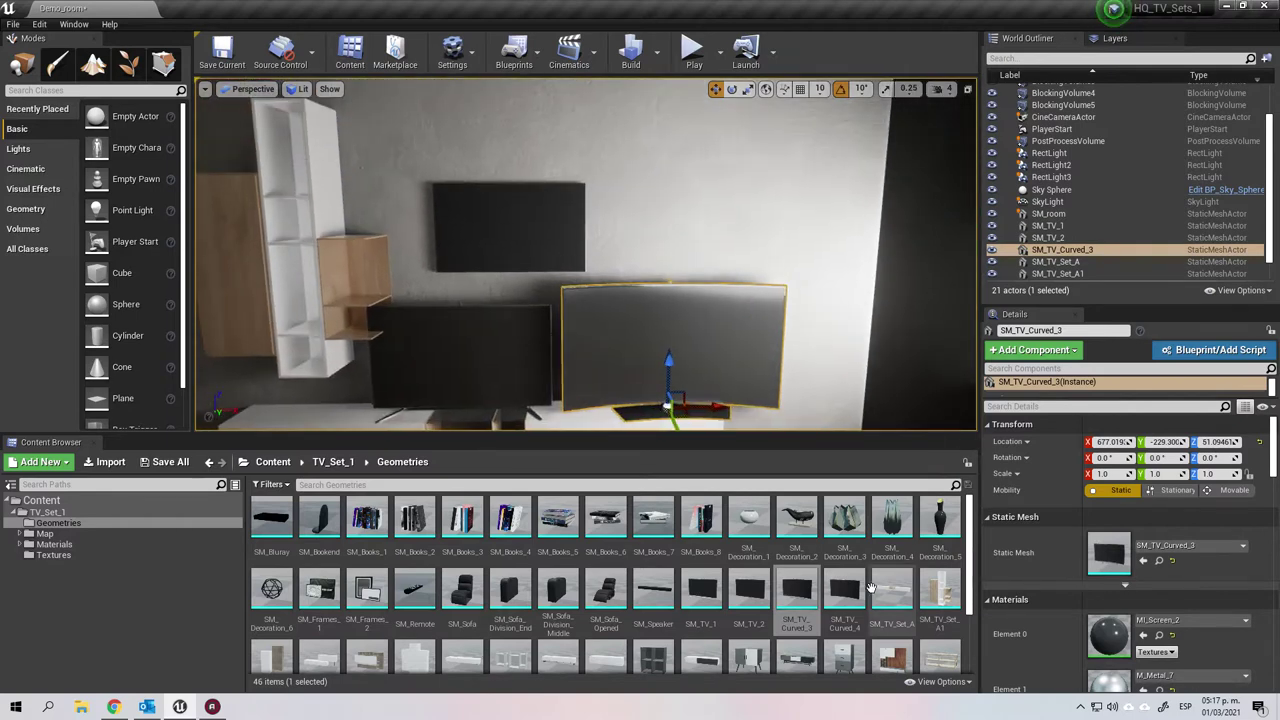
pyautogui.moveTo(848, 590); pyautogui.dragTo(683, 287)
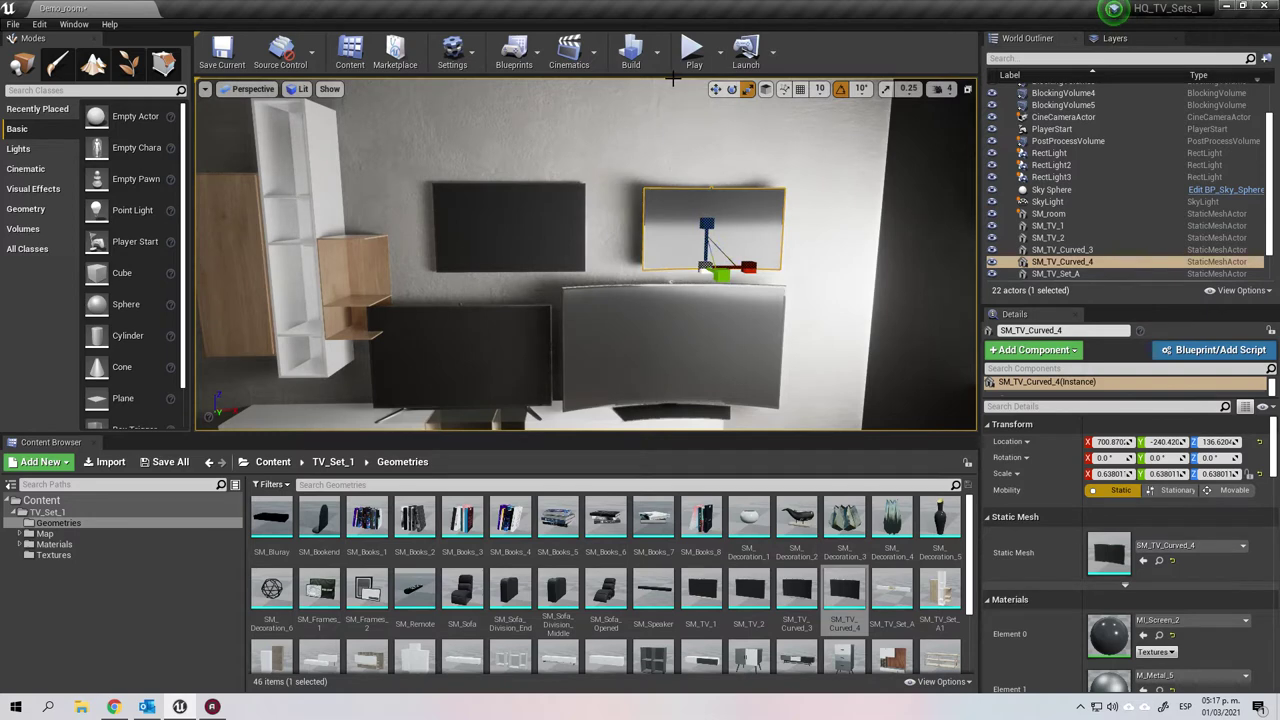
pyautogui.click(596, 201)
pyautogui.moveTo(629, 246); pyautogui.dragTo(595, 280, button='right')
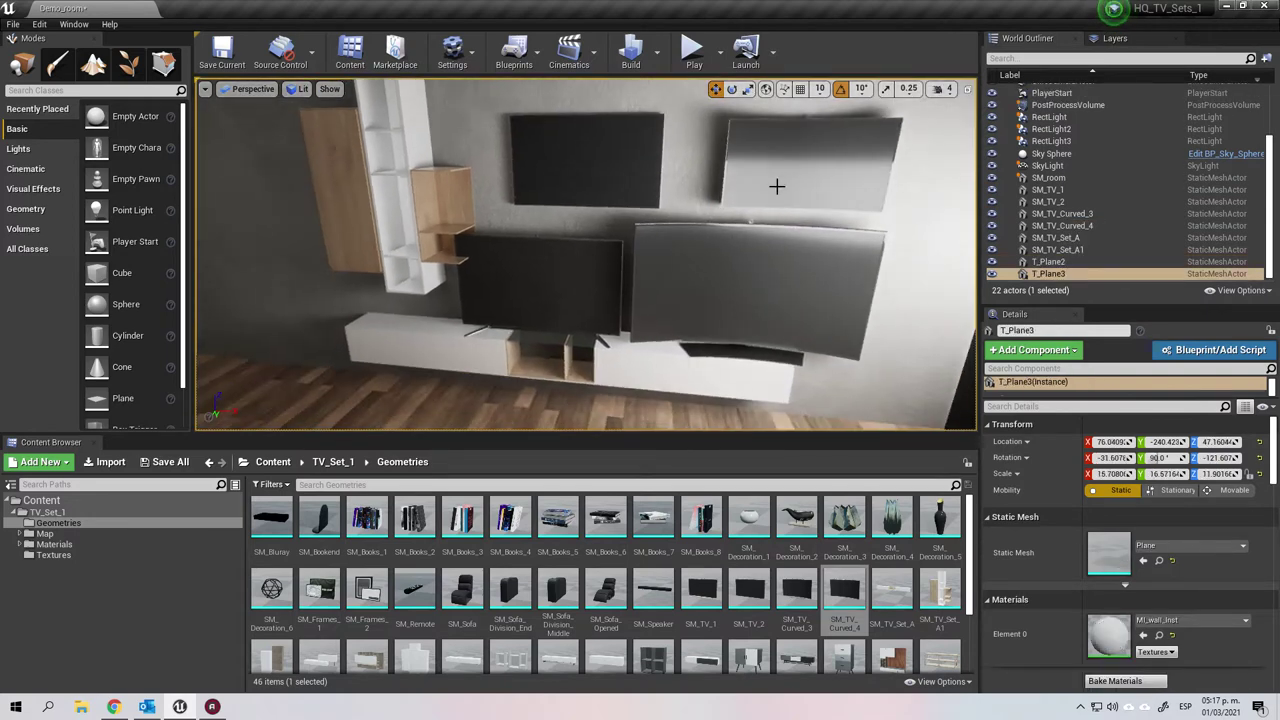
# Delete both curved TVs and the flat TV standing on the cabinet.
pyautogui.click(770, 321)
pyautogui.press('Delete')
pyautogui.click(833, 188)
pyautogui.press('Delete')
pyautogui.click(582, 354)
pyautogui.click(582, 306)
pyautogui.press('Delete')
# Move the wall-mounted SM_TV_2 to about X 593.4, Z 107.5 and scale it uniformly to about 1.177.
pyautogui.click(601, 174)
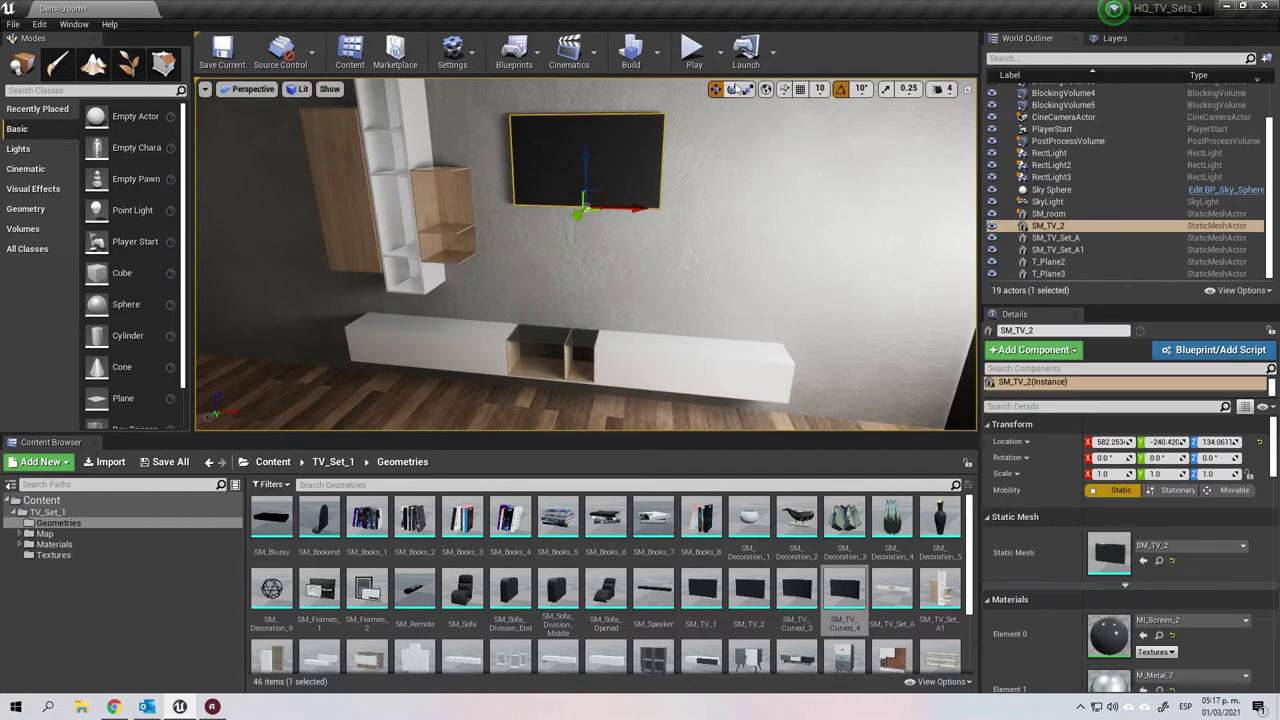
pyautogui.moveTo(585, 187); pyautogui.dragTo(641, 251)
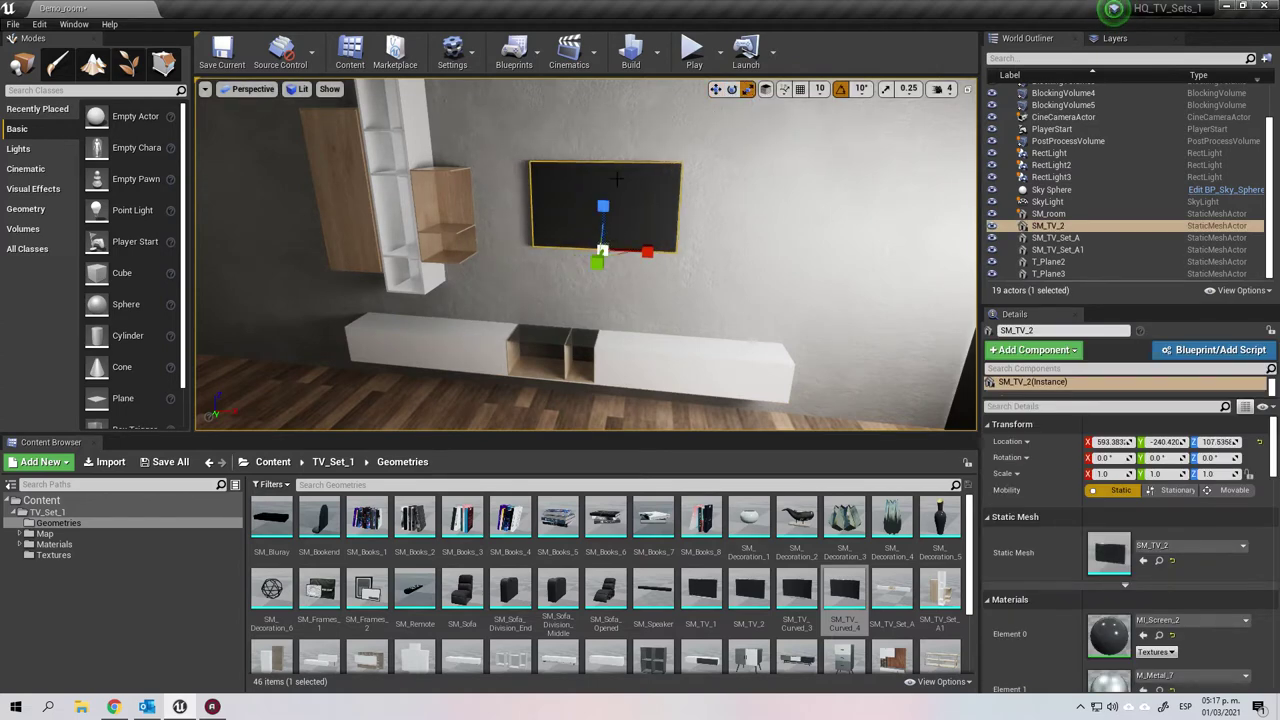
pyautogui.moveTo(602, 251); pyautogui.dragTo(622, 237)
pyautogui.click(716, 89)
pyautogui.click(717, 274)
pyautogui.moveTo(717, 274); pyautogui.dragTo(622, 328, button='right')
pyautogui.click(709, 269)
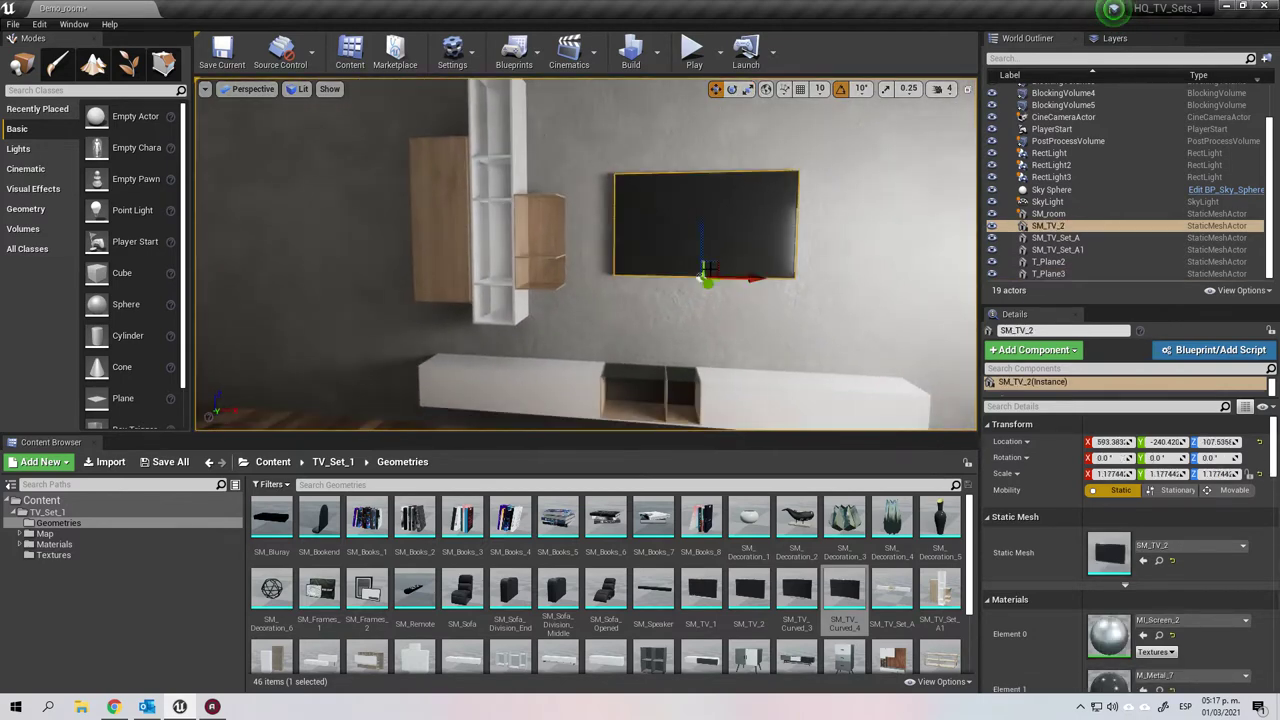
# Lower the wall-mounted SM_TV_2 to about Z 93.3 and shift it to about X 597.6.
pyautogui.moveTo(706, 236); pyautogui.dragTo(703, 261)
pyautogui.moveTo(741, 305); pyautogui.dragTo(747, 302)
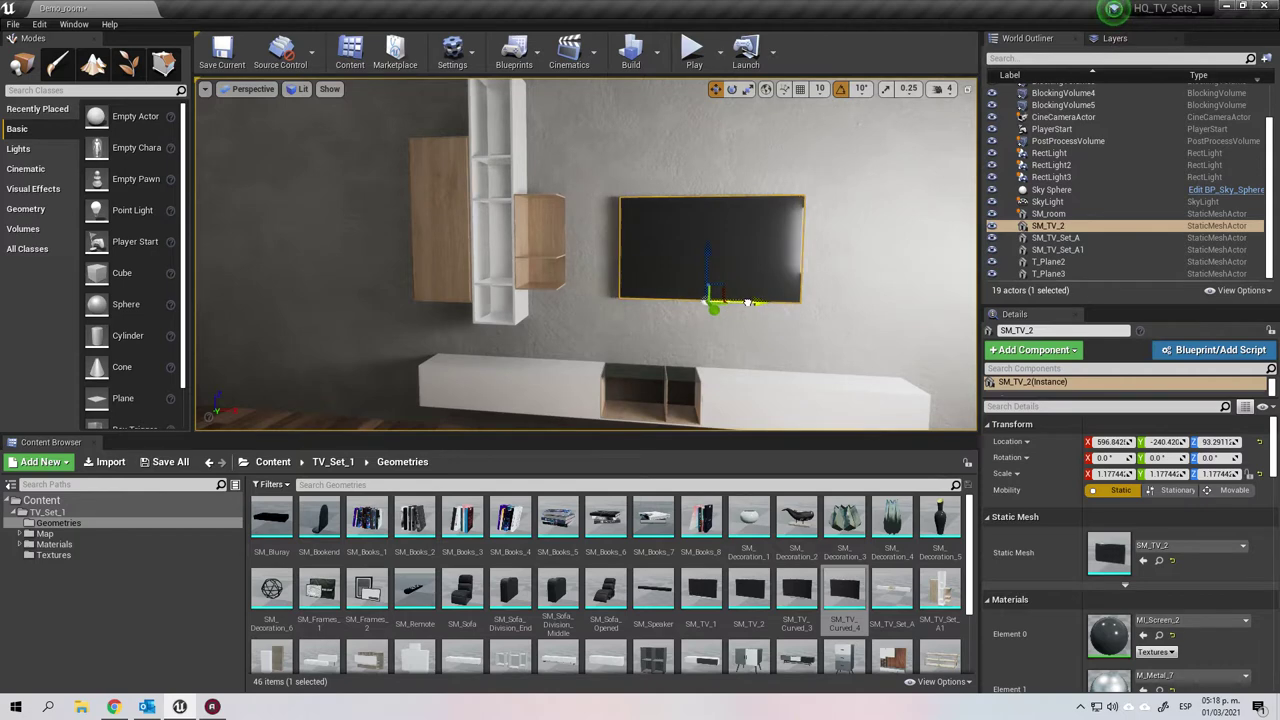
pyautogui.click(834, 357)
# Place SM_Books_2 in an upper compartment of the tall white wall shelf.
pyautogui.moveTo(834, 357)
pyautogui.mouseDown(button='right')
pyautogui.moveTo(875, 390)
pyautogui.moveTo(835, 390)
pyautogui.moveTo(830, 378)
pyautogui.mouseUp(button='right')
pyautogui.moveTo(592, 322); pyautogui.dragTo(590, 322, button='right')
pyautogui.moveTo(566, 338); pyautogui.dragTo(550, 275, button='middle')
pyautogui.scroll(3, 566, 336)
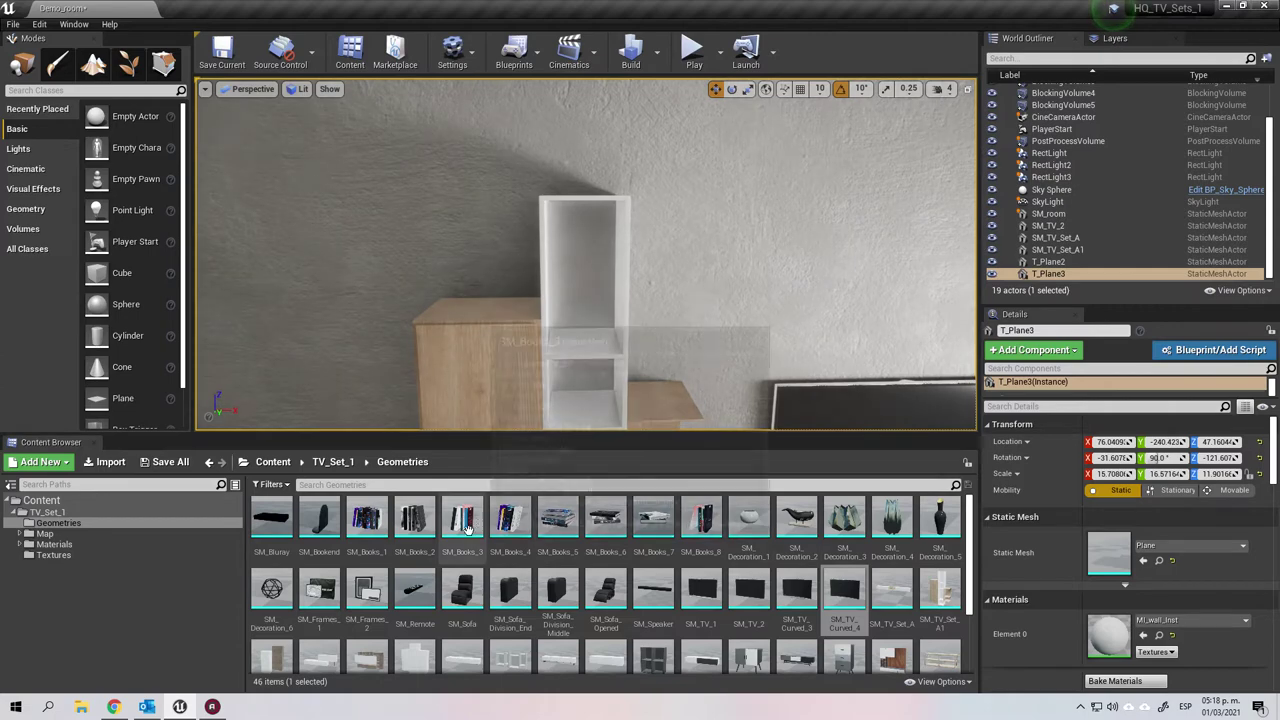
pyautogui.moveTo(414, 520); pyautogui.dragTo(586, 341)
pyautogui.click(685, 349)
pyautogui.moveTo(685, 349)
pyautogui.mouseDown(button='right')
pyautogui.moveTo(650, 322)
pyautogui.moveTo(685, 349)
pyautogui.moveTo(685, 375)
pyautogui.moveTo(685, 350)
pyautogui.mouseUp(button='right')
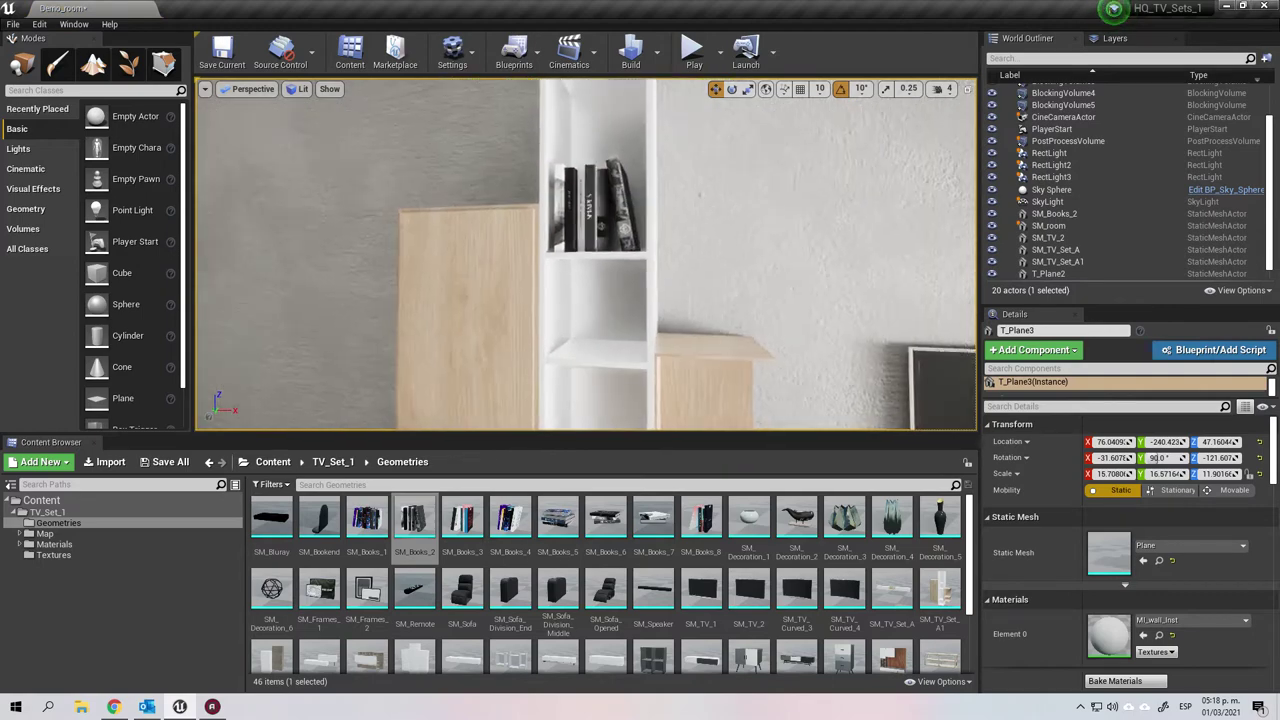
# Place SM_Books_5 on top of the wooden side box and SM_Decoration_1 in the white shelf compartment below SM_Books_2.
pyautogui.moveTo(558, 517); pyautogui.dragTo(596, 361)
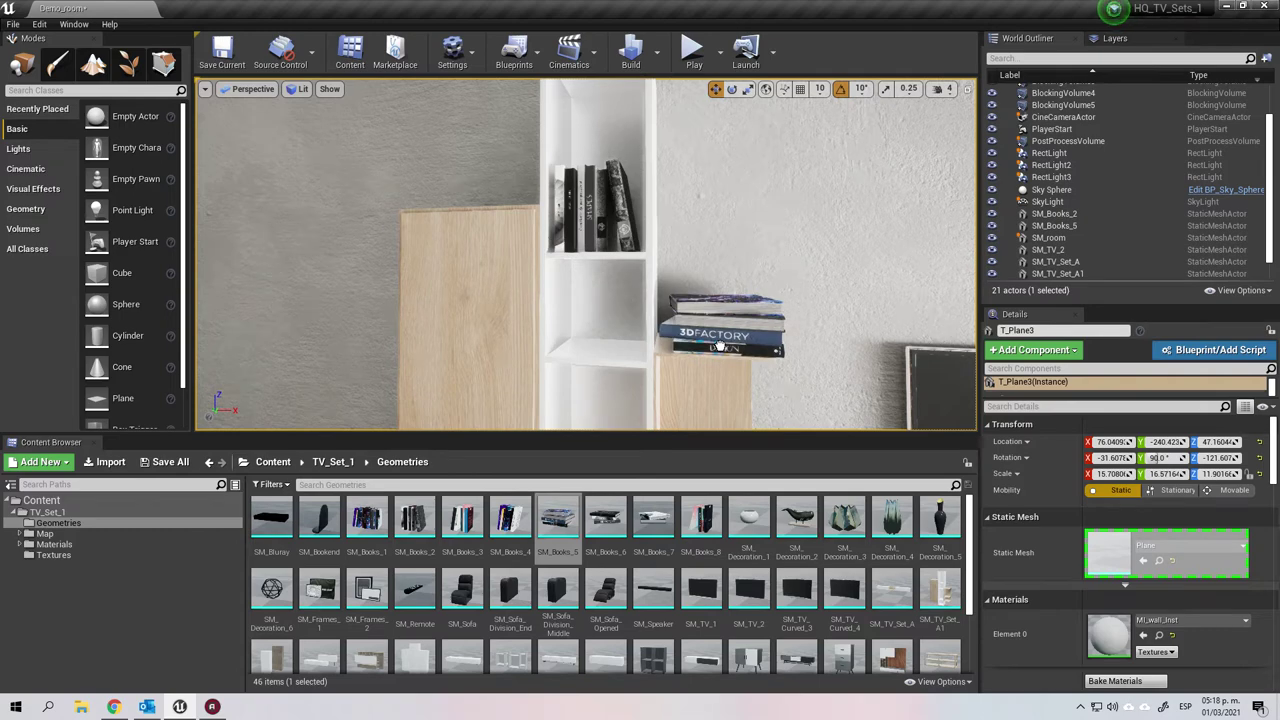
pyautogui.moveTo(720, 347); pyautogui.dragTo(721, 347)
pyautogui.click(806, 323)
pyautogui.moveTo(806, 323); pyautogui.dragTo(780, 328, button='right')
pyautogui.scroll(5, 731, 374)
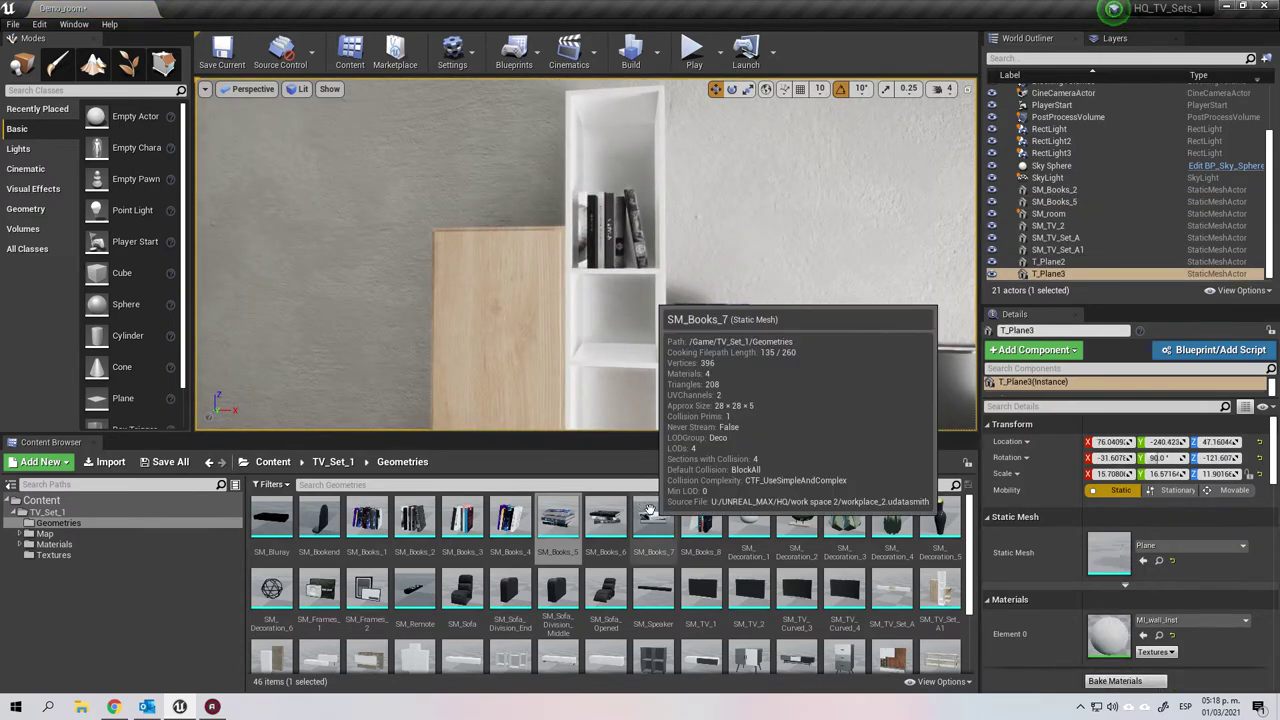
pyautogui.moveTo(749, 517); pyautogui.dragTo(621, 355)
# Place SM_Decoration_3 inside the wooden side box and SM_Books_3 in a lower compartment of the white shelf.
pyautogui.moveTo(774, 324); pyautogui.dragTo(780, 353, button='middle')
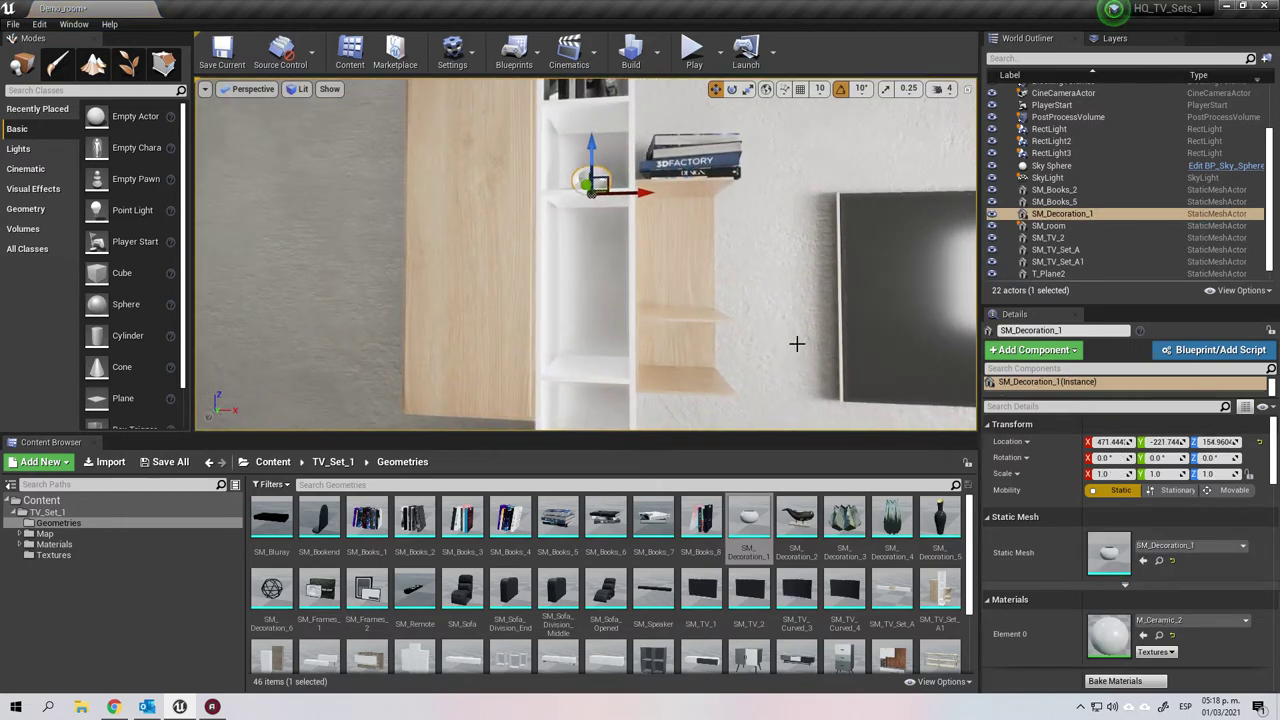
pyautogui.moveTo(845, 517); pyautogui.dragTo(693, 316)
pyautogui.click(766, 363)
pyautogui.moveTo(766, 363); pyautogui.dragTo(806, 346, button='right')
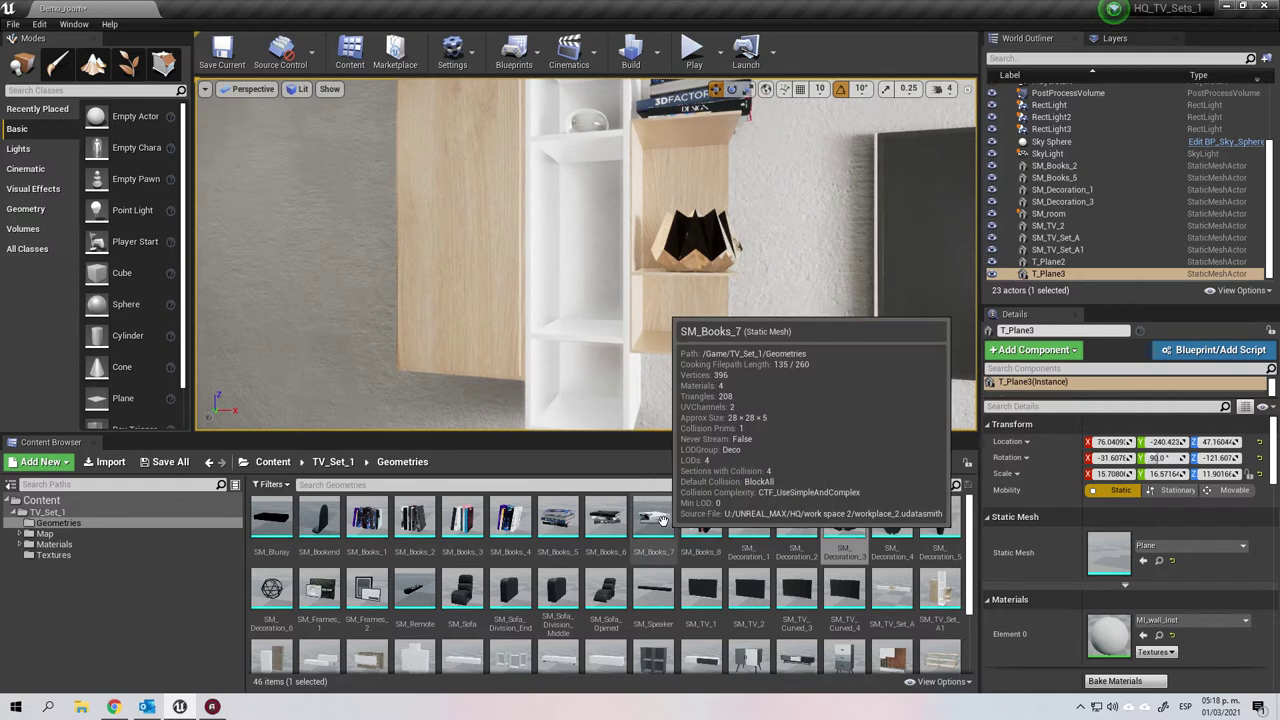
pyautogui.moveTo(453, 515); pyautogui.dragTo(598, 329)
pyautogui.click(744, 331)
# Place SM_Decoration_6 in the lowest compartment of the white wall shelf.
pyautogui.press('s')
pyautogui.moveTo(717, 310); pyautogui.dragTo(738, 337, button='right')
pyautogui.press('q')
pyautogui.scroll(-1, 733, 585)
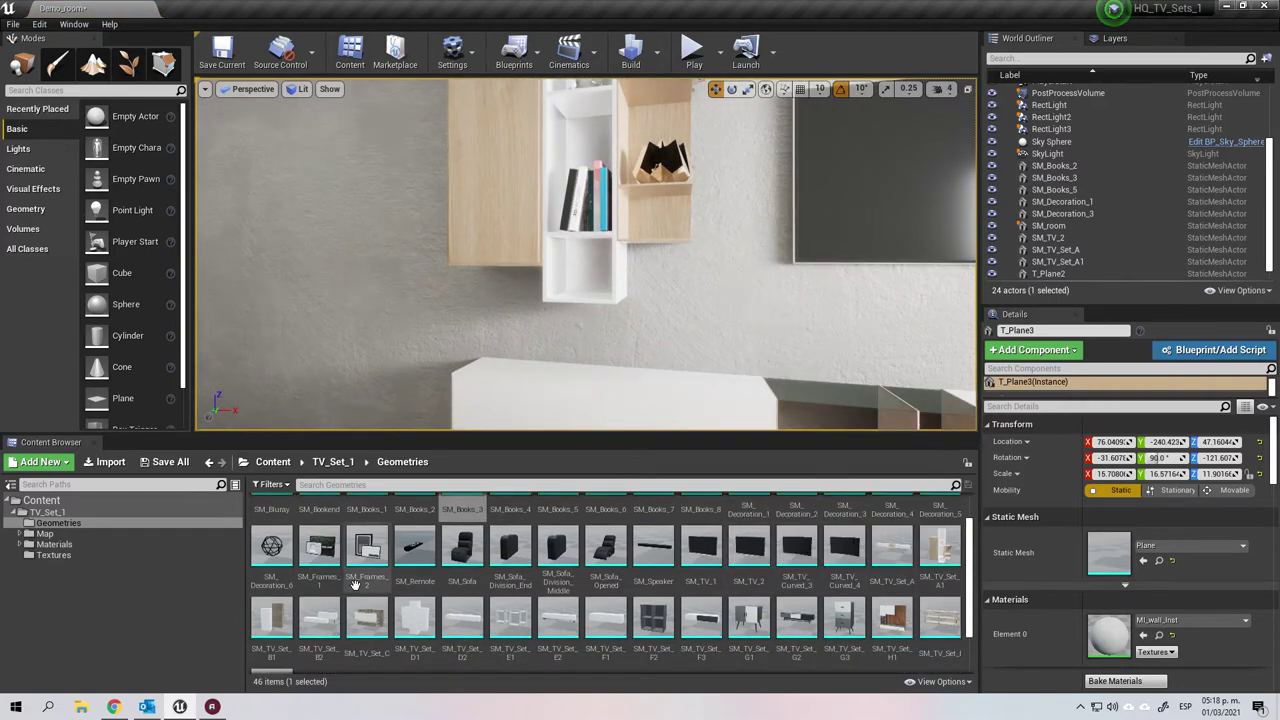
pyautogui.moveTo(271, 545); pyautogui.dragTo(587, 297)
pyautogui.click(722, 360)
# Place SM_Frames_2 and SM_Decoration_2 on the left part of the low cabinet.
pyautogui.scroll(1, 850, 578)
pyautogui.moveTo(378, 583); pyautogui.dragTo(697, 372)
pyautogui.moveTo(792, 512); pyautogui.dragTo(571, 368)
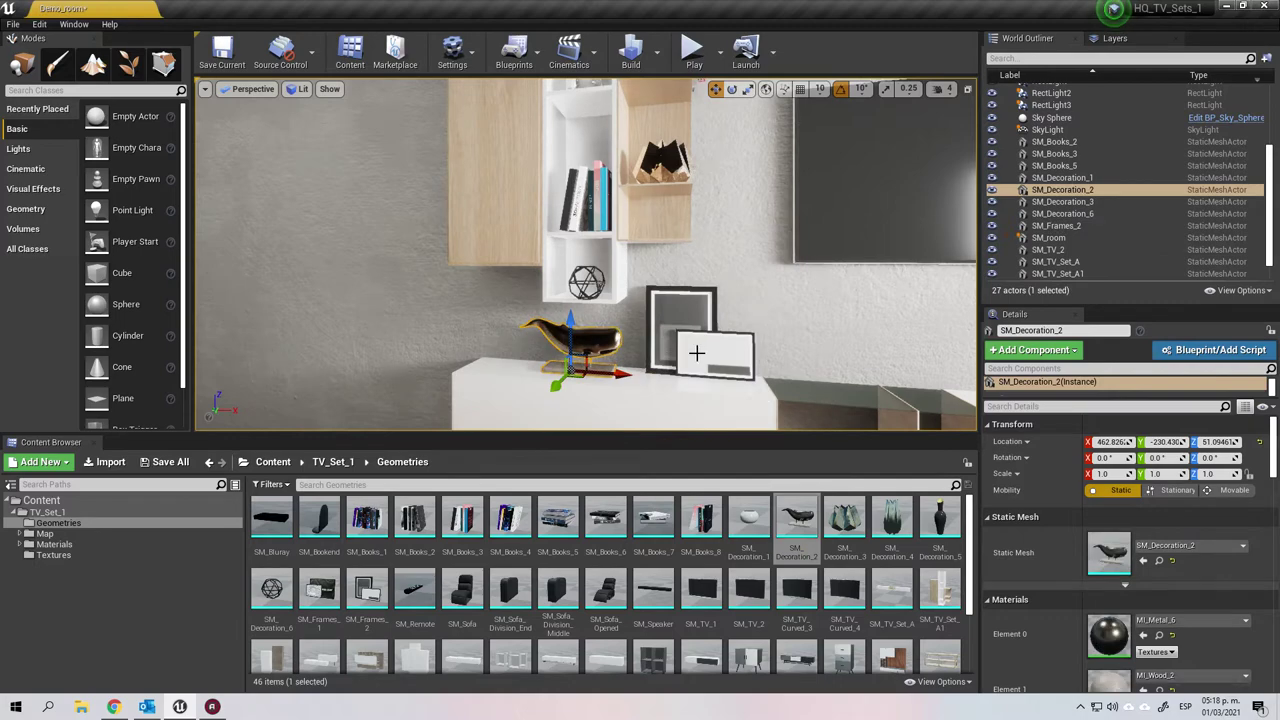
pyautogui.click(740, 235)
# Nudge SM_TV_2 slightly right along the wall and move SM_Decoration_2 to the cabinet's right end at about X 686.
pyautogui.moveTo(740, 235); pyautogui.dragTo(735, 165, button='right')
pyautogui.press('w')
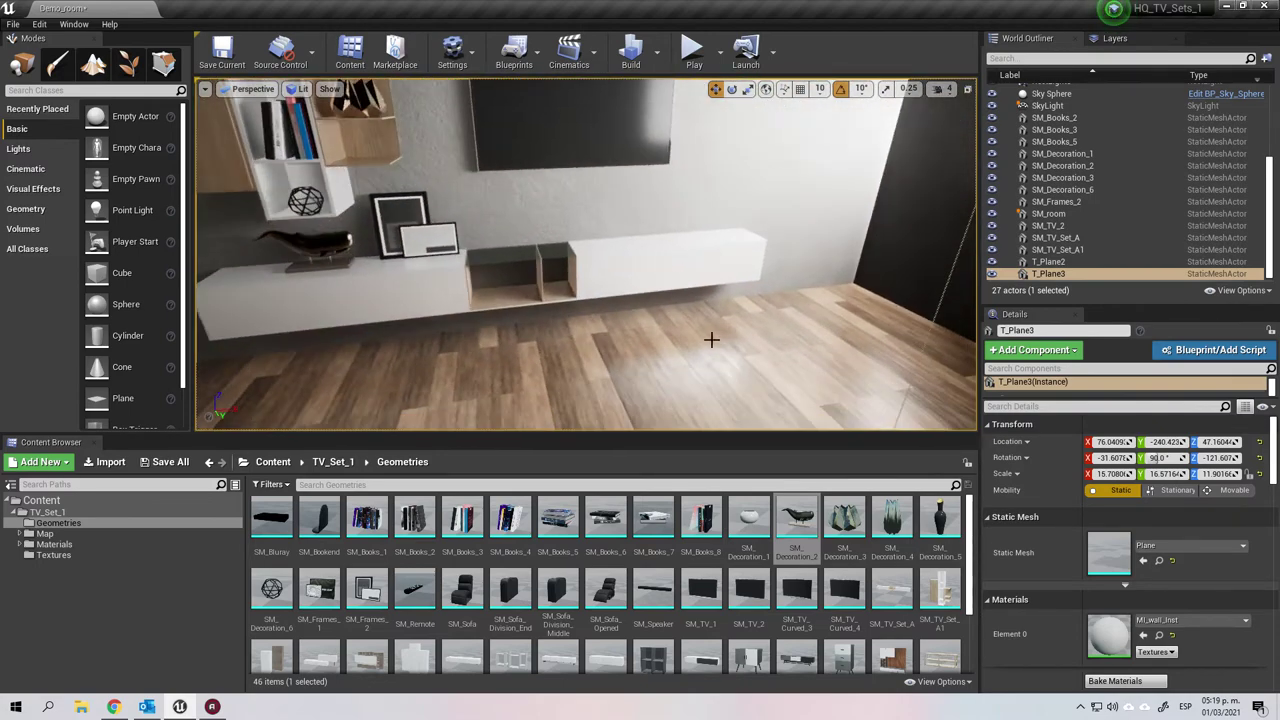
pyautogui.click(704, 243)
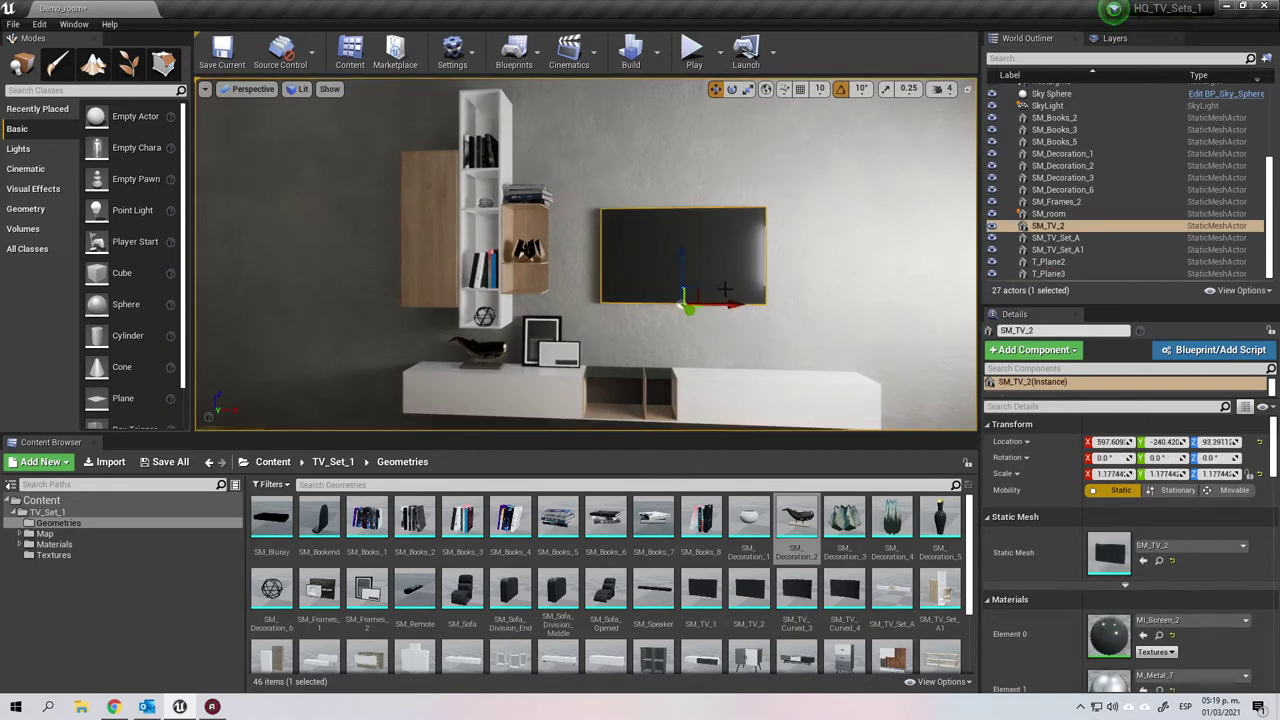
pyautogui.click(478, 350)
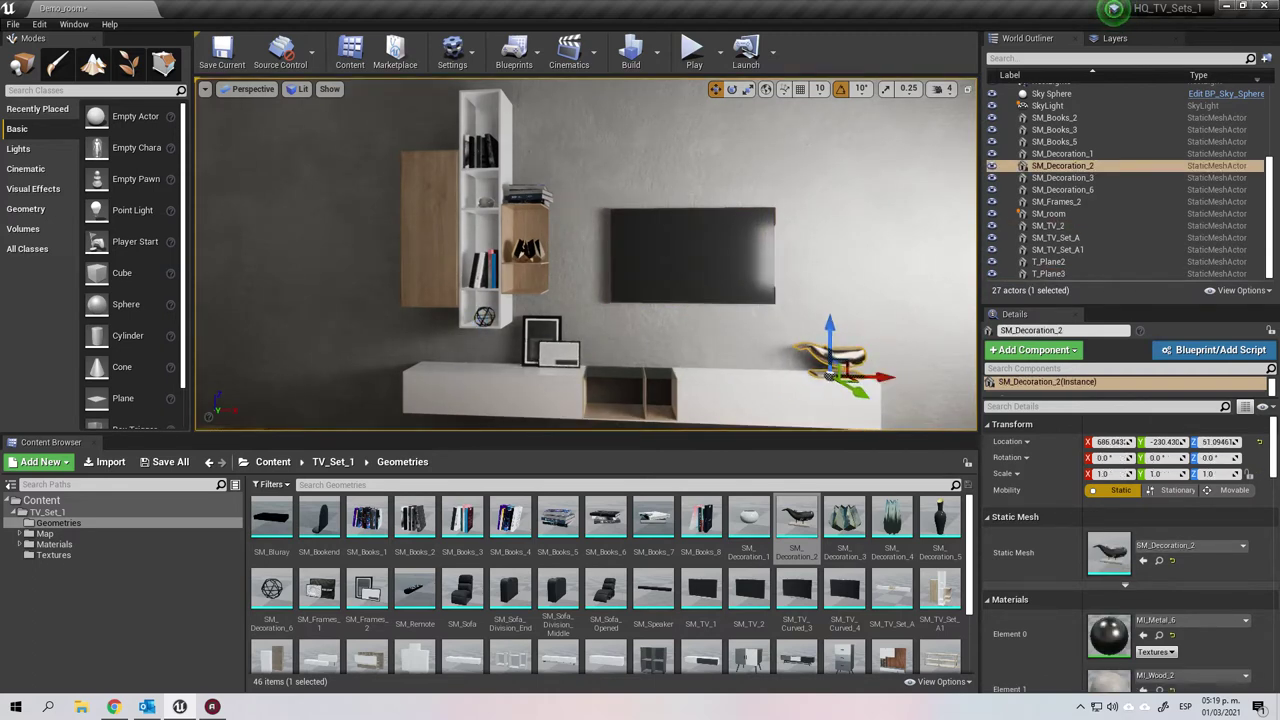
pyautogui.click(690, 336)
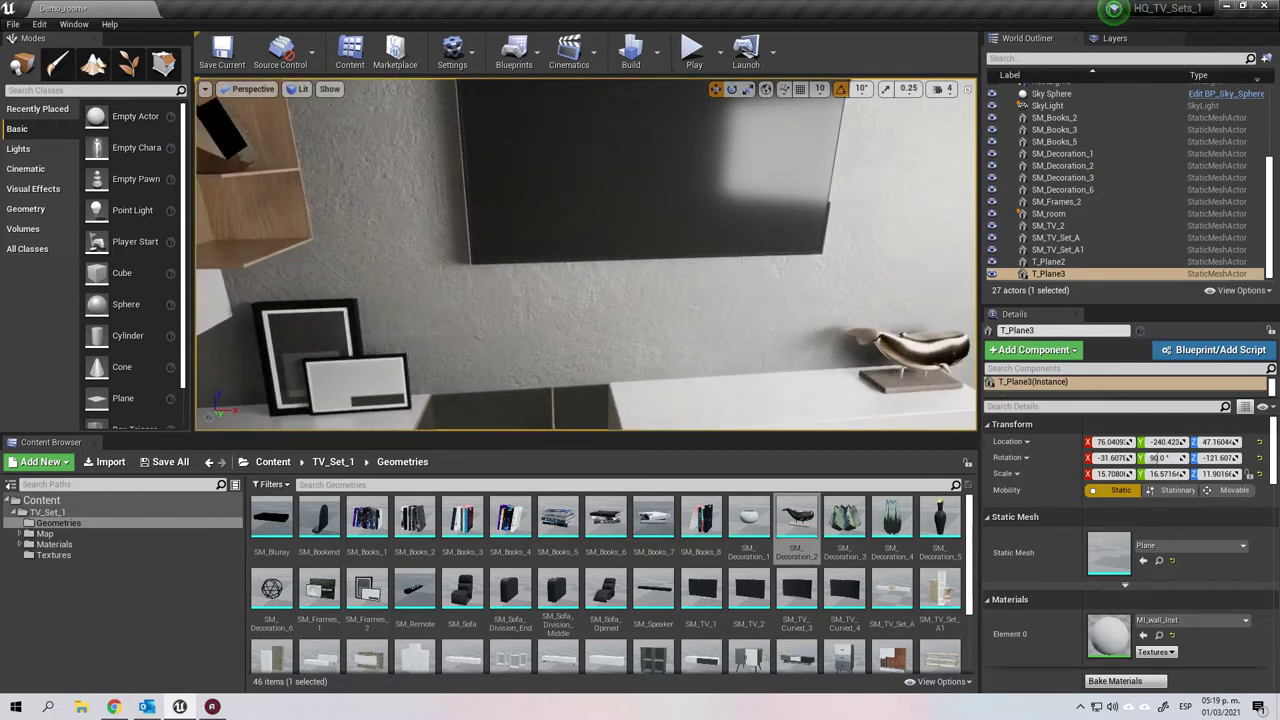
# Place SM_Speaker on the cabinet below the TV and SM_Remote next to the speaker's right end.
pyautogui.moveTo(653, 590); pyautogui.dragTo(700, 398)
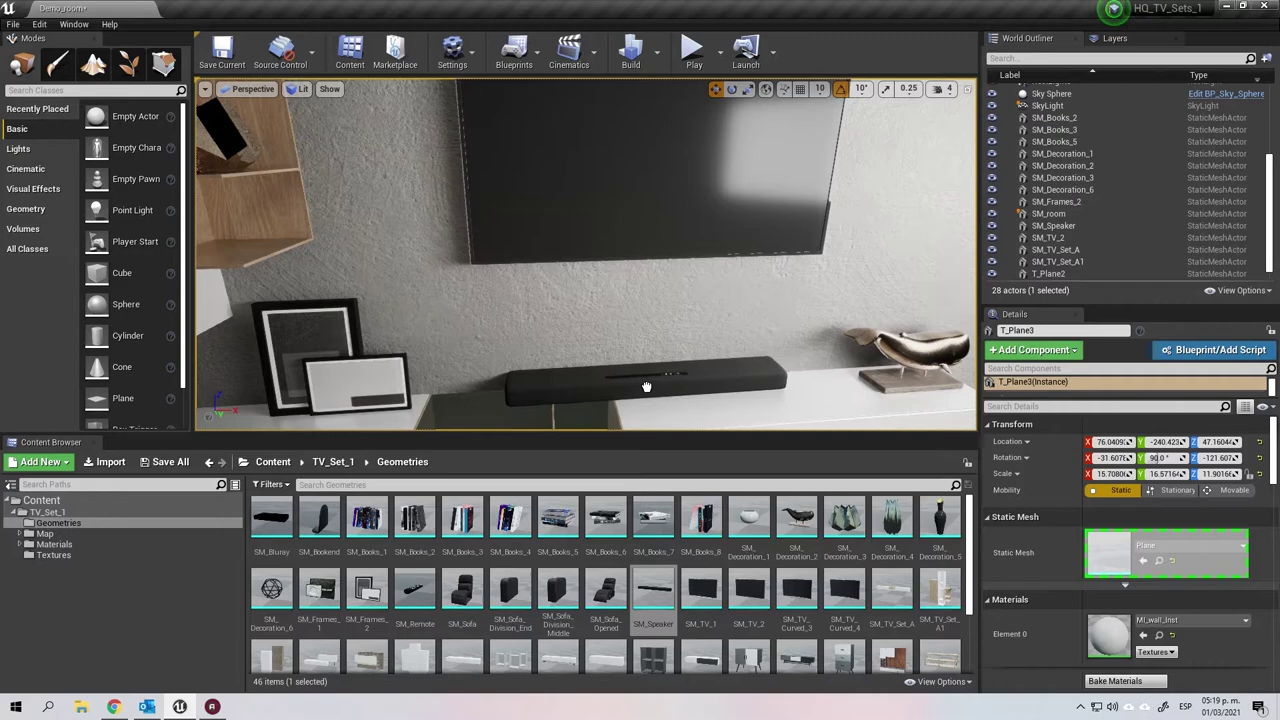
pyautogui.moveTo(646, 391); pyautogui.dragTo(647, 391)
pyautogui.click(763, 323)
pyautogui.moveTo(763, 323); pyautogui.dragTo(748, 361, button='right')
pyautogui.moveTo(415, 590); pyautogui.dragTo(868, 298)
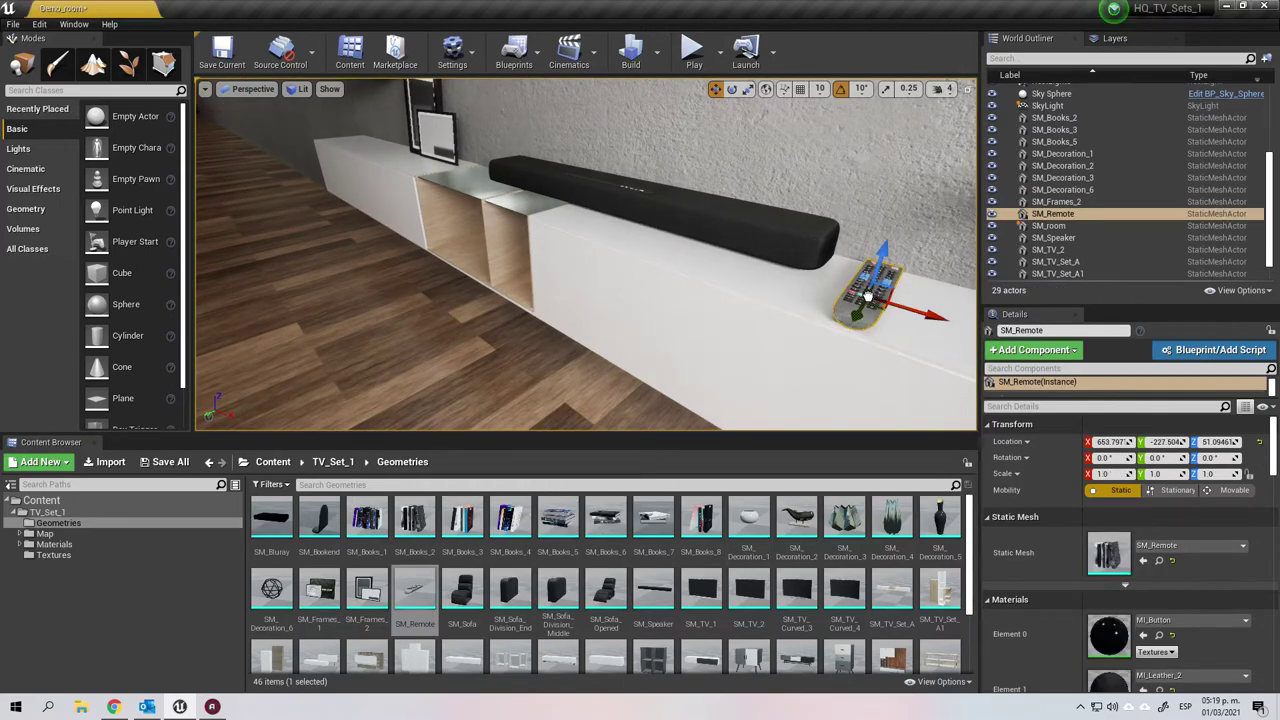
# Rotate SM_Remote about its vertical axis to about -390° and switch back to the move tool.
pyautogui.moveTo(714, 352); pyautogui.dragTo(681, 296, button='right')
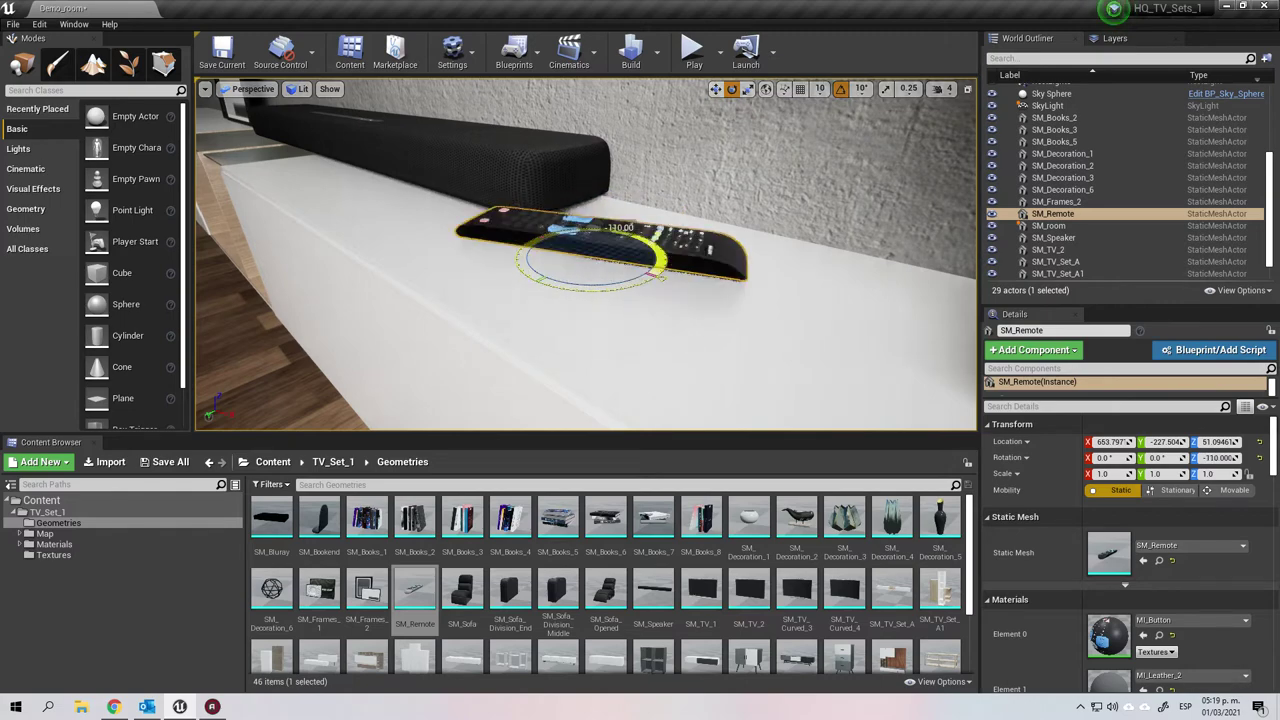
pyautogui.moveTo(712, 345)
pyautogui.mouseDown(button='right')
pyautogui.moveTo(686, 356)
pyautogui.moveTo(693, 382)
pyautogui.moveTo(693, 349)
pyautogui.mouseUp(button='right')
pyautogui.scroll(1, 686, 356)
pyautogui.scroll(-4, 686, 356)
pyautogui.moveTo(668, 309); pyautogui.dragTo(578, 288)
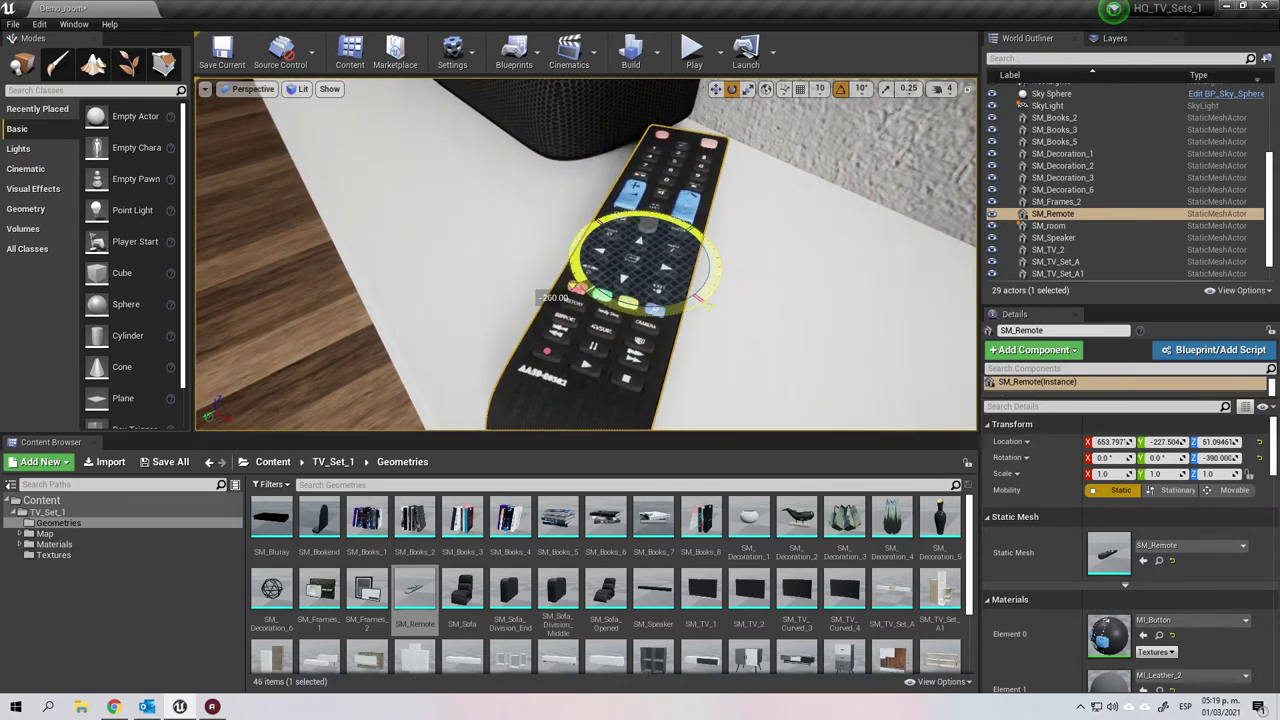
pyautogui.click(717, 91)
pyautogui.click(697, 403)
# Delete SM_Decoration_2, the SM_TV_Set_A cabinet and SM_Remote.
pyautogui.moveTo(697, 403); pyautogui.dragTo(600, 354, button='right')
pyautogui.moveTo(669, 374); pyautogui.dragTo(752, 388, button='right')
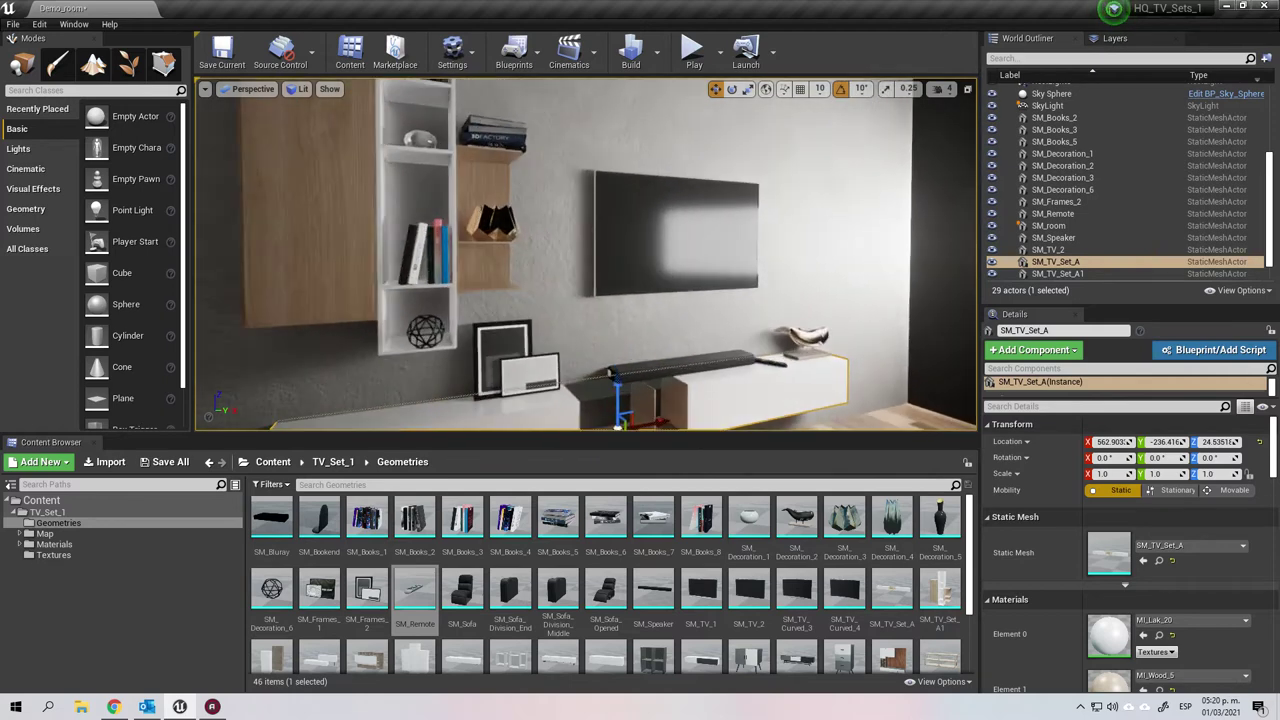
pyautogui.moveTo(819, 329); pyautogui.dragTo(866, 329, button='right')
pyautogui.click(840, 344)
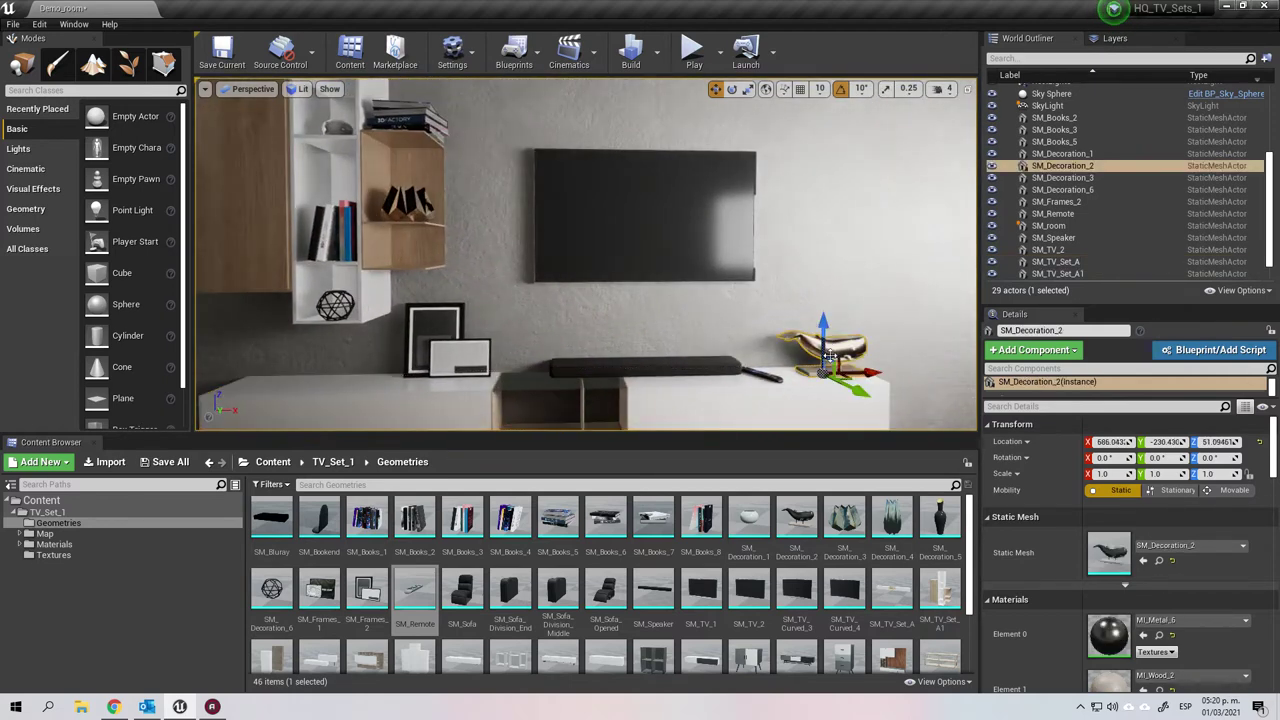
pyautogui.press('Delete')
pyautogui.click(820, 406)
pyautogui.press('Delete')
pyautogui.click(764, 375)
pyautogui.press('Delete')
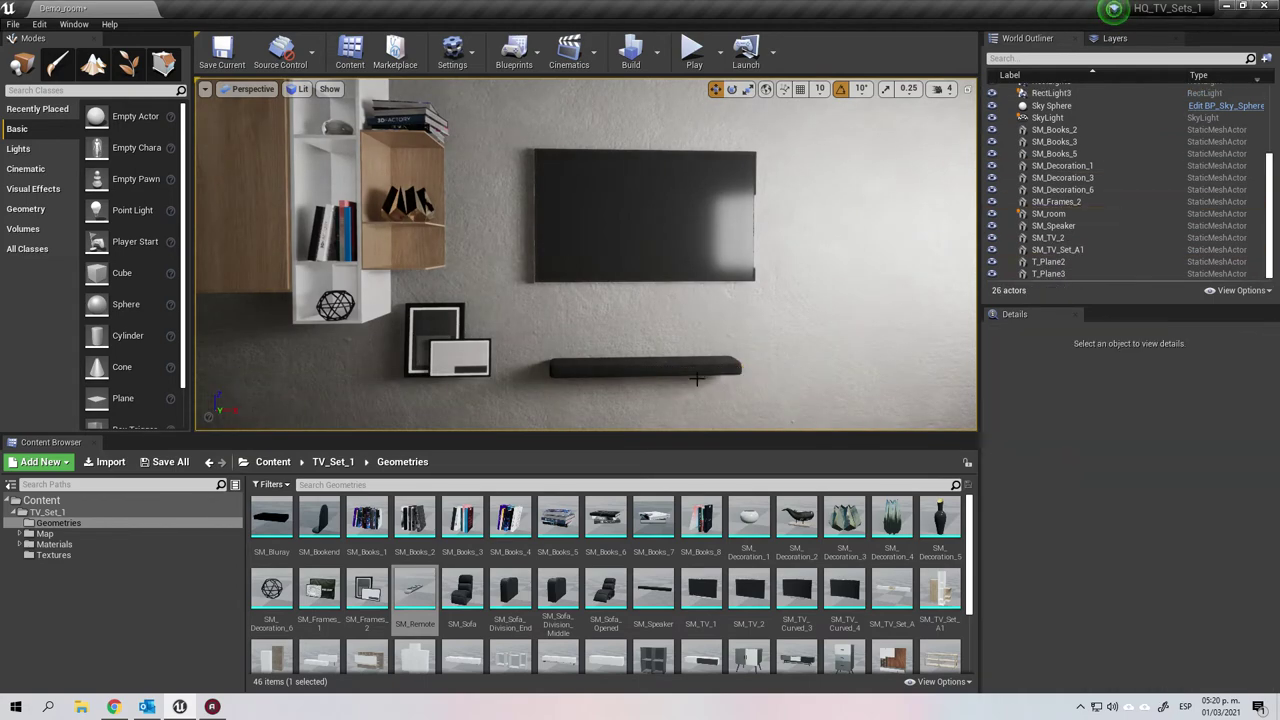
# Delete the speaker, the TV, the picture frames, SM_Decoration_3 and SM_Books_5.
pyautogui.click(692, 372)
pyautogui.press('Delete')
pyautogui.click(622, 262)
pyautogui.press('Delete')
pyautogui.click(438, 345)
pyautogui.press('Delete')
pyautogui.click(407, 209)
pyautogui.press('Delete')
pyautogui.click(430, 114)
pyautogui.press('Delete')
# Delete SM_Books_3, the SM_TV_Set_A1 wall unit, SM_Decoration_6, SM_Decoration_1 and SM_Books_2 to clear the wall.
pyautogui.click(334, 230)
pyautogui.press('Delete')
pyautogui.click(401, 260)
pyautogui.press('Delete')
pyautogui.click(338, 304)
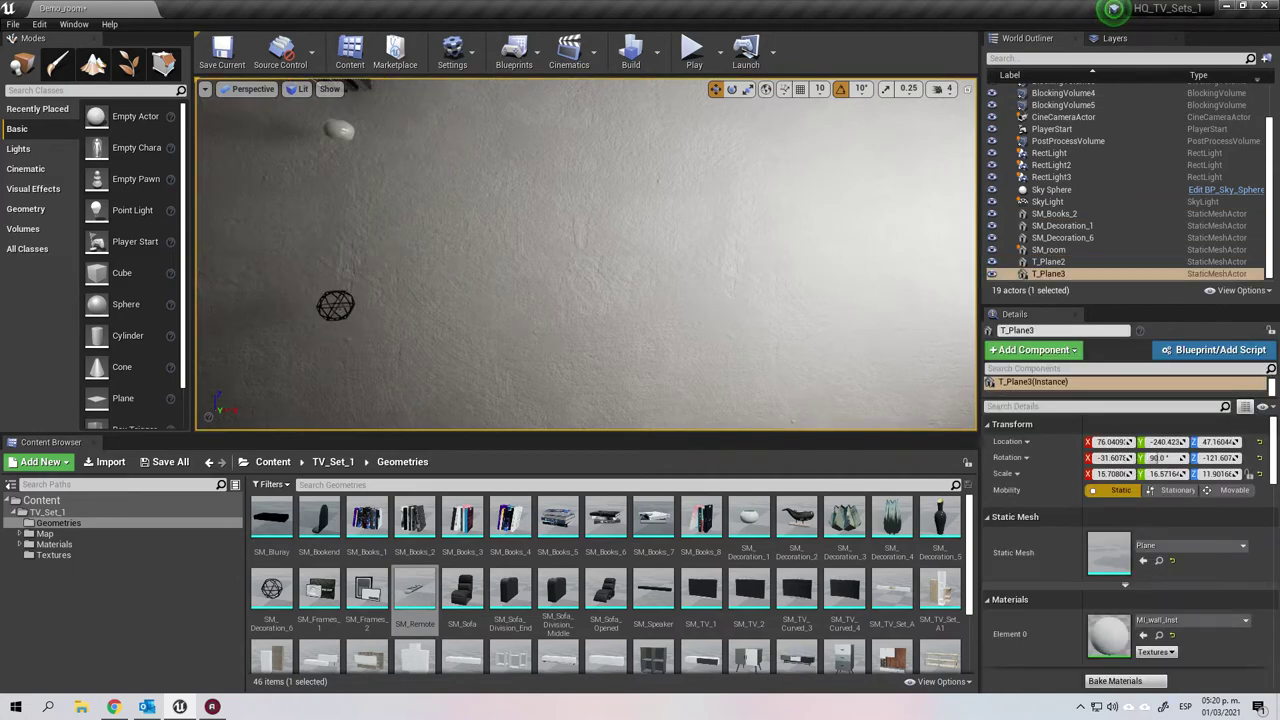
pyautogui.click(336, 305)
pyautogui.press('Delete')
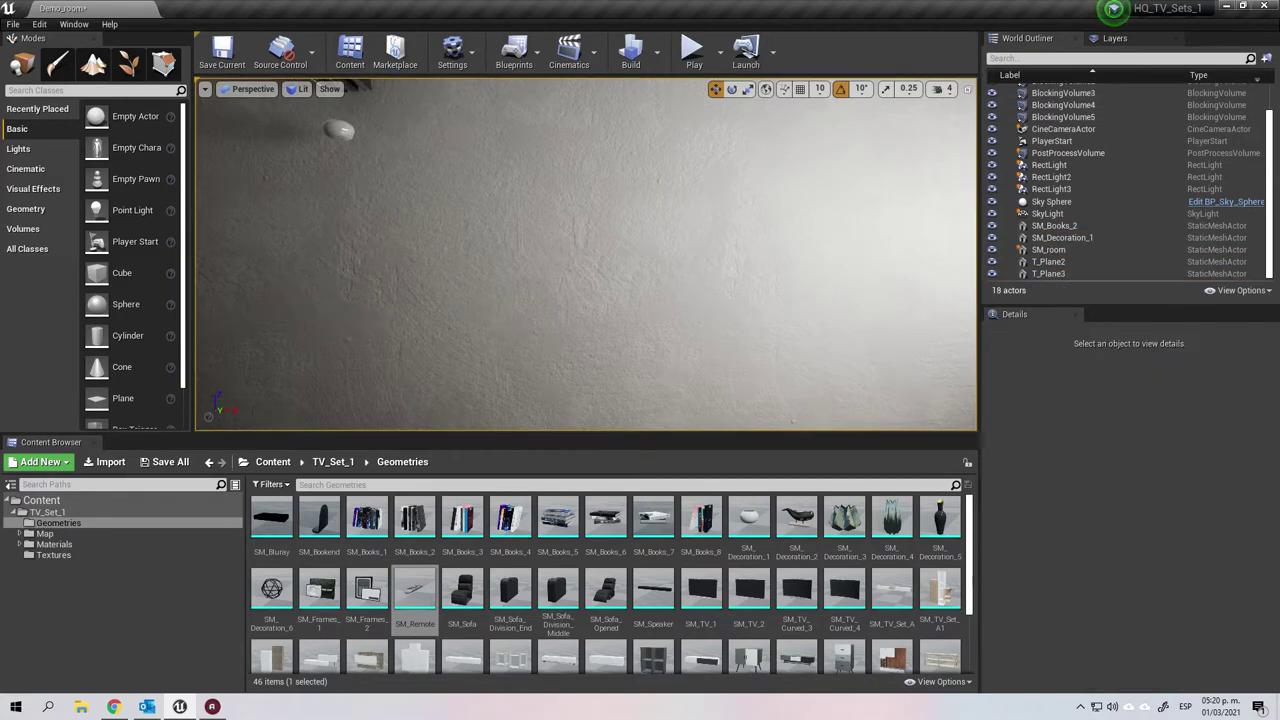
pyautogui.click(339, 130)
pyautogui.press('Delete')
pyautogui.moveTo(439, 312); pyautogui.dragTo(420, 225, button='right')
pyautogui.click(403, 276)
pyautogui.press('Delete')
# Place the SM_TV_Set_B2 cabinet on the floor against the wall and mount SM_TV_Set_B1 above its left side.
pyautogui.moveTo(477, 330); pyautogui.dragTo(440, 387, button='right')
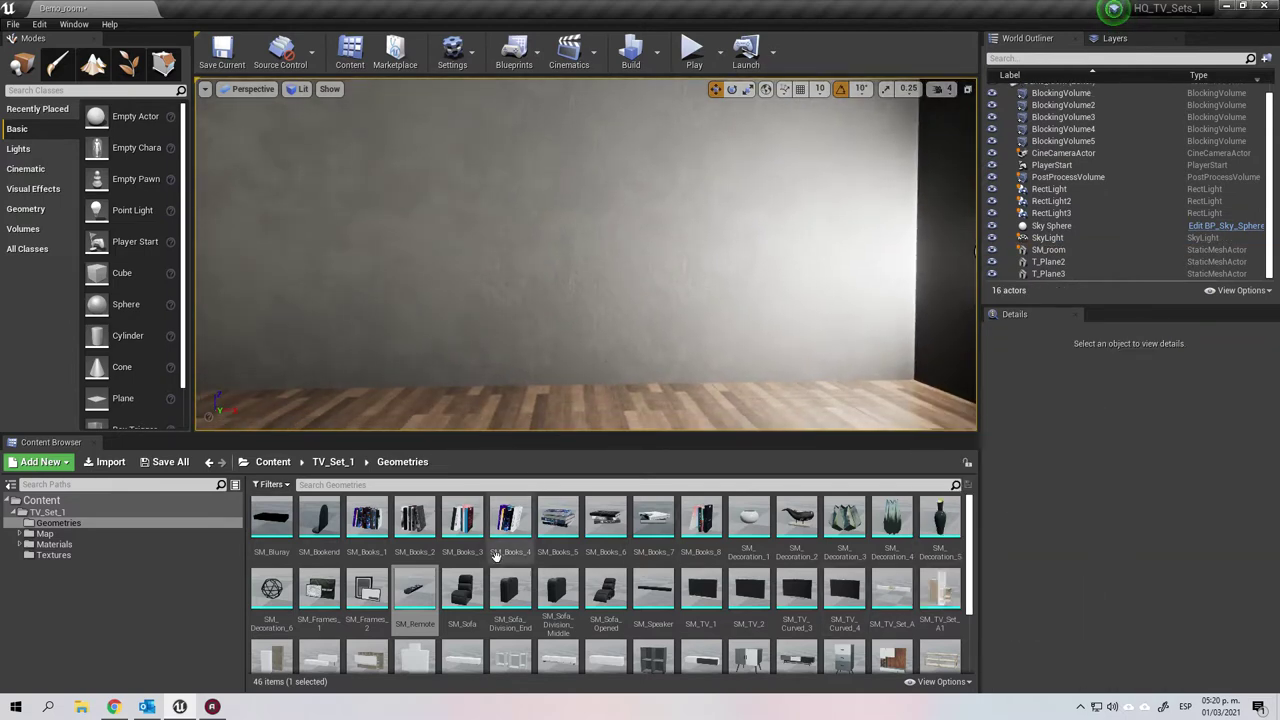
pyautogui.scroll(-1, 363, 597)
pyautogui.moveTo(319, 620); pyautogui.dragTo(622, 386)
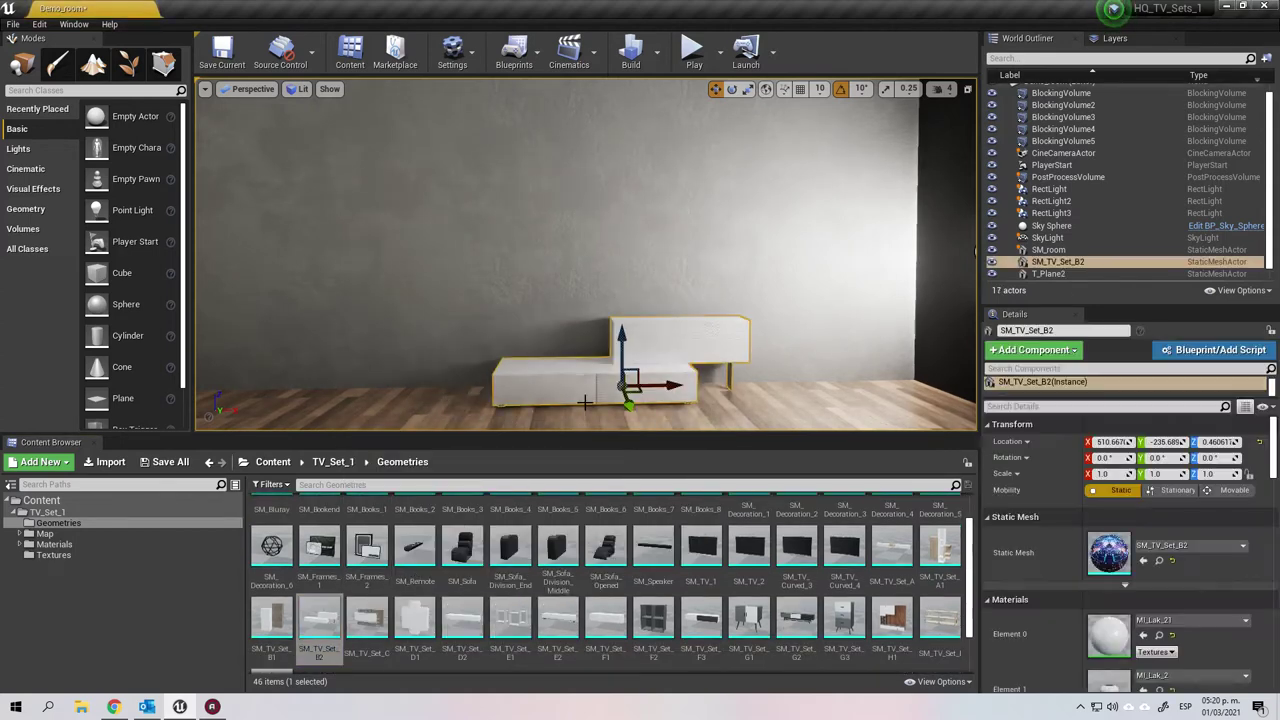
pyautogui.moveTo(270, 622); pyautogui.dragTo(543, 302)
pyautogui.click(434, 355)
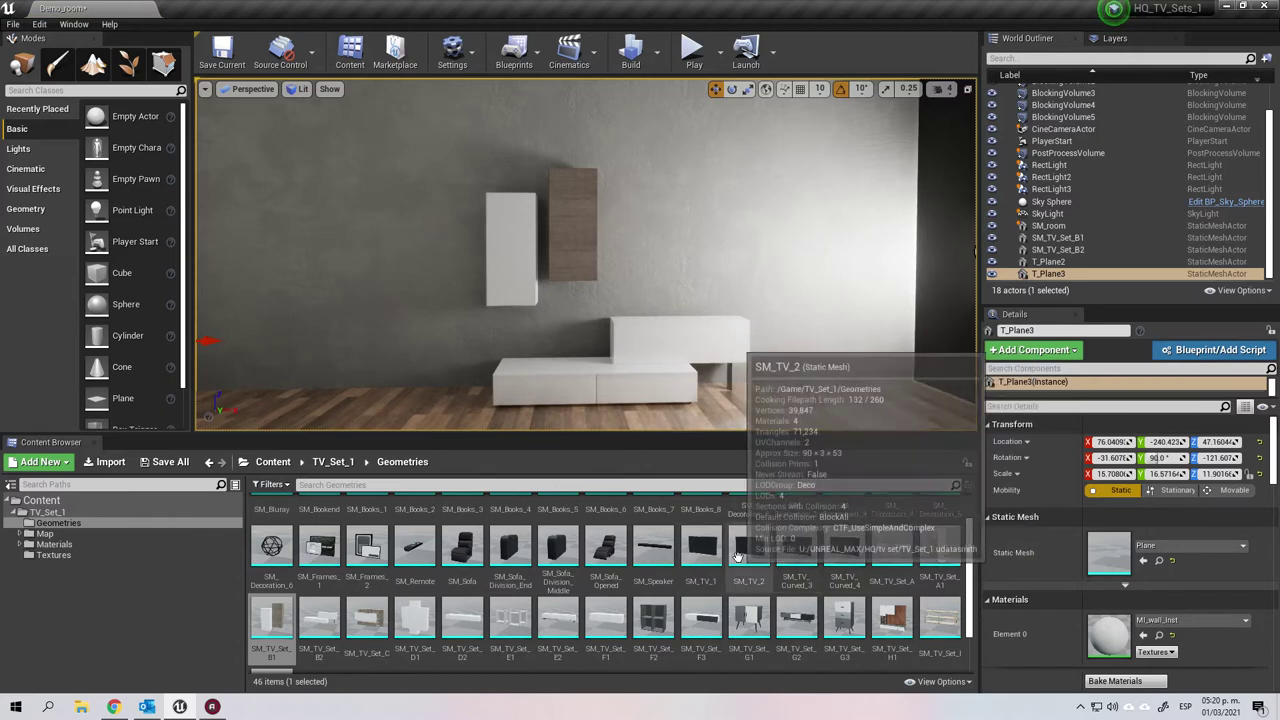
# Mount SM_TV_2 above the raised cabinet section, scale it uniformly to about 1.333 and lower it to about Z 100.3.
pyautogui.moveTo(706, 556); pyautogui.dragTo(681, 318)
pyautogui.press('Delete')
pyautogui.moveTo(752, 553); pyautogui.dragTo(690, 247)
pyautogui.click(715, 90)
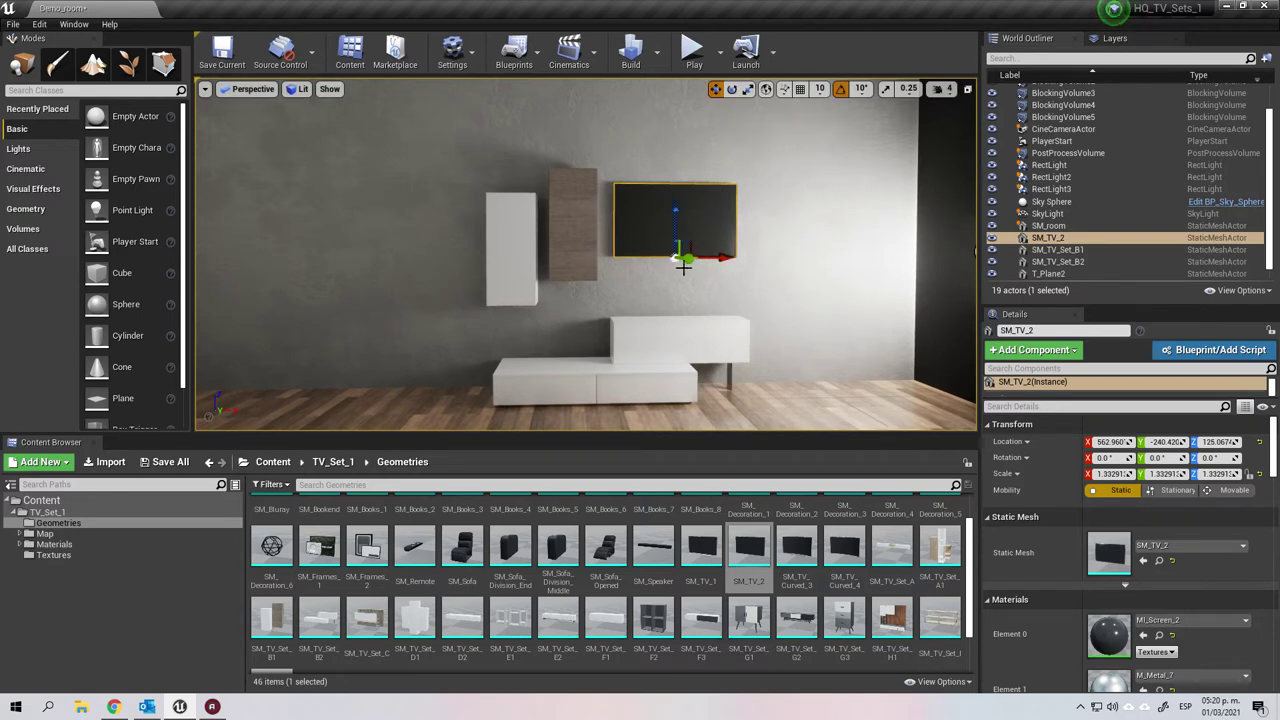
pyautogui.moveTo(671, 219); pyautogui.dragTo(672, 246)
# Shift the SM_TV_Set_B1 wall cabinets to about X 404.1 and SM_TV_2 to about X 540.4.
pyautogui.click(588, 275)
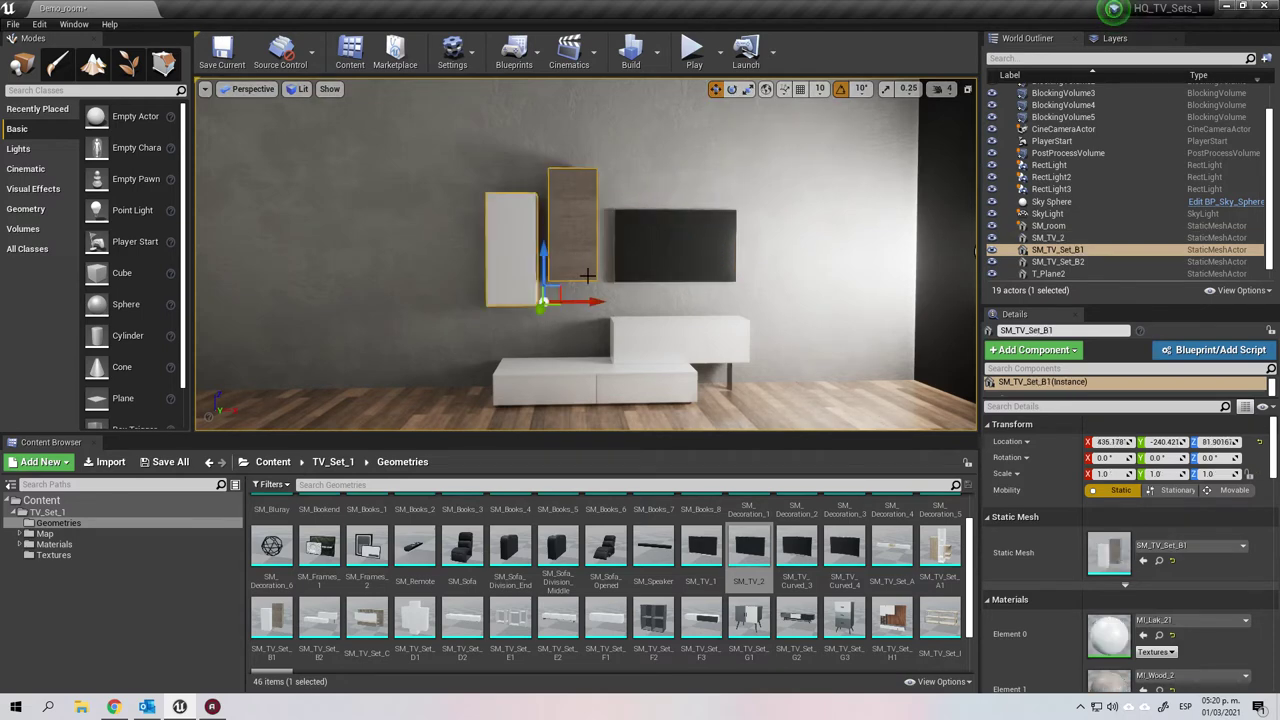
pyautogui.moveTo(585, 303); pyautogui.dragTo(552, 303)
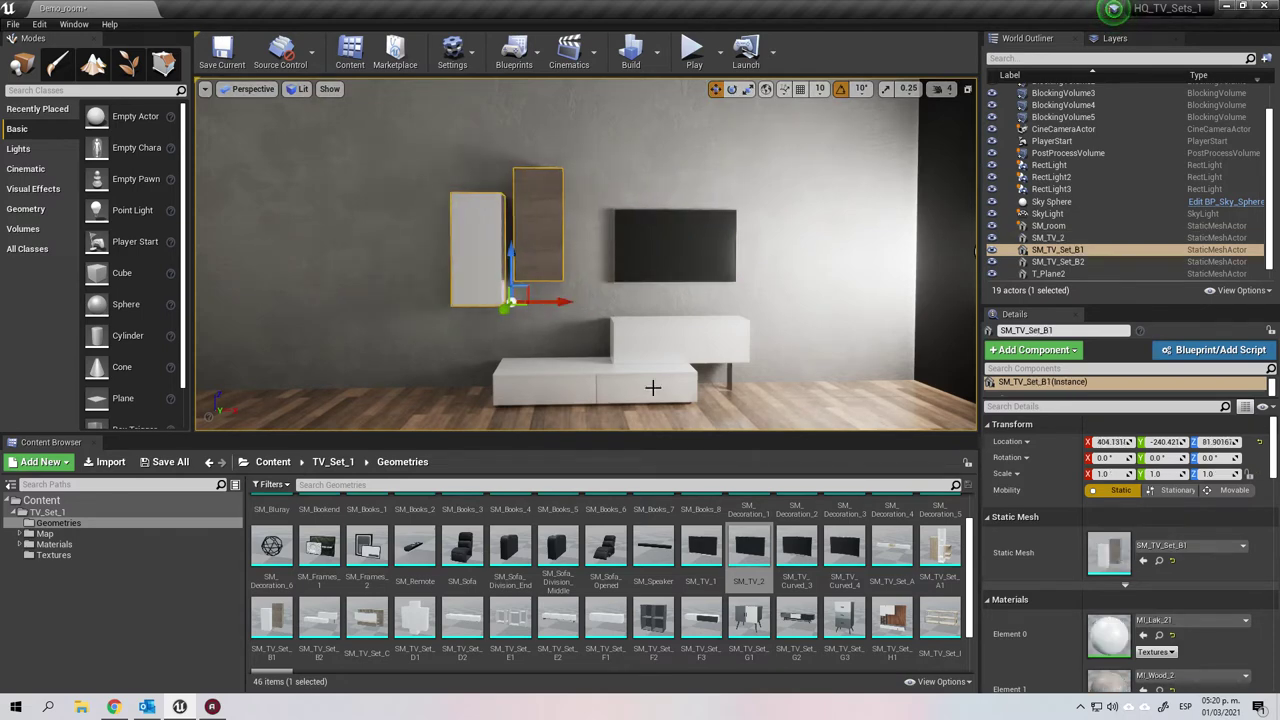
pyautogui.click(658, 265)
pyautogui.moveTo(694, 285); pyautogui.dragTo(673, 285)
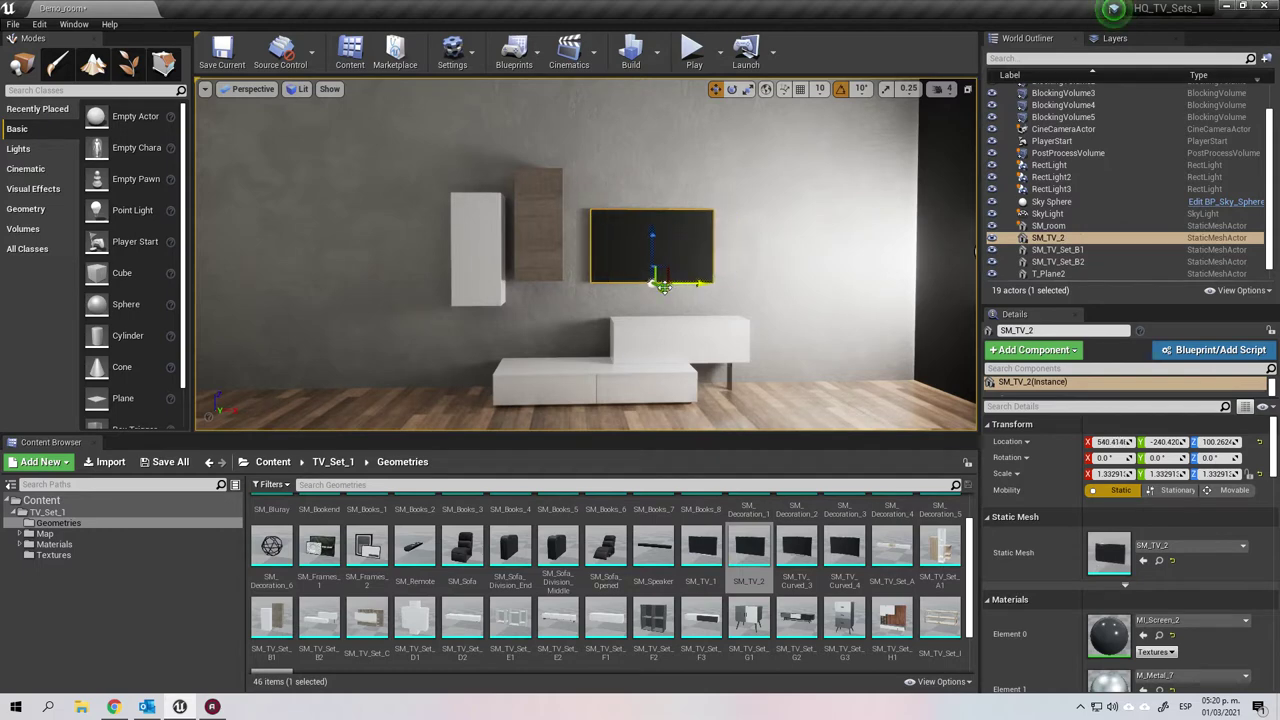
pyautogui.click(559, 329)
pyautogui.click(512, 278)
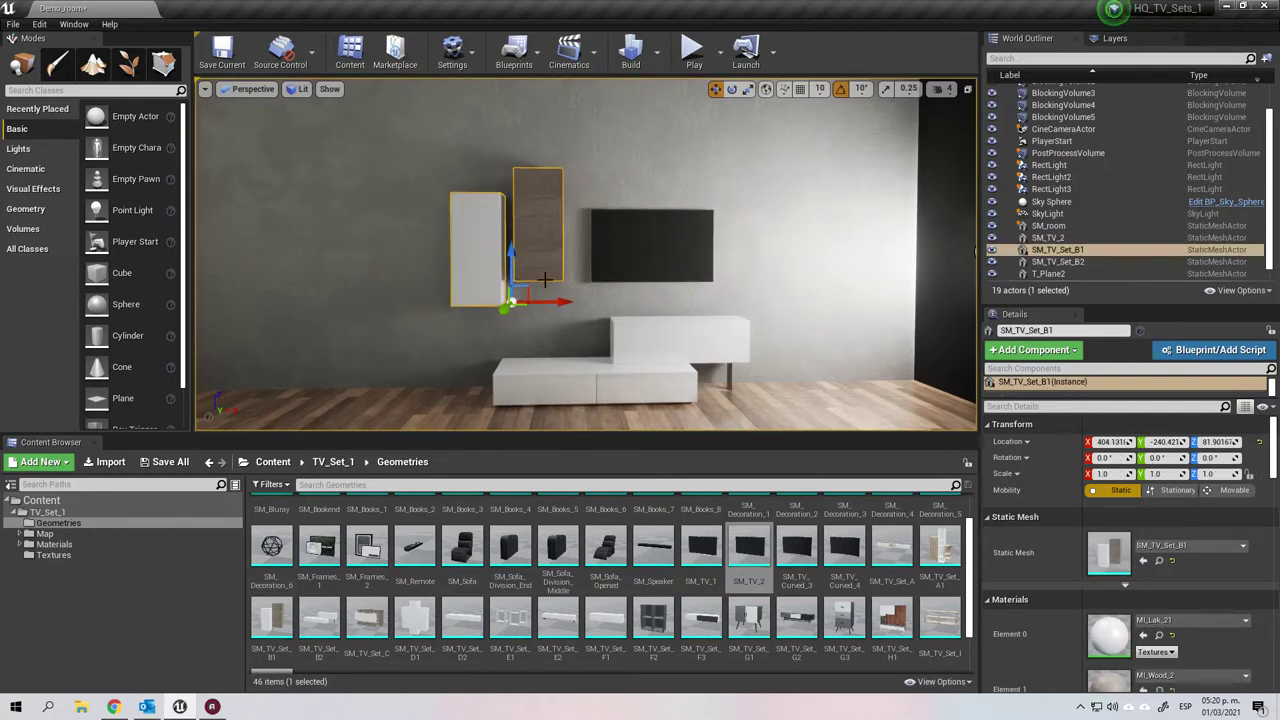
pyautogui.click(458, 360)
# Place SM_Books_5 on the left end of the low cabinet and SM_Speaker on top of the raised section.
pyautogui.moveTo(557, 363); pyautogui.dragTo(553, 367, button='right')
pyautogui.scroll(2, 650, 563)
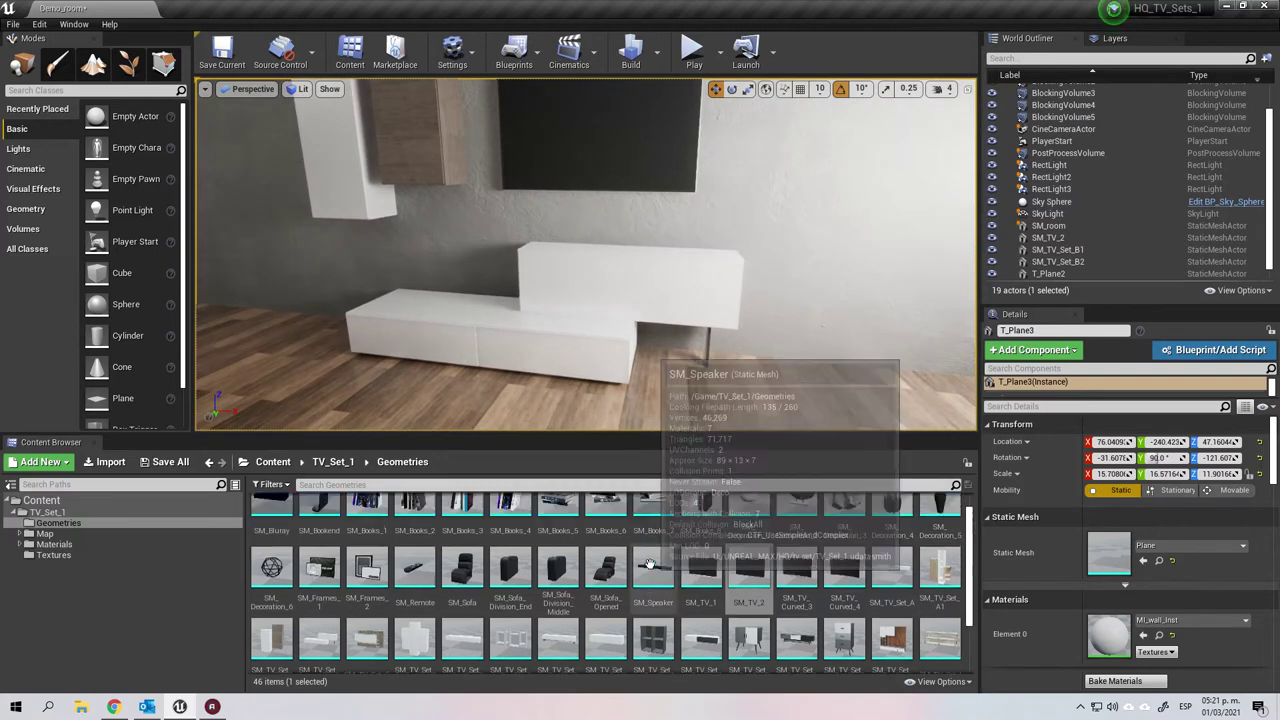
pyautogui.moveTo(552, 526); pyautogui.dragTo(414, 306)
pyautogui.moveTo(577, 320); pyautogui.dragTo(577, 320, button='right')
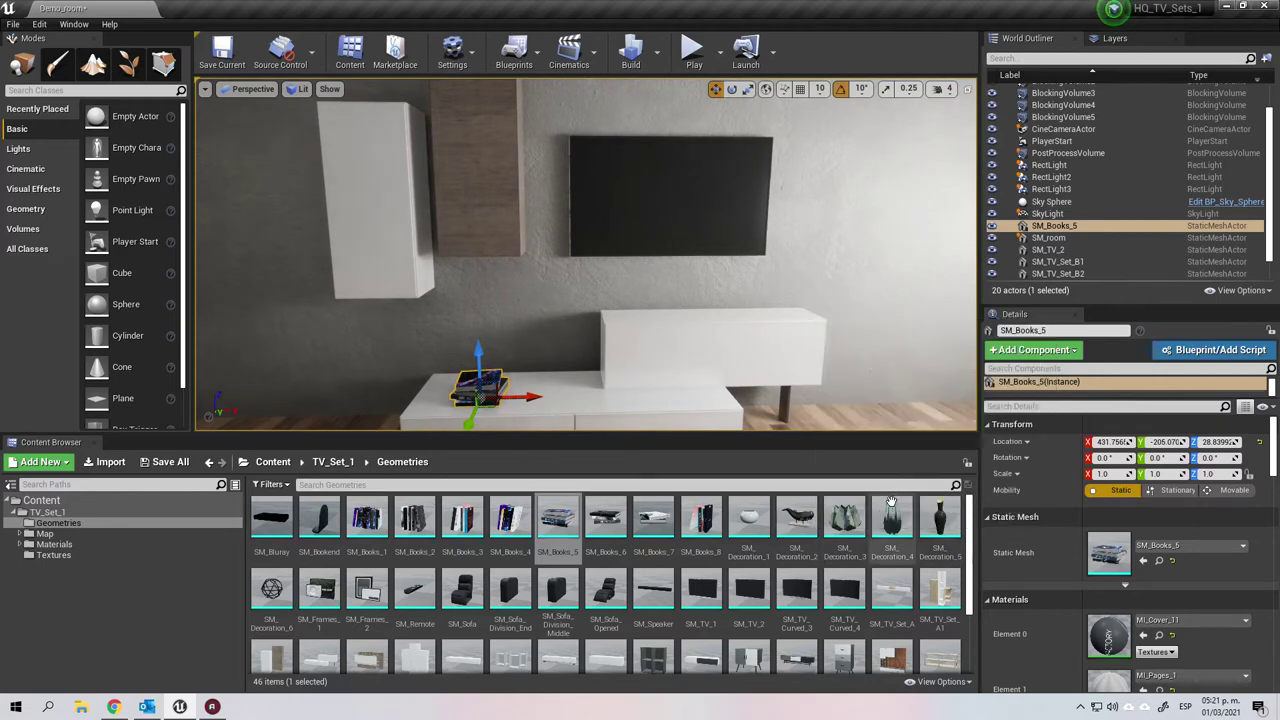
pyautogui.moveTo(653, 588); pyautogui.dragTo(670, 322)
# Place SM_Frames_2 on the low cabinet beside the raised section and SM_Decoration_5 on the raised section's right end.
pyautogui.moveTo(366, 590); pyautogui.dragTo(558, 376)
pyautogui.click(866, 385)
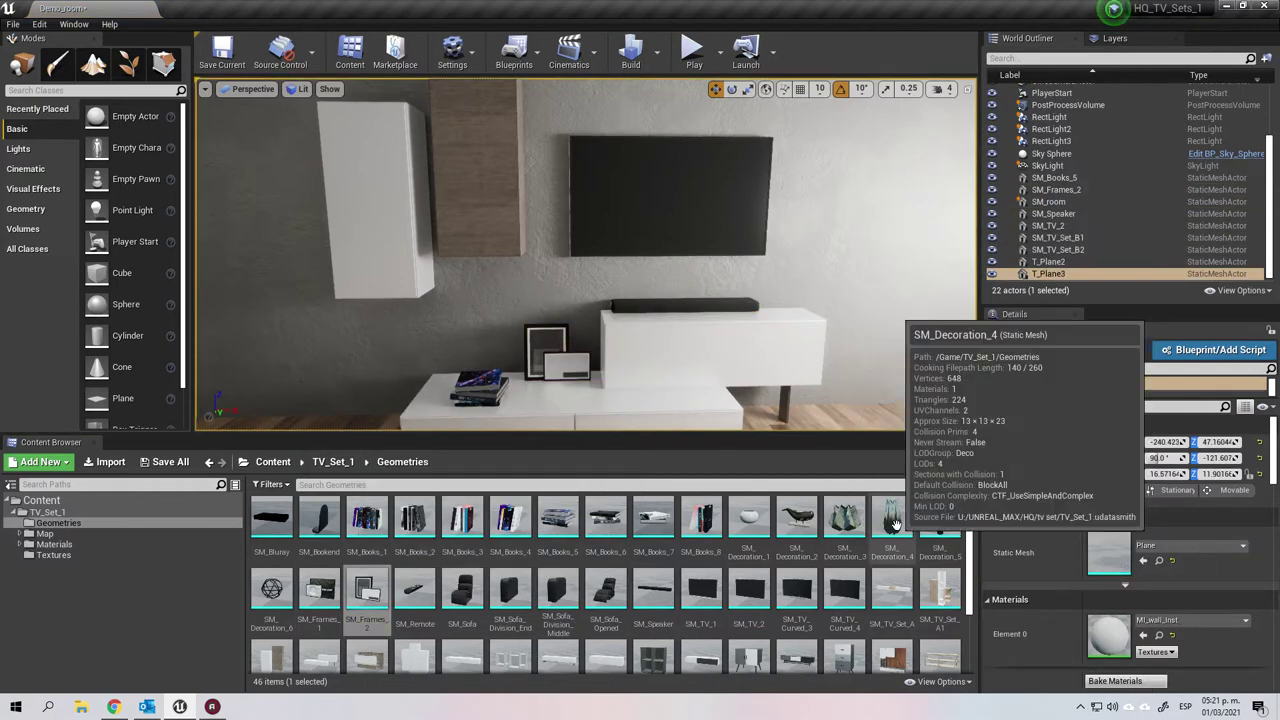
pyautogui.moveTo(940, 517); pyautogui.dragTo(800, 308)
pyautogui.click(876, 366)
# Examine the decorated SM_TV_Set_B arrangement in the room from several distances and angles.
pyautogui.moveTo(843, 400); pyautogui.dragTo(896, 403, button='right')
pyautogui.press('s')
pyautogui.press('s')
pyautogui.press('a')
pyautogui.moveTo(806, 383); pyautogui.dragTo(780, 384, button='right')
pyautogui.press('w')
pyautogui.press('w')
pyautogui.press('d')
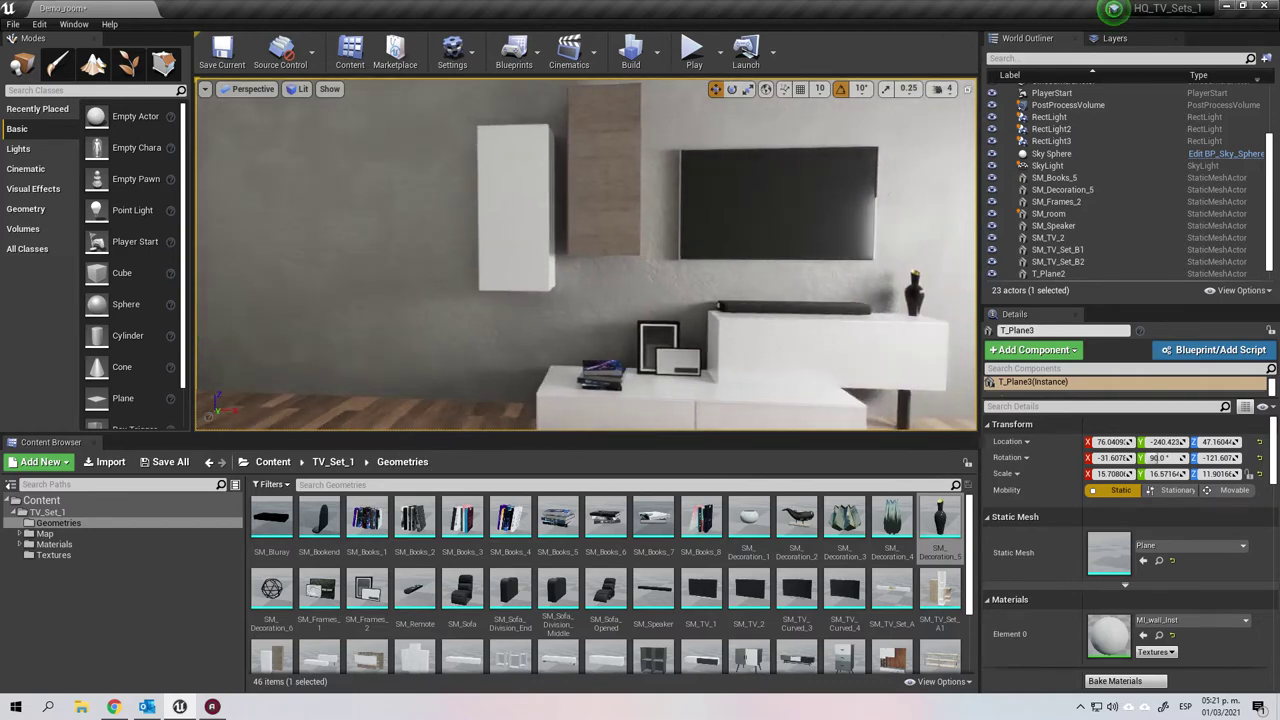
pyautogui.press('w')
pyautogui.moveTo(597, 269)
pyautogui.mouseDown(button='right')
pyautogui.moveTo(565, 236)
pyautogui.moveTo(574, 252)
pyautogui.moveTo(568, 222)
pyautogui.moveTo(592, 294)
pyautogui.moveTo(616, 294)
pyautogui.moveTo(591, 284)
pyautogui.mouseUp(button='right')
pyautogui.press('s')
pyautogui.press('s')
pyautogui.press('d')
pyautogui.press('s')
pyautogui.press('w')
pyautogui.click(603, 298)
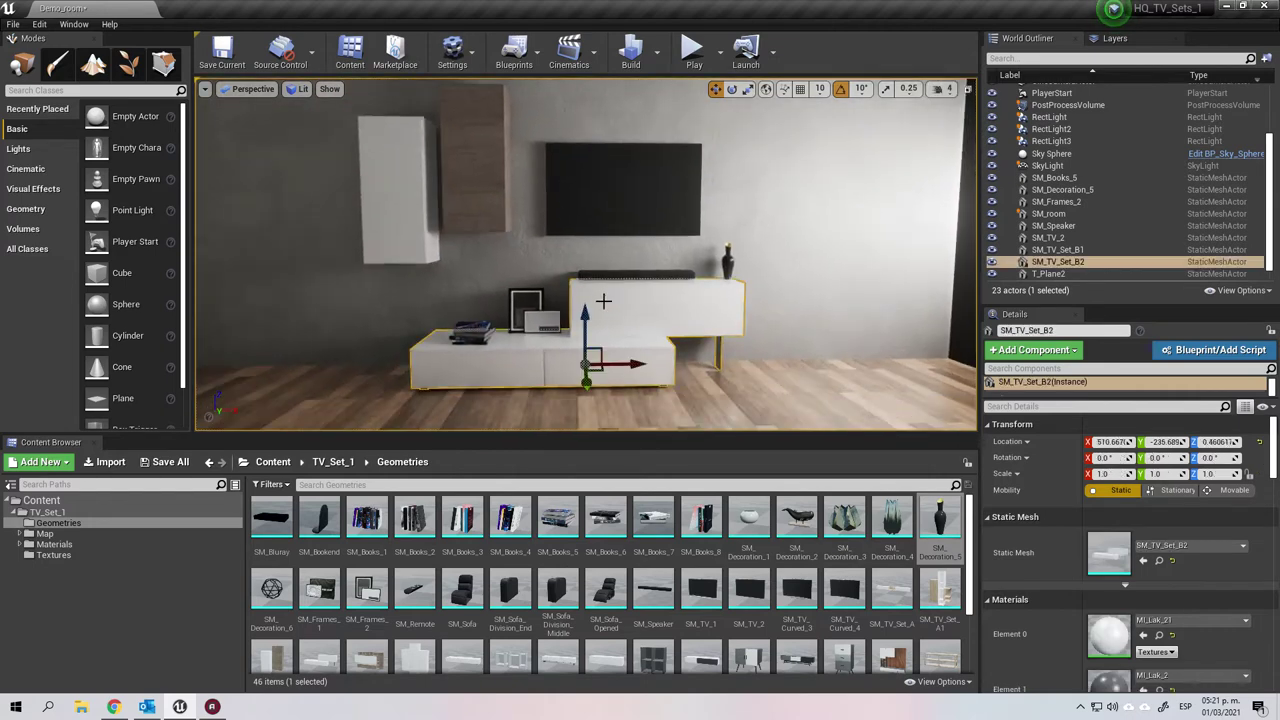
# Clear the room of the SM_TV_Set_B cabinets together with their television, speaker, vase, books and frames.
pyautogui.press('Delete')
pyautogui.click(728, 262)
pyautogui.press('Delete')
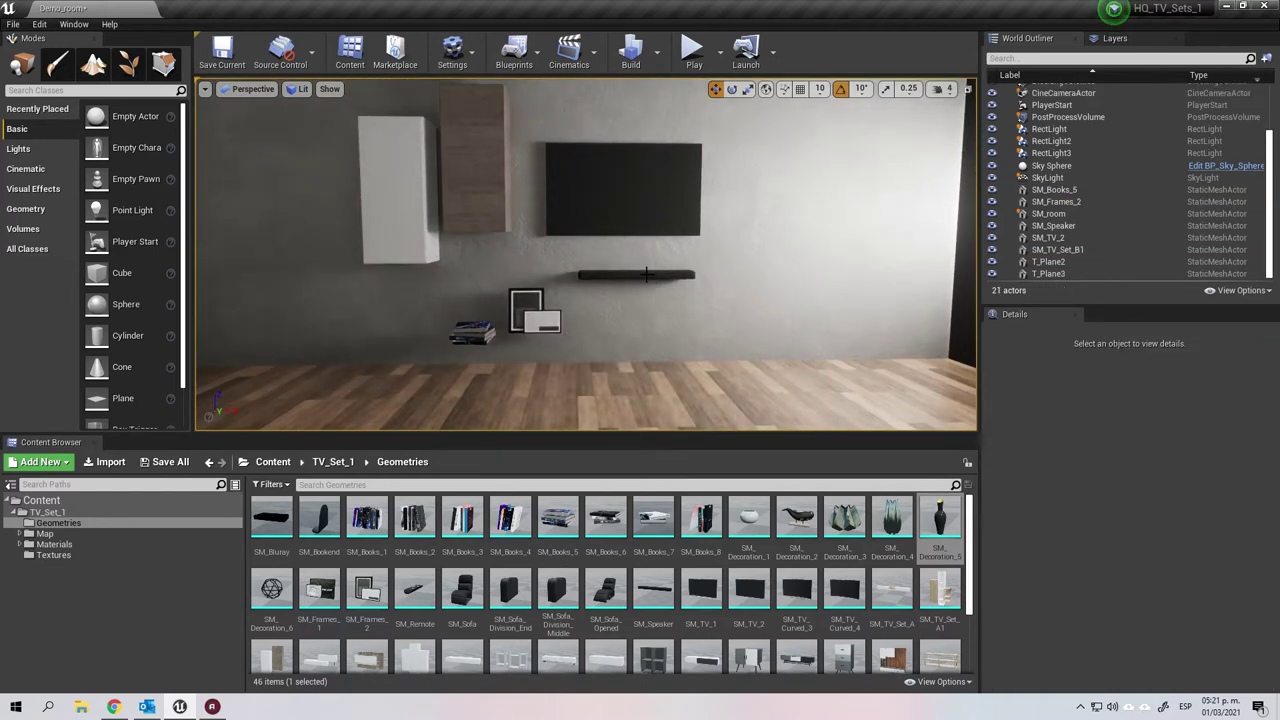
pyautogui.click(646, 275)
pyautogui.press('Delete')
pyautogui.click(627, 227)
pyautogui.press('Delete')
pyautogui.click(491, 201)
pyautogui.press('Delete')
pyautogui.click(402, 219)
pyautogui.click(530, 305)
pyautogui.press('Delete')
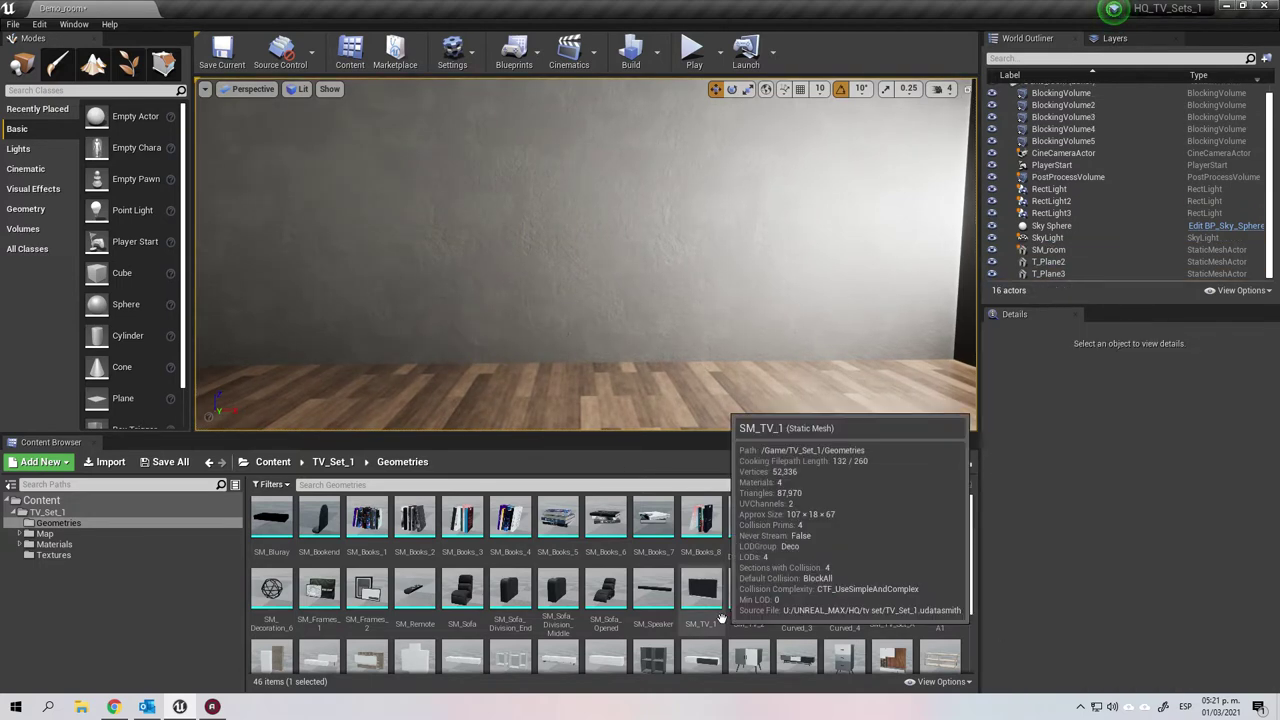
# Place the SM_TV_Set_C wall unit against the back wall at about X 492.5, Y -240.4, Z 11.8.
pyautogui.scroll(-2, 798, 617)
pyautogui.moveTo(398, 622); pyautogui.dragTo(564, 348)
pyautogui.click(737, 347)
pyautogui.moveTo(737, 356)
pyautogui.mouseDown(button='right')
pyautogui.moveTo(684, 332)
pyautogui.moveTo(748, 363)
pyautogui.moveTo(733, 368)
pyautogui.mouseUp(button='right')
pyautogui.press('w')
pyautogui.press('s')
pyautogui.click(737, 358)
pyautogui.press('s')
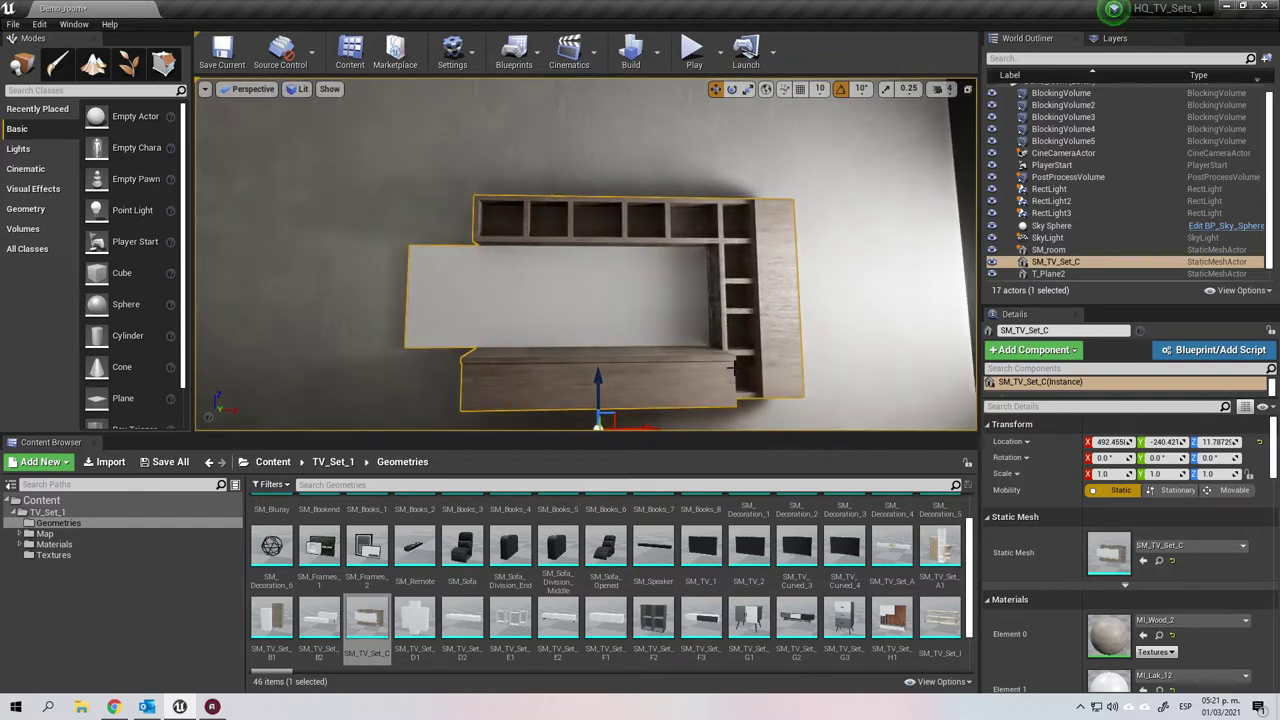
# Mount SM_TV_Curved_4 on the white back panel at about X 468.8, Z 86.5, with a uniform scale of about 0.797.
pyautogui.moveTo(844, 545); pyautogui.dragTo(552, 346)
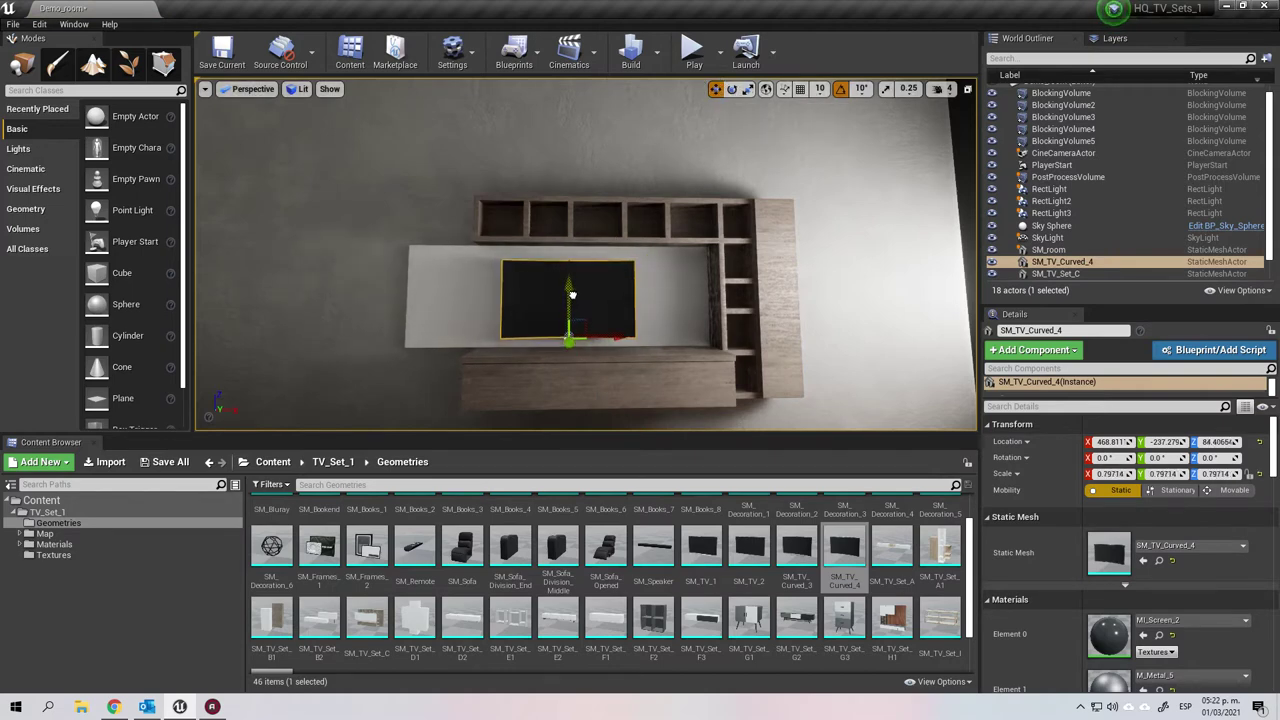
pyautogui.click(882, 356)
pyautogui.moveTo(805, 356); pyautogui.dragTo(820, 396, button='right')
pyautogui.press('w')
pyautogui.press('s')
pyautogui.moveTo(720, 346); pyautogui.dragTo(745, 318, button='right')
pyautogui.scroll(-3, 722, 348)
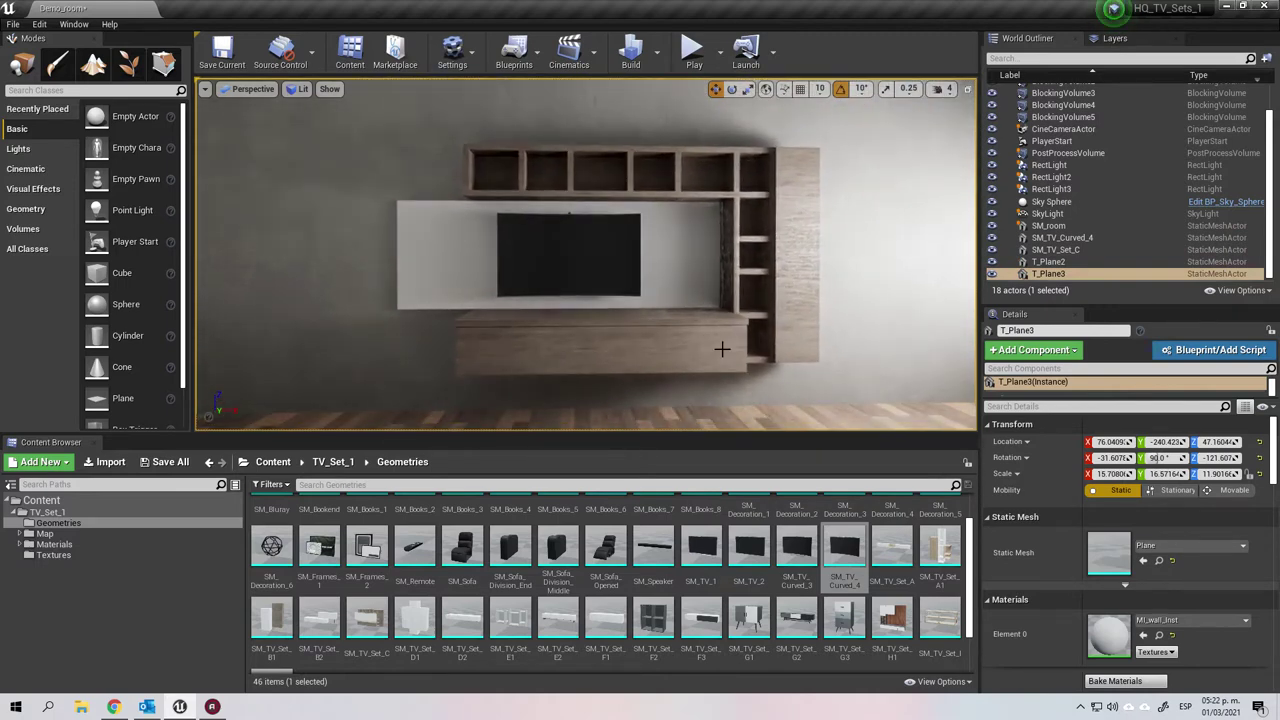
pyautogui.moveTo(772, 355); pyautogui.dragTo(860, 353, button='middle')
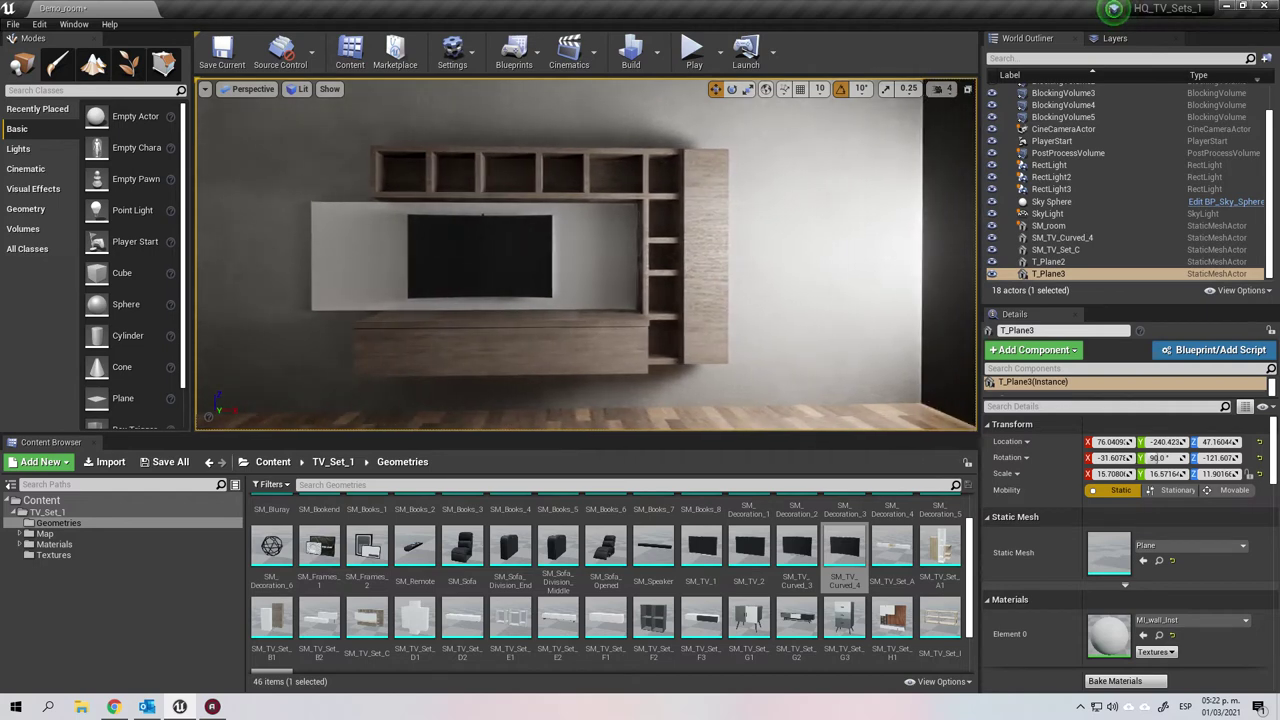
# Place SM_Decoration_6 on the low cabinet next to the vertical shelf column.
pyautogui.scroll(-2, 697, 355)
pyautogui.moveTo(271, 545); pyautogui.dragTo(643, 349)
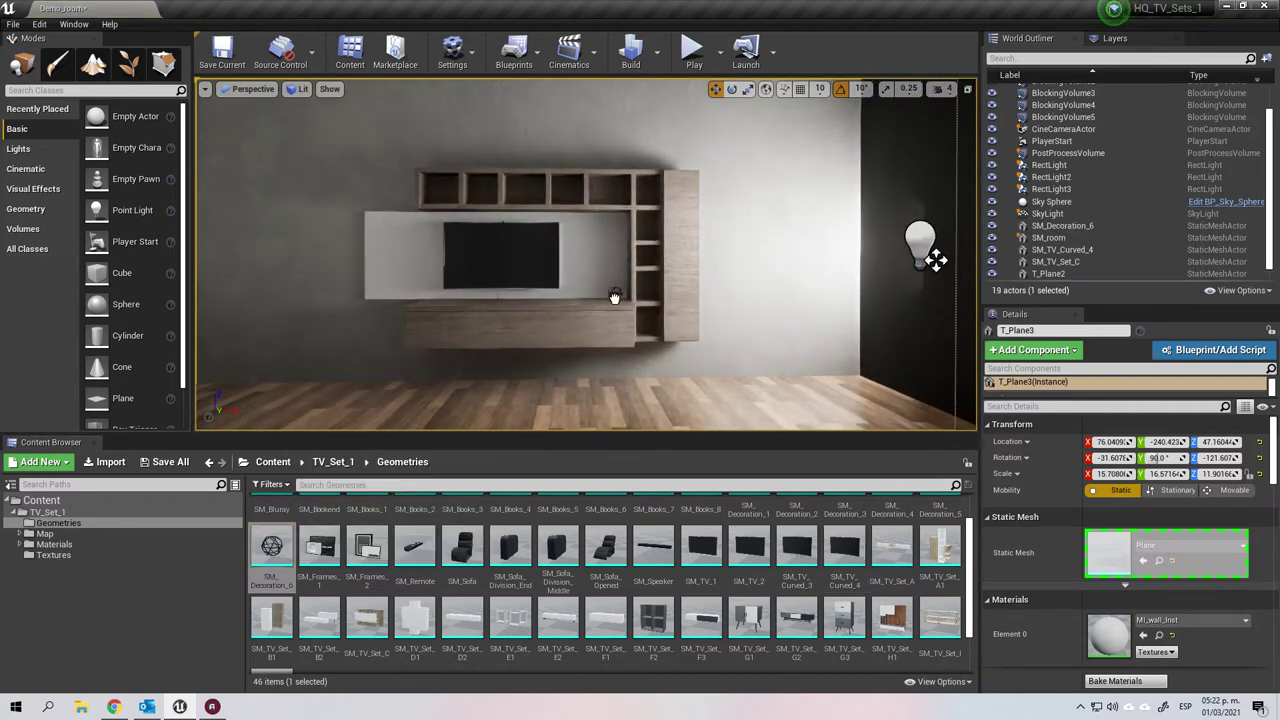
pyautogui.moveTo(614, 297); pyautogui.dragTo(615, 298)
pyautogui.click(584, 380)
pyautogui.scroll(4, 655, 369)
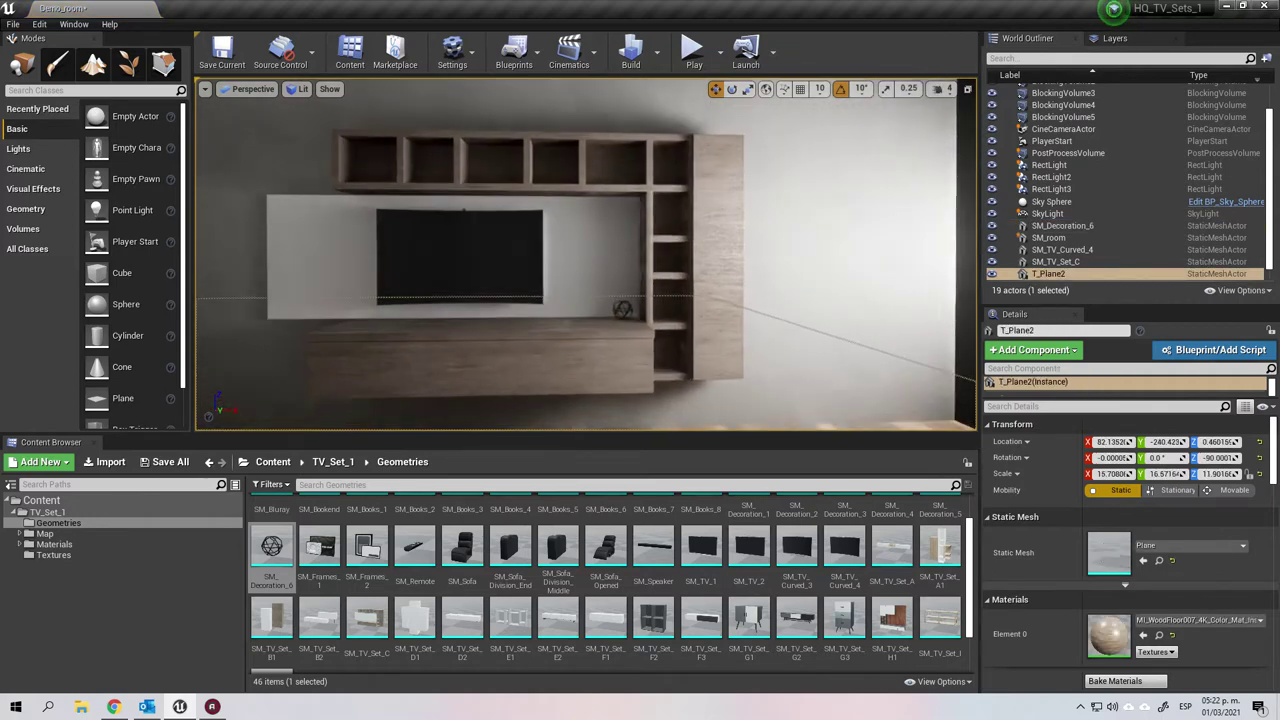
pyautogui.moveTo(663, 374); pyautogui.dragTo(700, 395, button='right')
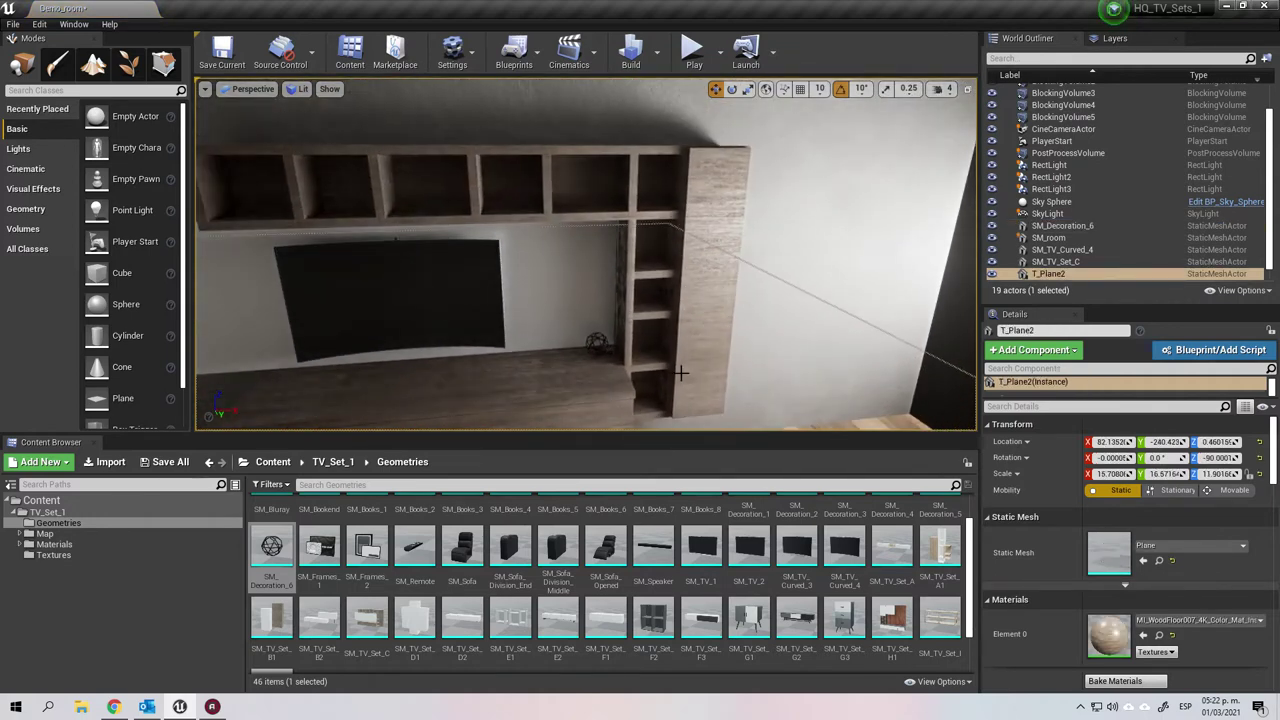
pyautogui.moveTo(681, 373); pyautogui.dragTo(682, 369)
# Place SM_Books_5 in the fifth compartment of the upper shelf.
pyautogui.scroll(1, 678, 530)
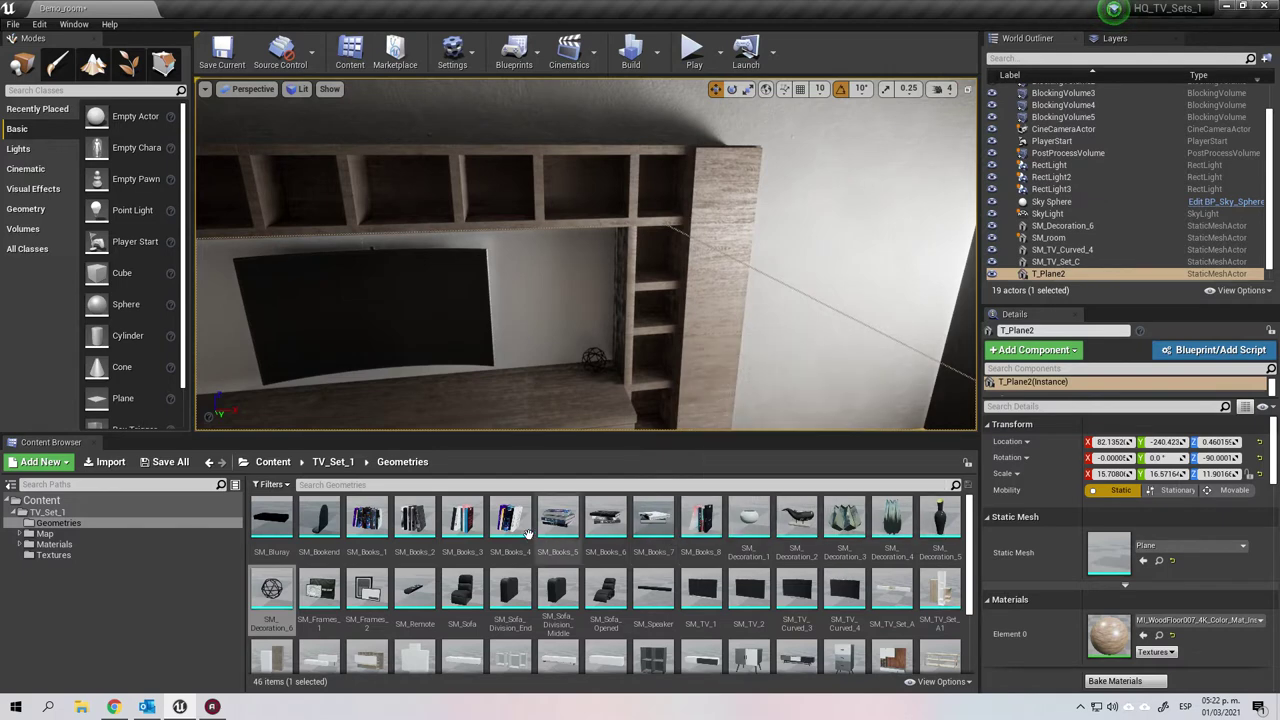
pyautogui.moveTo(565, 523); pyautogui.dragTo(590, 211)
pyautogui.click(850, 222)
pyautogui.moveTo(843, 245); pyautogui.dragTo(808, 243, button='right')
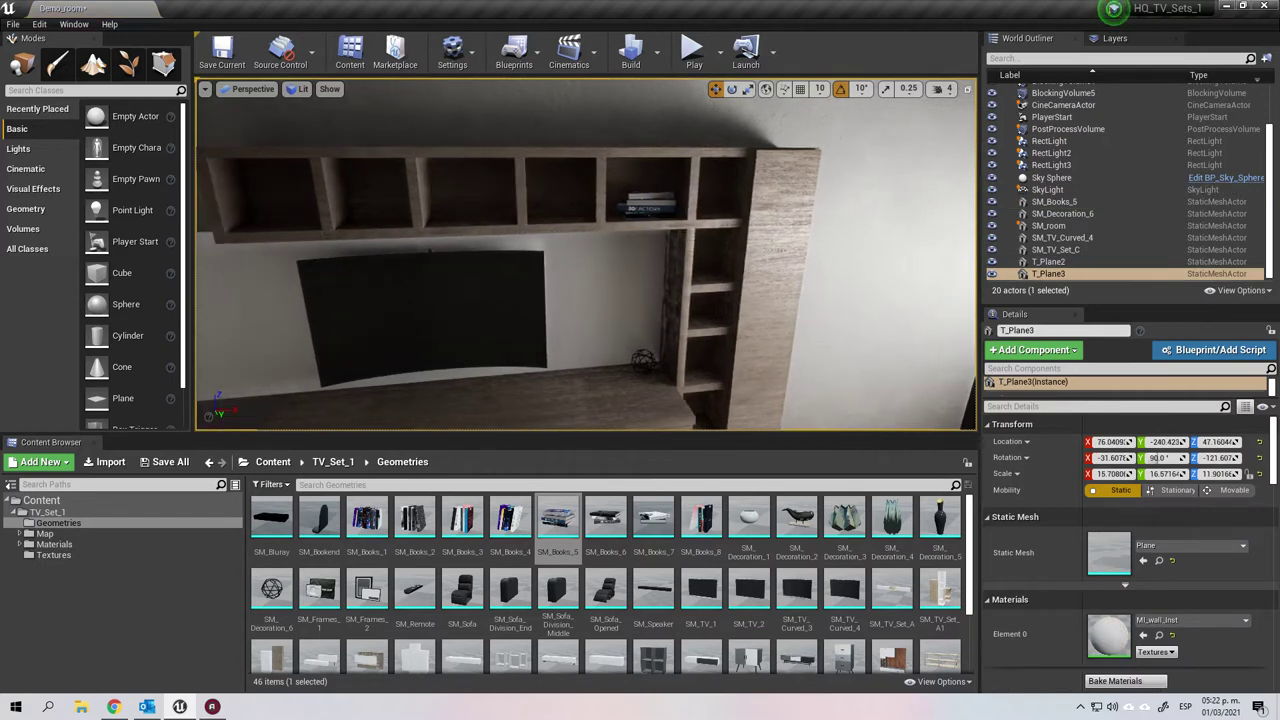
# Place SM_Frames_1 on the low cabinet between the television and shelf column, and bring SM_Decoration_6 forward in front of it.
pyautogui.moveTo(319, 588); pyautogui.dragTo(604, 375)
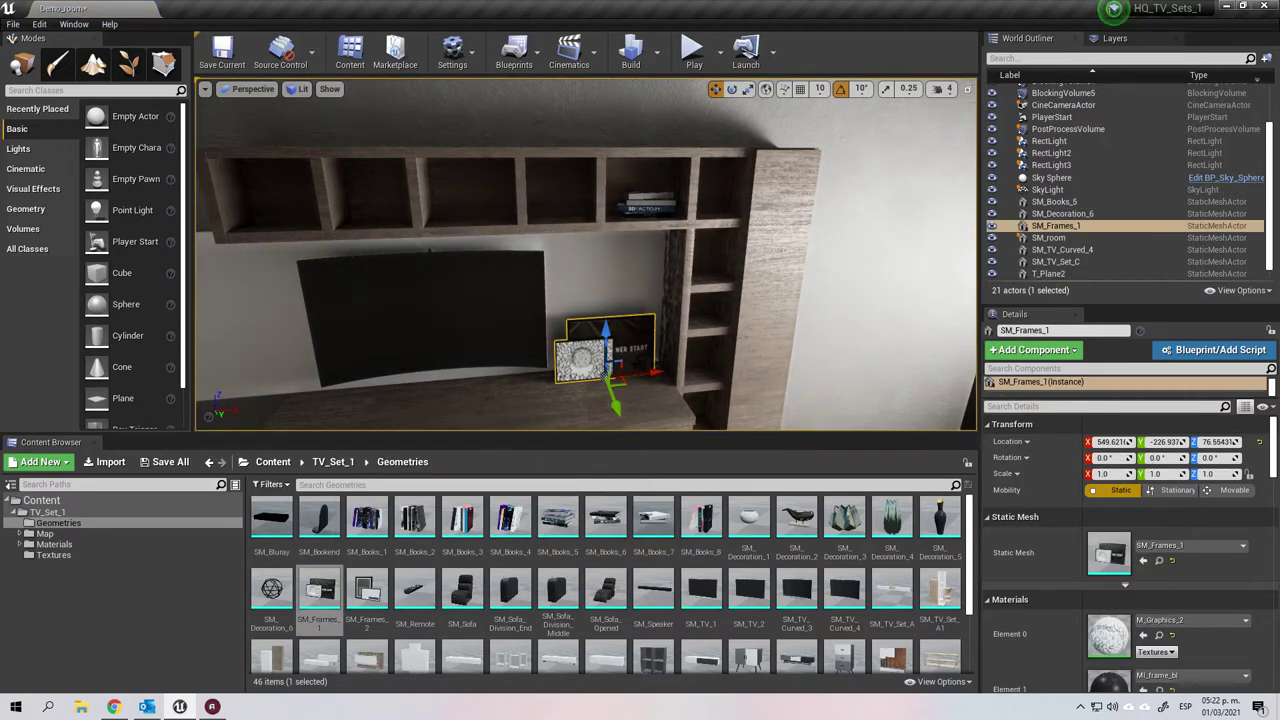
pyautogui.click(641, 364)
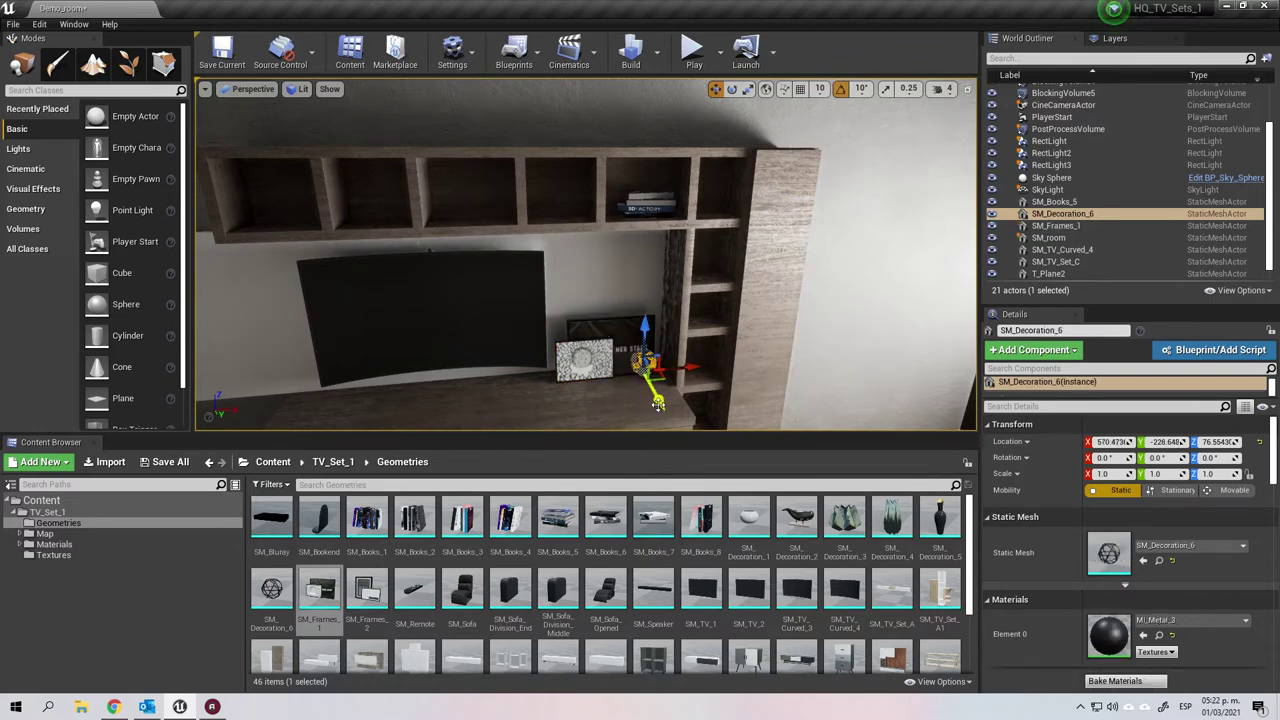
pyautogui.click(811, 402)
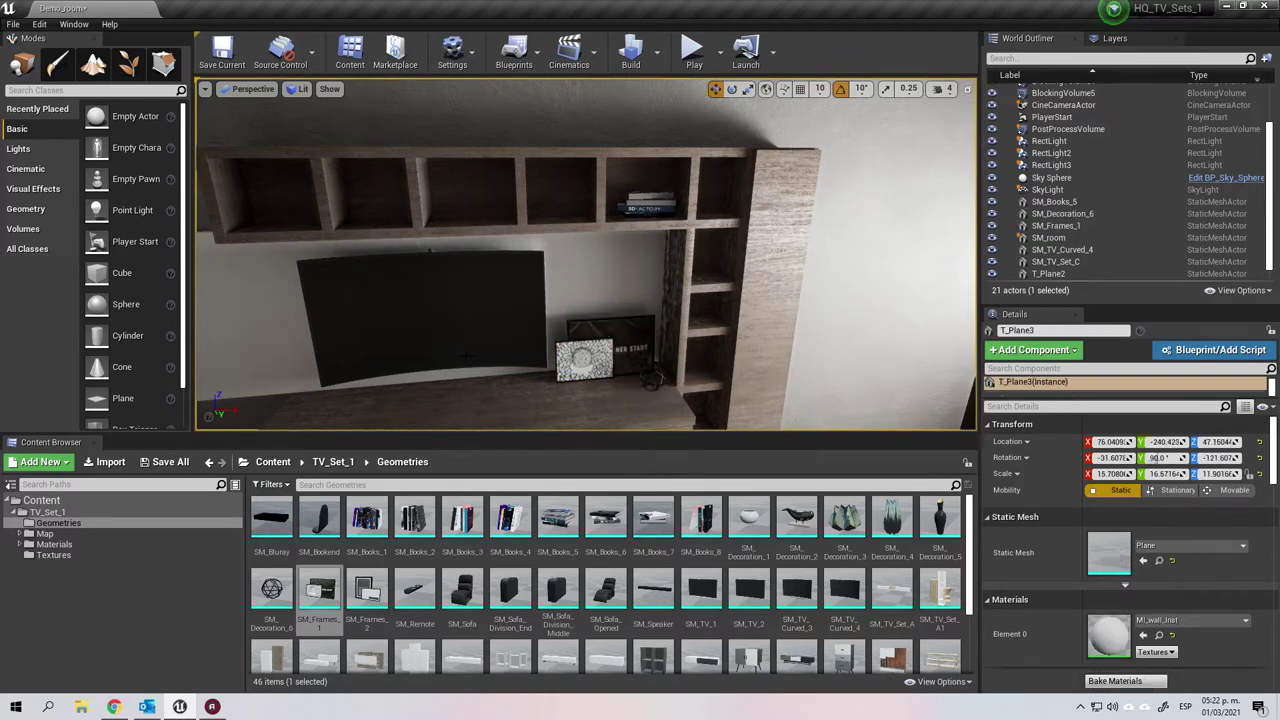
# Shift SM_TV_Curved_4 along the back panel to about X 452.7, away from the frames.
pyautogui.click(467, 356)
pyautogui.moveTo(467, 356); pyautogui.dragTo(467, 300, button='right')
pyautogui.moveTo(508, 379); pyautogui.dragTo(508, 425, button='right')
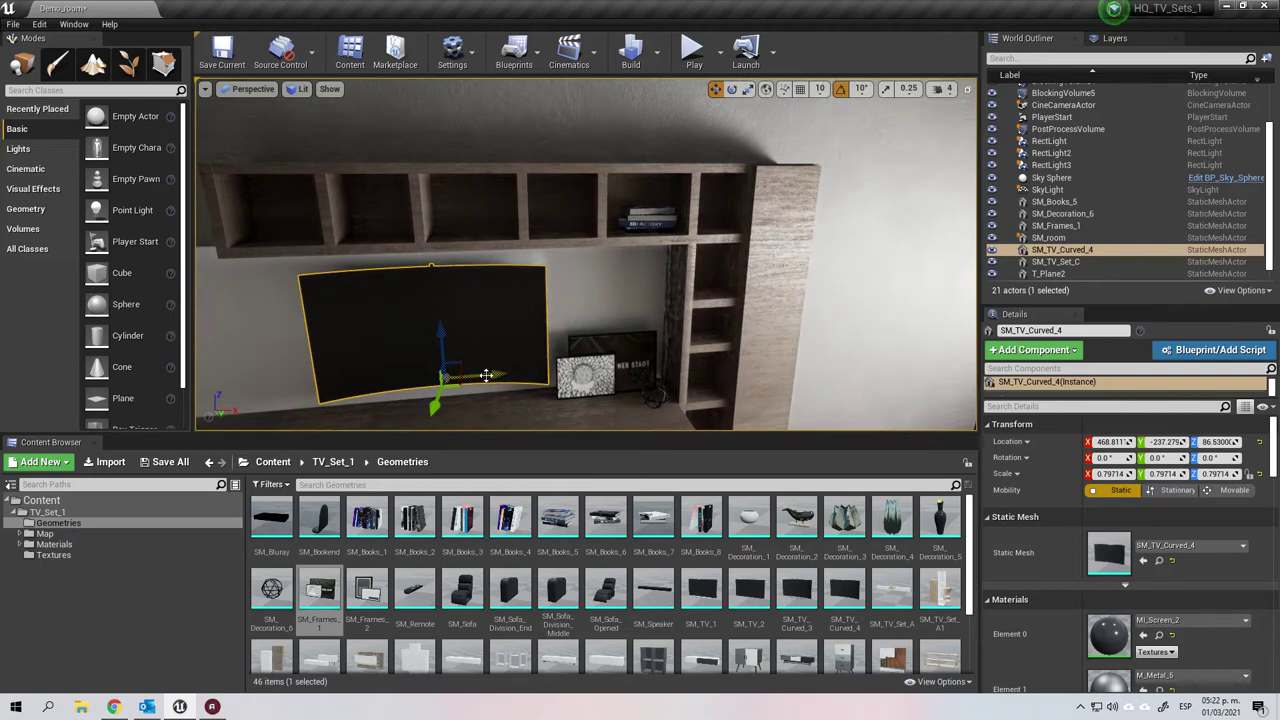
pyautogui.moveTo(486, 375); pyautogui.dragTo(451, 377)
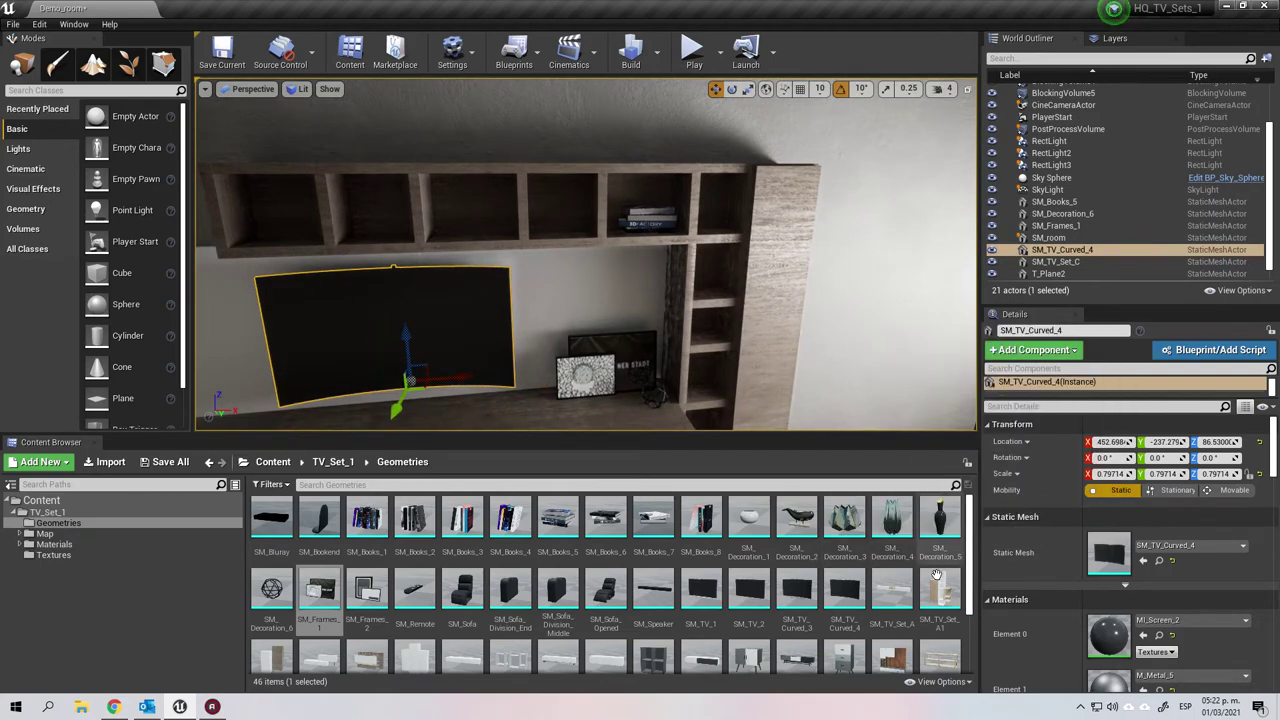
# Place SM_Decoration_5 and SM_Books_2 in the two lowest compartments of the shelf column, with the books at the bottom.
pyautogui.moveTo(940, 522); pyautogui.dragTo(704, 394)
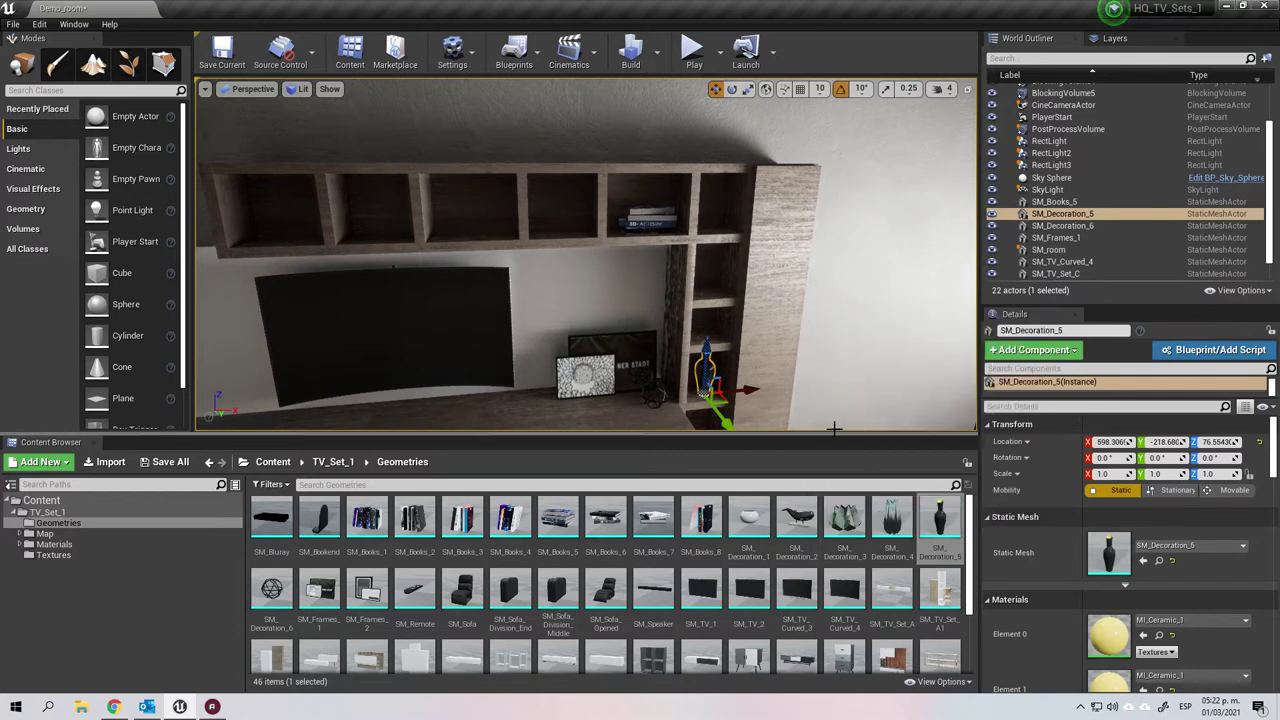
pyautogui.moveTo(807, 374); pyautogui.dragTo(738, 421)
pyautogui.moveTo(414, 518); pyautogui.dragTo(678, 378)
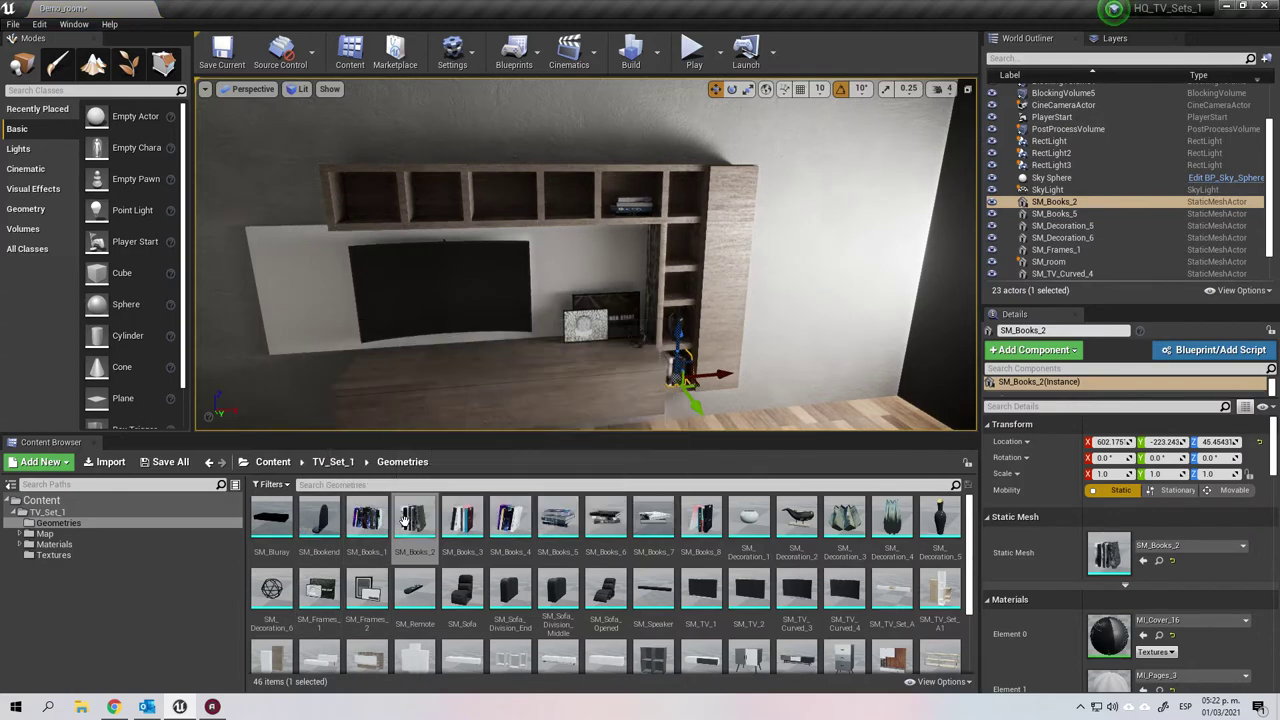
# Place SM_Books_3 in the top compartment of the shelf column and SM_Books_1 in the third compartment of the upper shelf.
pyautogui.moveTo(461, 518); pyautogui.dragTo(703, 278)
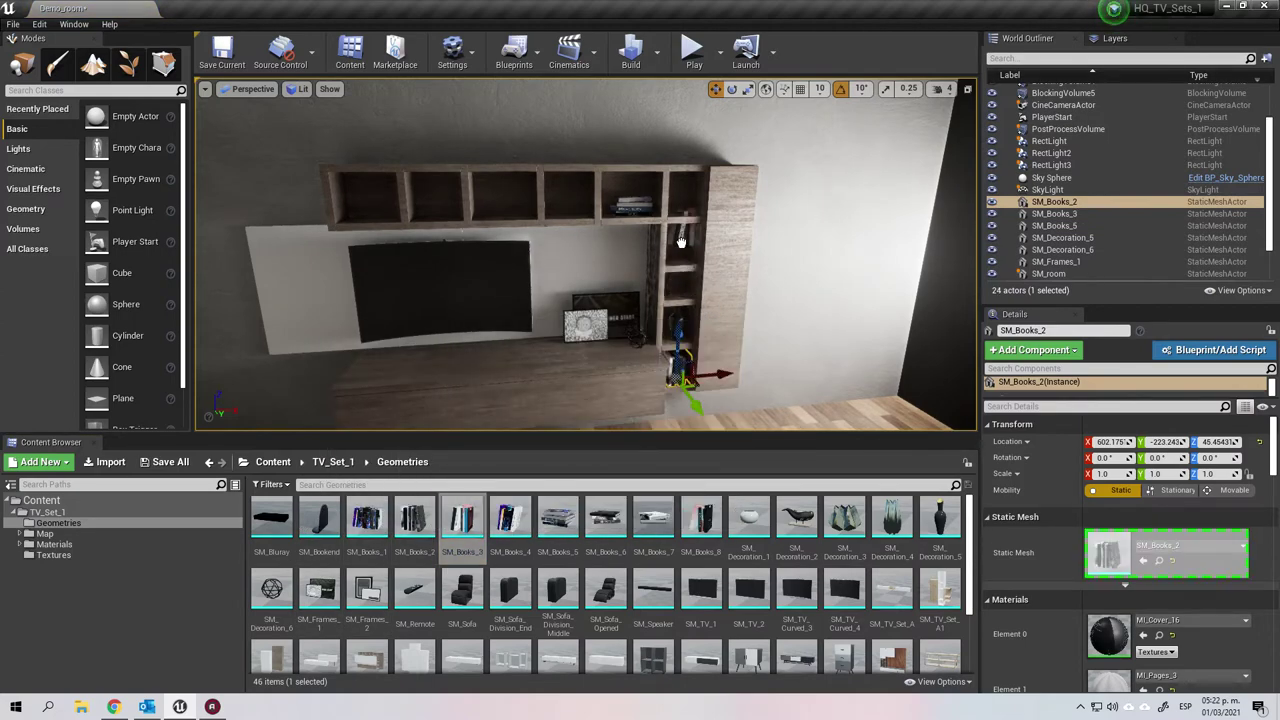
pyautogui.click(792, 264)
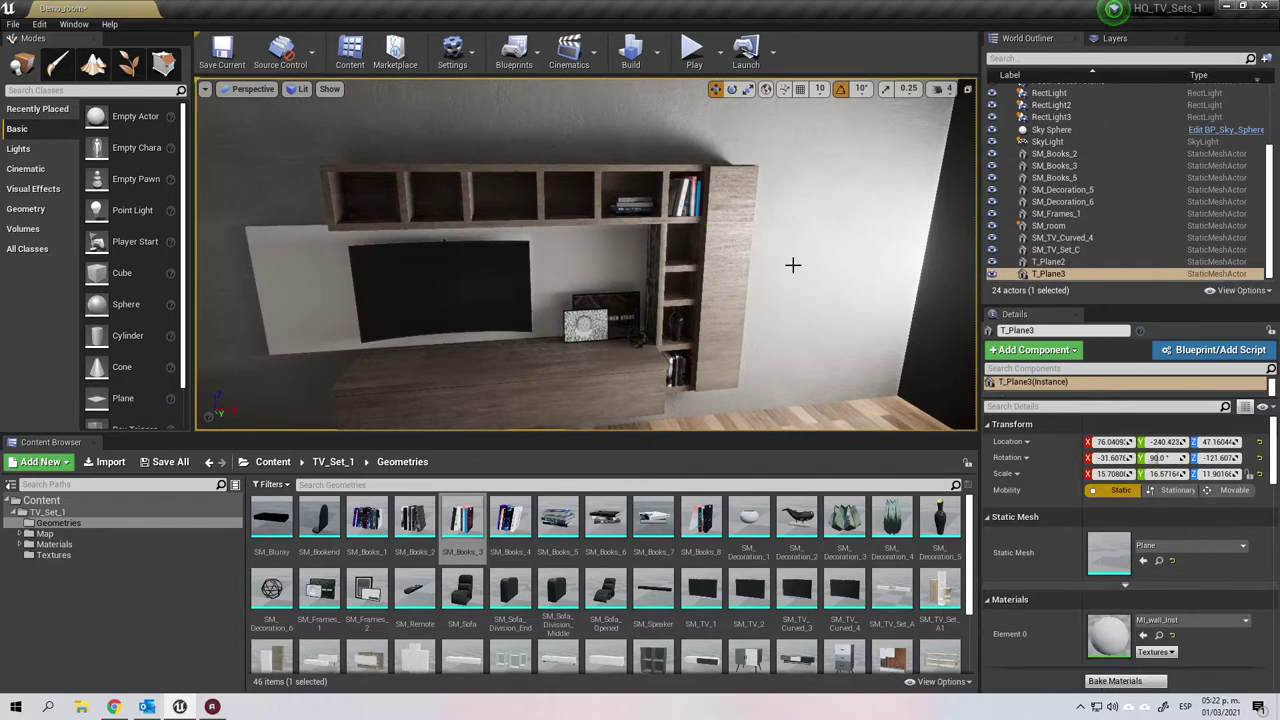
pyautogui.moveTo(366, 518); pyautogui.dragTo(507, 215)
# Examine the decorated SM_TV_Set_C arrangement up close and from both sides of the room.
pyautogui.click(546, 396)
pyautogui.moveTo(546, 396); pyautogui.dragTo(640, 415, button='right')
pyautogui.press('w')
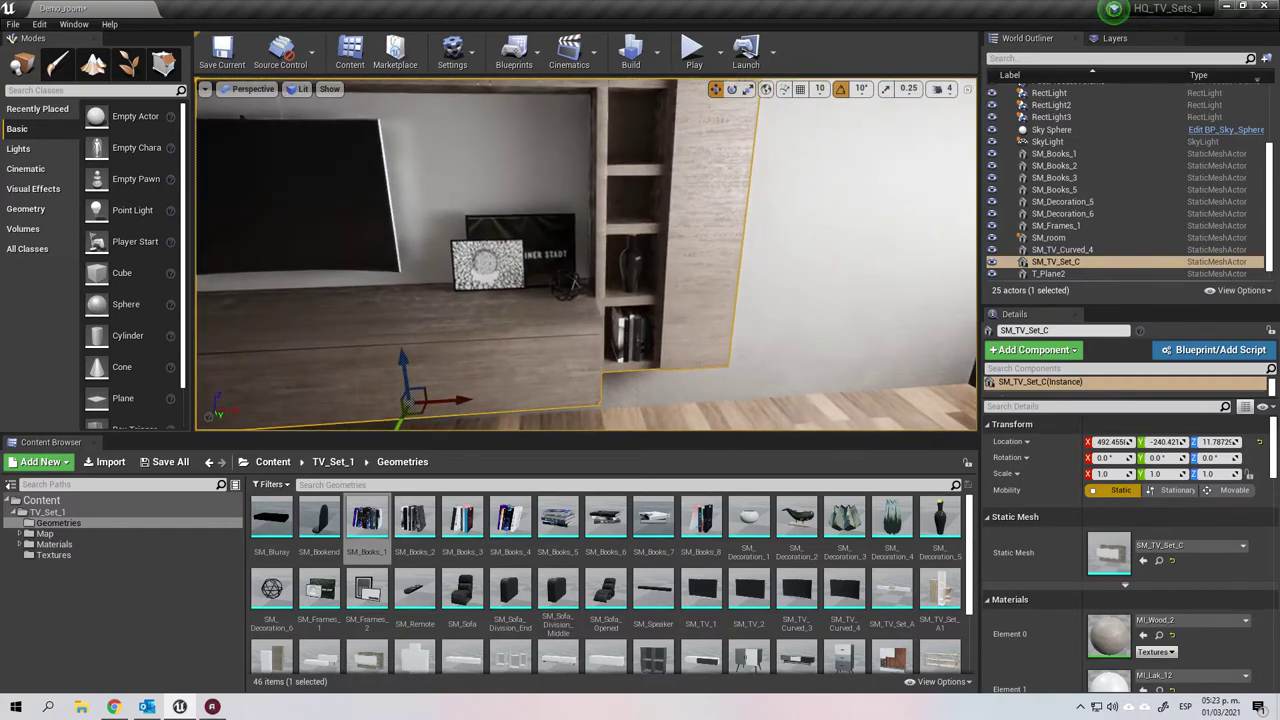
pyautogui.press('a')
pyautogui.moveTo(586, 300); pyautogui.dragTo(617, 280, button='right')
pyautogui.press('s')
pyautogui.press('a')
pyautogui.press('a')
pyautogui.press('d')
pyautogui.press('e')
pyautogui.click(643, 275)
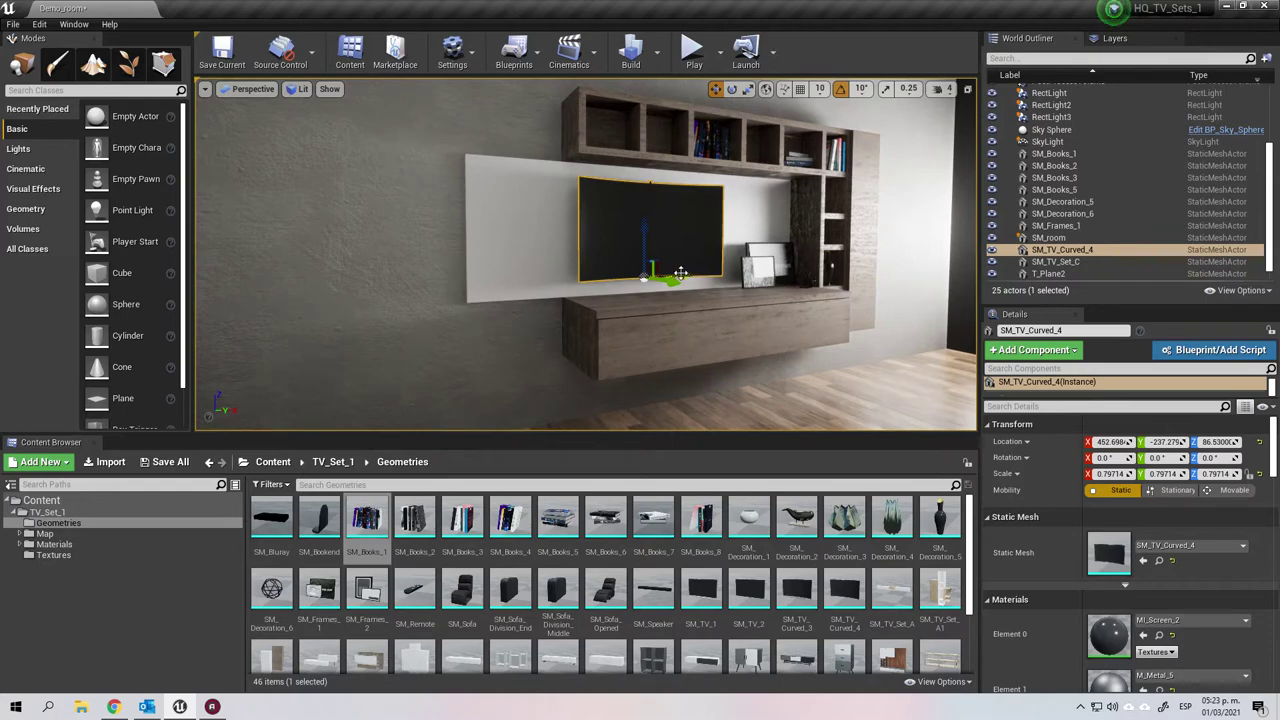
pyautogui.click(785, 337)
pyautogui.moveTo(814, 357); pyautogui.dragTo(720, 298, button='right')
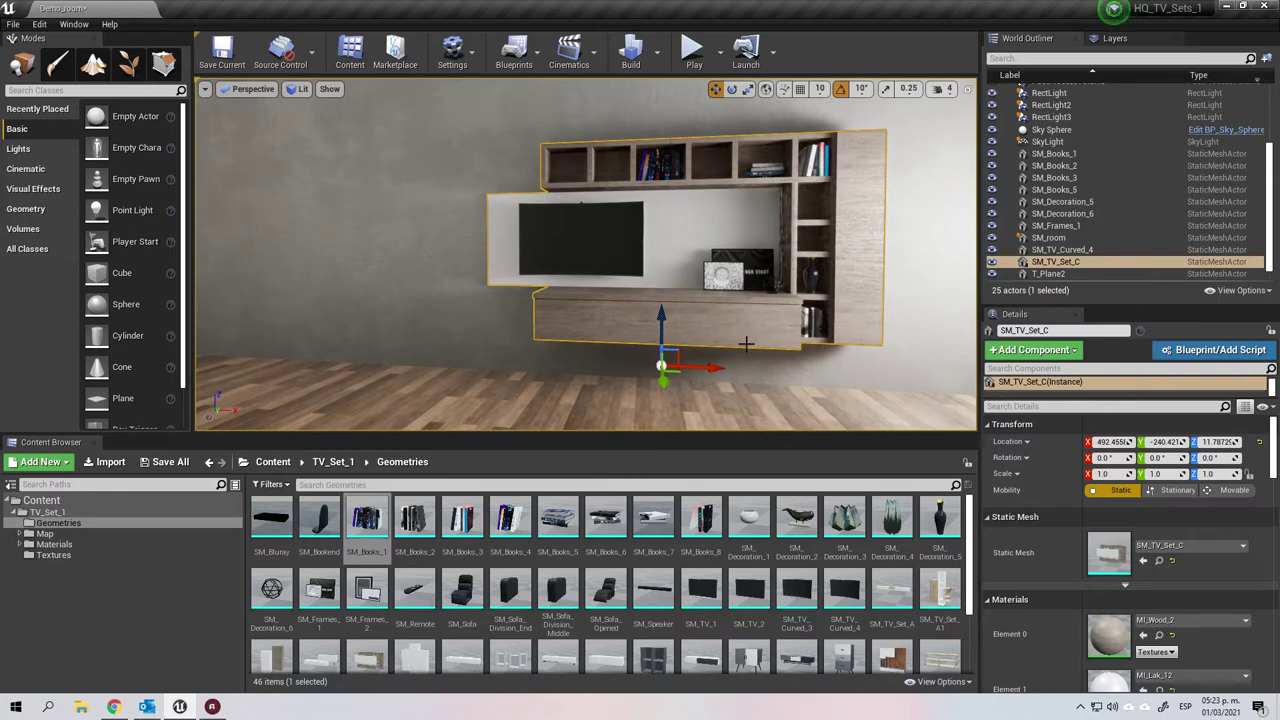
# Place SM_Books_7 on the low cabinet between the television and SM_Frames_1.
pyautogui.moveTo(746, 344); pyautogui.dragTo(746, 344, button='right')
pyautogui.press('w')
pyautogui.moveTo(645, 530); pyautogui.dragTo(732, 317)
pyautogui.moveTo(837, 389); pyautogui.dragTo(950, 432, button='right')
pyautogui.press('w')
pyautogui.press('w')
pyautogui.click(611, 324)
pyautogui.moveTo(611, 324); pyautogui.dragTo(630, 293, button='right')
pyautogui.press('s')
pyautogui.press('s')
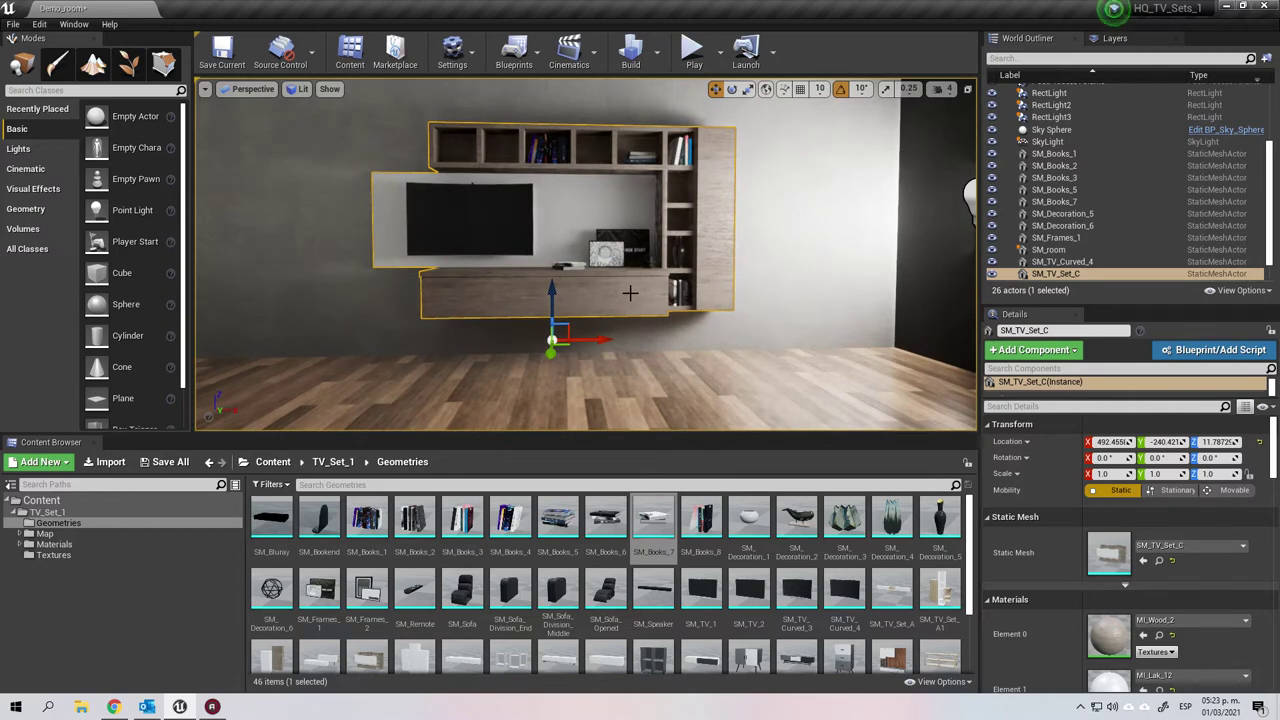
# Raise RectLight2's intensity to about 21.6 cd and move the light to about X 54.4.
pyautogui.click(620, 385)
pyautogui.moveTo(620, 385); pyautogui.dragTo(310, 345, button='right')
pyautogui.click(483, 252)
pyautogui.press('f')
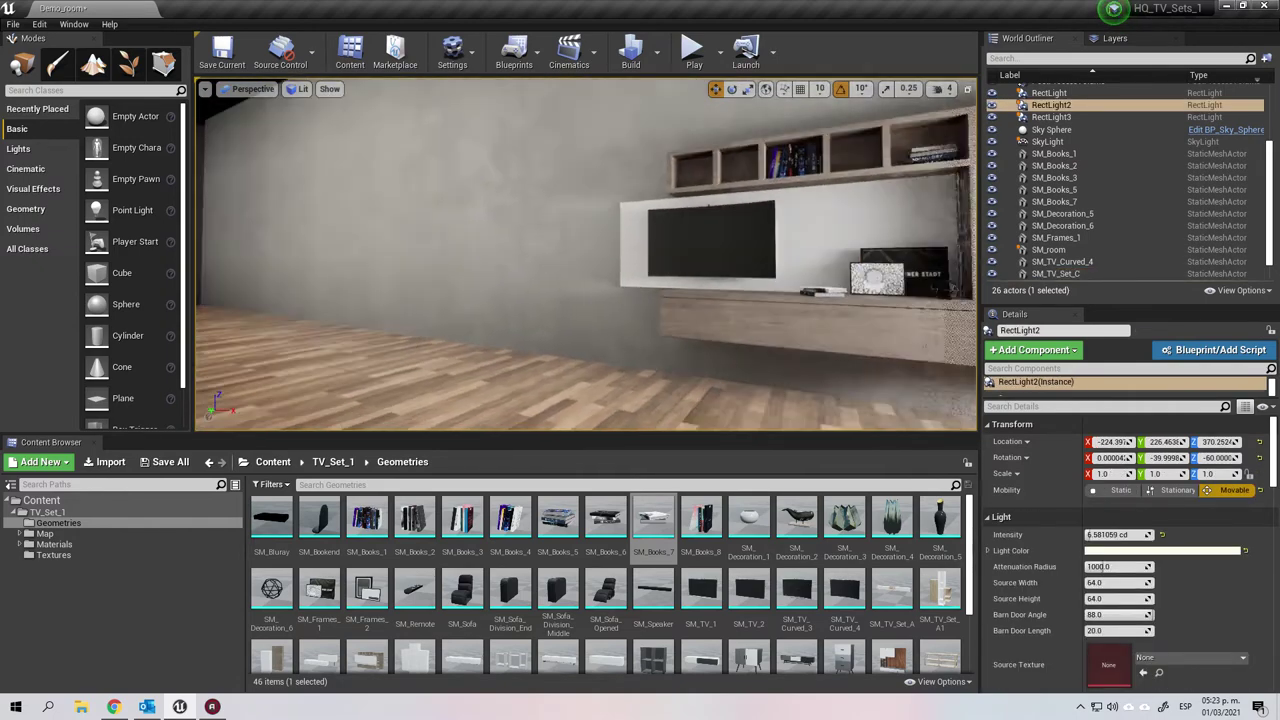
pyautogui.moveTo(1117, 536); pyautogui.dragTo(1133, 536)
pyautogui.press('f')
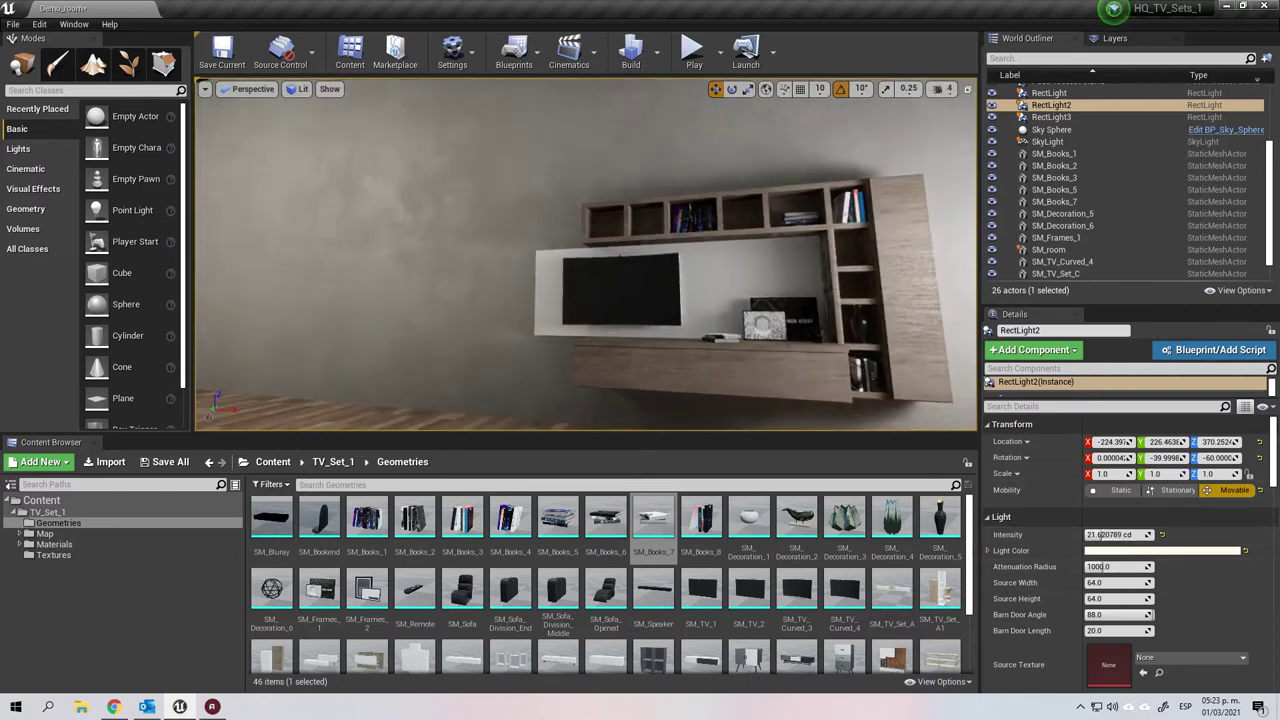
pyautogui.moveTo(380, 252); pyautogui.dragTo(354, 154)
pyautogui.moveTo(354, 154); pyautogui.dragTo(645, 255, button='right')
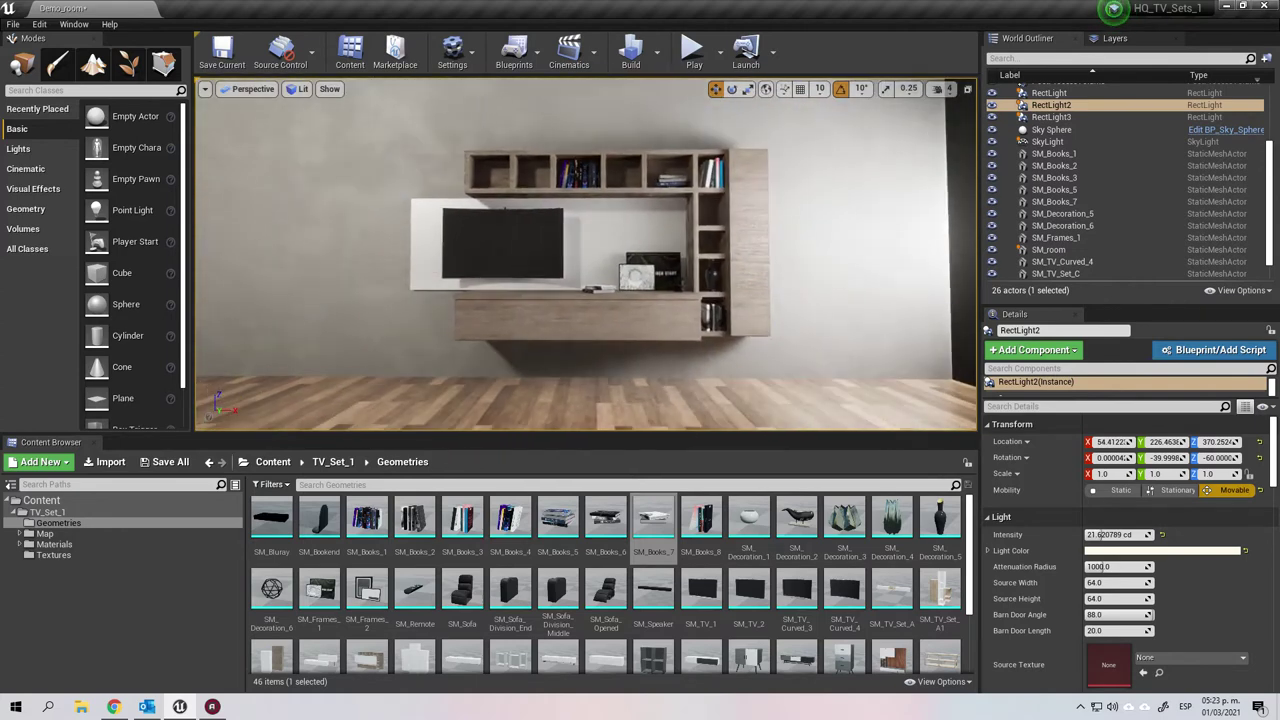
# Reduce RectLight2's intensity slightly and check the lighting on the furniture.
pyautogui.moveTo(1122, 534); pyautogui.dragTo(1110, 534)
pyautogui.click(828, 297)
pyautogui.moveTo(828, 297); pyautogui.dragTo(812, 297, button='right')
pyautogui.scroll(6, 828, 297)
pyautogui.scroll(-2, 828, 297)
pyautogui.scroll(-5, 828, 297)
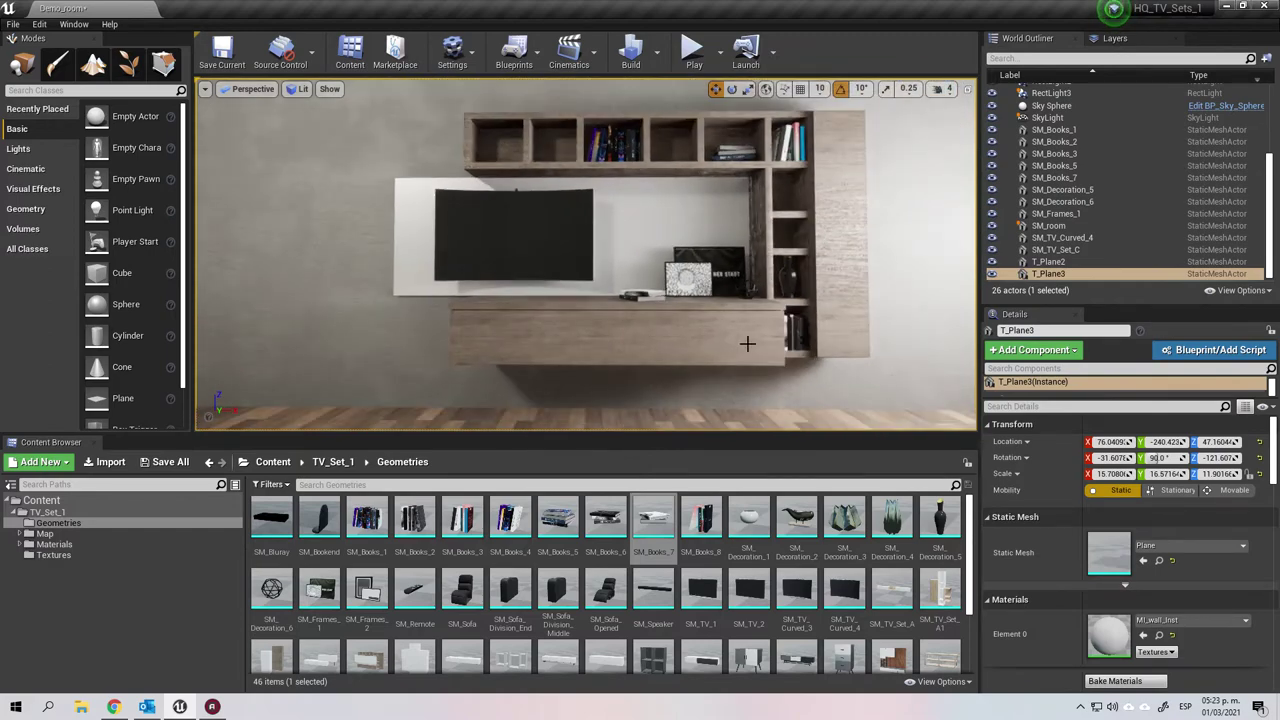
# Delete the SM_TV_Set_C wall unit along with SM_Decoration_5, SM_Books_2 and SM_Frames_1.
pyautogui.click(772, 350)
pyautogui.press('Delete')
pyautogui.click(792, 280)
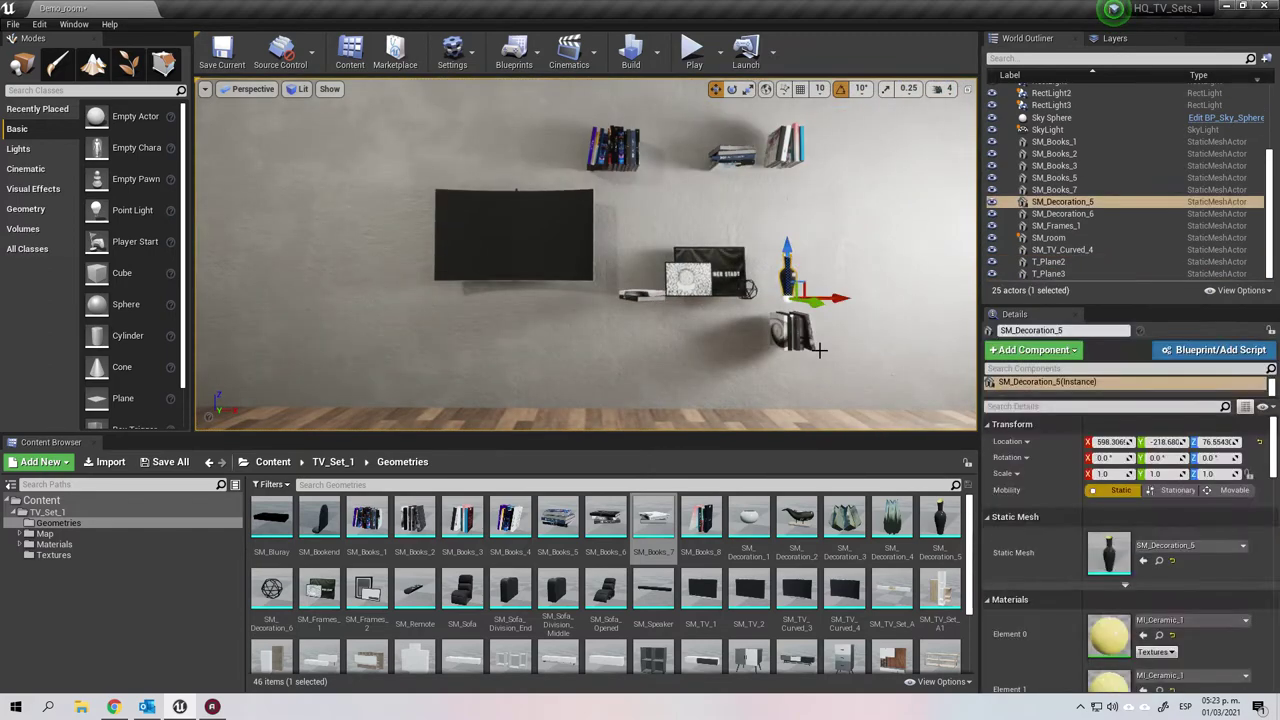
pyautogui.press('Delete')
pyautogui.click(794, 338)
pyautogui.press('Delete')
pyautogui.click(702, 273)
pyautogui.press('Delete')
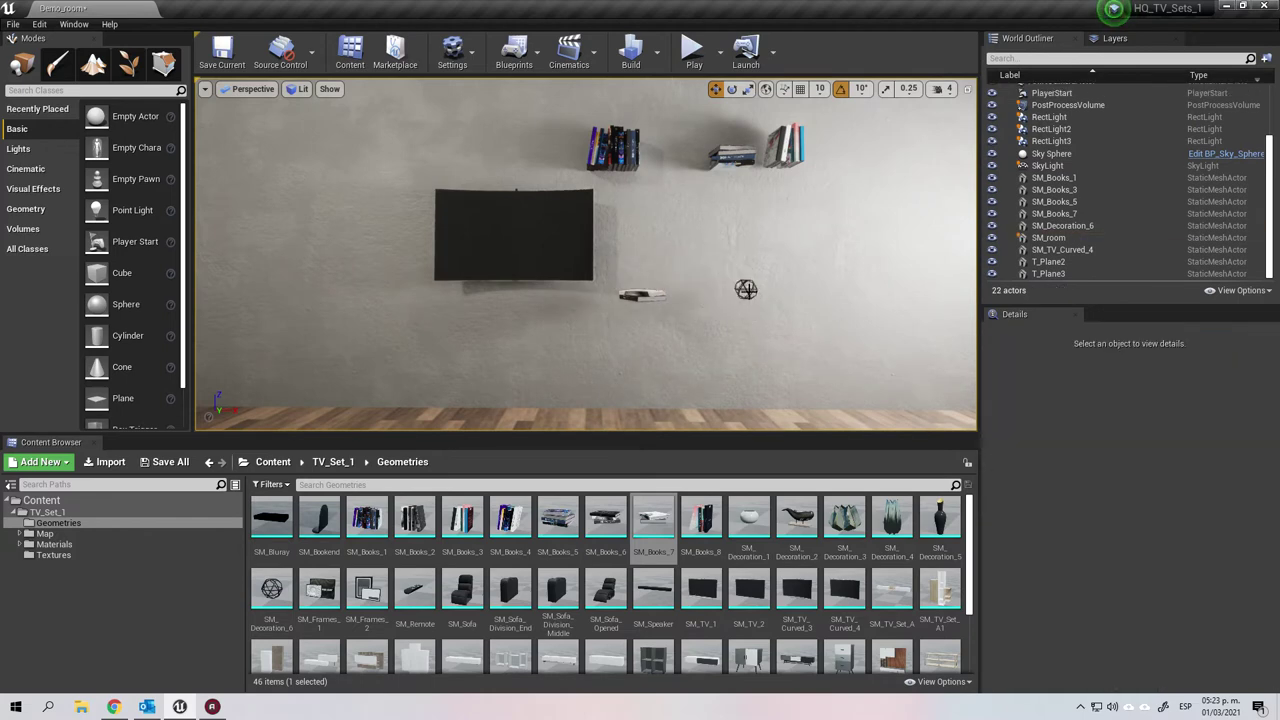
# Delete SM_Decoration_6, SM_Books_7 and the curved television.
pyautogui.click(746, 290)
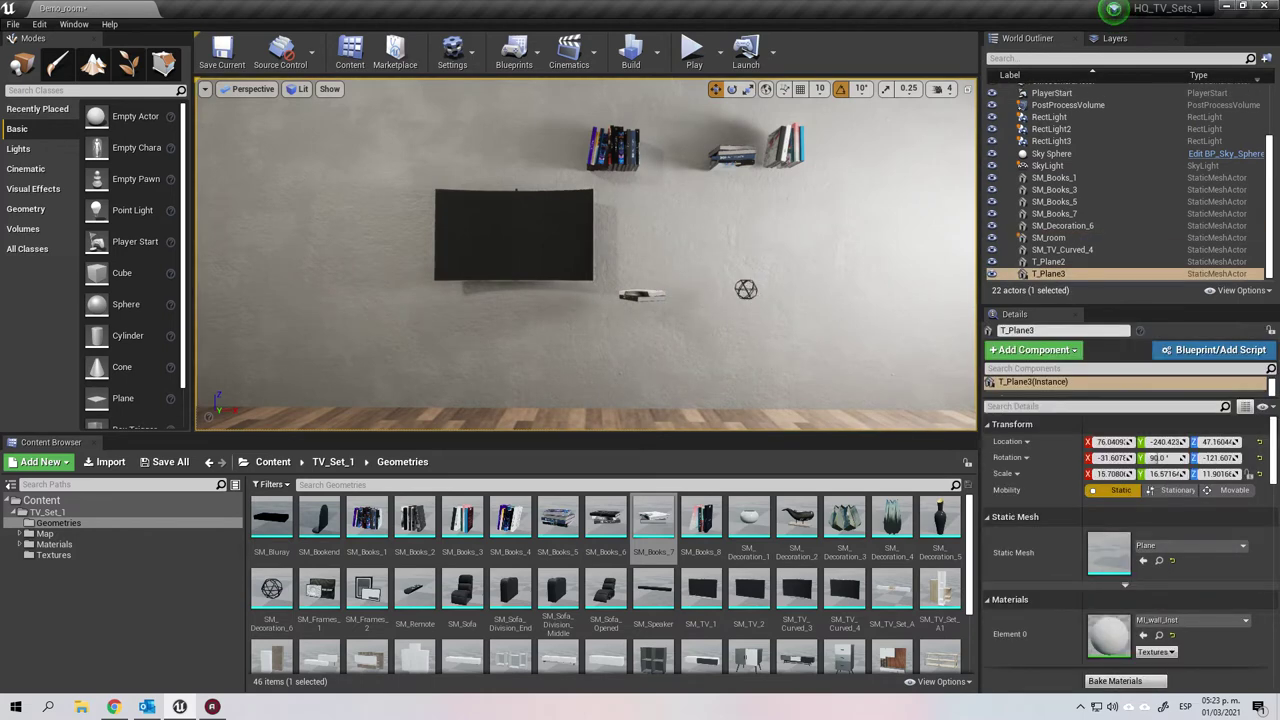
pyautogui.click(747, 296)
pyautogui.press('Delete')
pyautogui.click(638, 293)
pyautogui.press('Delete')
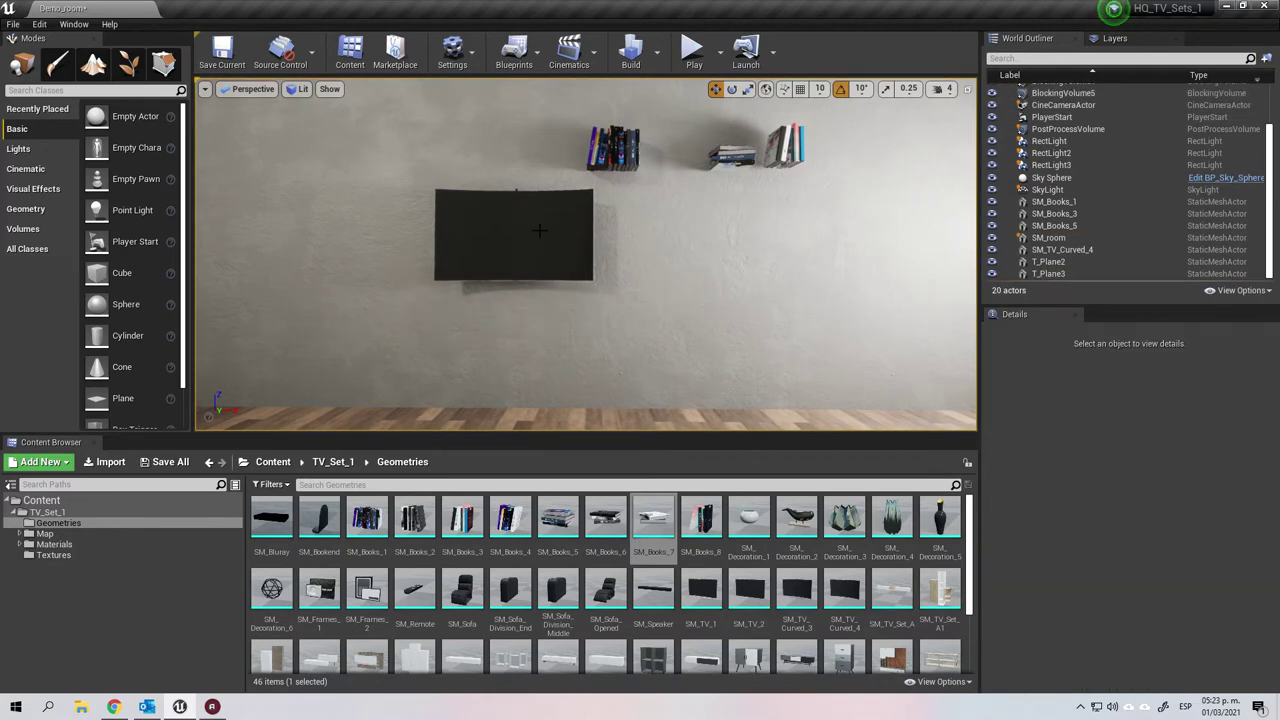
pyautogui.click(556, 252)
pyautogui.press('Delete')
pyautogui.click(753, 249)
pyautogui.press('Delete')
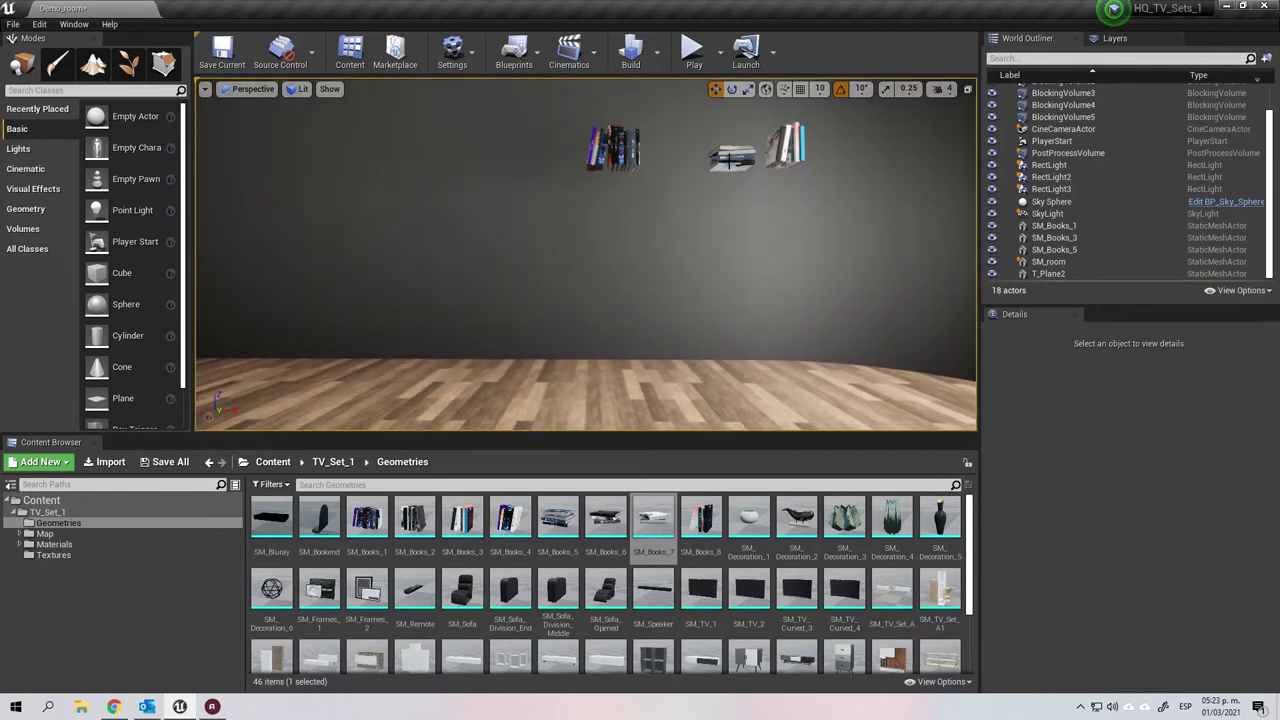
pyautogui.hotkey('ctrl', 'z')
# Delete the remaining book groups SM_Books_1, SM_Books_5 and SM_Books_3 from the wall.
pyautogui.click(614, 158)
pyautogui.press('Delete')
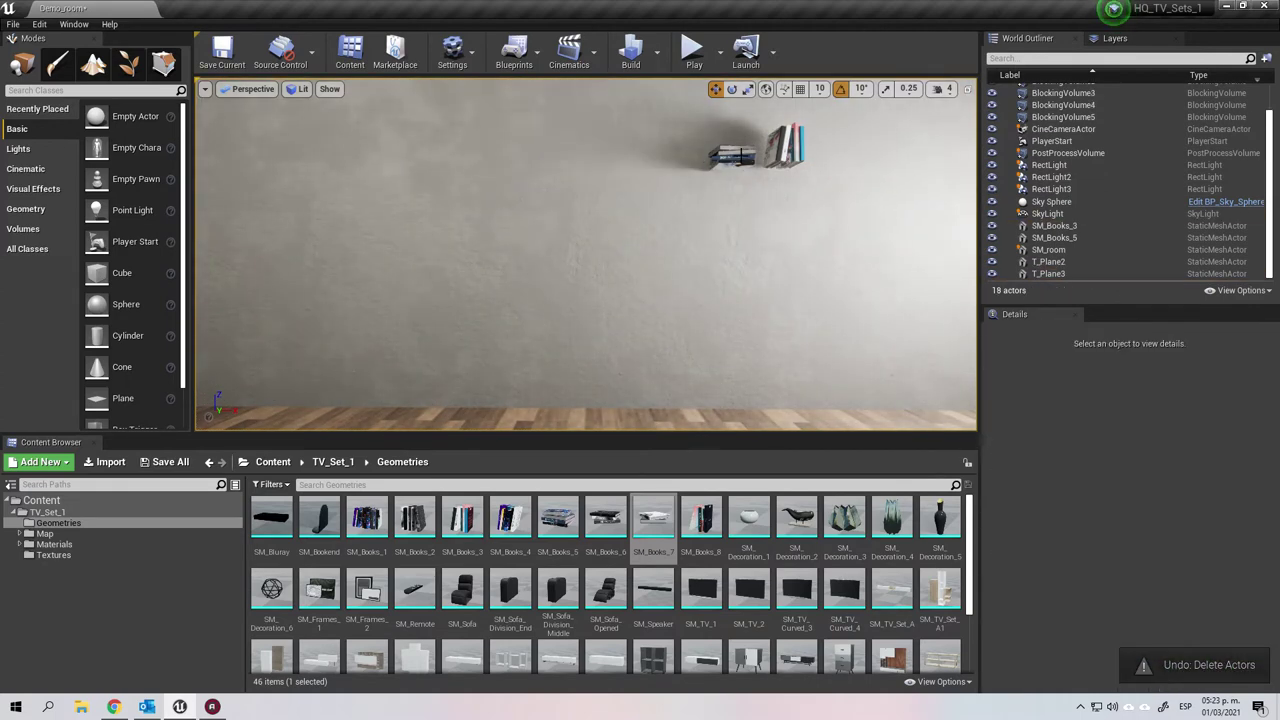
pyautogui.click(740, 157)
pyautogui.press('Delete')
pyautogui.click(779, 149)
pyautogui.press('Delete')
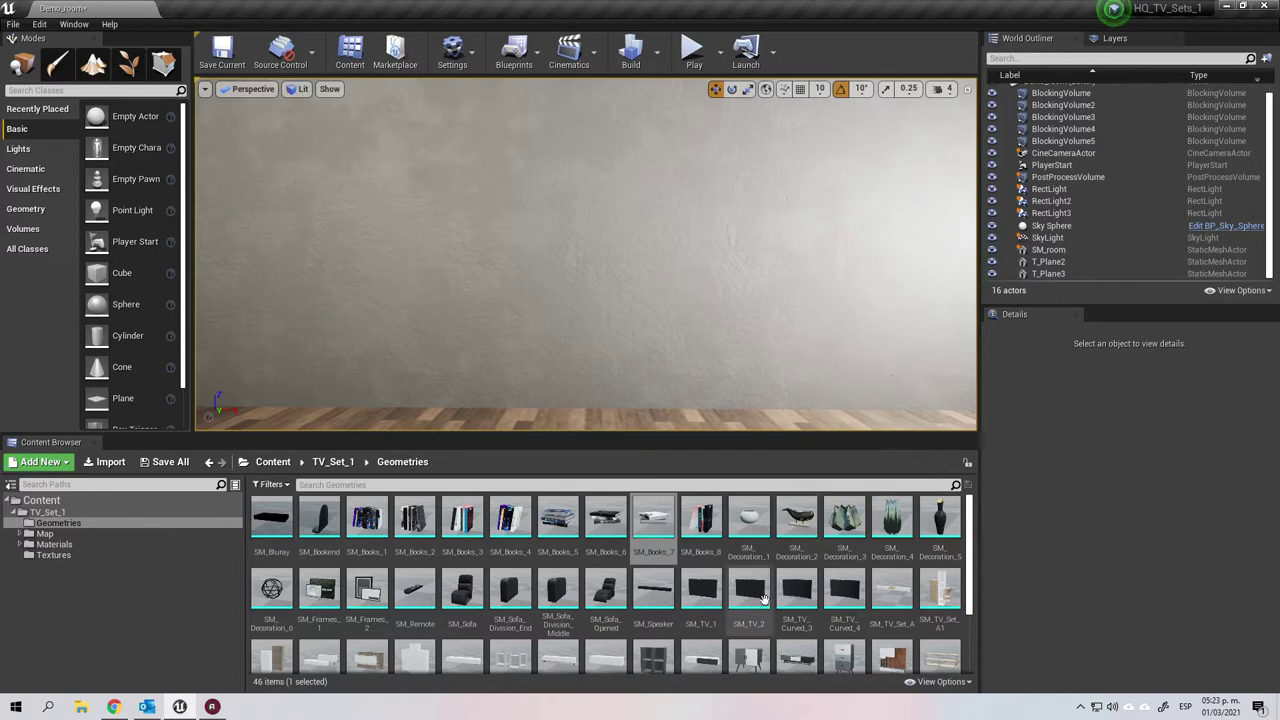
# Place the SM_TV_Set_D2 console on the floor against the wall and mount the SM_TV_Set_E1 shelf unit above its left end.
pyautogui.scroll(-2, 763, 593)
pyautogui.moveTo(462, 598); pyautogui.dragTo(647, 357)
pyautogui.scroll(-1, 647, 378)
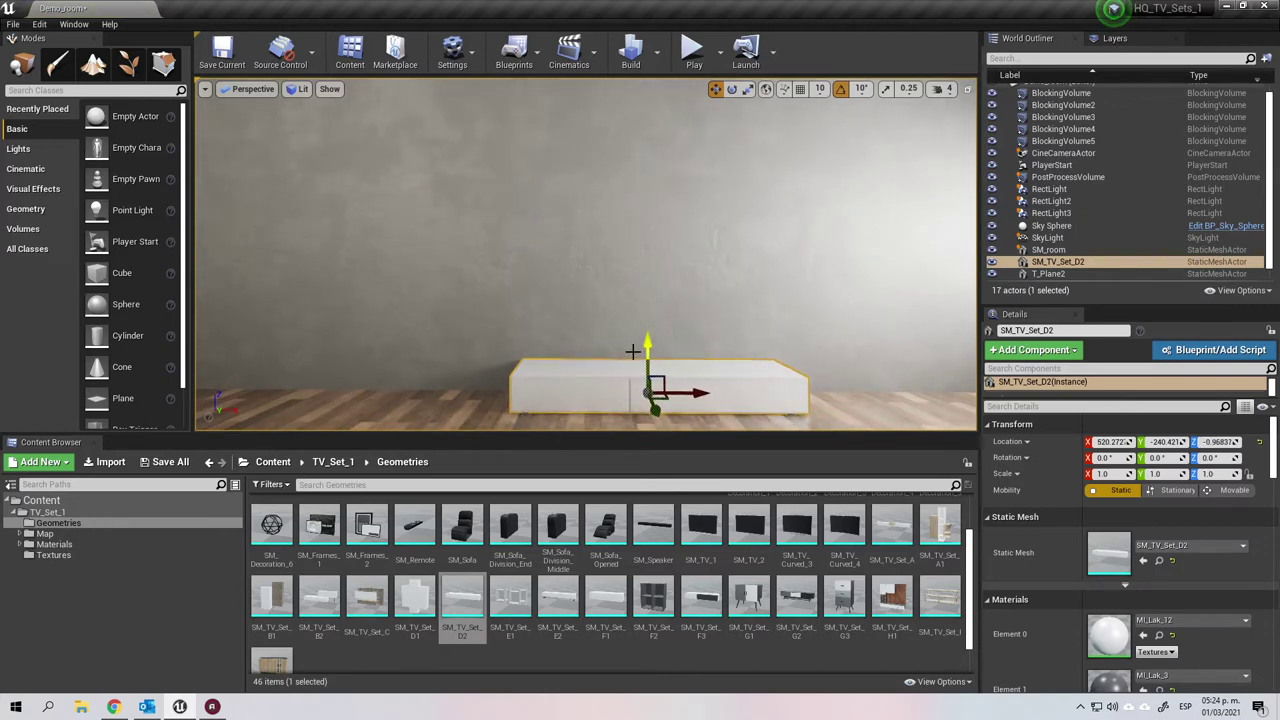
pyautogui.click(690, 320)
pyautogui.moveTo(511, 602); pyautogui.dragTo(477, 287)
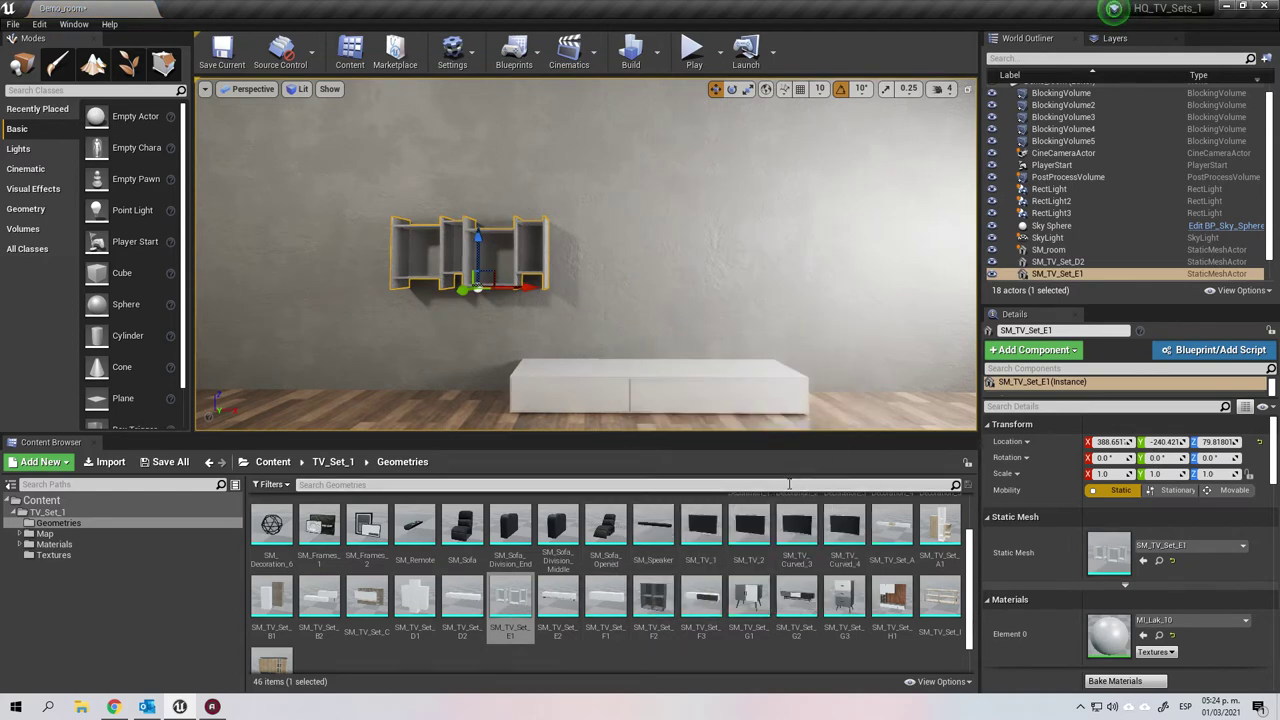
# Place SM_TV_1 above the console and duplicate the SM_TV_Set_E1 shelf unit onto the wall right of the television.
pyautogui.moveTo(702, 527); pyautogui.dragTo(693, 368)
pyautogui.click(494, 267)
pyautogui.moveTo(479, 251); pyautogui.dragTo(857, 248)
pyautogui.click(788, 345)
# Replace SM_TV_1 with SM_TV_2 between the shelf units and scale it up uniformly to about 1.42.
pyautogui.moveTo(736, 332); pyautogui.dragTo(723, 394)
pyautogui.scroll(2, 723, 394)
pyautogui.click(671, 307)
pyautogui.press('Delete')
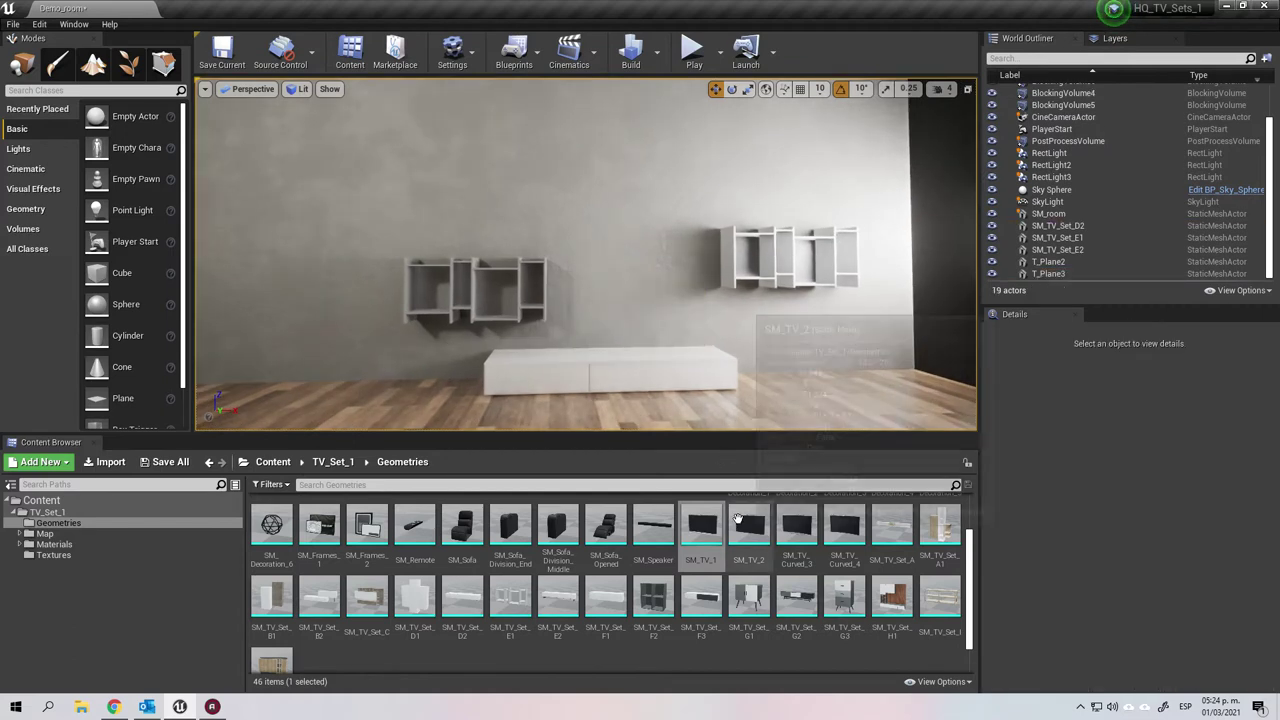
pyautogui.moveTo(736, 519); pyautogui.dragTo(636, 268)
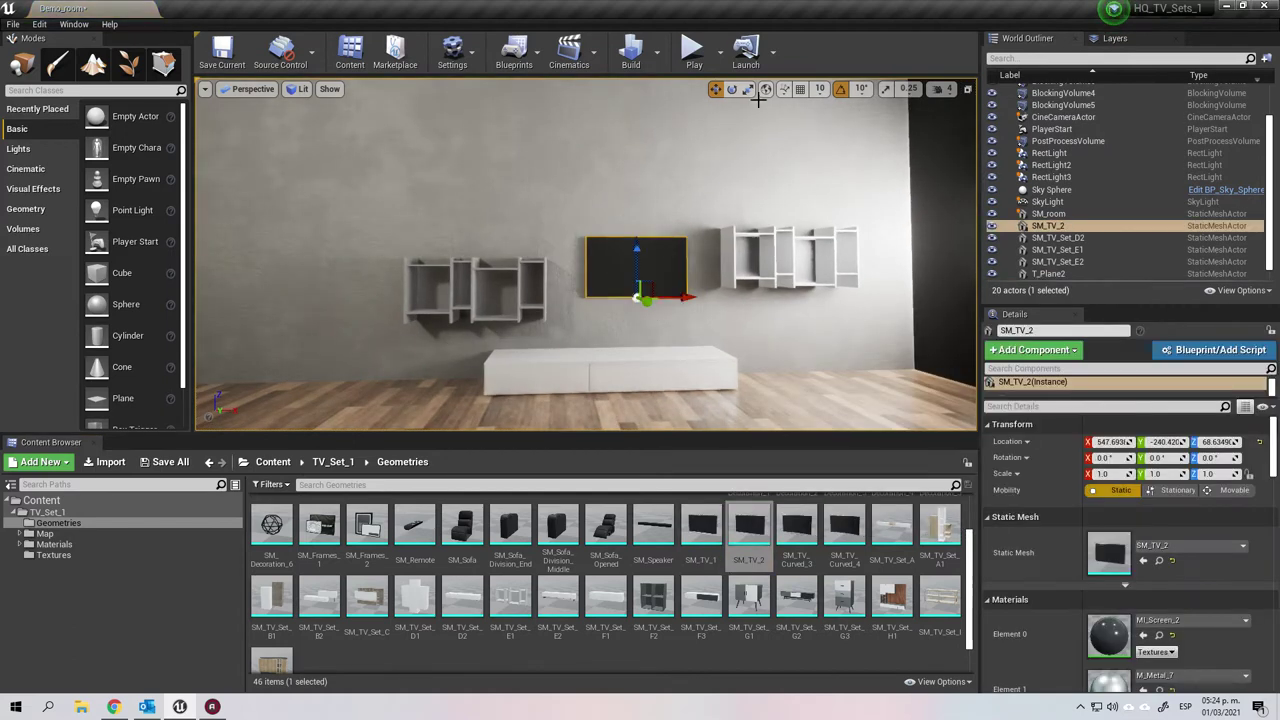
pyautogui.click(749, 90)
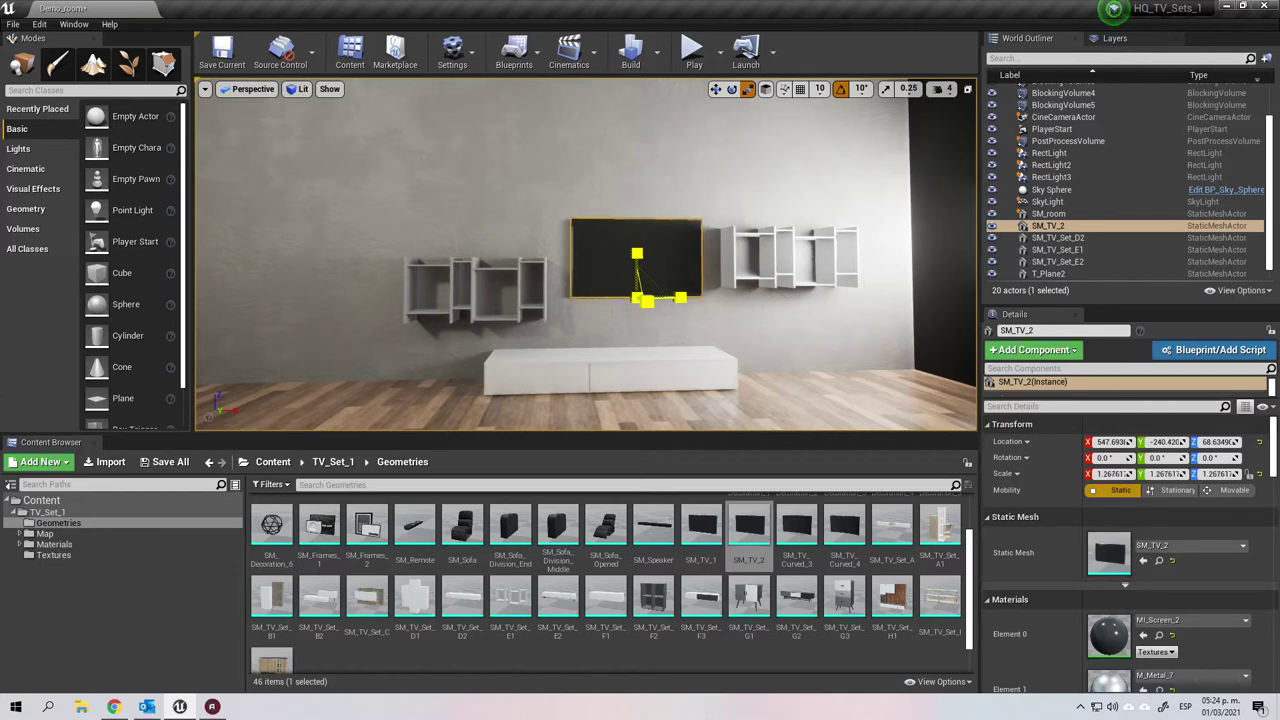
pyautogui.moveTo(647, 300); pyautogui.dragTo(647, 150)
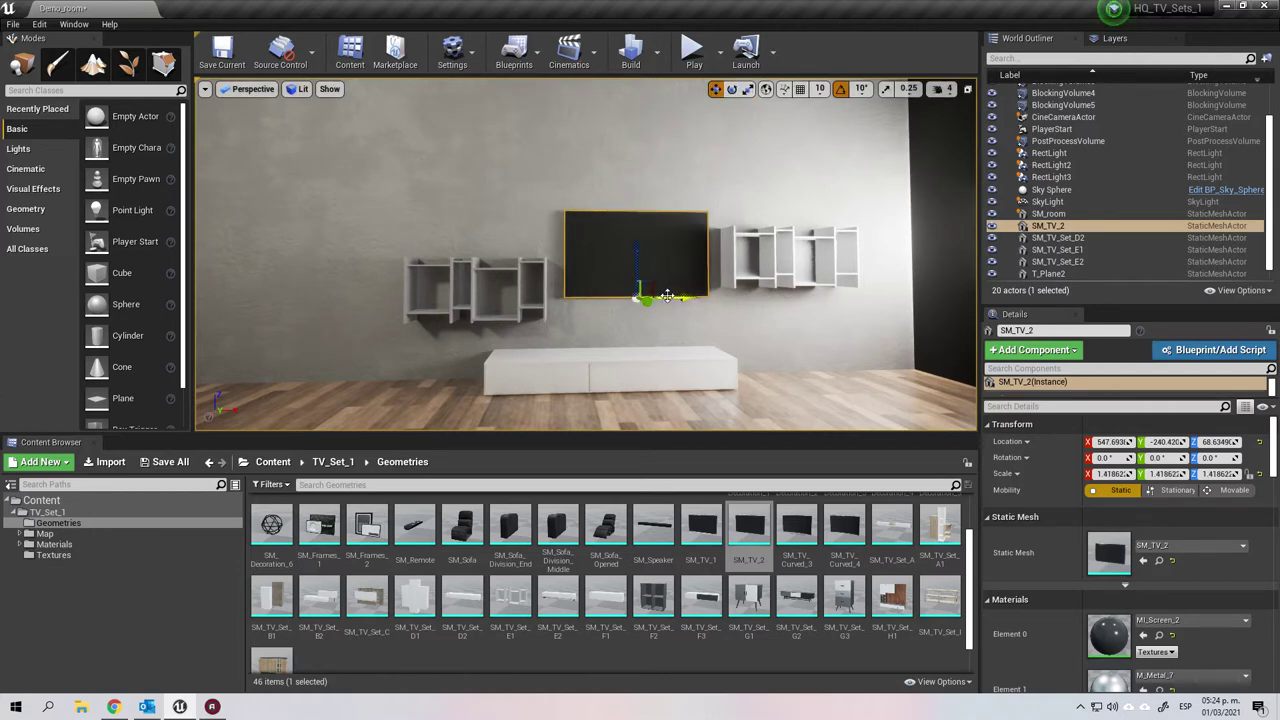
# Realign the SM_TV_Set_E1 shelf unit beside the television and replace its right-hand copy with a fresh duplicate at the same height.
pyautogui.click(485, 298)
pyautogui.moveTo(481, 269)
pyautogui.mouseDown()
pyautogui.moveTo(518, 274)
pyautogui.moveTo(475, 286)
pyautogui.mouseUp()
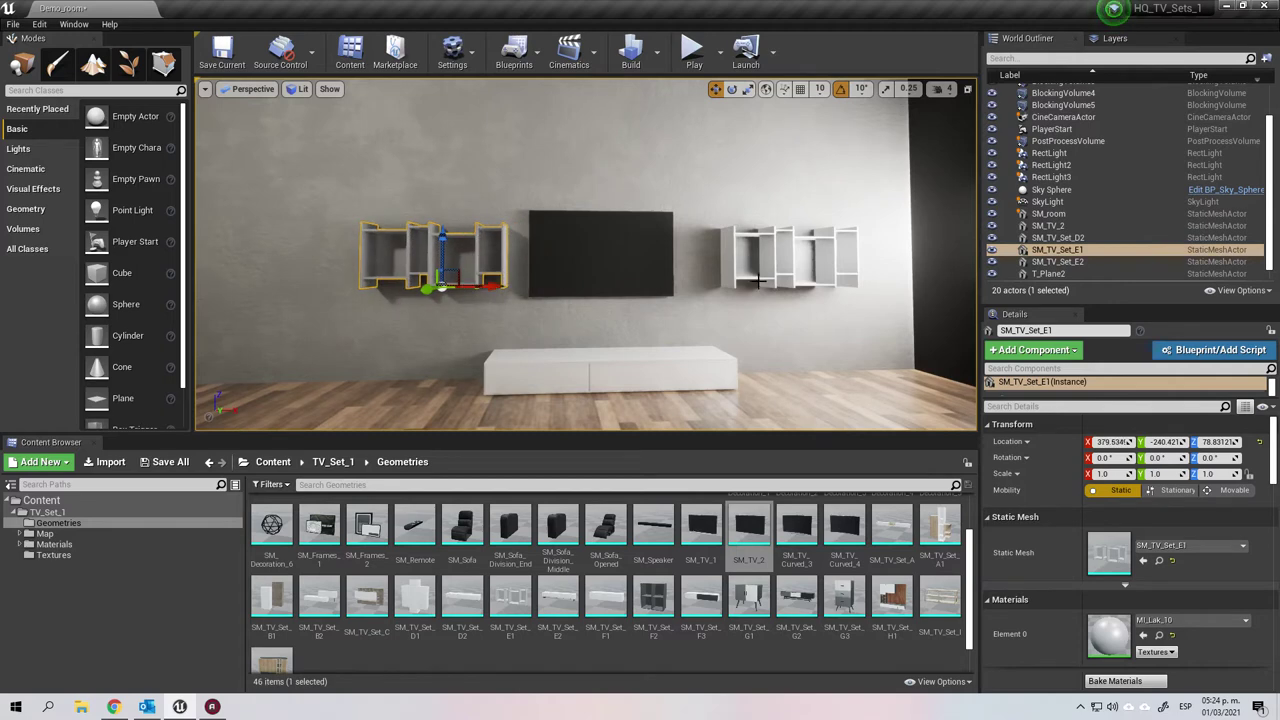
pyautogui.press('Delete')
pyautogui.click(490, 283)
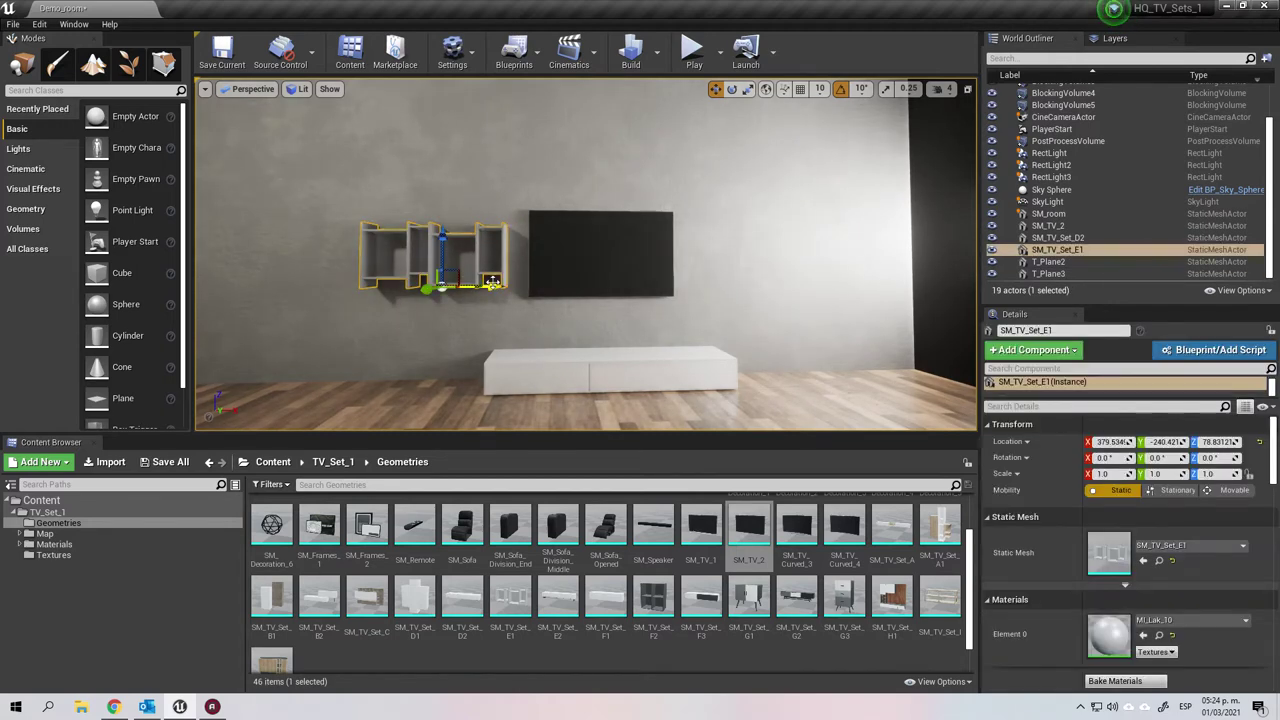
pyautogui.keyDown('alt'); pyautogui.moveTo(500, 285); pyautogui.dragTo(806, 285); pyautogui.keyUp('alt')
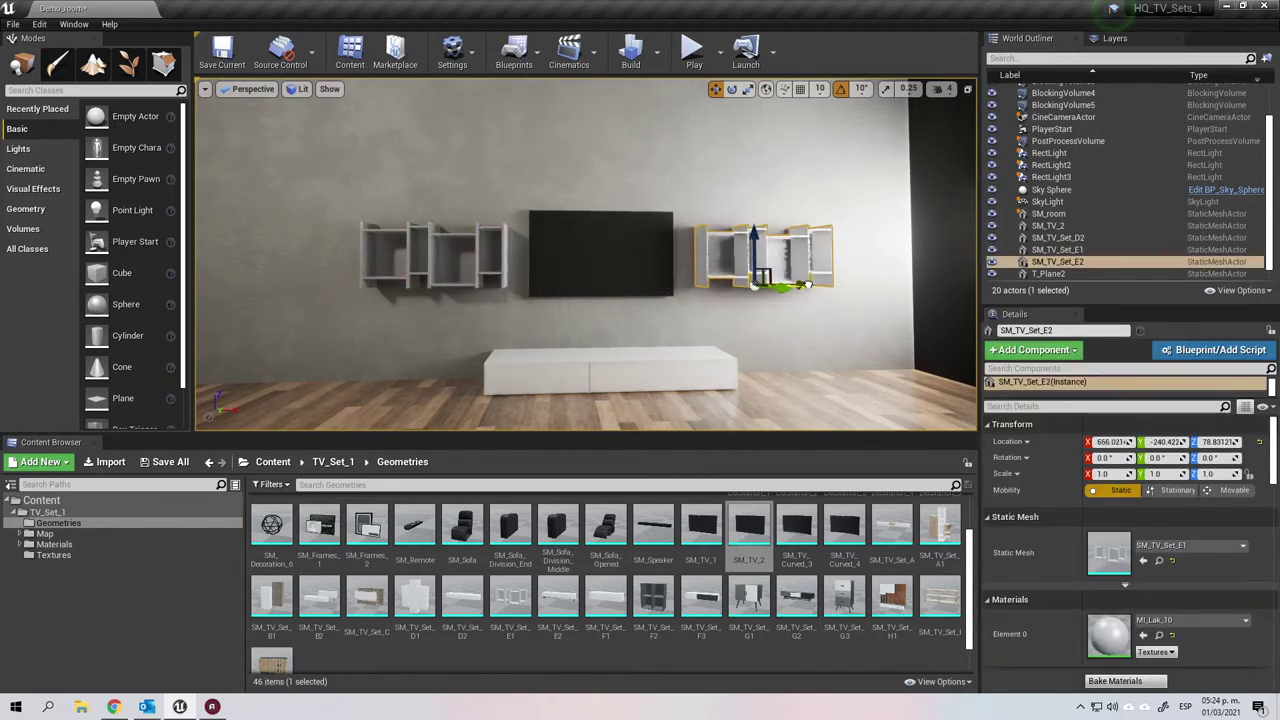
# Place SM_Speaker on the middle of the console below the television and SM_Bluray on the console's right end.
pyautogui.click(720, 361)
pyautogui.moveTo(661, 519); pyautogui.dragTo(599, 350)
pyautogui.click(772, 376)
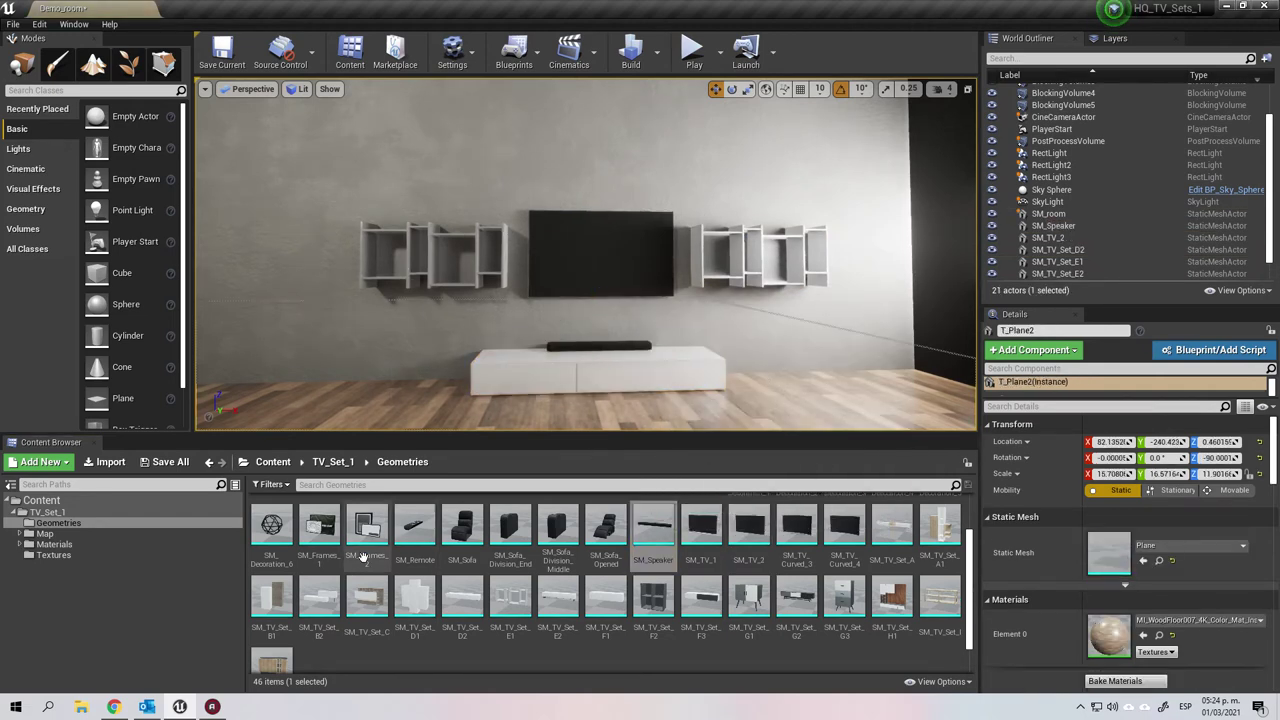
pyautogui.scroll(1, 482, 568)
pyautogui.scroll(1, 481, 567)
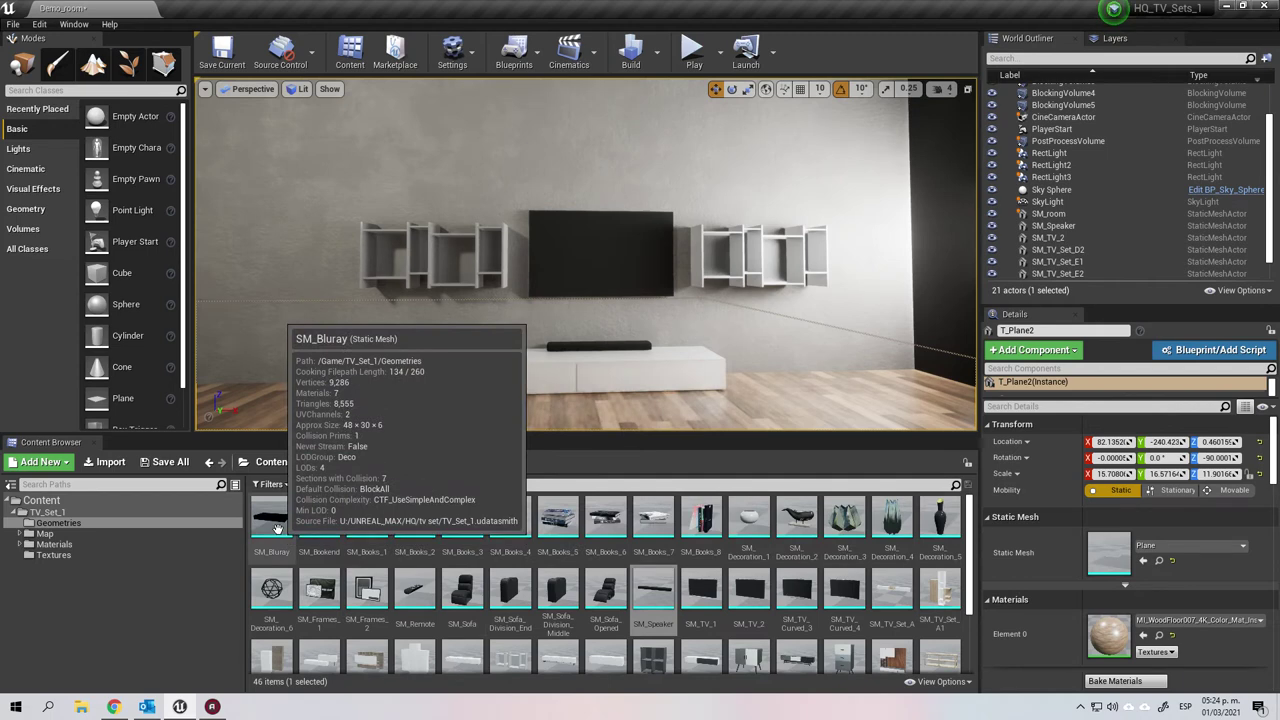
pyautogui.moveTo(272, 528); pyautogui.dragTo(703, 333)
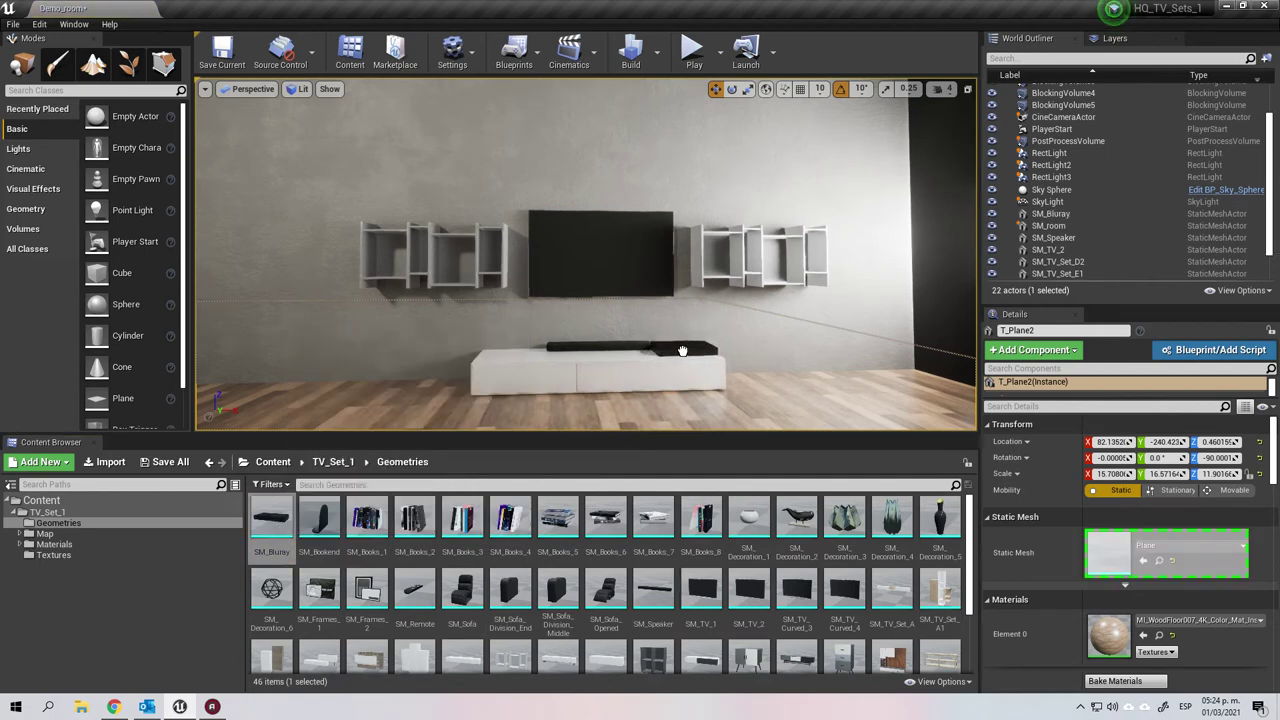
pyautogui.moveTo(683, 351); pyautogui.dragTo(684, 351)
# Examine the front of the SM_Bluray player and its fit on the console up close.
pyautogui.scroll(5, 700, 356)
pyautogui.moveTo(820, 389); pyautogui.dragTo(860, 425, button='right')
pyautogui.click(824, 392)
pyautogui.scroll(4, 763, 346)
pyautogui.moveTo(763, 346); pyautogui.dragTo(815, 390, button='right')
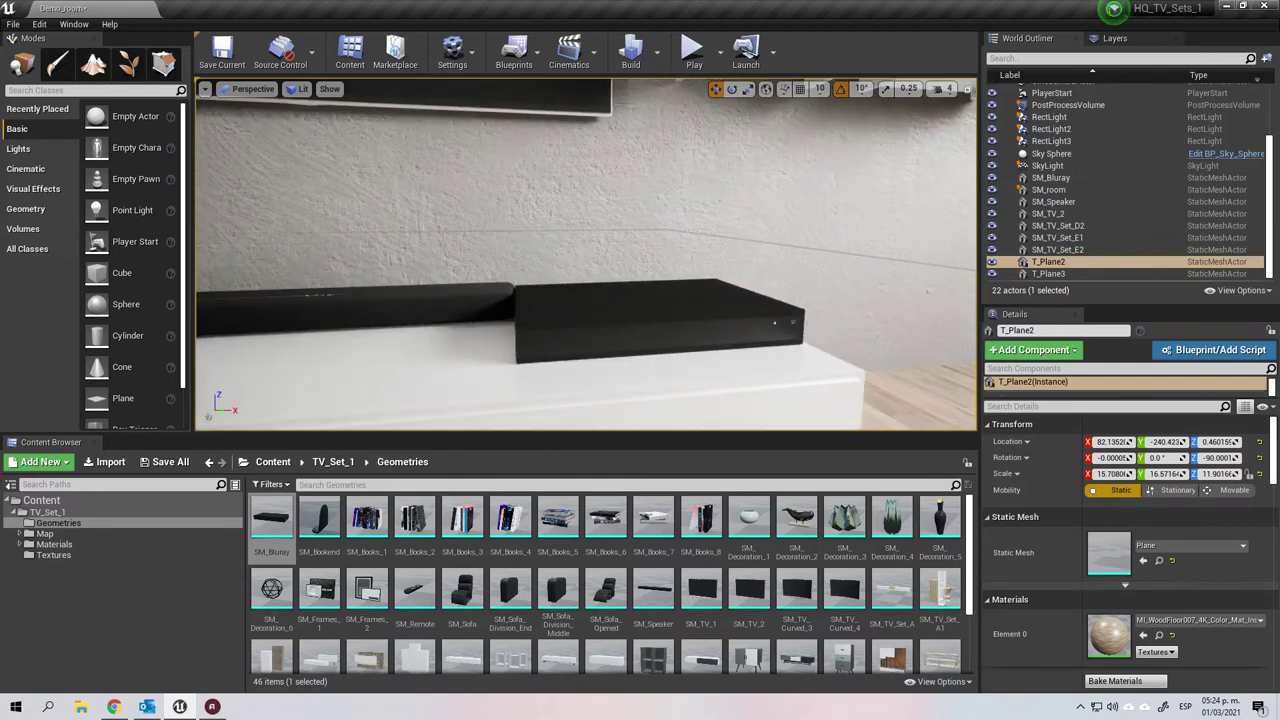
pyautogui.scroll(2, 766, 349)
pyautogui.scroll(-5, 731, 326)
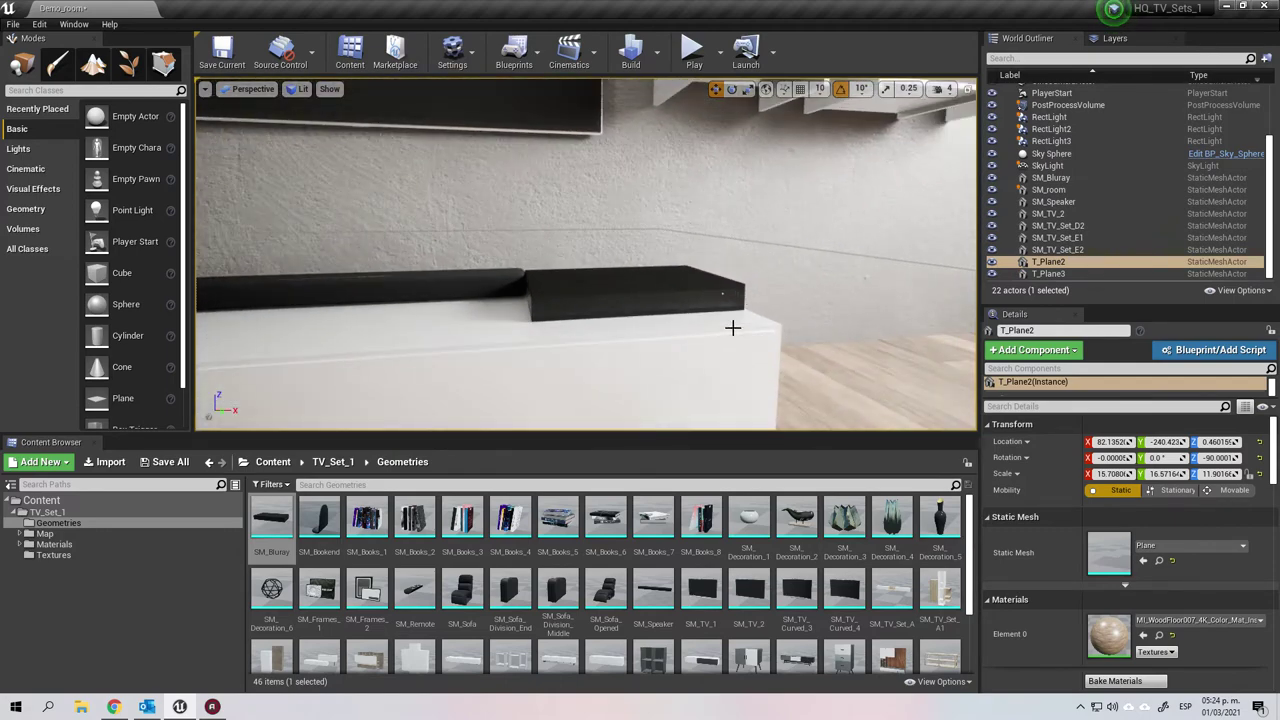
# Turn the SM_Bluray player 180° to examine its rear connectors, and turn it back to face forward.
pyautogui.click(668, 290)
pyautogui.moveTo(592, 320); pyautogui.dragTo(530, 318)
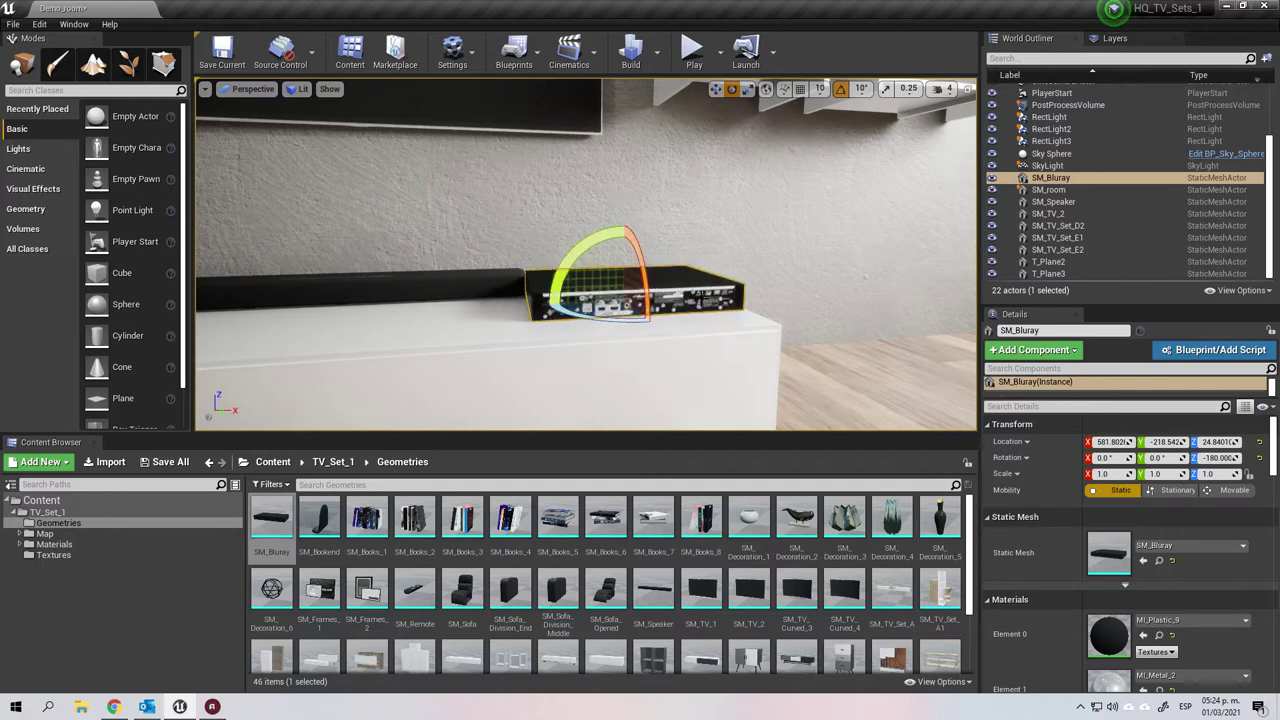
pyautogui.click(700, 225)
pyautogui.scroll(4, 699, 360)
pyautogui.moveTo(699, 360); pyautogui.dragTo(740, 385, button='right')
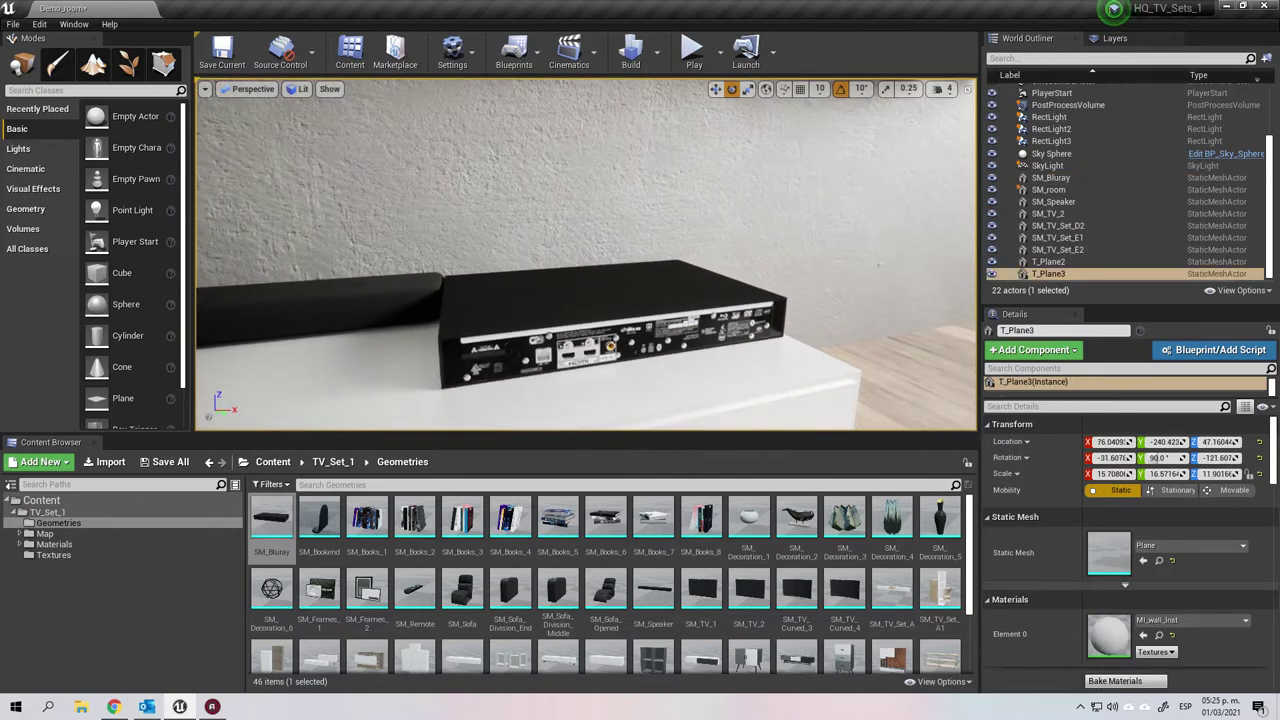
pyautogui.scroll(-4, 644, 293)
pyautogui.click(644, 293)
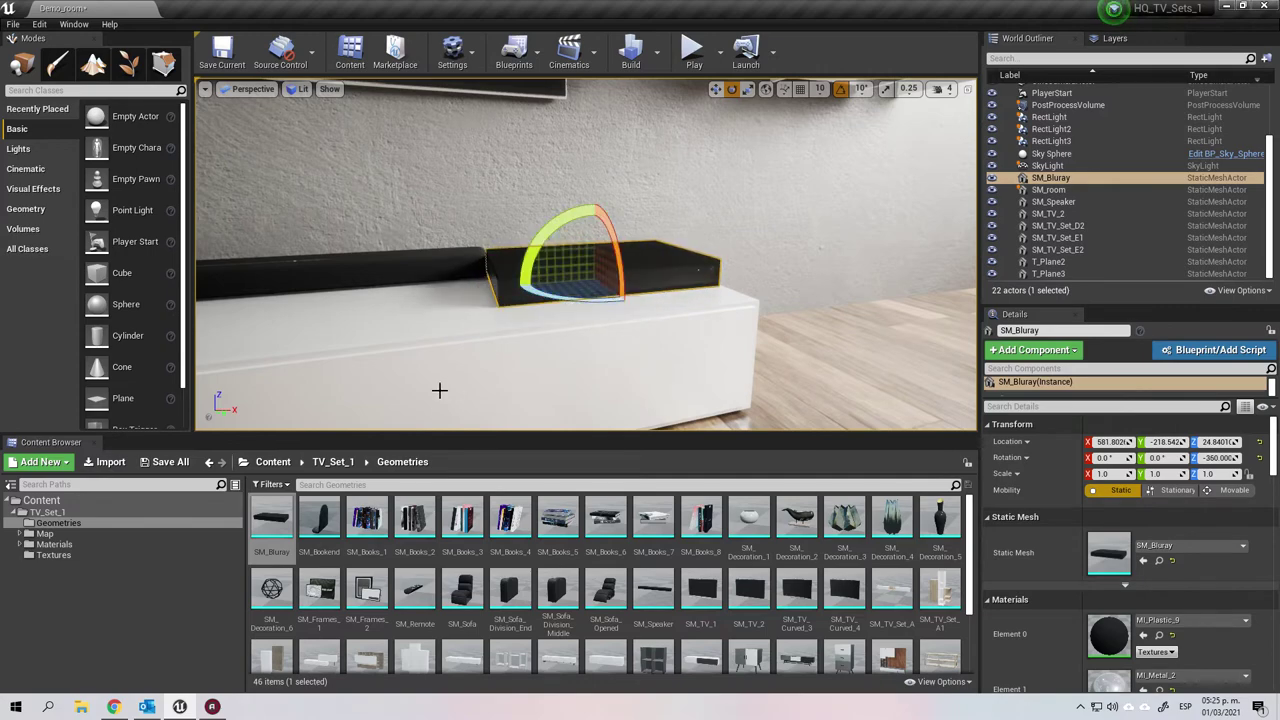
pyautogui.click(655, 200)
# Place SM_Bookend on the console's left end with the SM_Books_2 group standing against it.
pyautogui.press('s')
pyautogui.moveTo(597, 314); pyautogui.dragTo(560, 290, button='right')
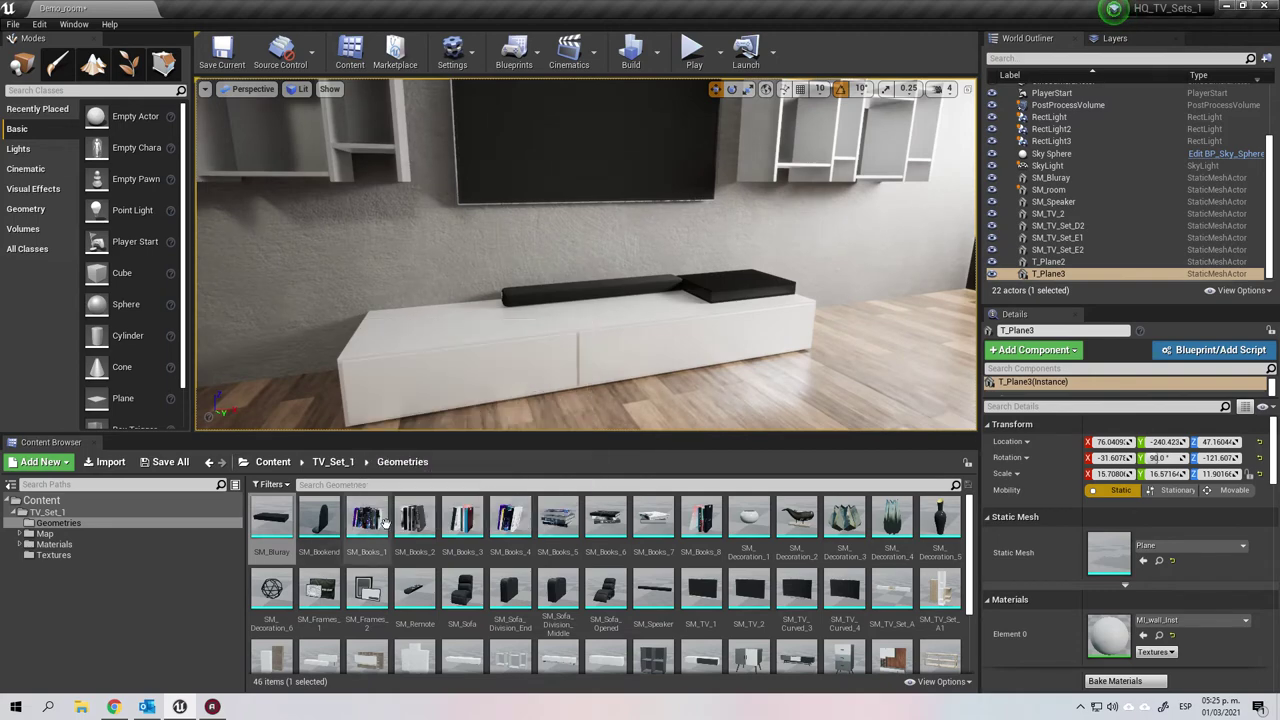
pyautogui.moveTo(322, 521); pyautogui.dragTo(379, 322)
pyautogui.moveTo(414, 518); pyautogui.dragTo(430, 404)
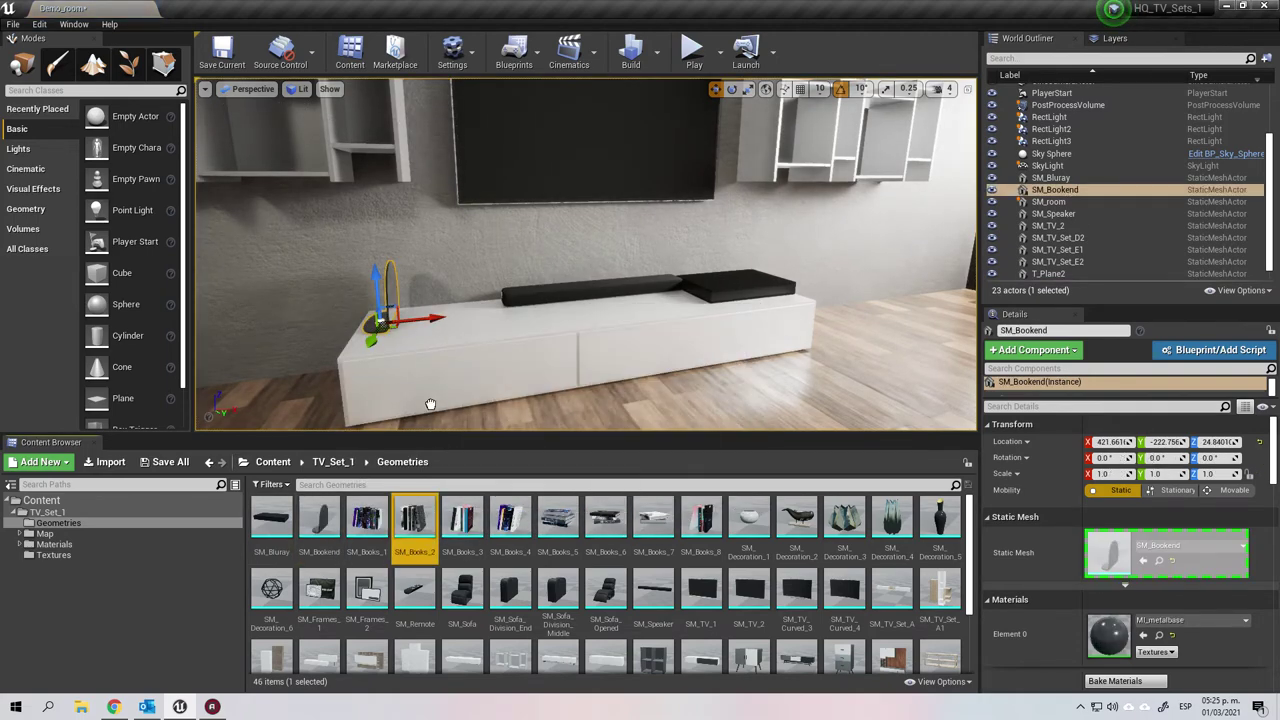
pyautogui.moveTo(424, 322); pyautogui.dragTo(423, 322)
pyautogui.click(490, 358)
# Fill the left shelf unit's compartments with SM_Books_5, SM_Books_2, the SM_Decoration_5 vase and the SM_Decoration_1 bowl.
pyautogui.moveTo(490, 358); pyautogui.dragTo(335, 335, button='right')
pyautogui.moveTo(552, 352); pyautogui.dragTo(554, 346, button='right')
pyautogui.moveTo(554, 346); pyautogui.dragTo(554, 415)
pyautogui.moveTo(554, 346); pyautogui.dragTo(674, 297, button='right')
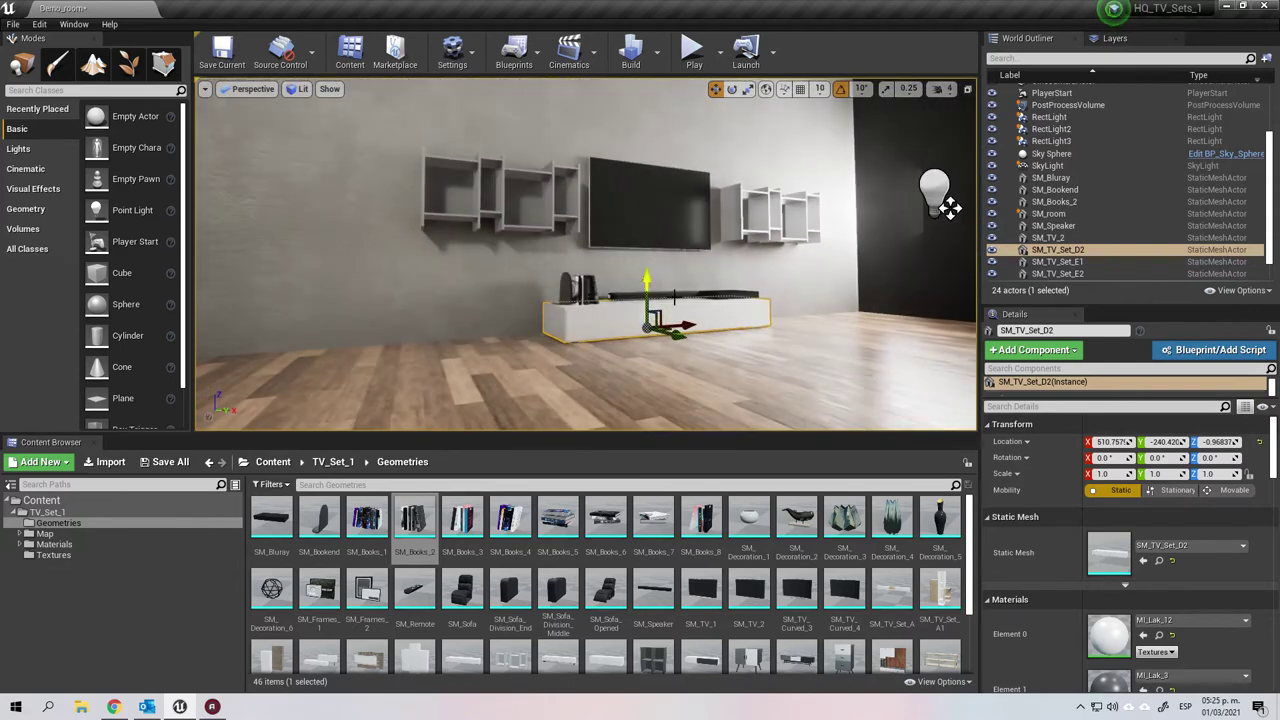
pyautogui.moveTo(950, 208); pyautogui.dragTo(796, 374, button='right')
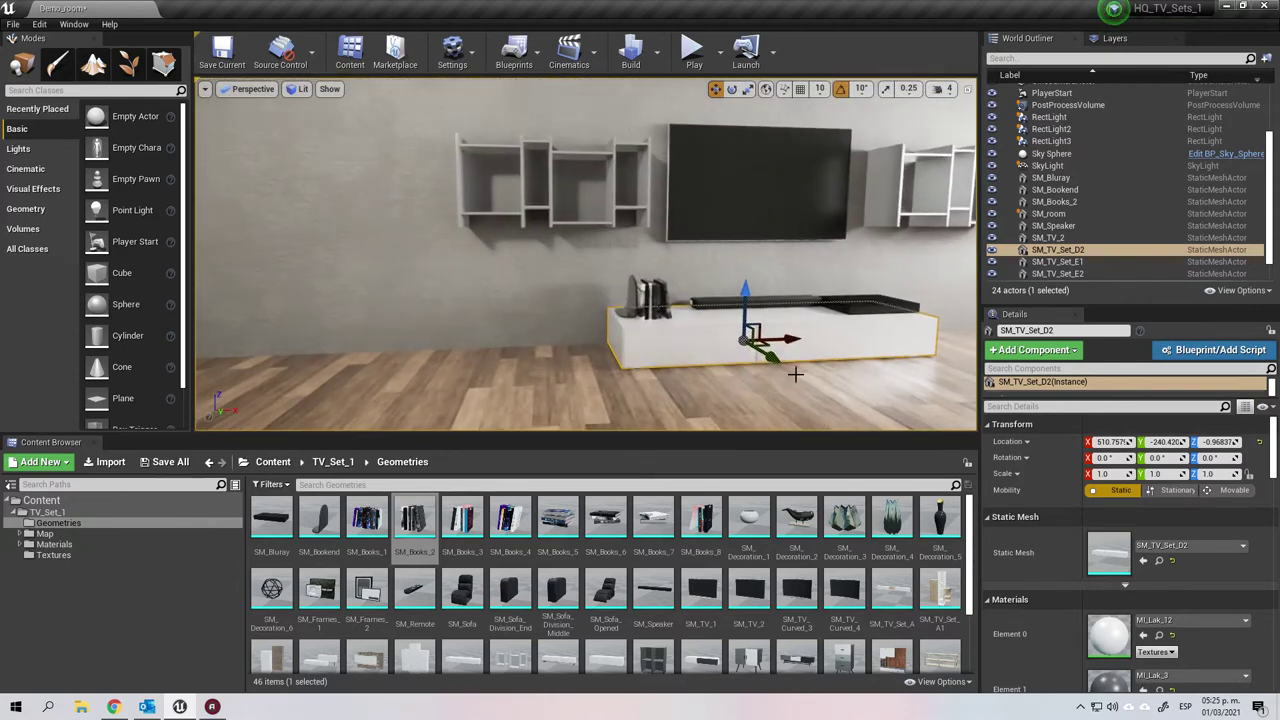
pyautogui.scroll(6, 834, 353)
pyautogui.moveTo(834, 353); pyautogui.dragTo(834, 290, button='middle')
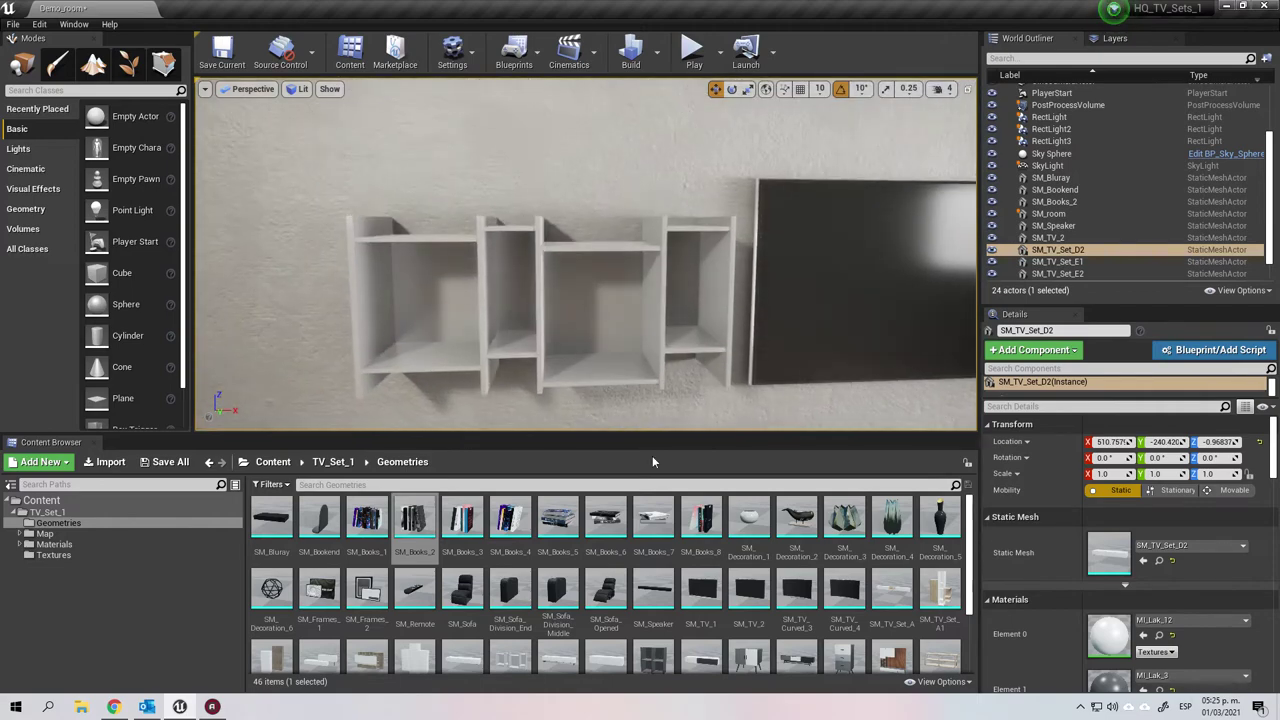
pyautogui.moveTo(567, 519); pyautogui.dragTo(600, 365)
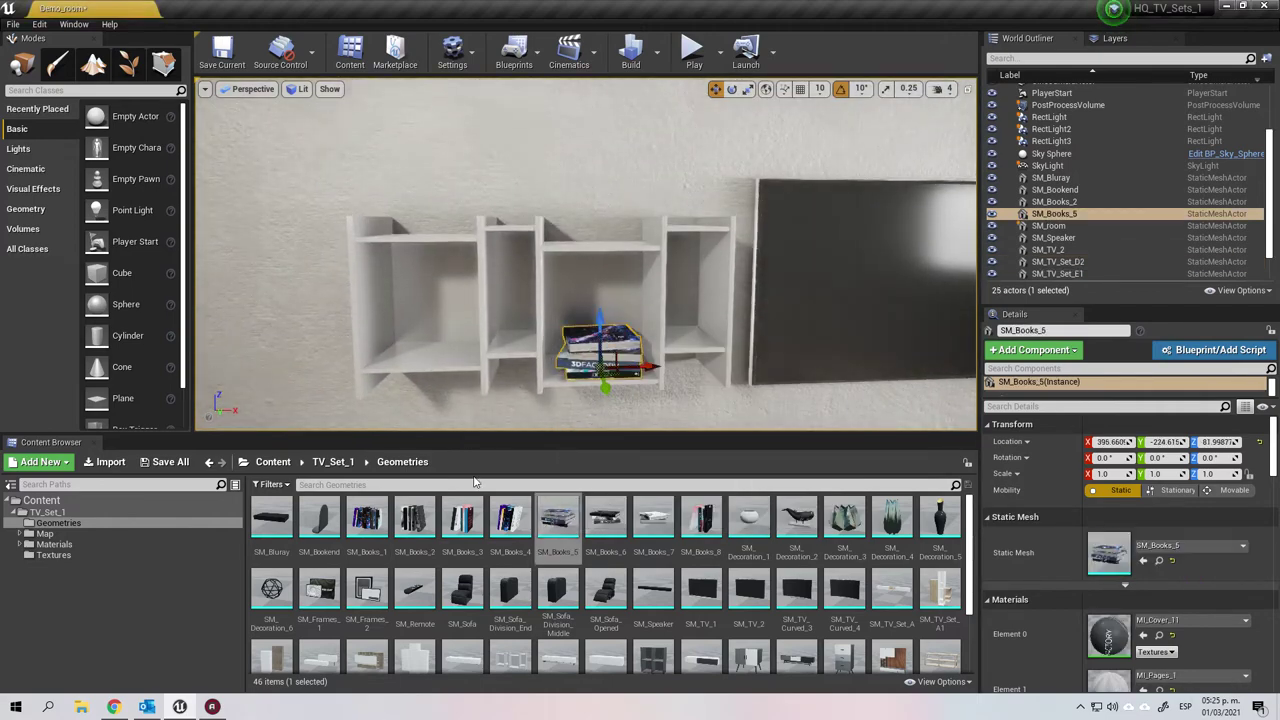
pyautogui.moveTo(414, 517); pyautogui.dragTo(416, 355)
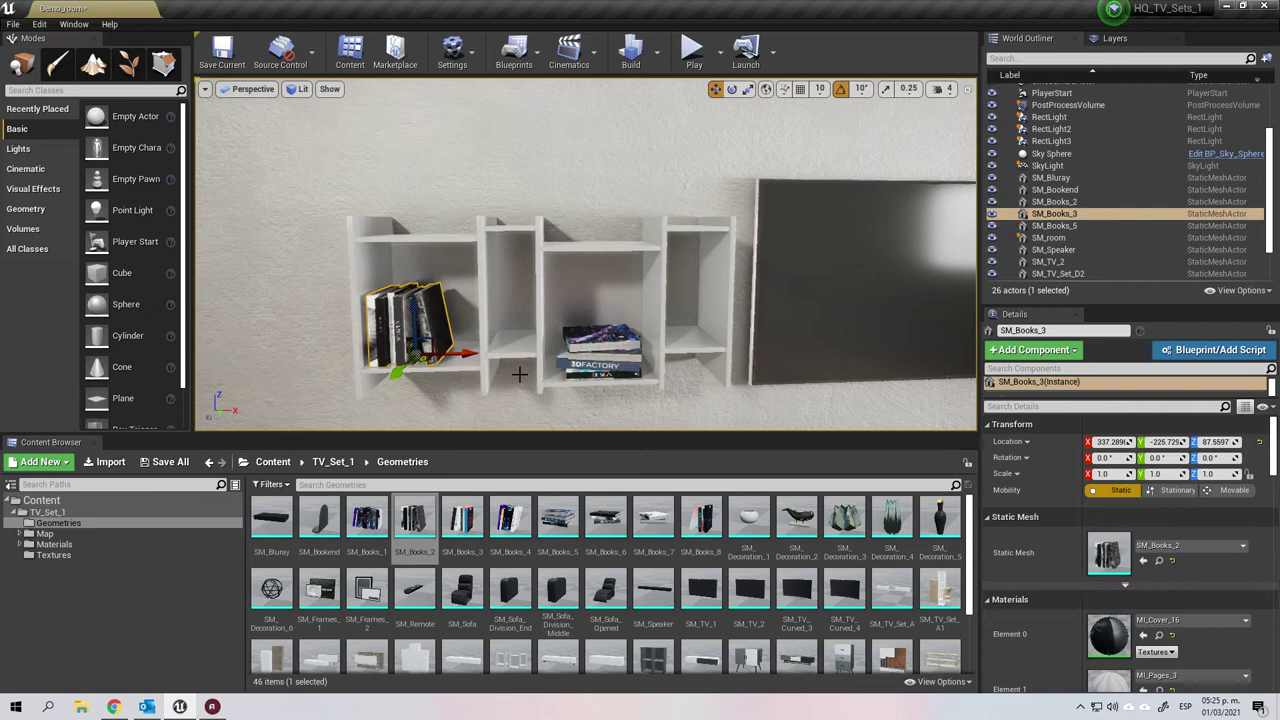
pyautogui.moveTo(889, 488); pyautogui.dragTo(514, 346)
pyautogui.moveTo(749, 518); pyautogui.dragTo(690, 338)
# Place SM_Books_4 and SM_Books_8 in the two wide compartments of the right shelf unit.
pyautogui.moveTo(745, 358); pyautogui.dragTo(905, 366, button='middle')
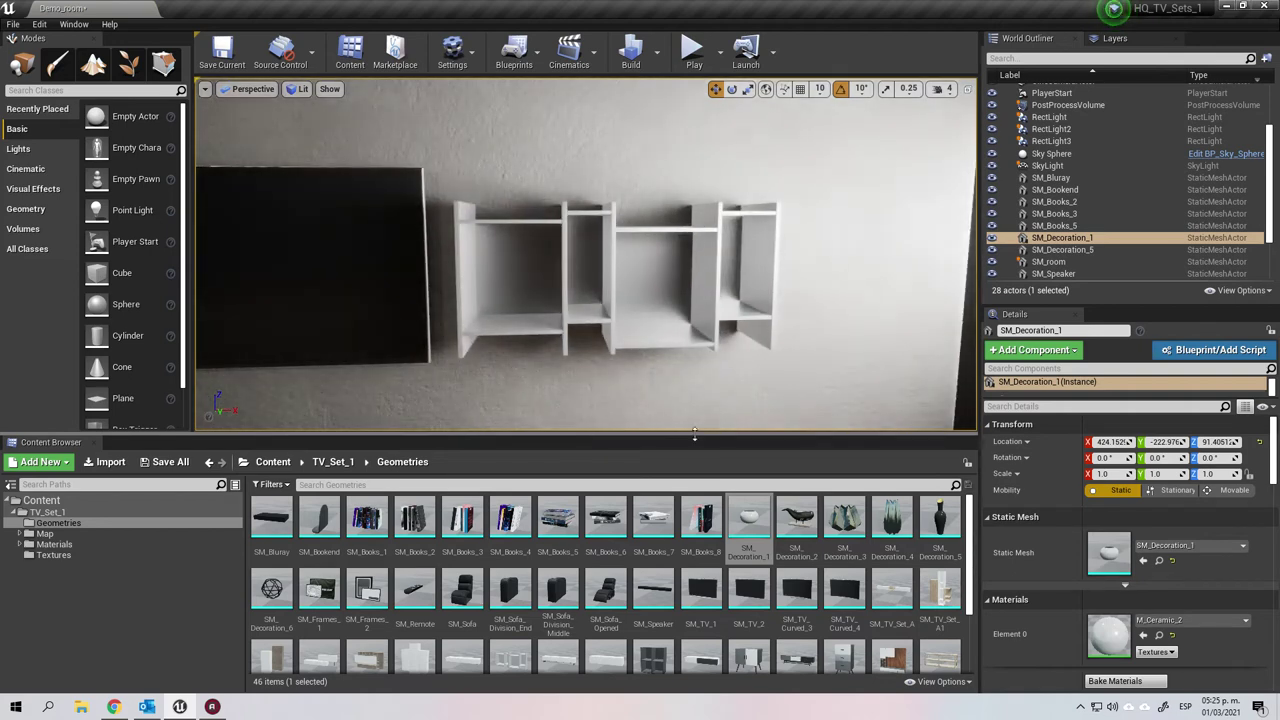
pyautogui.moveTo(507, 523); pyautogui.dragTo(534, 320)
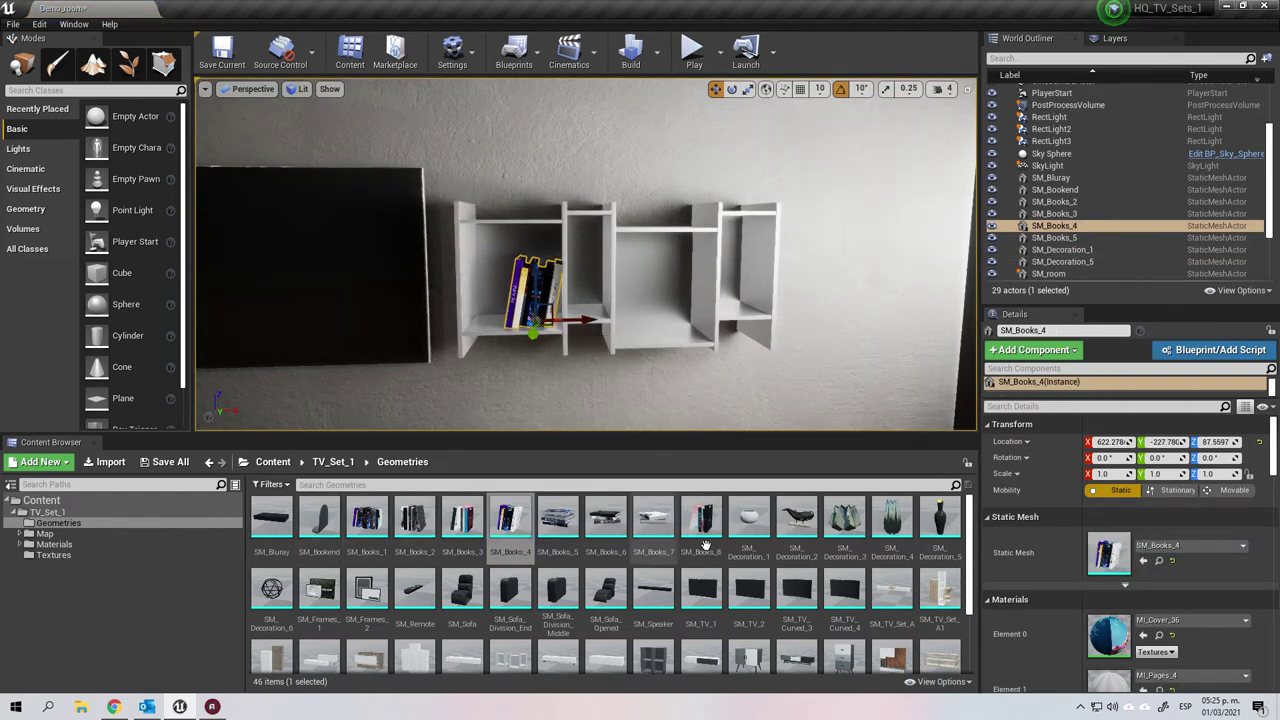
pyautogui.moveTo(702, 525); pyautogui.dragTo(665, 332)
# Place the SM_Decoration_2 ornament on top of the right shelf unit.
pyautogui.click(529, 407)
pyautogui.moveTo(533, 389); pyautogui.dragTo(535, 320)
pyautogui.moveTo(546, 394); pyautogui.dragTo(546, 420, button='right')
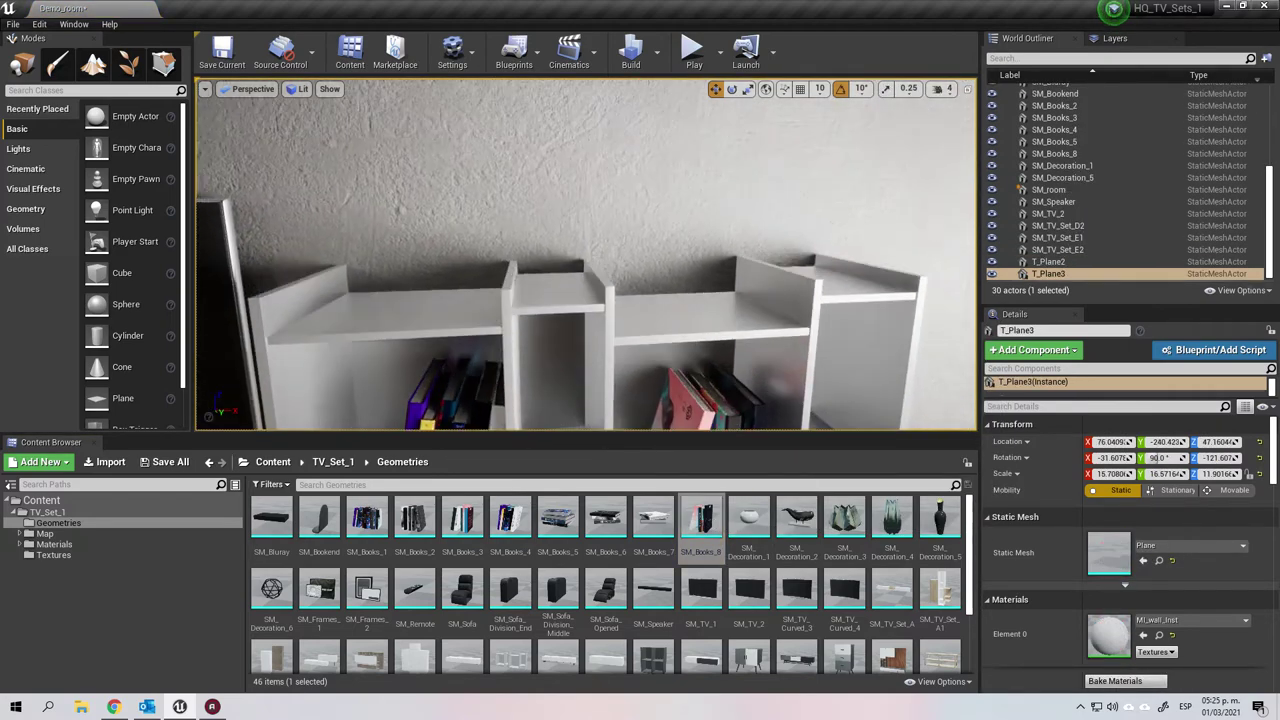
pyautogui.moveTo(778, 532); pyautogui.dragTo(690, 312)
# Place SM_Remote on the console between the books and the speaker.
pyautogui.moveTo(411, 309); pyautogui.dragTo(416, 365)
pyautogui.moveTo(409, 311); pyautogui.dragTo(390, 358, button='right')
pyautogui.moveTo(402, 314); pyautogui.dragTo(402, 280)
pyautogui.moveTo(402, 314); pyautogui.dragTo(385, 340, button='right')
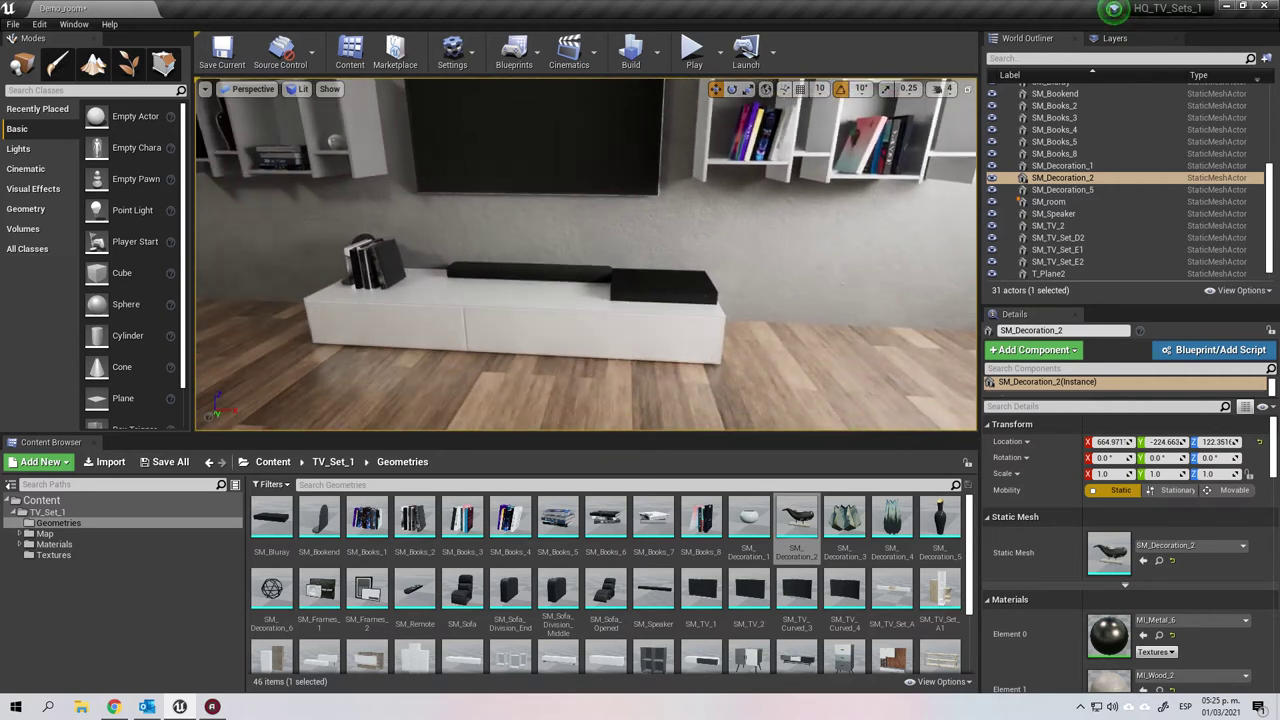
pyautogui.moveTo(413, 587); pyautogui.dragTo(427, 283)
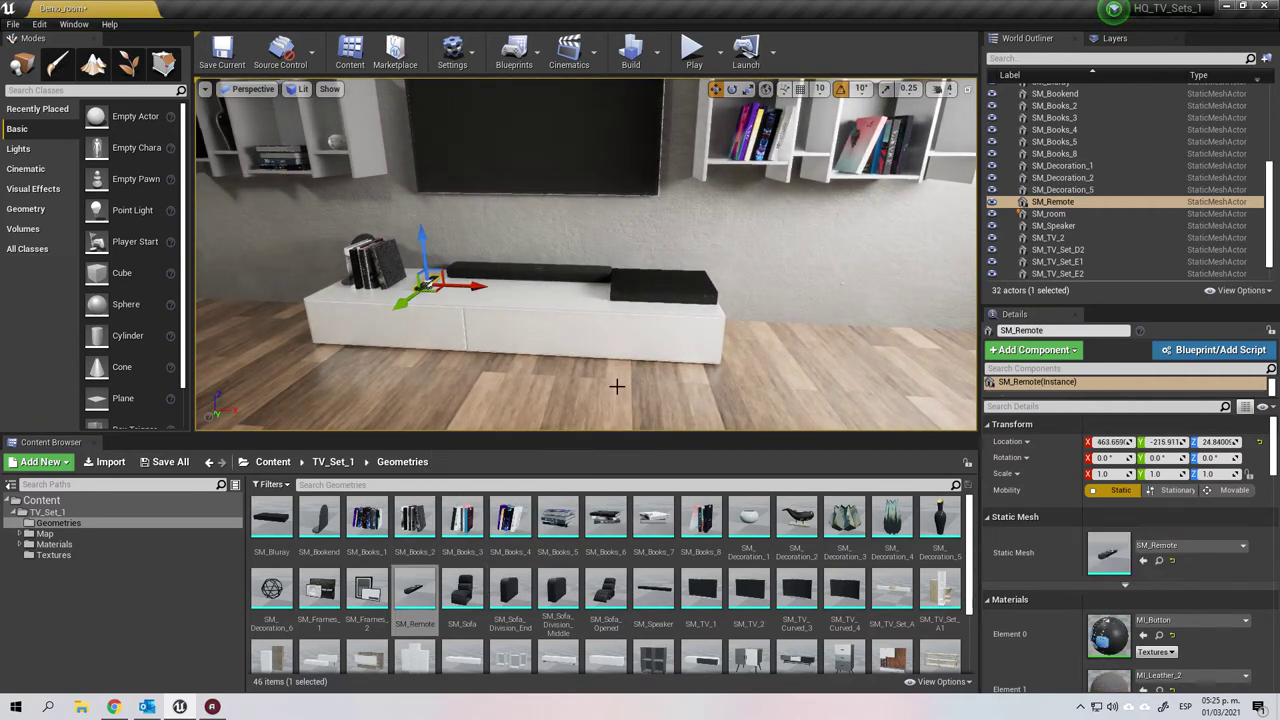
pyautogui.click(617, 384)
pyautogui.click(588, 282)
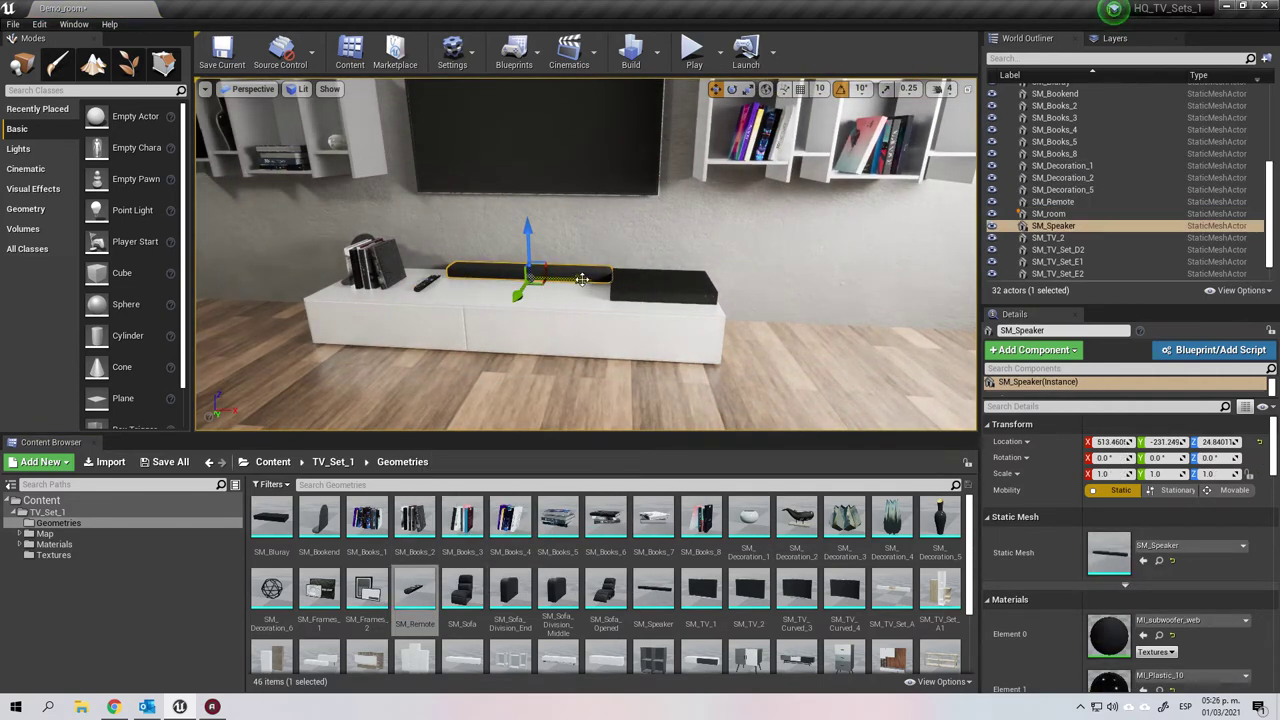
pyautogui.click(805, 402)
# Examine the complete TV arrangement from the front, then check the decorated left shelves and television up close.
pyautogui.moveTo(714, 405); pyautogui.dragTo(826, 352, button='right')
pyautogui.scroll(-5, 686, 386)
pyautogui.scroll(4, 826, 352)
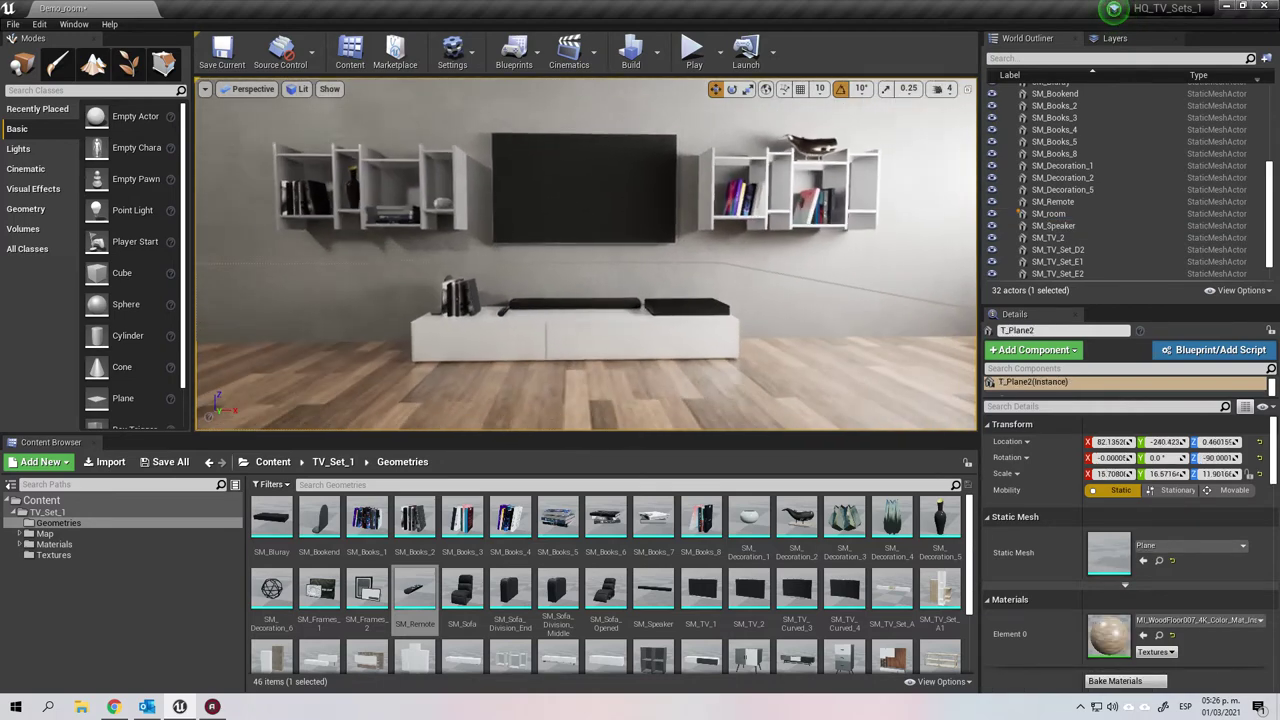
pyautogui.scroll(-2, 826, 352)
pyautogui.scroll(1, 737, 354)
pyautogui.moveTo(737, 354); pyautogui.dragTo(780, 280, button='right')
pyautogui.scroll(2, 780, 280)
pyautogui.scroll(3, 586, 256)
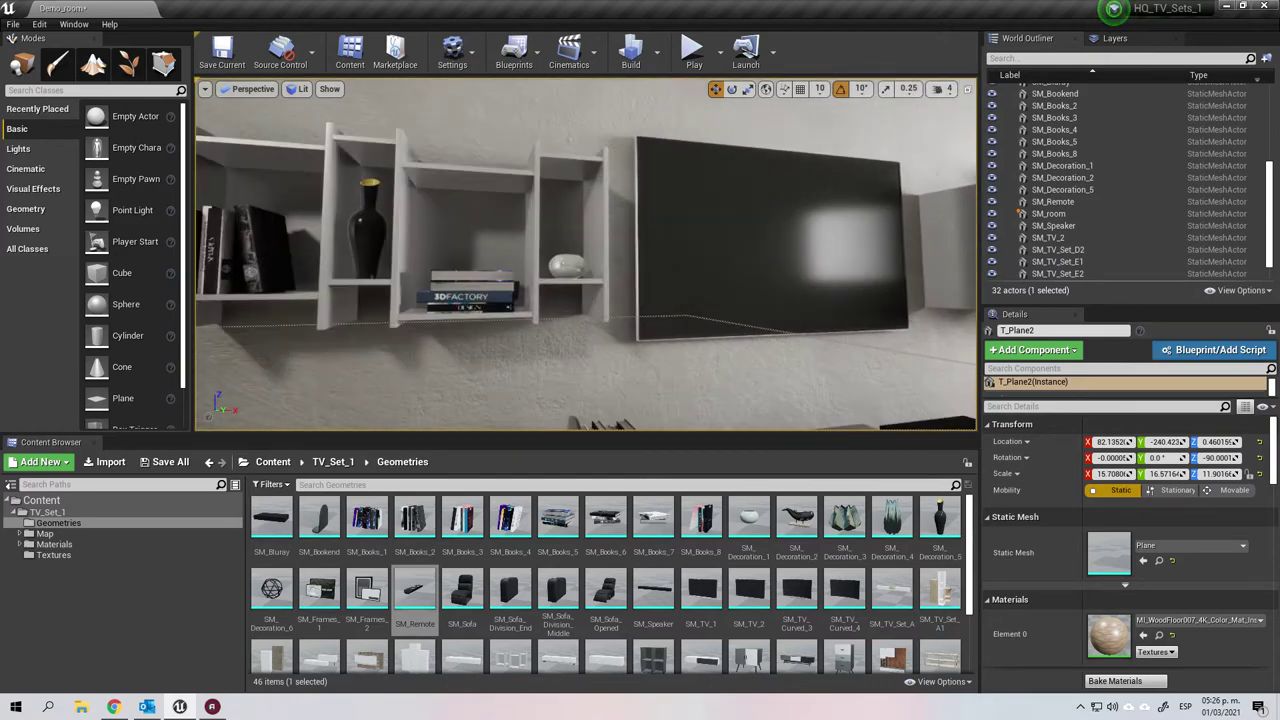
pyautogui.moveTo(642, 365); pyautogui.dragTo(647, 398, button='right')
pyautogui.scroll(-8, 645, 350)
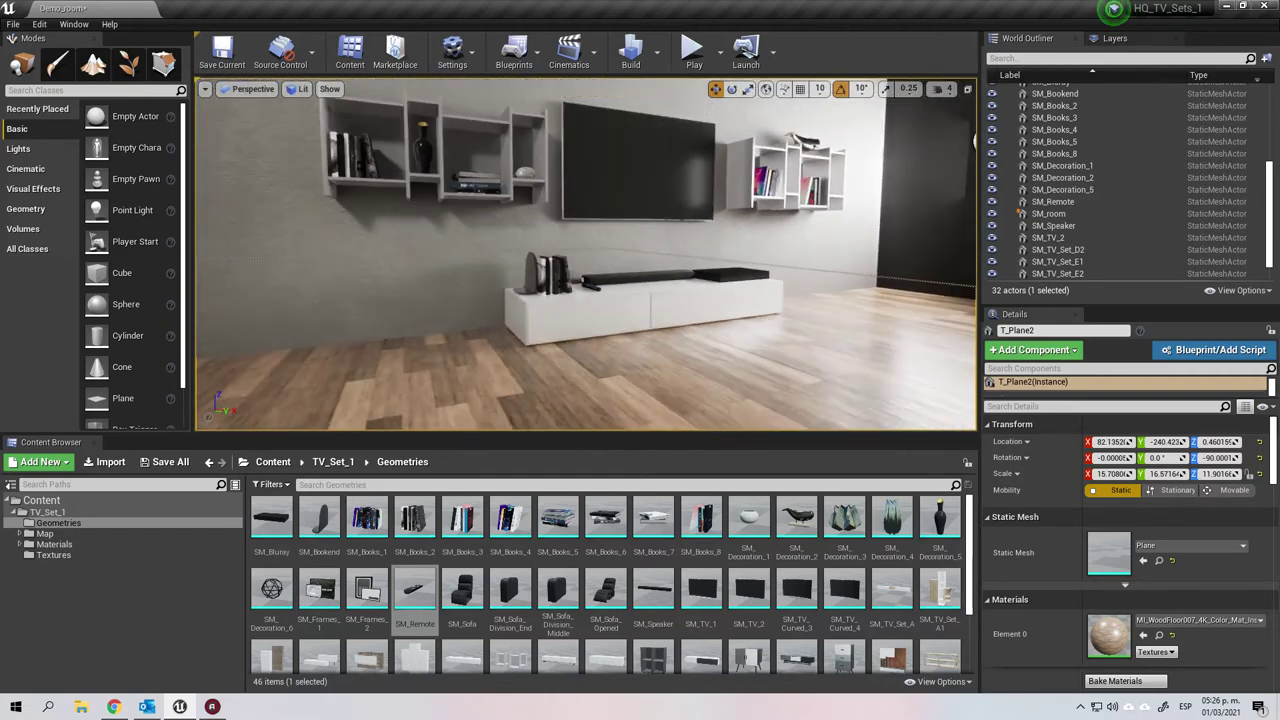
# Delete the SM_TV_Set_D2 console along with SM_Speaker, SM_Remote and the SM_Books_2 group standing on it.
pyautogui.click(642, 300)
pyautogui.moveTo(686, 331); pyautogui.dragTo(630, 306, button='right')
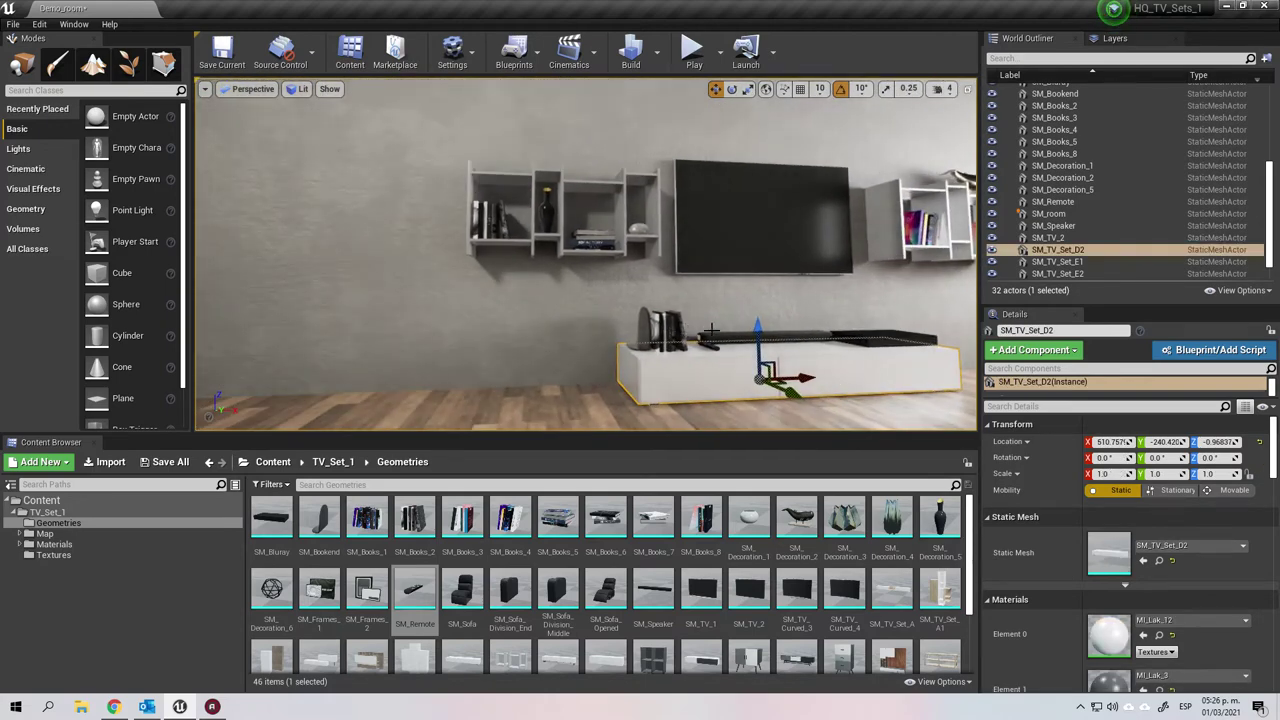
pyautogui.press('Delete')
pyautogui.click(738, 336)
pyautogui.press('Delete')
pyautogui.click(706, 344)
pyautogui.press('Delete')
pyautogui.click(663, 318)
pyautogui.press('Delete')
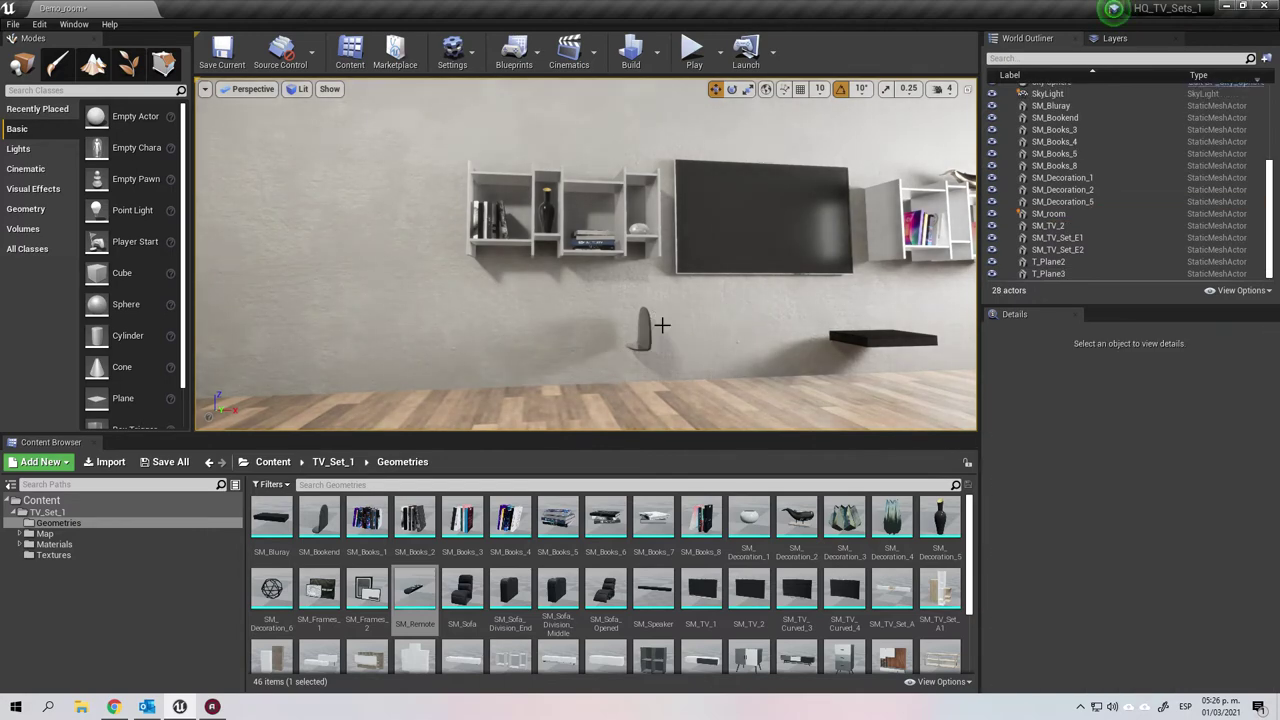
# Delete SM_Bookend, the SM_TV_2 television and the SM_Decoration_1 ornament from the previous arrangement.
pyautogui.click(644, 344)
pyautogui.press('Delete')
pyautogui.click(727, 239)
pyautogui.press('Delete')
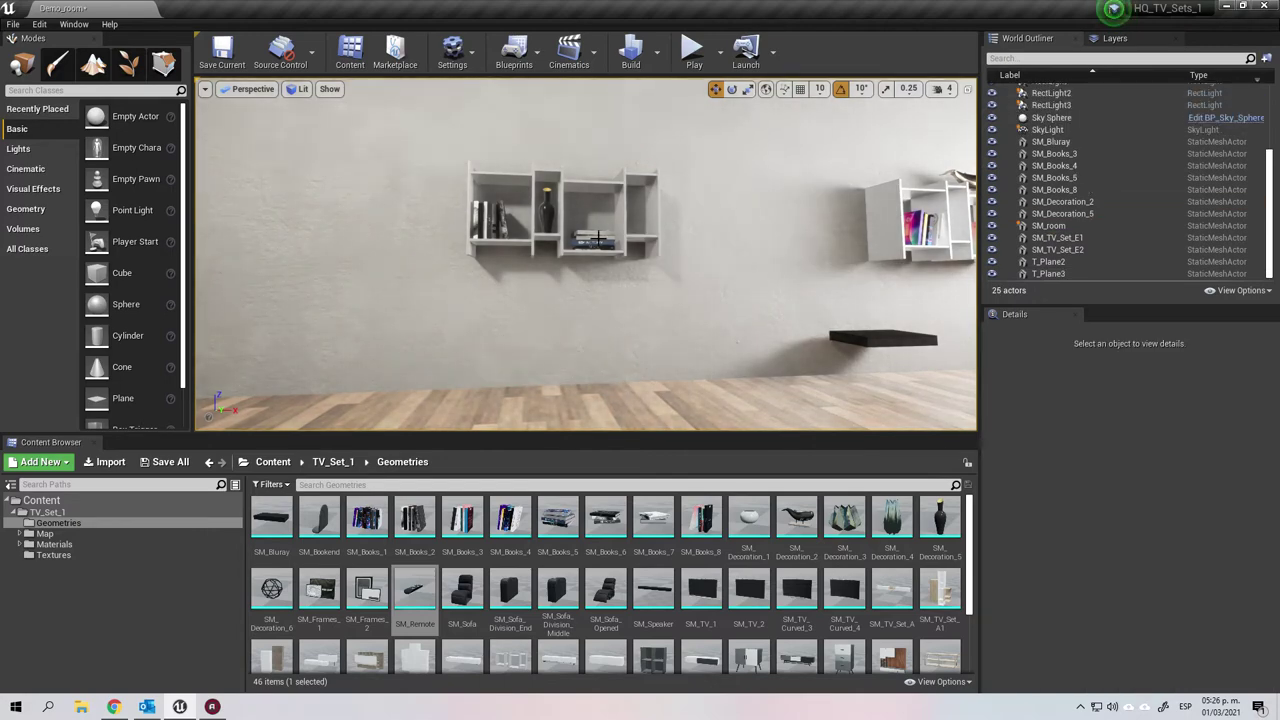
# Delete the SM_Decoration_5 vase, SM_Books_3 and SM_Books_5, along with the left SM_TV_Set_E1 shelf unit that holds them.
pyautogui.click(550, 212)
pyautogui.press('Delete')
pyautogui.click(490, 221)
pyautogui.press('Delete')
pyautogui.click(535, 238)
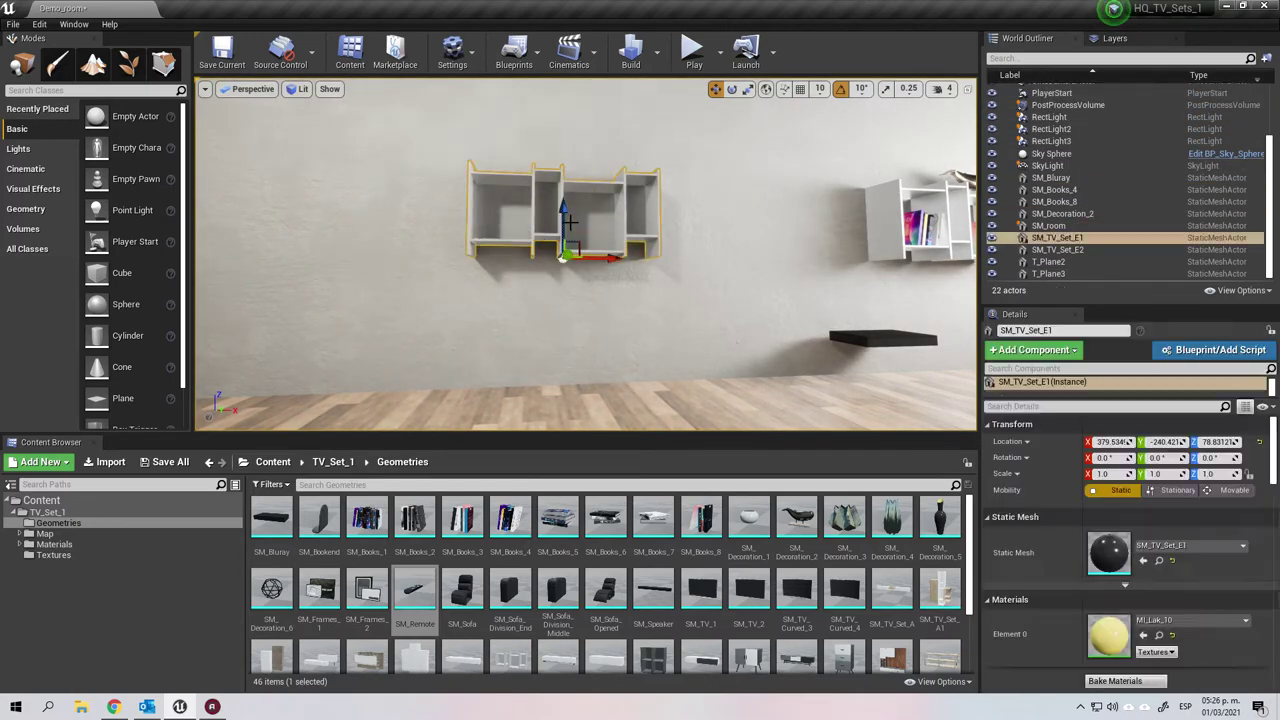
pyautogui.press('Delete')
# Clear the rest of the arrangement by deleting SM_Bluray, SM_Books_4, SM_Books_8, the SM_TV_Set_E2 shelf unit and SM_Decoration_2.
pyautogui.click(849, 338)
pyautogui.press('Delete')
pyautogui.moveTo(885, 247); pyautogui.dragTo(985, 249, button='right')
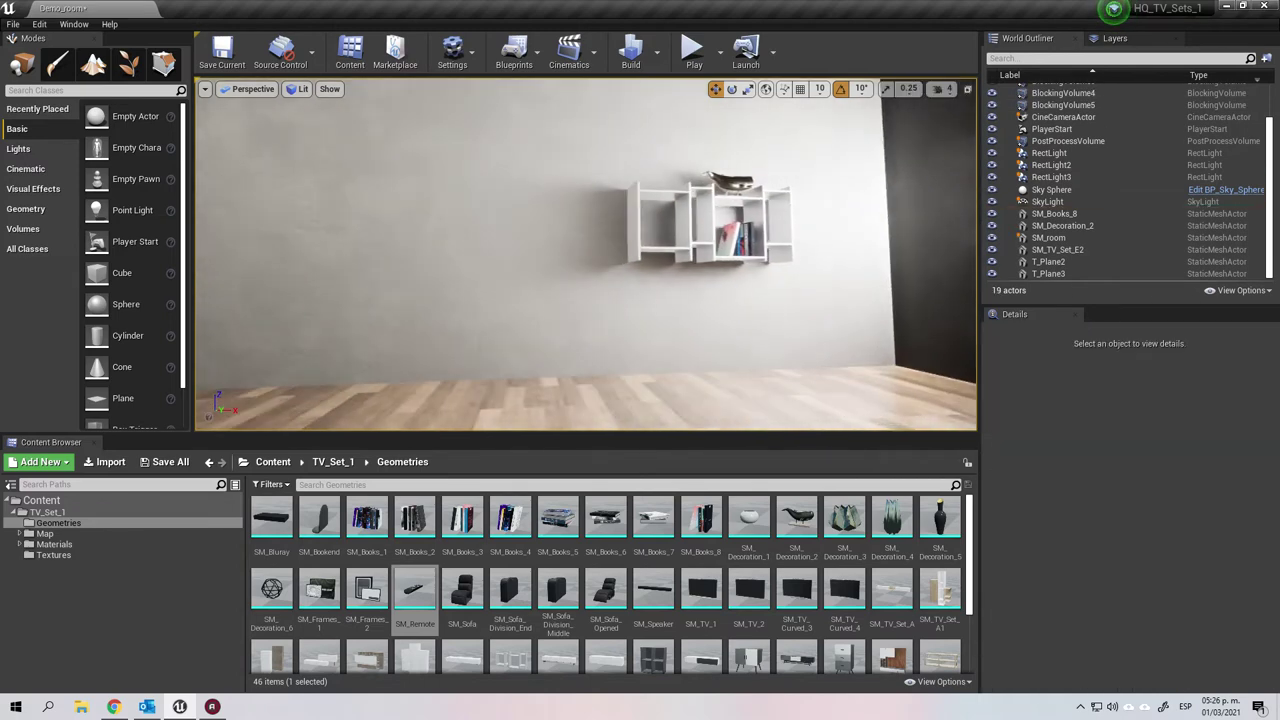
pyautogui.click(734, 239)
pyautogui.press('Delete')
pyautogui.click(702, 231)
pyautogui.press('Delete')
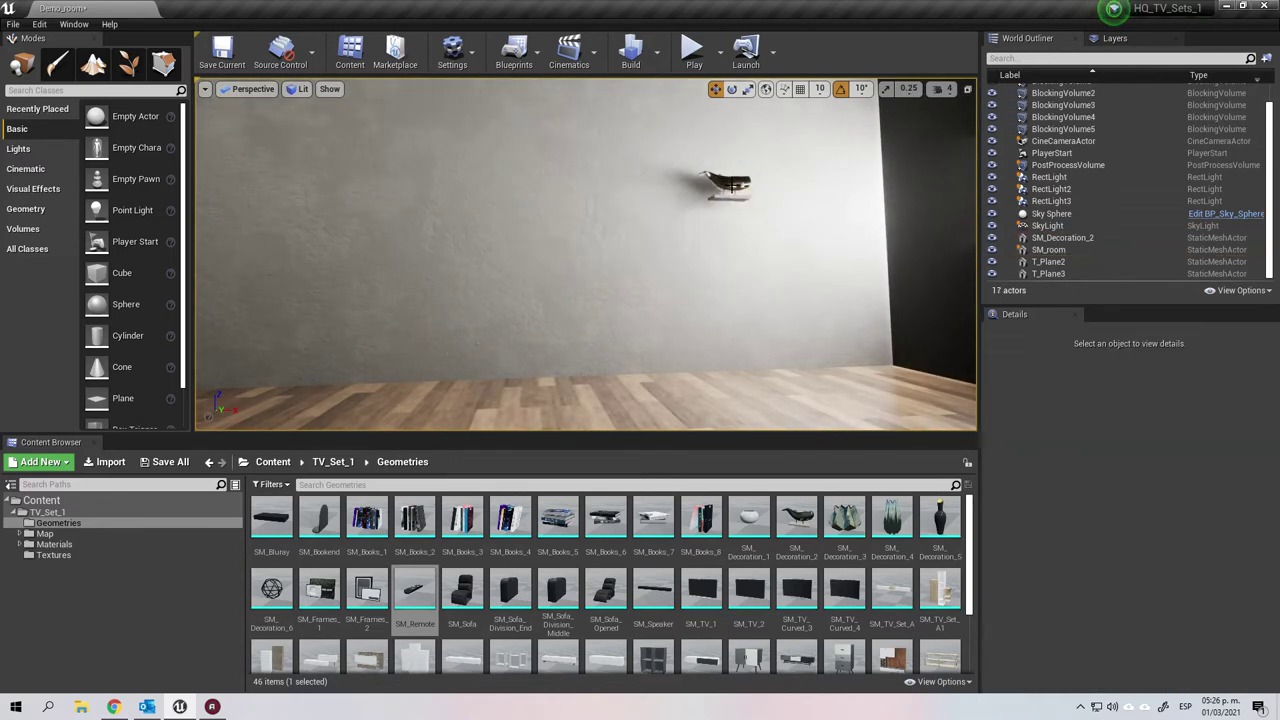
pyautogui.click(733, 185)
pyautogui.press('Delete')
# Mount the SM_TV_Set_F1 console on the empty wall and hang the SM_TV_Set_F2 shelf unit above and left of it.
pyautogui.scroll(-2, 590, 580)
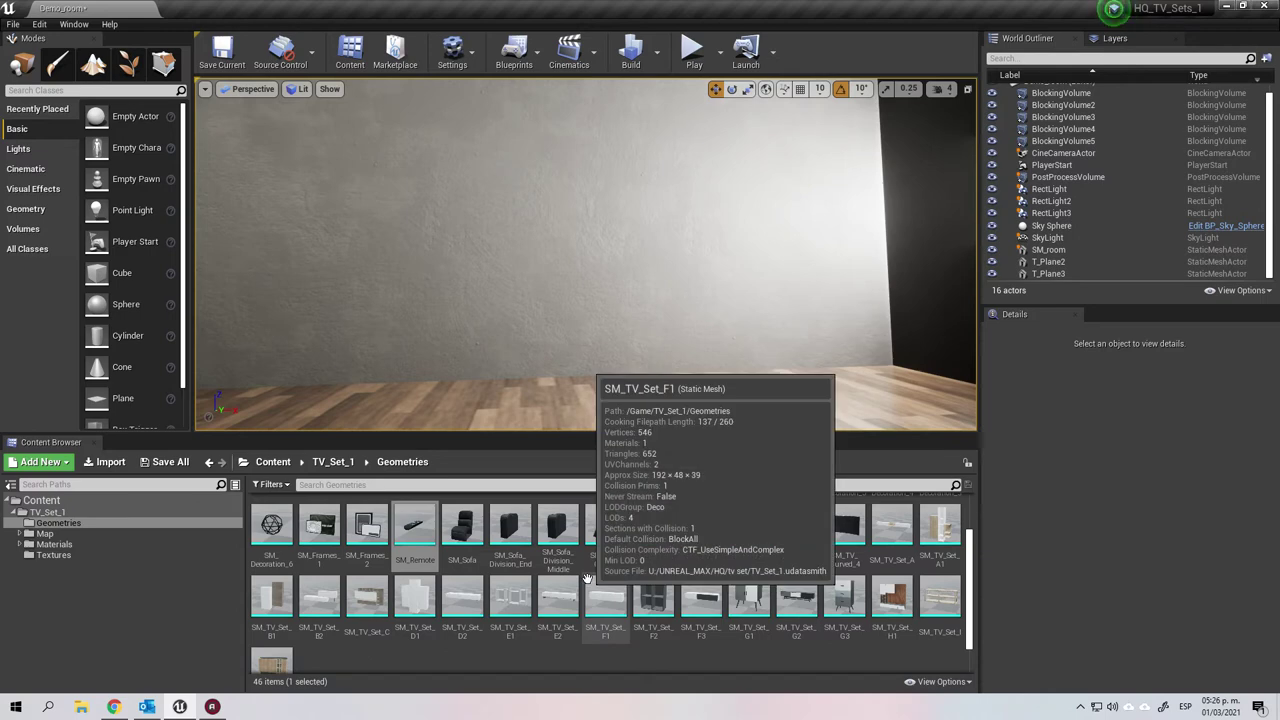
pyautogui.moveTo(626, 612); pyautogui.dragTo(514, 290)
pyautogui.moveTo(653, 600); pyautogui.dragTo(286, 203)
pyautogui.click(738, 366)
pyautogui.moveTo(738, 366); pyautogui.dragTo(670, 340, button='right')
pyautogui.moveTo(670, 340); pyautogui.dragTo(636, 298, button='middle')
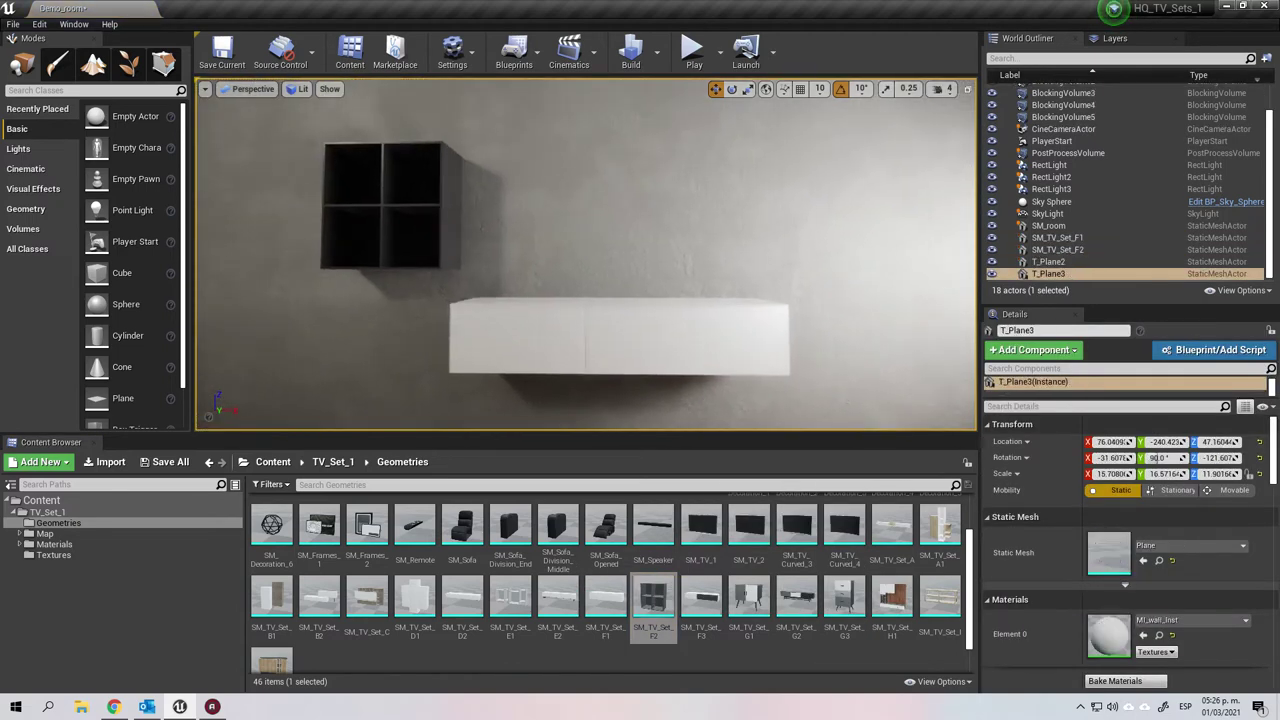
# Raise the SM_TV_Set_F2 shelf unit slightly on the wall and delete the stray copy on top of it.
pyautogui.click(400, 222)
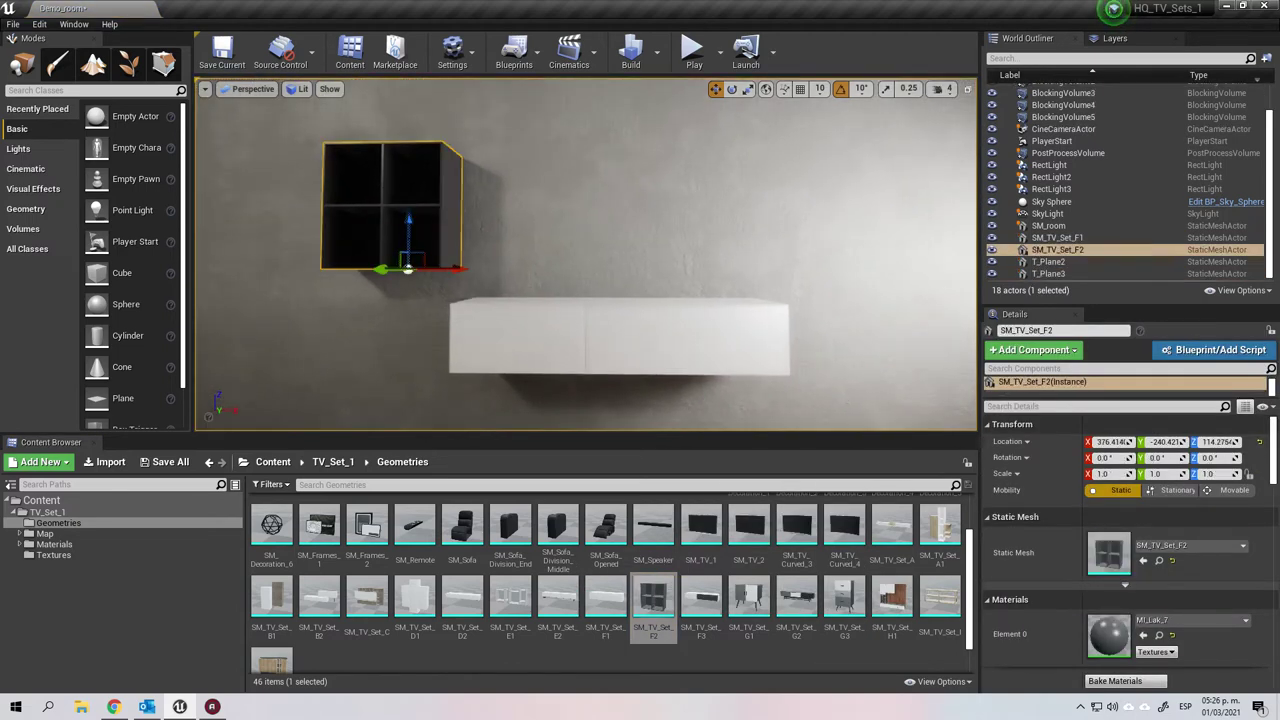
pyautogui.moveTo(408, 233); pyautogui.dragTo(425, 241)
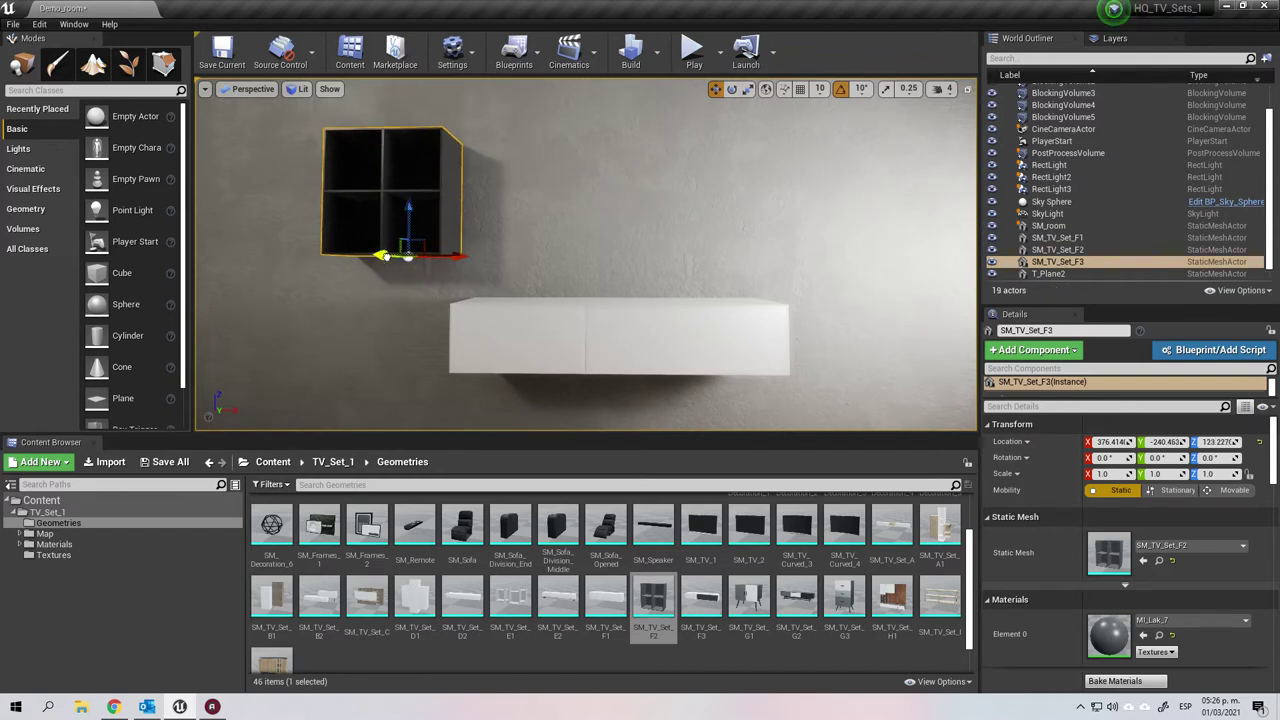
pyautogui.press('Delete')
pyautogui.click(402, 250)
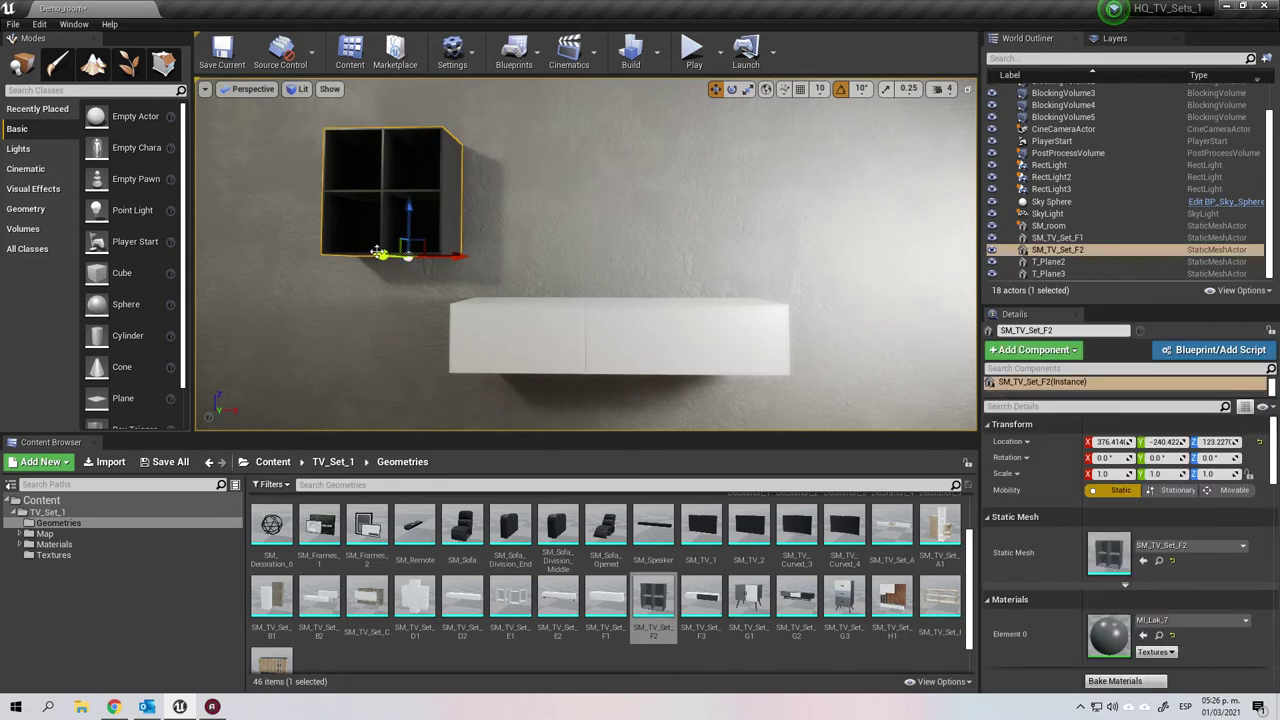
# Duplicate the SM_TV_Set_F2 shelf unit horizontally to the wall area above and right of the console.
pyautogui.keyDown('alt'); pyautogui.moveTo(425, 256); pyautogui.dragTo(900, 257); pyautogui.keyUp('alt')
pyautogui.click(637, 256)
pyautogui.scroll(-5, 540, 292)
pyautogui.moveTo(537, 294); pyautogui.dragTo(510, 306, button='right')
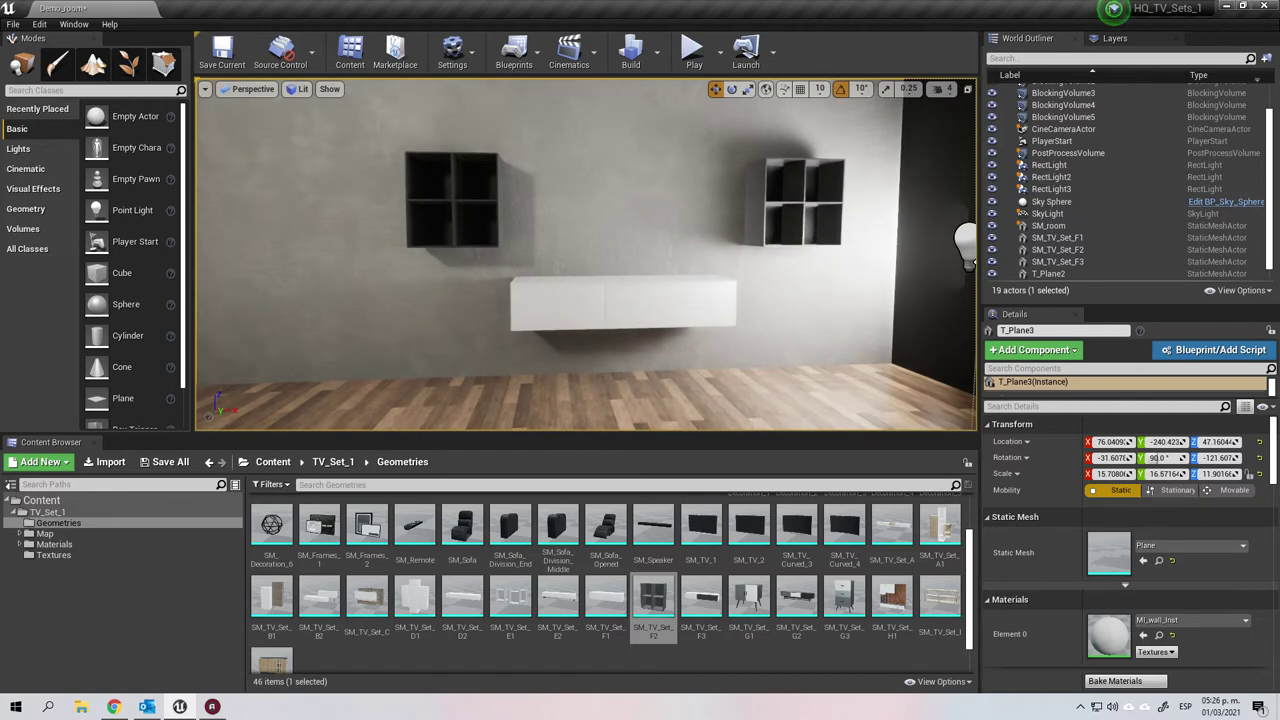
# Place the SM_TV_1 television on top of the console and shift it right toward the console's middle.
pyautogui.scroll(5, 681, 296)
pyautogui.moveTo(681, 296); pyautogui.dragTo(711, 371, button='right')
pyautogui.moveTo(707, 523); pyautogui.dragTo(523, 181)
pyautogui.click(645, 325)
pyautogui.moveTo(646, 326); pyautogui.dragTo(598, 264, button='right')
pyautogui.press('s')
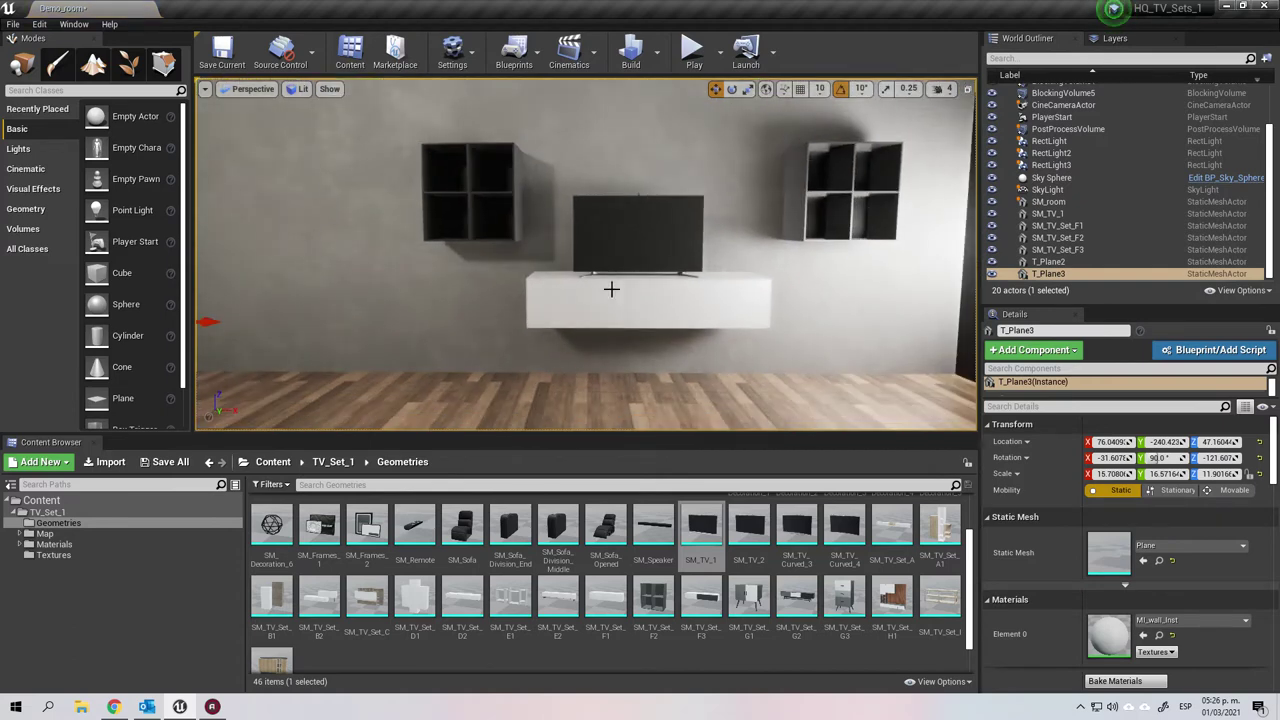
pyautogui.click(614, 286)
pyautogui.click(640, 238)
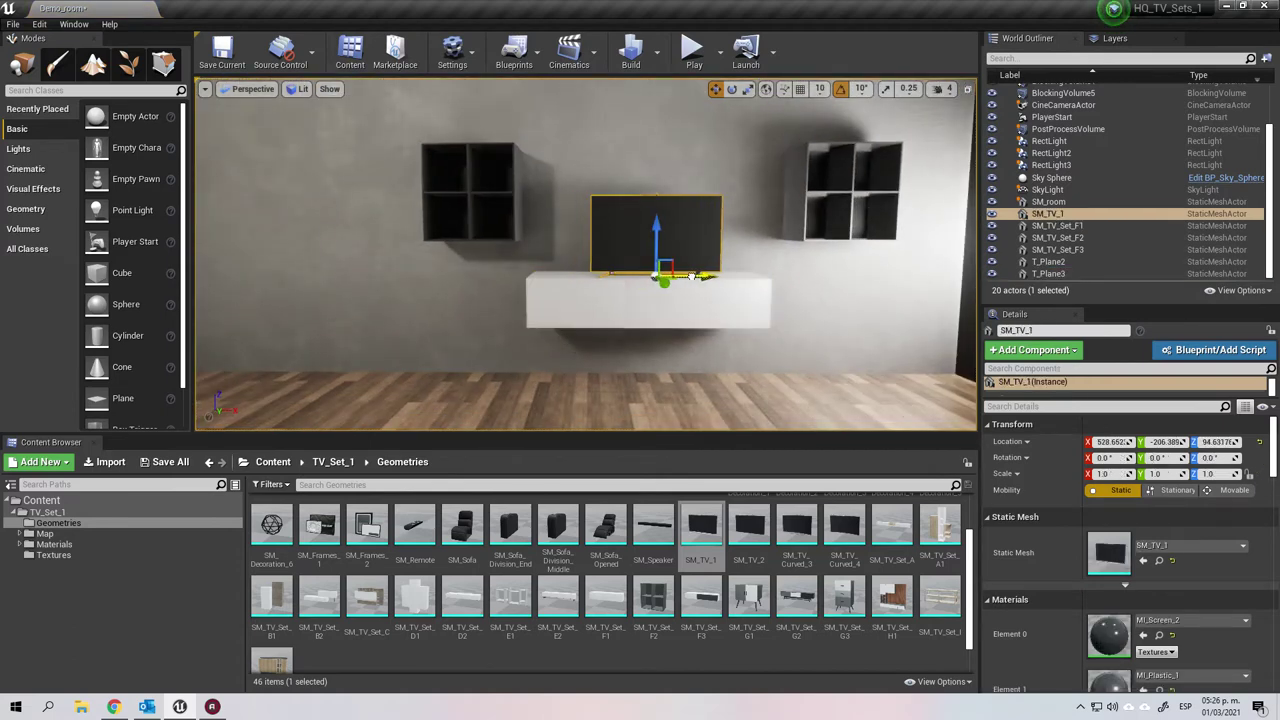
pyautogui.click(672, 342)
# Slide the right shelf unit slightly along the wall toward the television.
pyautogui.moveTo(671, 340); pyautogui.dragTo(799, 307, button='right')
pyautogui.scroll(8, 668, 299)
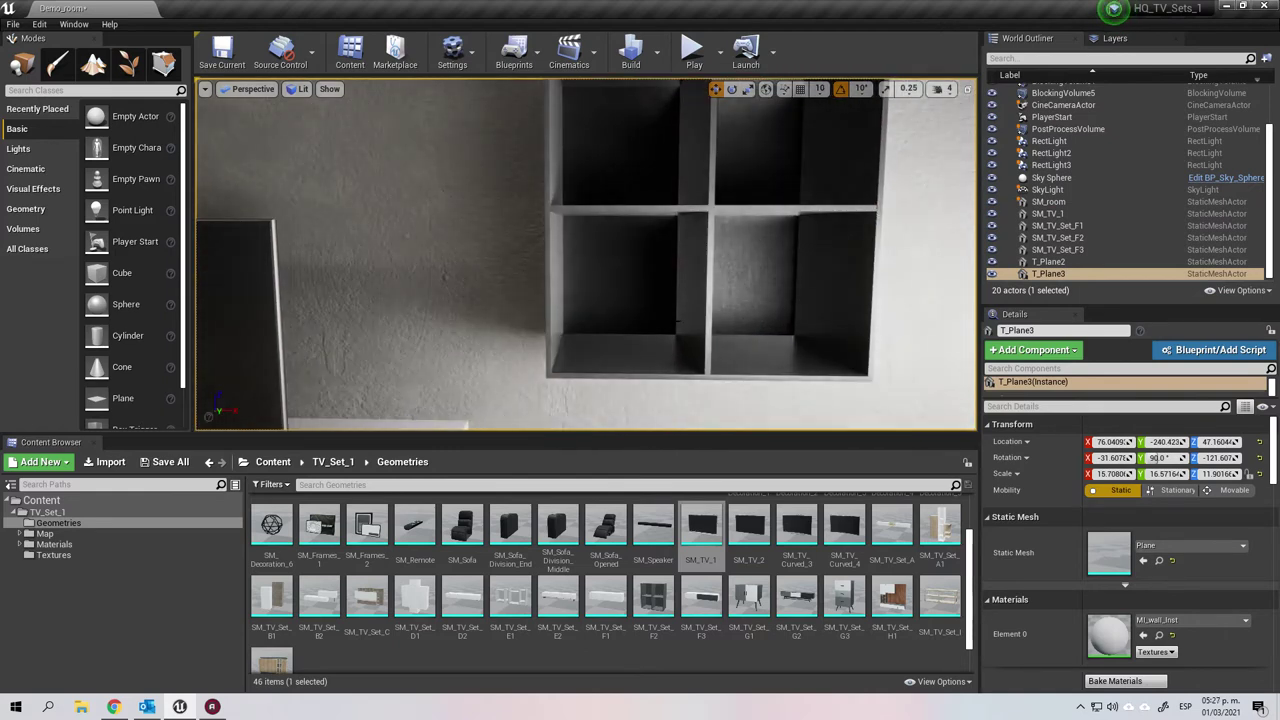
pyautogui.scroll(4, 679, 321)
pyautogui.moveTo(680, 320); pyautogui.dragTo(627, 352, button='right')
pyautogui.scroll(-10, 683, 308)
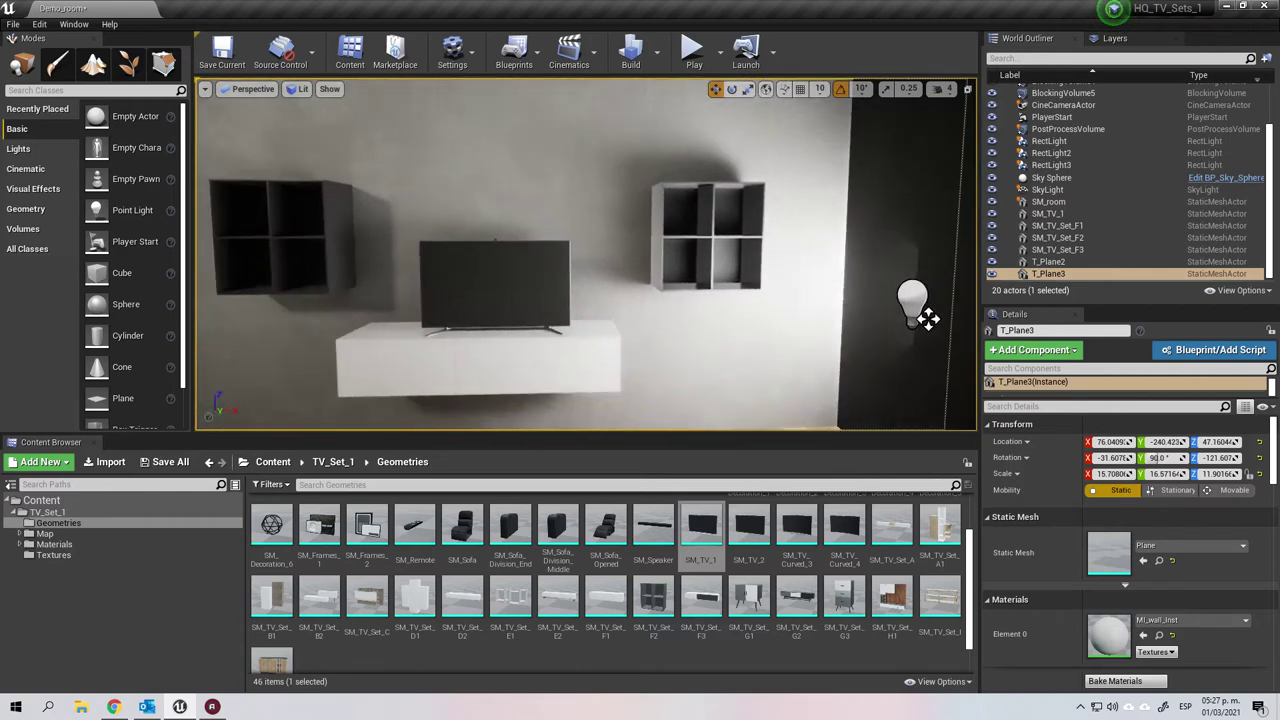
pyautogui.click(697, 284)
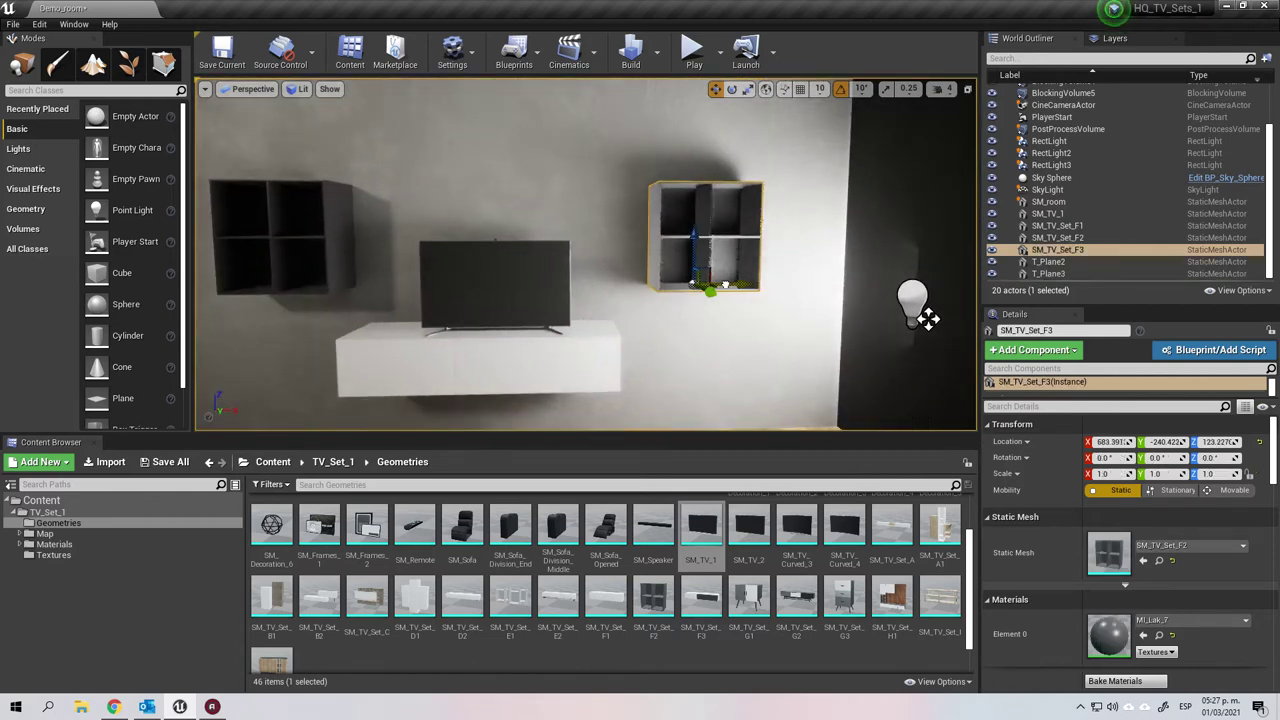
pyautogui.moveTo(728, 286); pyautogui.dragTo(703, 285)
# Duplicate the left SM_TV_Set_F2 shelf unit straight down so the copy sits directly beneath it beside the console.
pyautogui.click(606, 328)
pyautogui.moveTo(603, 328); pyautogui.dragTo(597, 325, button='right')
pyautogui.press('a')
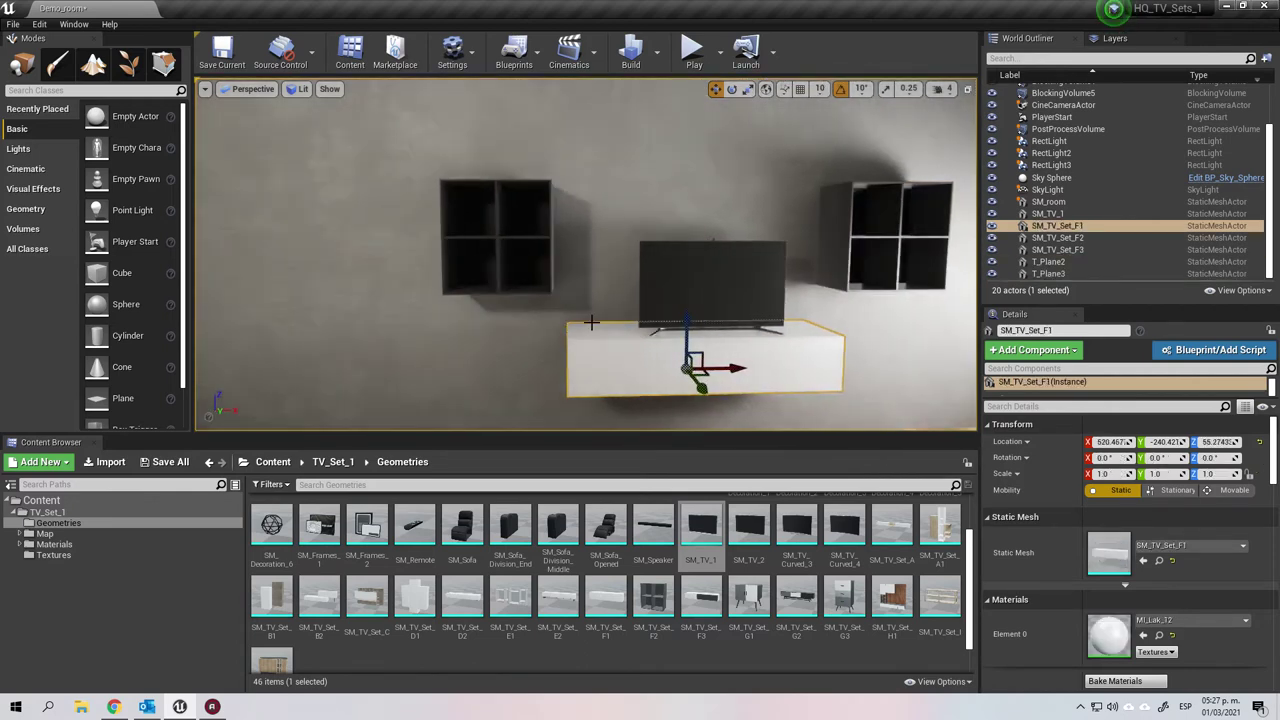
pyautogui.click(541, 284)
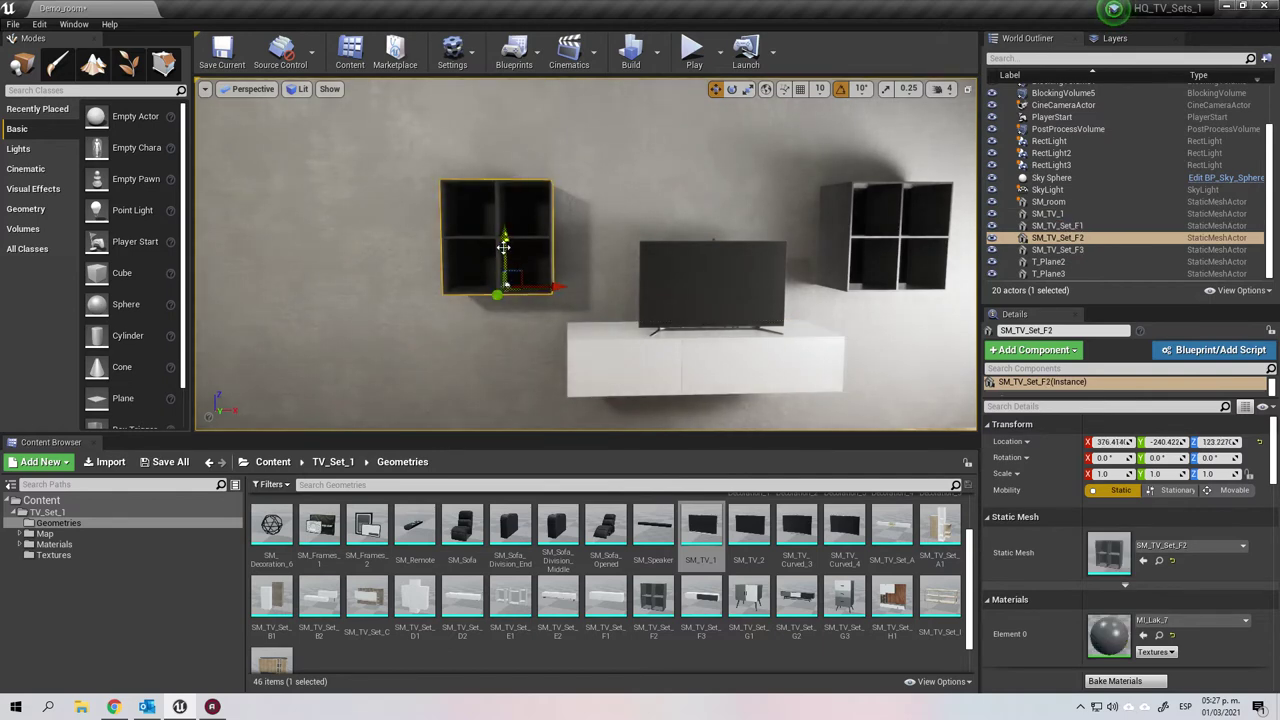
pyautogui.keyDown('alt'); pyautogui.moveTo(503, 246); pyautogui.dragTo(503, 353); pyautogui.keyUp('alt')
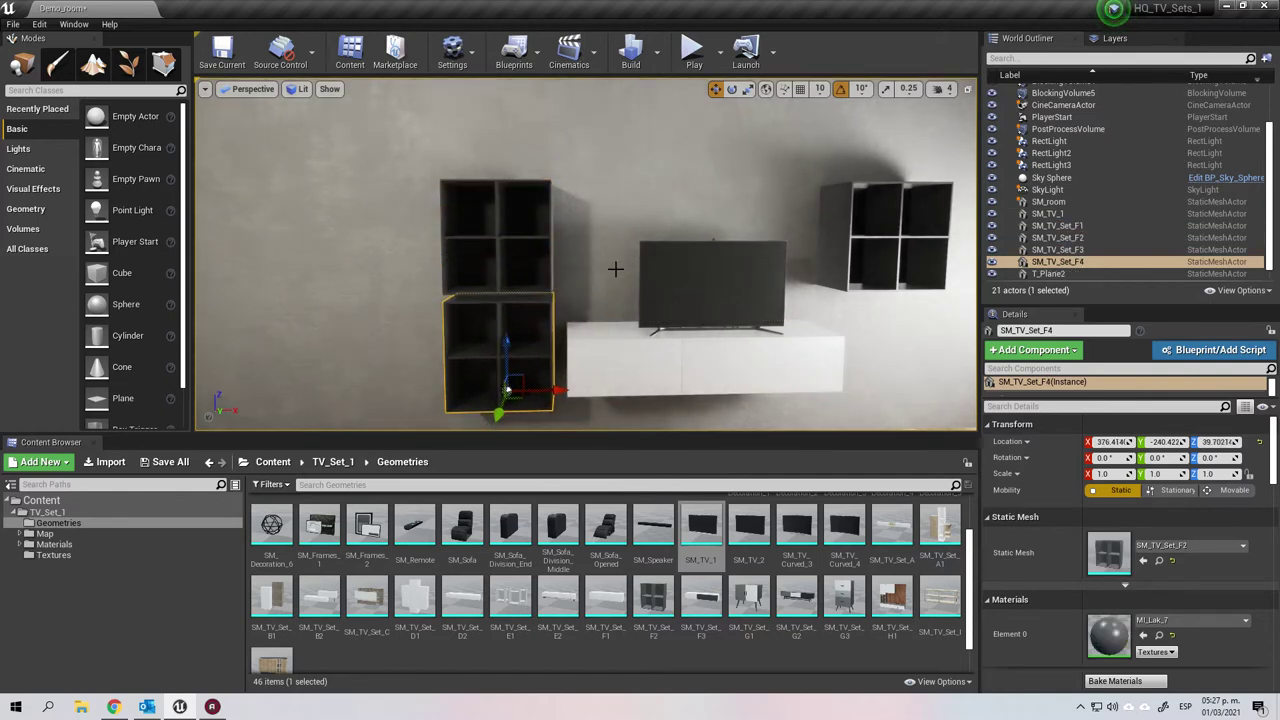
# Raise the two stacked left shelf units together slightly on the wall.
pyautogui.click(400, 330)
pyautogui.moveTo(400, 330); pyautogui.dragTo(389, 352, button='right')
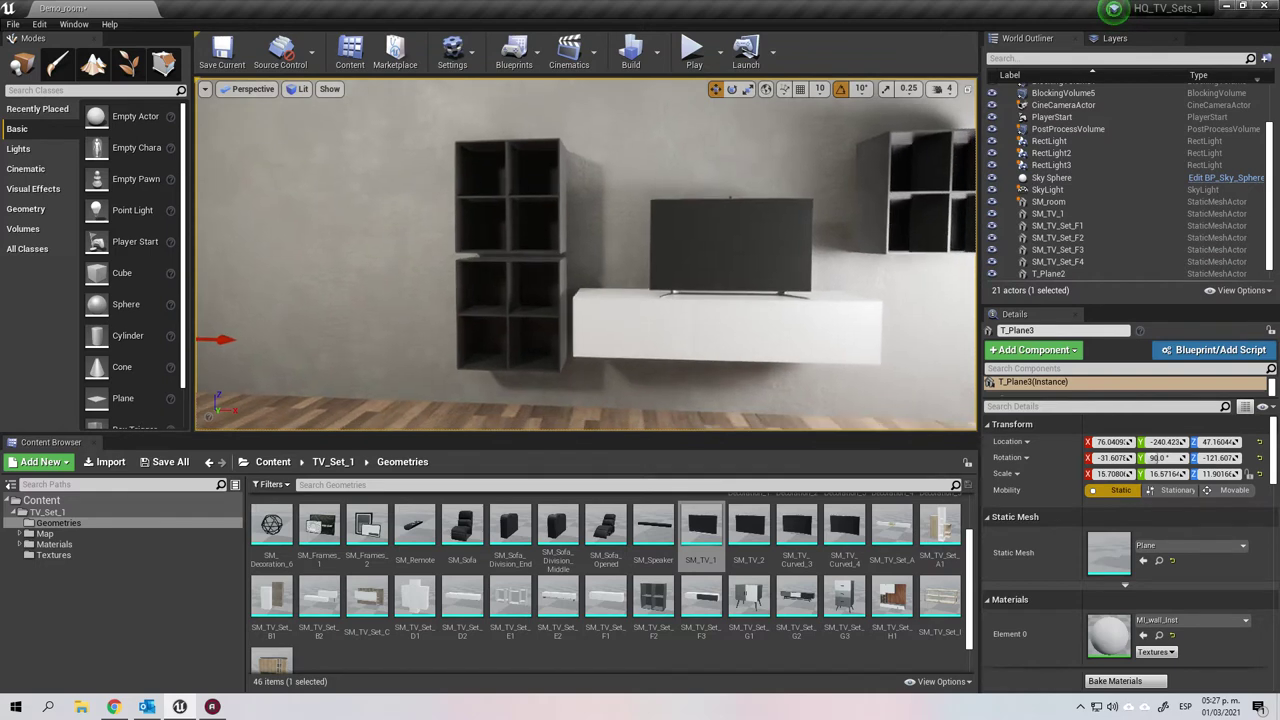
pyautogui.click(520, 355)
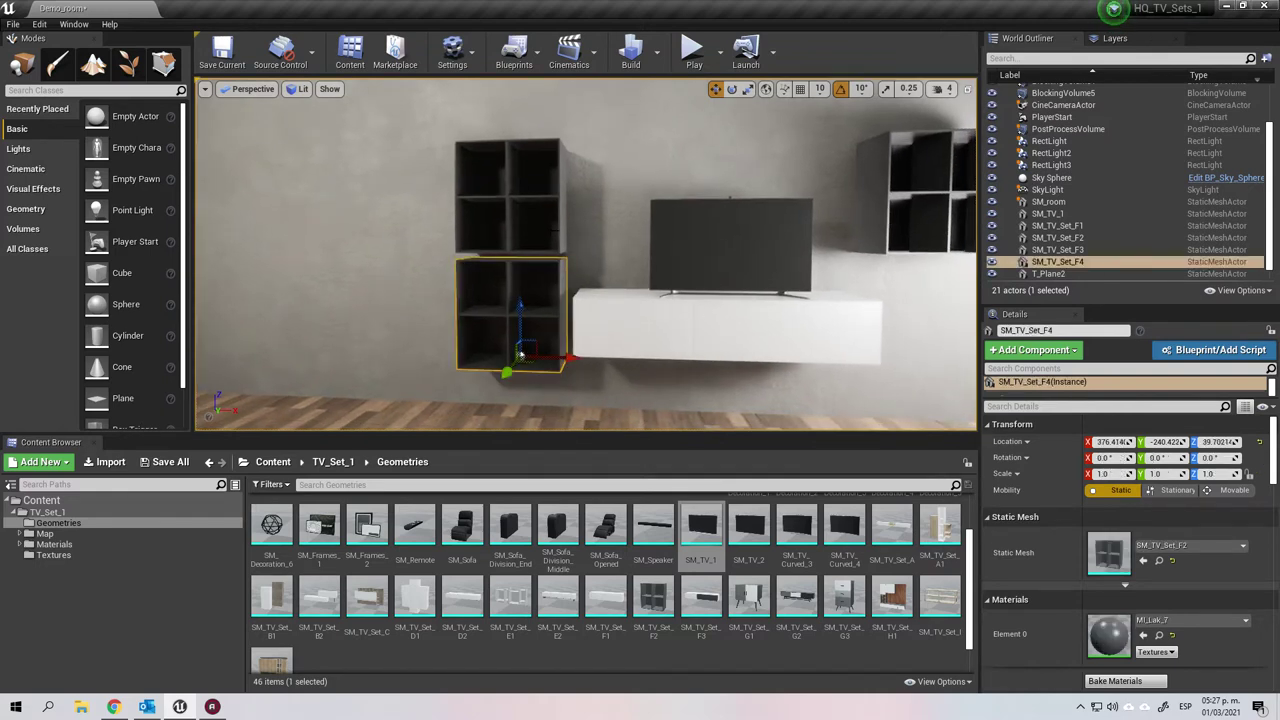
pyautogui.keyDown('ctrl'); pyautogui.click(516, 238); pyautogui.keyUp('ctrl')
pyautogui.click(686, 196)
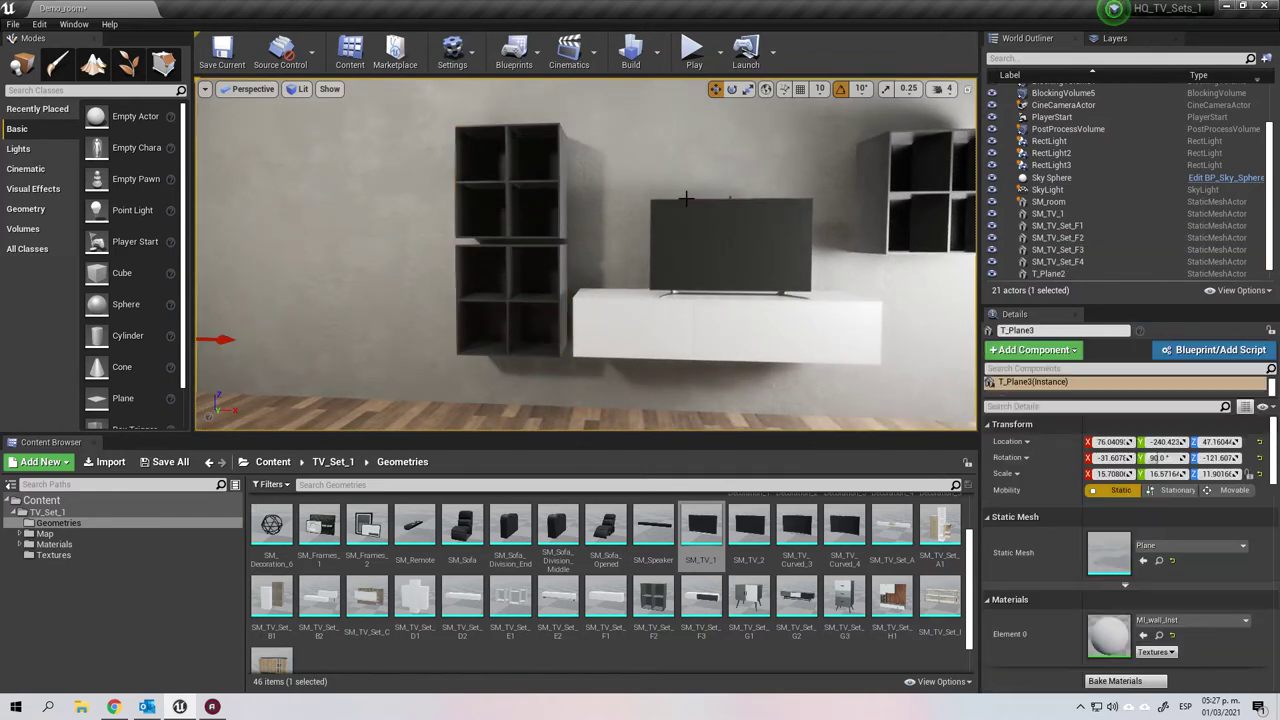
# Shift the television left on the console and place SM_Remote to the right of it.
pyautogui.click(740, 273)
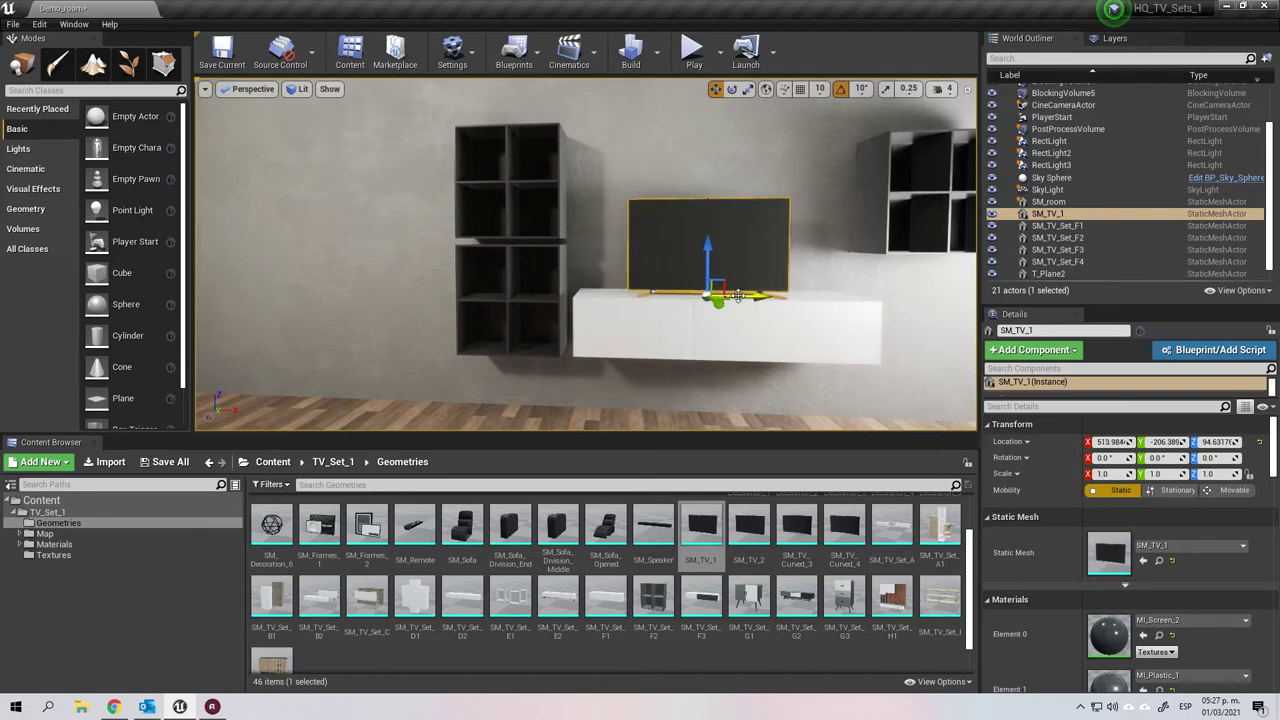
pyautogui.click(519, 312)
pyautogui.moveTo(519, 312); pyautogui.dragTo(562, 332, button='right')
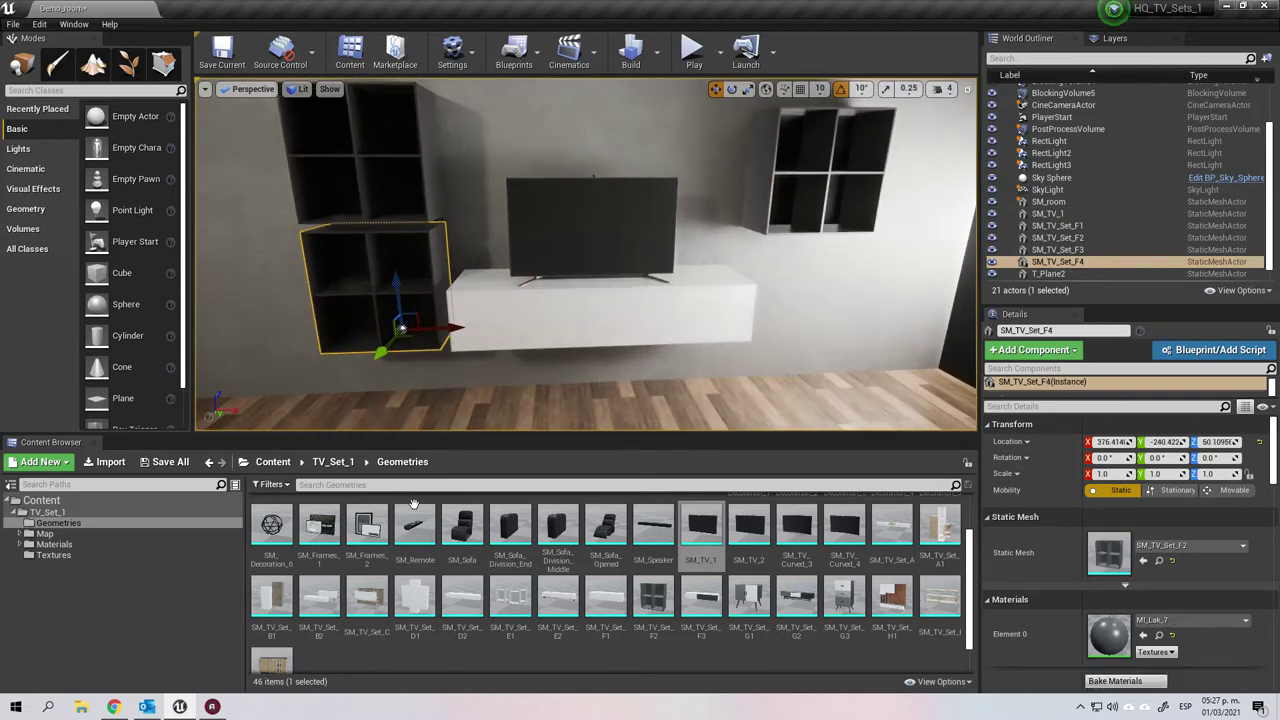
pyautogui.moveTo(414, 503); pyautogui.dragTo(668, 351)
pyautogui.moveTo(701, 273); pyautogui.dragTo(701, 273)
pyautogui.click(569, 374)
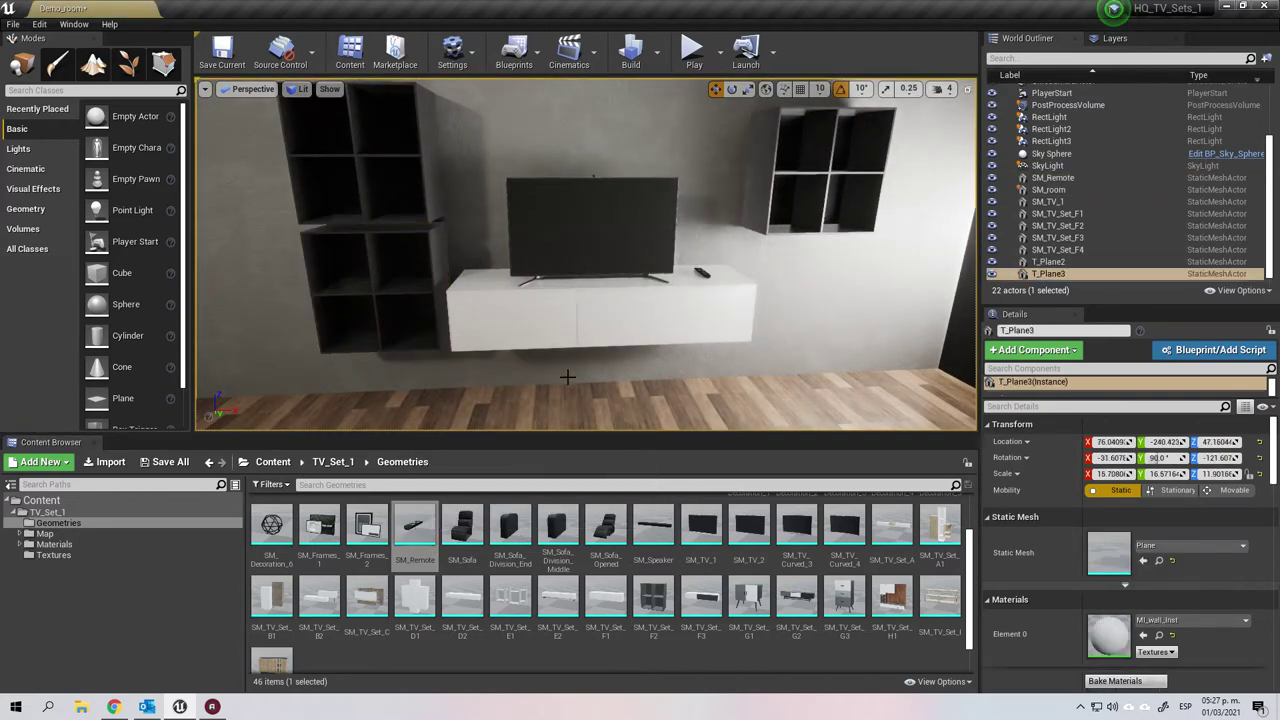
# Delete the lower of the two stacked left shelf units.
pyautogui.moveTo(569, 374); pyautogui.dragTo(551, 325, button='right')
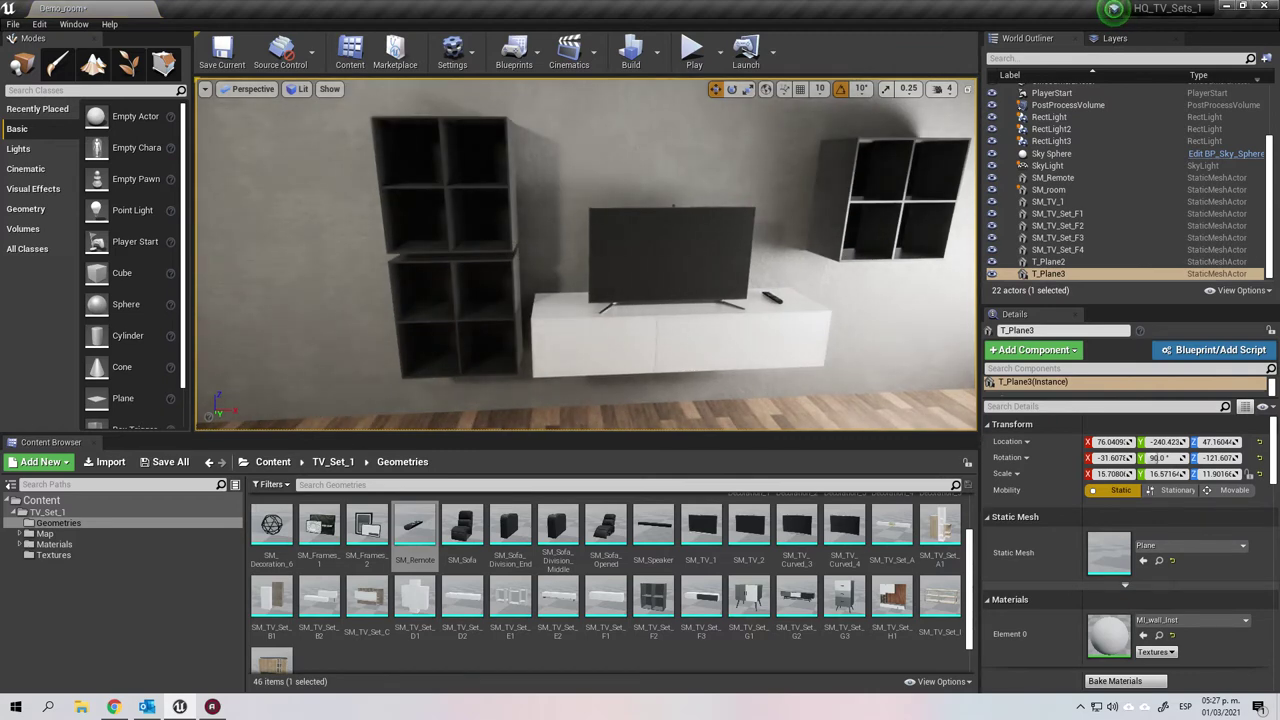
pyautogui.click(505, 330)
pyautogui.press('Delete')
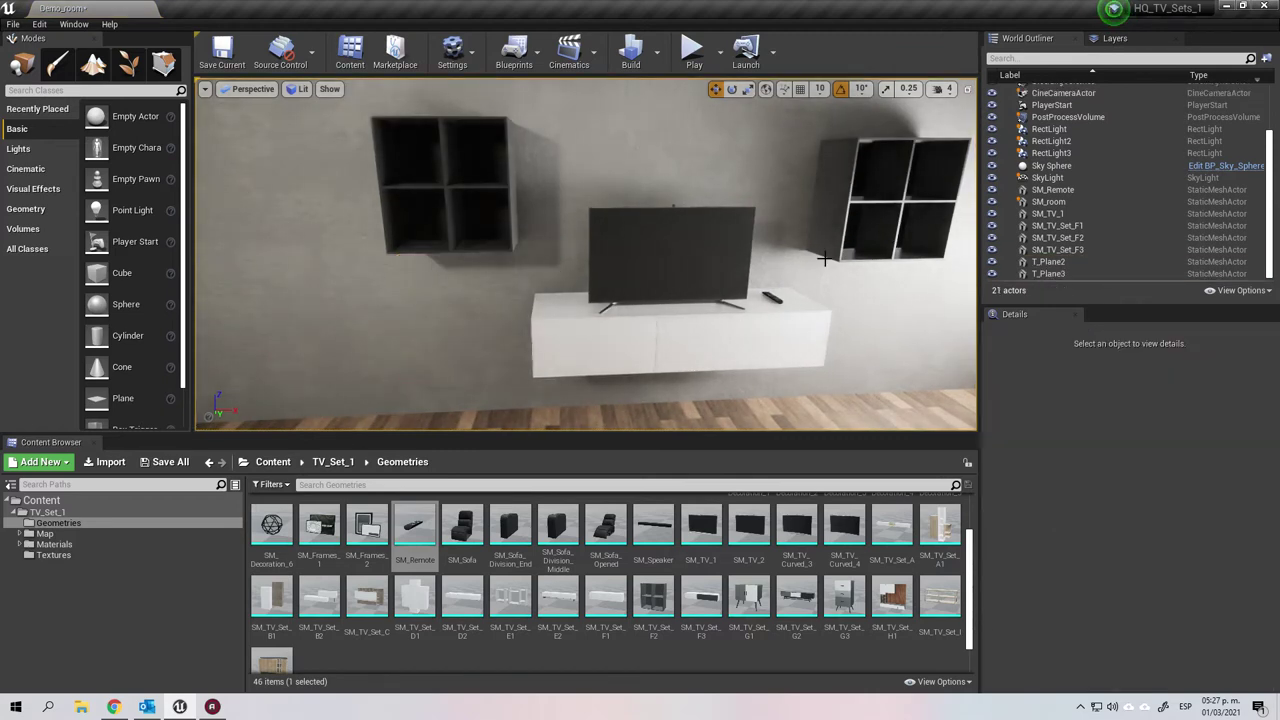
# Place SM_Books_4 in the lower right compartment and SM_Books_3 in the lower left compartment of the left shelf unit.
pyautogui.moveTo(623, 306); pyautogui.dragTo(594, 222)
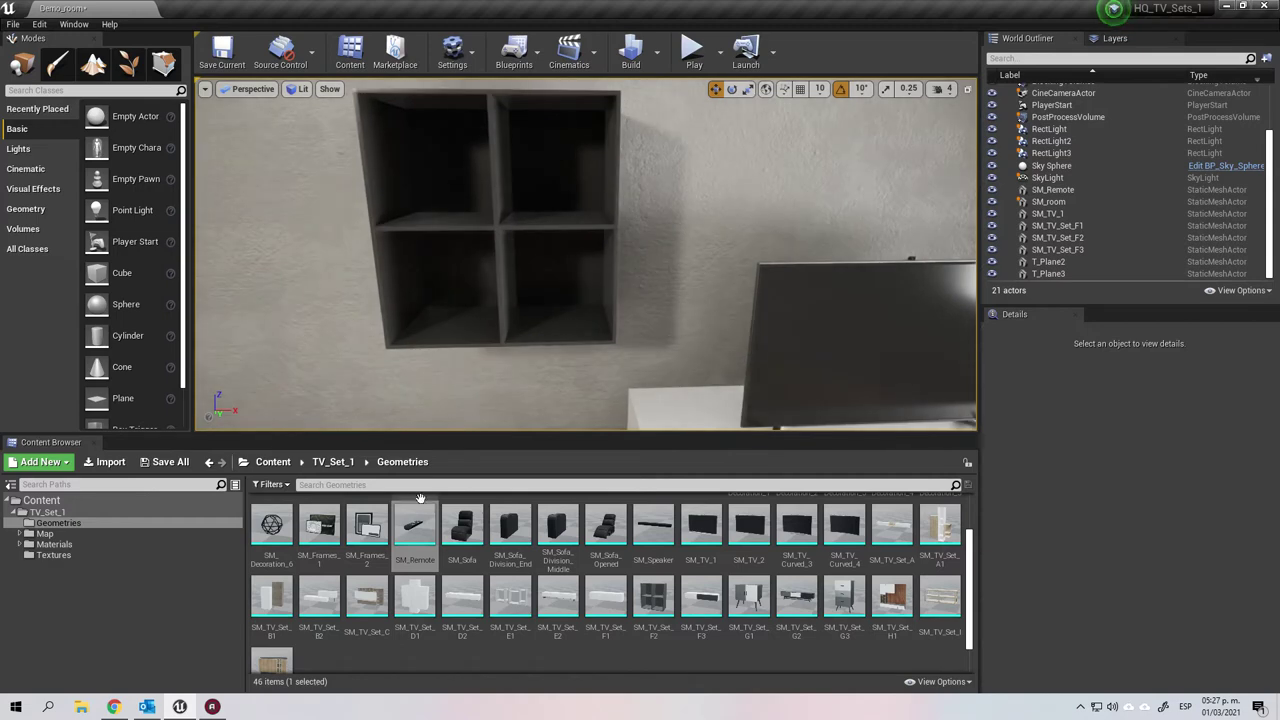
pyautogui.scroll(3, 605, 561)
pyautogui.moveTo(509, 517); pyautogui.dragTo(573, 326)
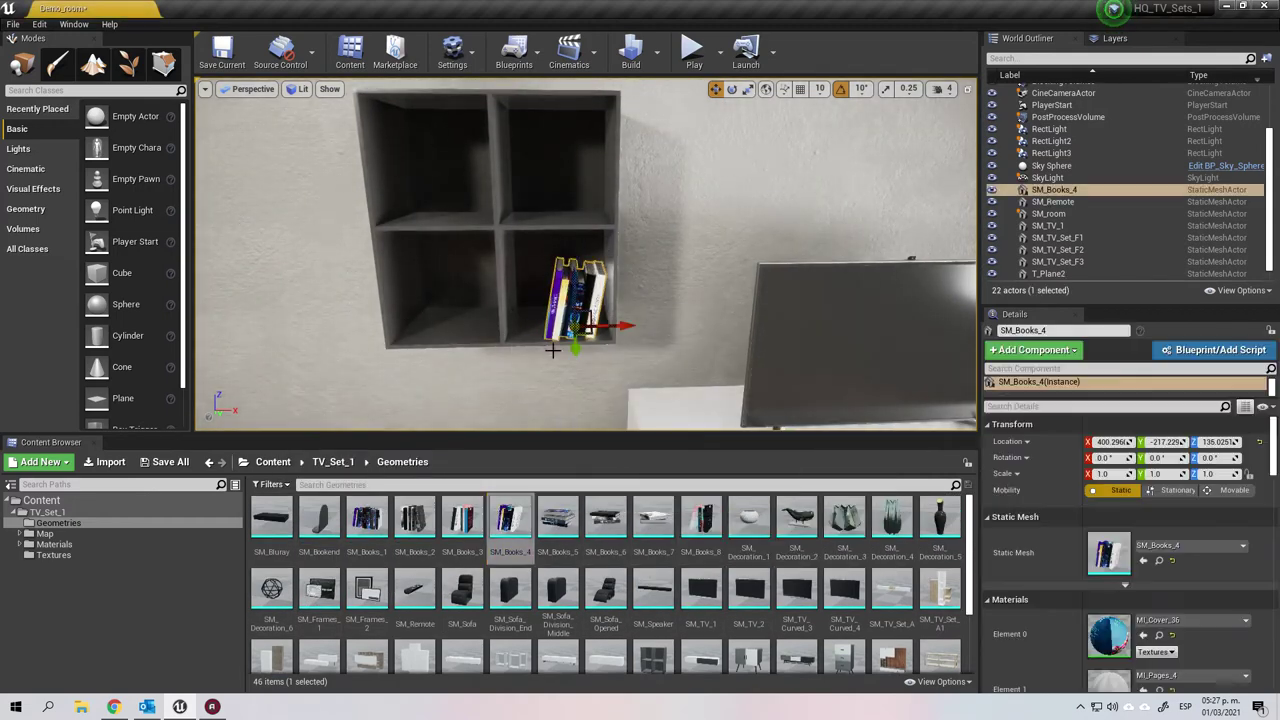
pyautogui.moveTo(459, 522); pyautogui.dragTo(482, 331)
# Stack SM_Books_5 and SM_Books_6 in the left shelf's upper right compartment and place SM_Decoration_3 in the upper left one.
pyautogui.moveTo(558, 520); pyautogui.dragTo(574, 342)
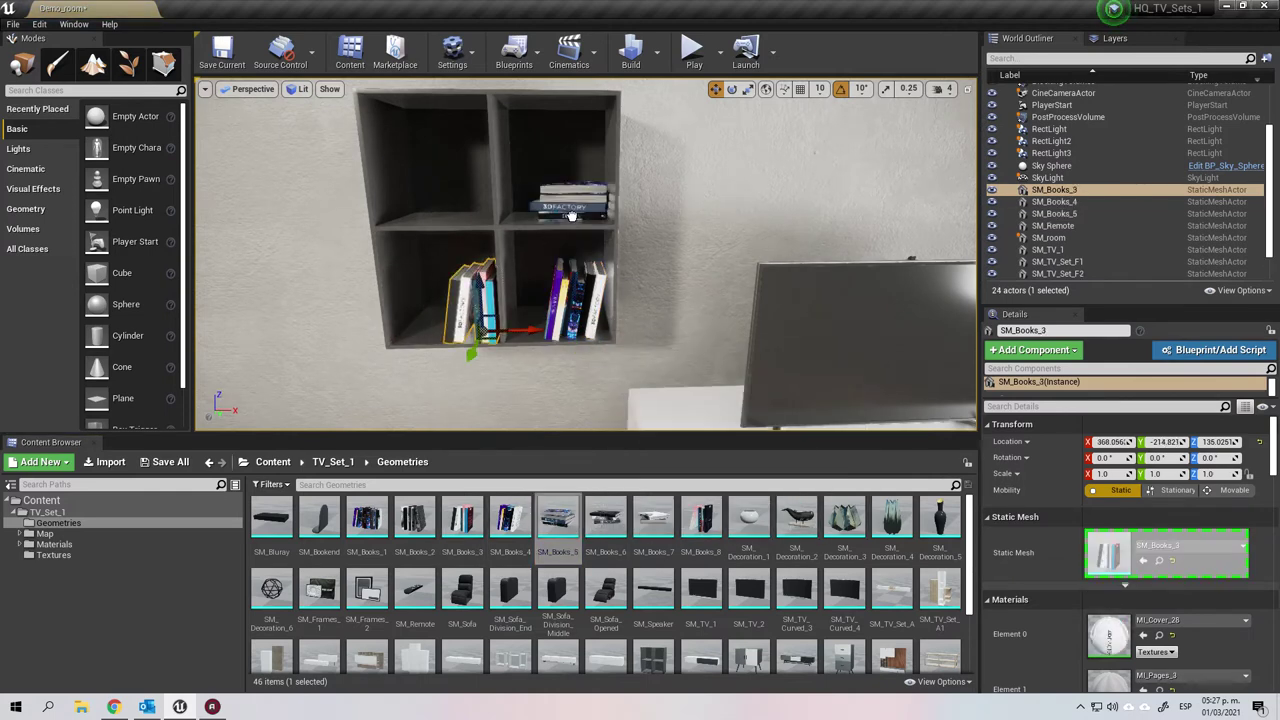
pyautogui.moveTo(570, 218); pyautogui.dragTo(570, 219)
pyautogui.moveTo(609, 514); pyautogui.dragTo(568, 185)
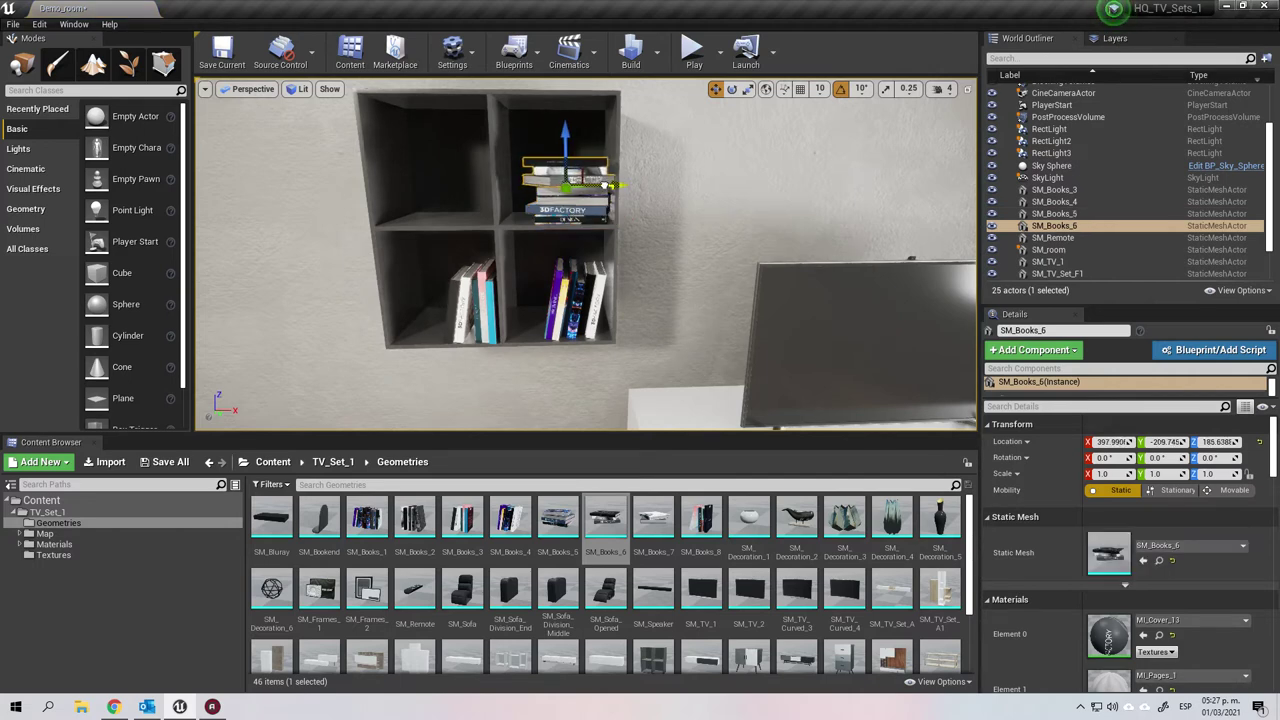
pyautogui.moveTo(844, 517); pyautogui.dragTo(456, 204)
# Place SM_Books_1 in the lower left compartment of the right shelf unit.
pyautogui.click(560, 314)
pyautogui.press('s')
pyautogui.moveTo(663, 267); pyautogui.dragTo(890, 296, button='right')
pyautogui.press('w')
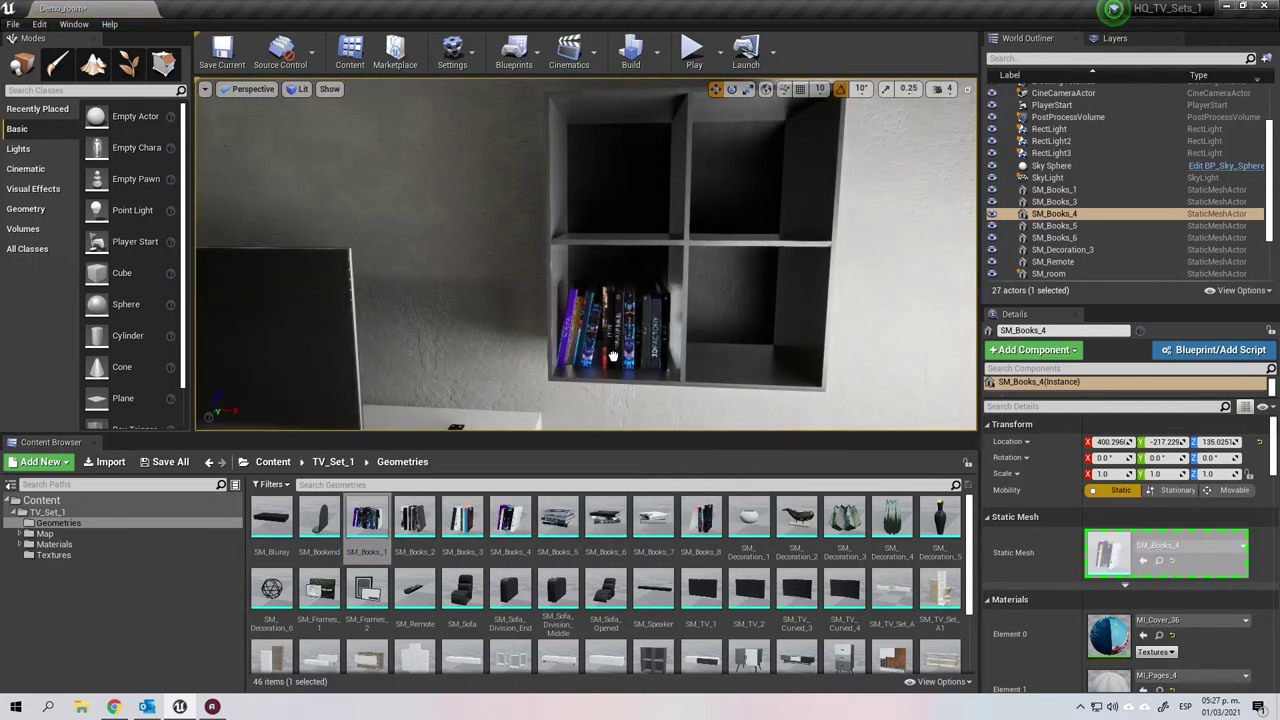
pyautogui.moveTo(614, 366); pyautogui.dragTo(614, 368)
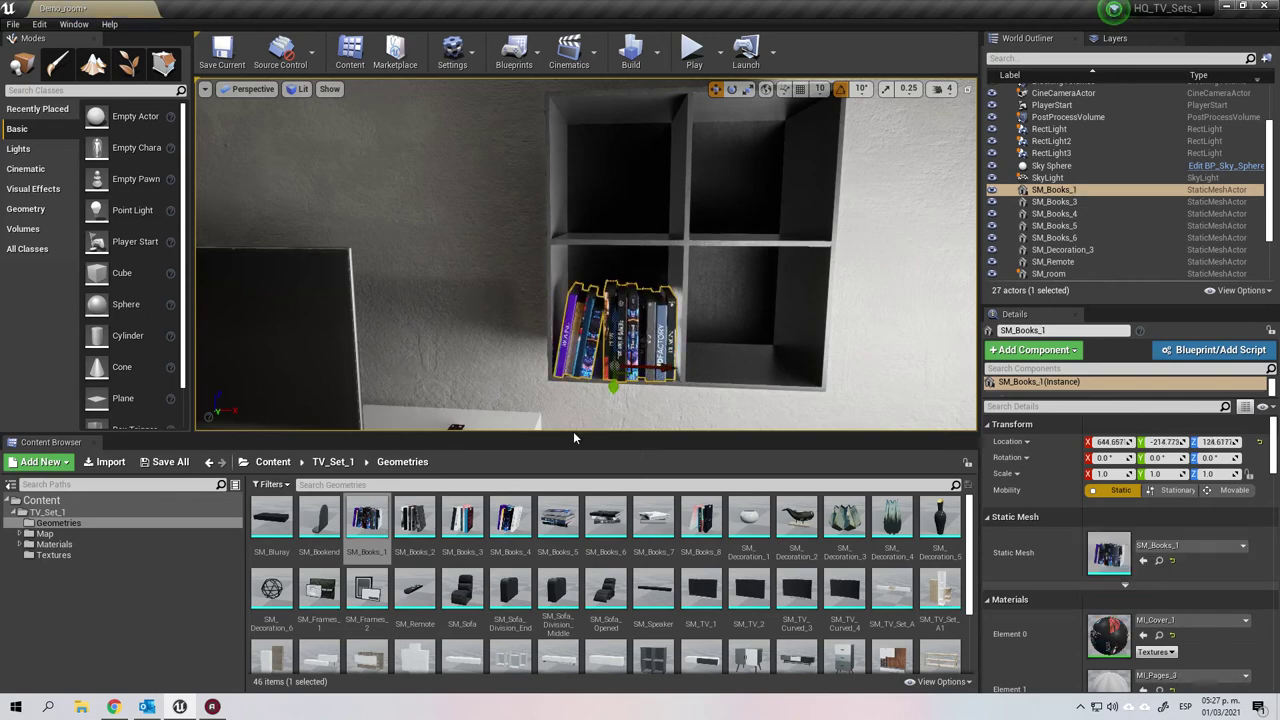
# Fill the right shelf's other compartments with SM_Decoration_1 at lower right, another SM_Decoration_3 at upper right and SM_Books_7 at upper left.
pyautogui.moveTo(749, 518); pyautogui.dragTo(718, 362)
pyautogui.moveTo(844, 520); pyautogui.dragTo(737, 234)
pyautogui.moveTo(653, 518); pyautogui.dragTo(617, 237)
# Examine the complete decorated TV arrangement from the front and from the side.
pyautogui.moveTo(617, 237); pyautogui.dragTo(573, 244, button='right')
pyautogui.press('s')
pyautogui.moveTo(912, 293); pyautogui.dragTo(615, 346, button='right')
pyautogui.press('w')
pyautogui.press('a')
pyautogui.moveTo(926, 239)
pyautogui.mouseDown(button='right')
pyautogui.moveTo(902, 244)
pyautogui.moveTo(926, 239)
pyautogui.mouseUp(button='right')
pyautogui.press('s')
pyautogui.moveTo(631, 346); pyautogui.dragTo(630, 317, button='right')
pyautogui.moveTo(693, 349); pyautogui.dragTo(696, 312, button='middle')
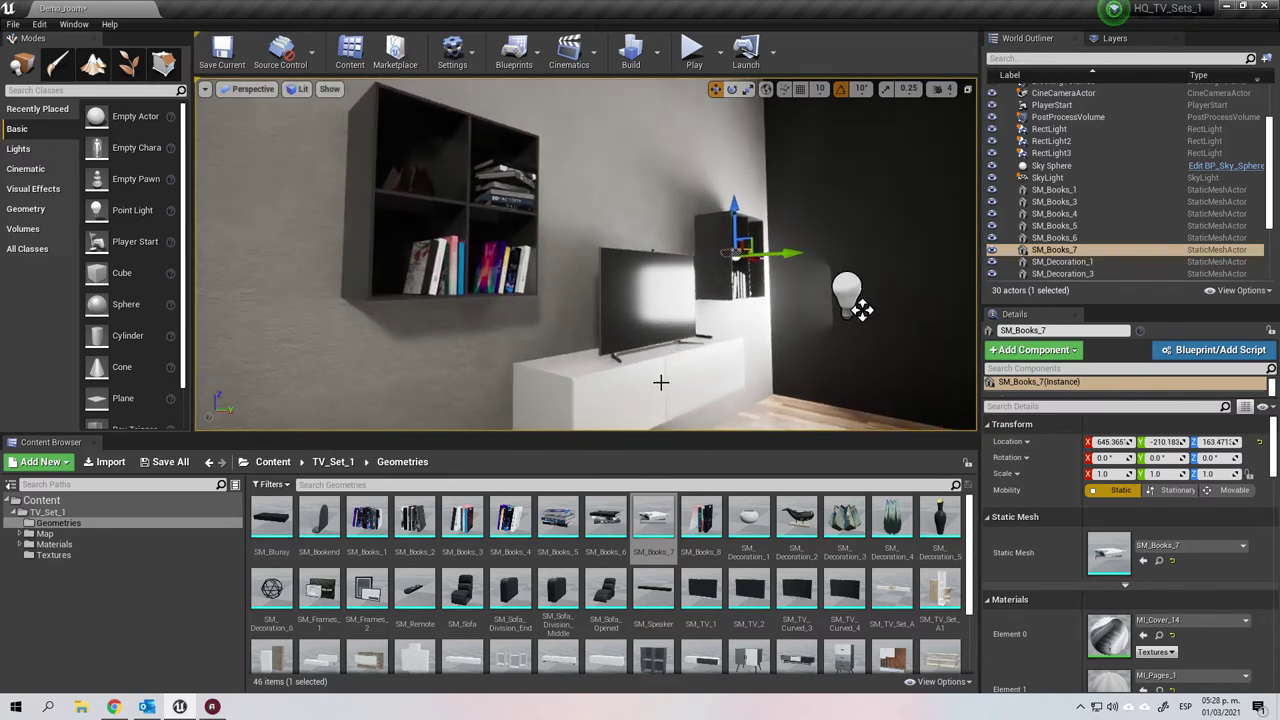
# Delete the SM_TV_Set_F1 console and the SM_TV_1 television.
pyautogui.click(661, 383)
pyautogui.press('Delete')
pyautogui.click(640, 316)
pyautogui.press('Delete')
# Delete SM_Books_4, SM_Books_3, SM_Books_6 and the SM_Decoration_3 ornament from the left shelf unit.
pyautogui.click(488, 292)
pyautogui.hotkey('ctrl', 'z')
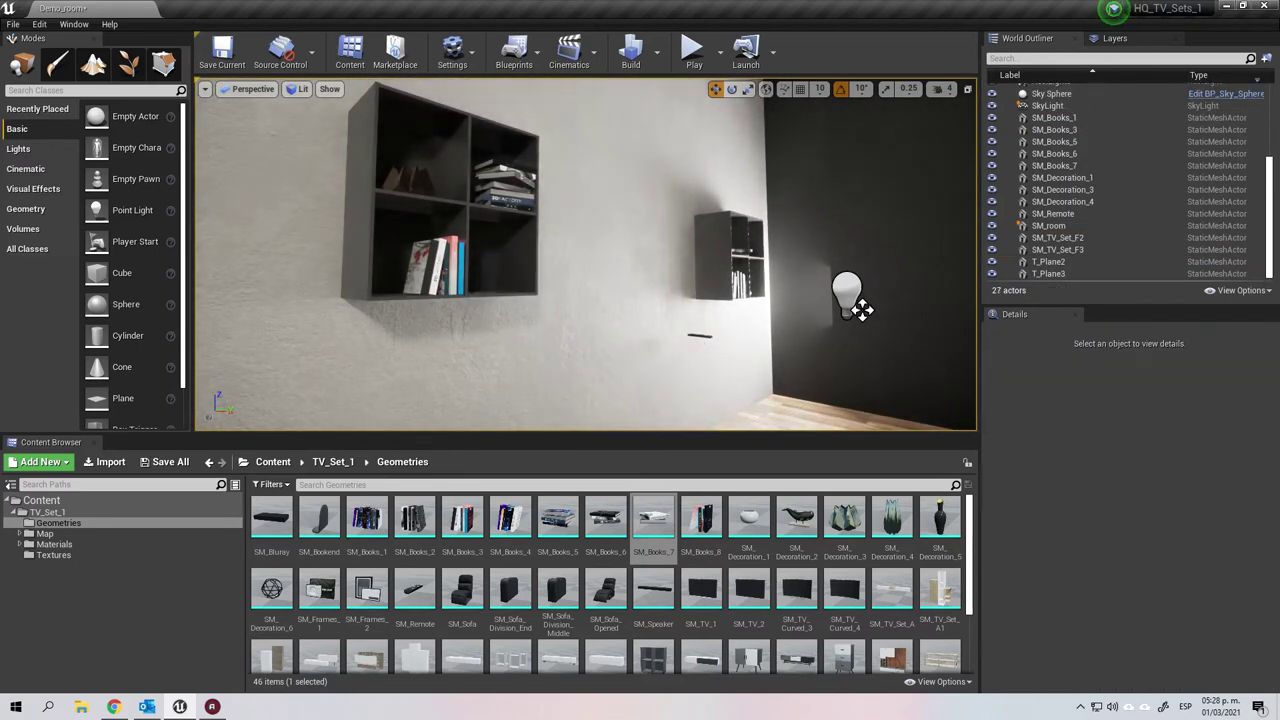
pyautogui.hotkey('ctrl', 'z')
pyautogui.hotkey('ctrl', 'z')
pyautogui.hotkey('ctrl', 'z')
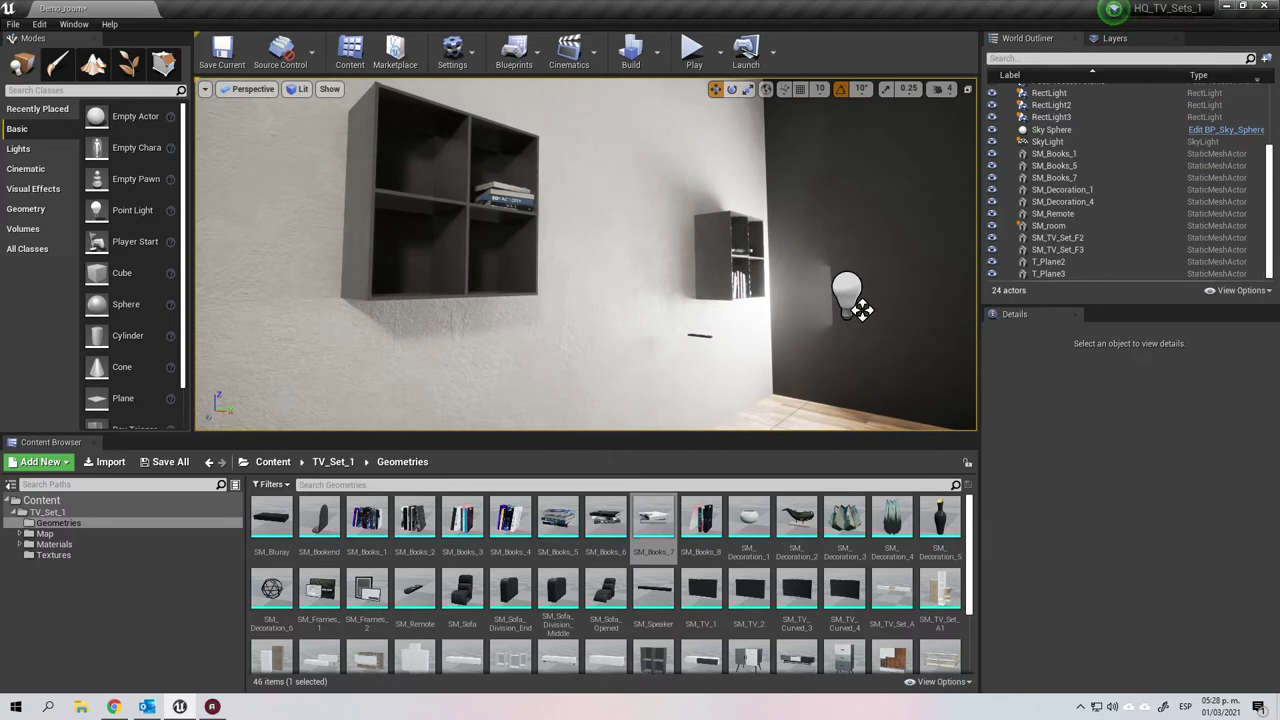
# Clear the wall by deleting SM_Remote, both shelf units and the remaining books and ornaments.
pyautogui.click(700, 336)
pyautogui.press('Delete')
pyautogui.click(713, 281)
pyautogui.press('Delete')
pyautogui.hotkey('ctrl', 'z')
pyautogui.hotkey('ctrl', 'z')
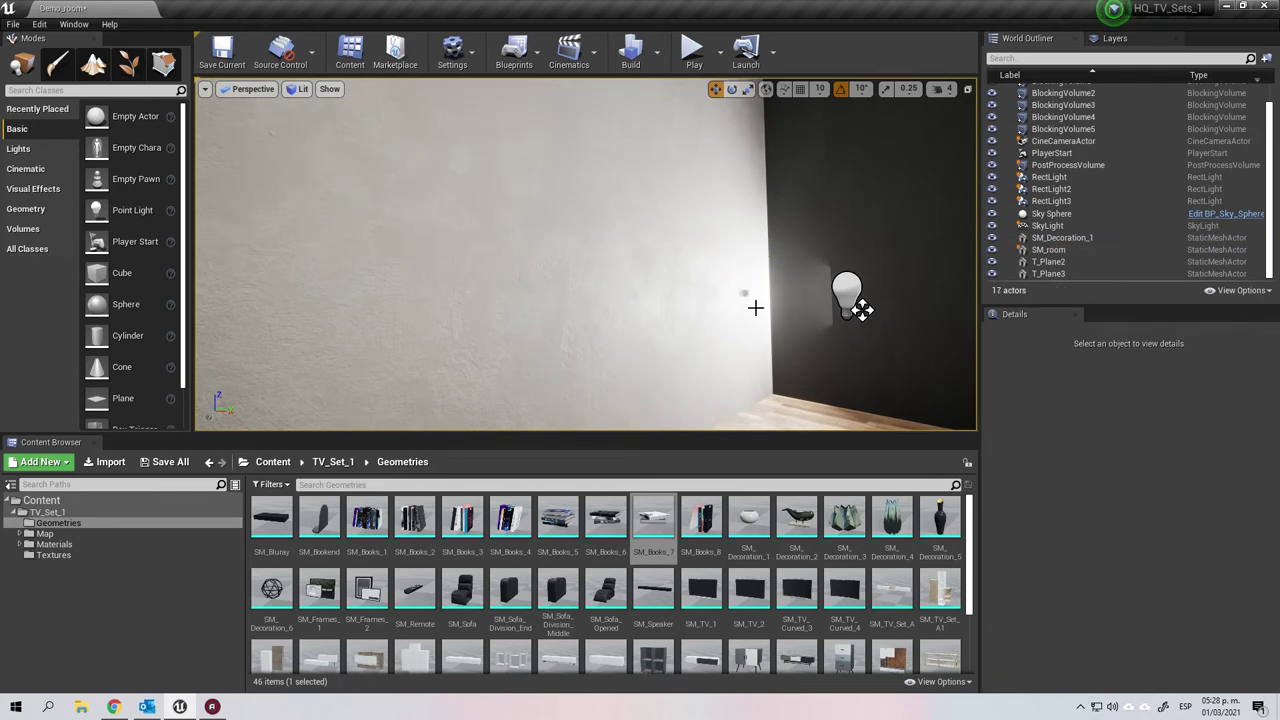
# Place the SM_TV_Set_G2 console against the light wall and mount SM_TV_Curved_4 above it.
pyautogui.scroll(-2, 750, 577)
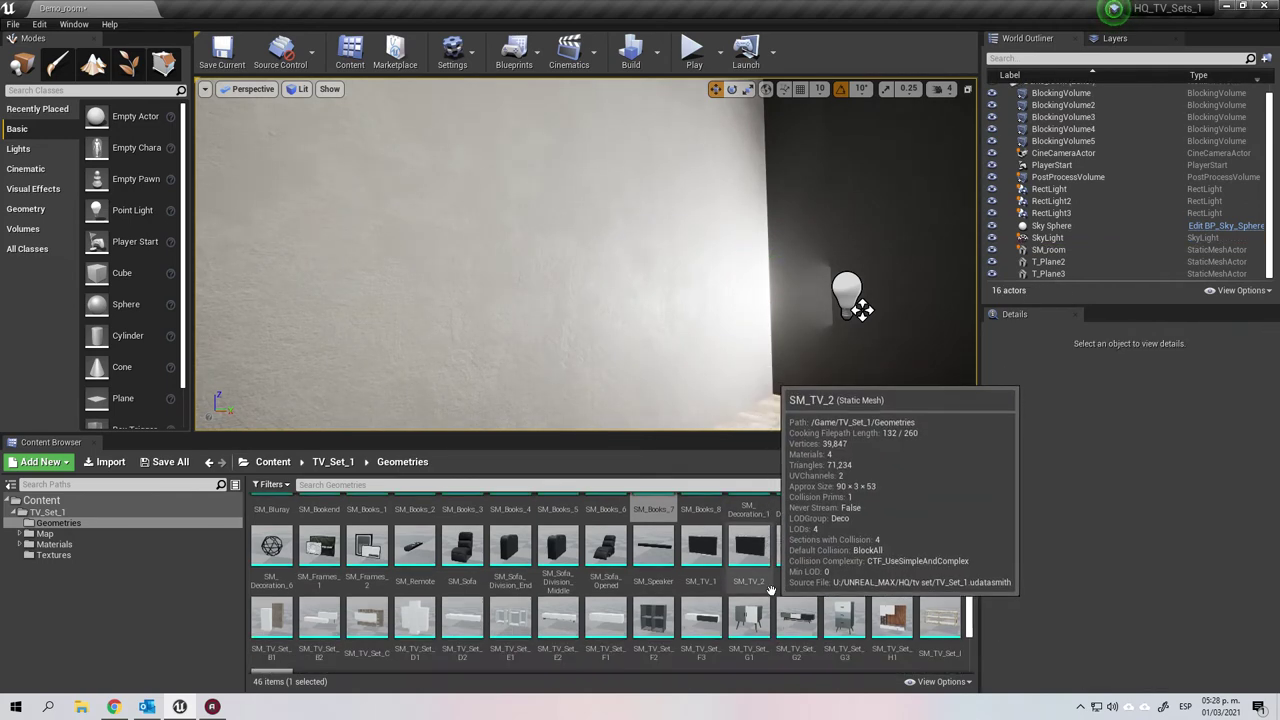
pyautogui.moveTo(755, 381); pyautogui.dragTo(745, 350, button='right')
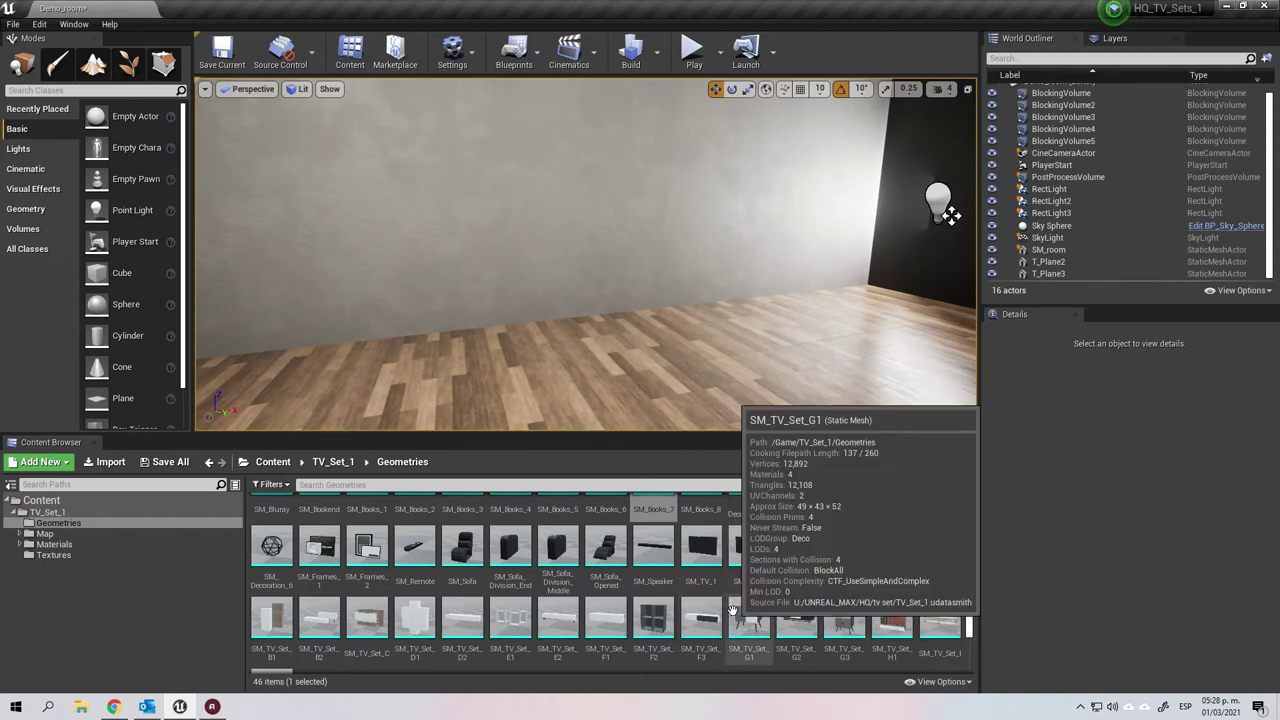
pyautogui.moveTo(812, 606); pyautogui.dragTo(585, 318)
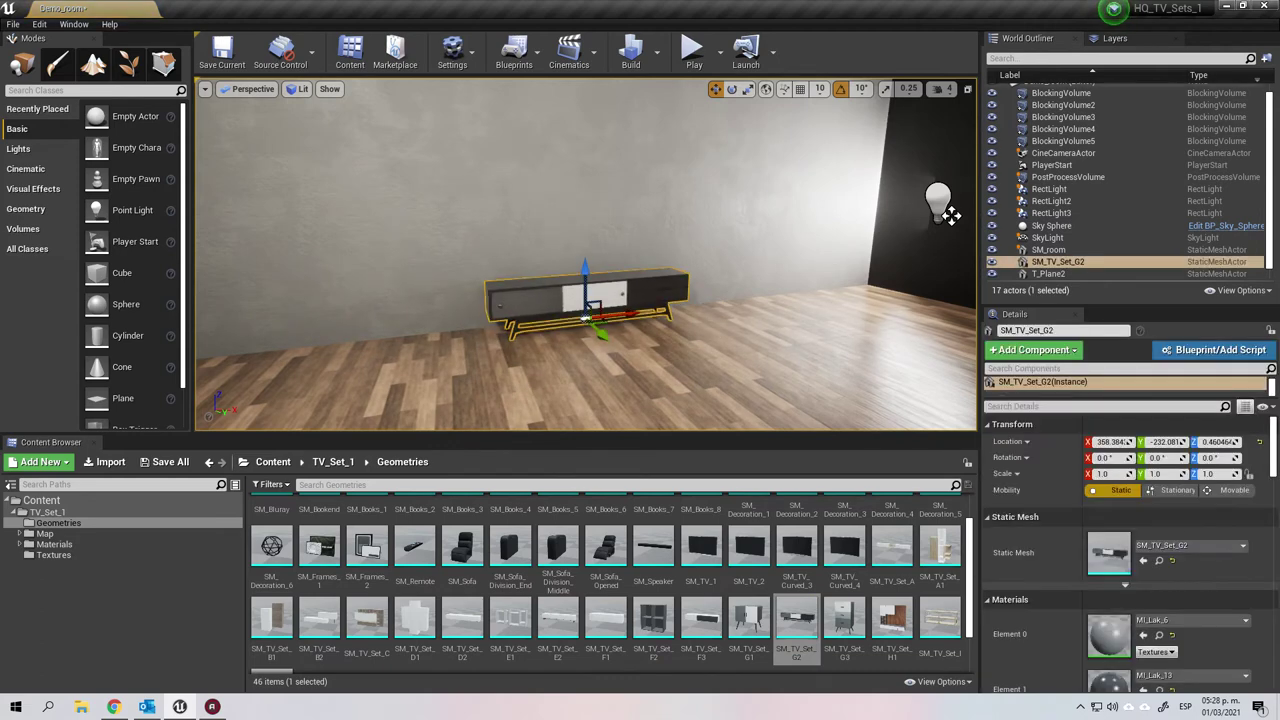
pyautogui.click(590, 350)
pyautogui.moveTo(590, 350); pyautogui.dragTo(550, 315, button='right')
pyautogui.moveTo(732, 365); pyautogui.dragTo(722, 390, button='right')
pyautogui.moveTo(844, 548); pyautogui.dragTo(632, 264)
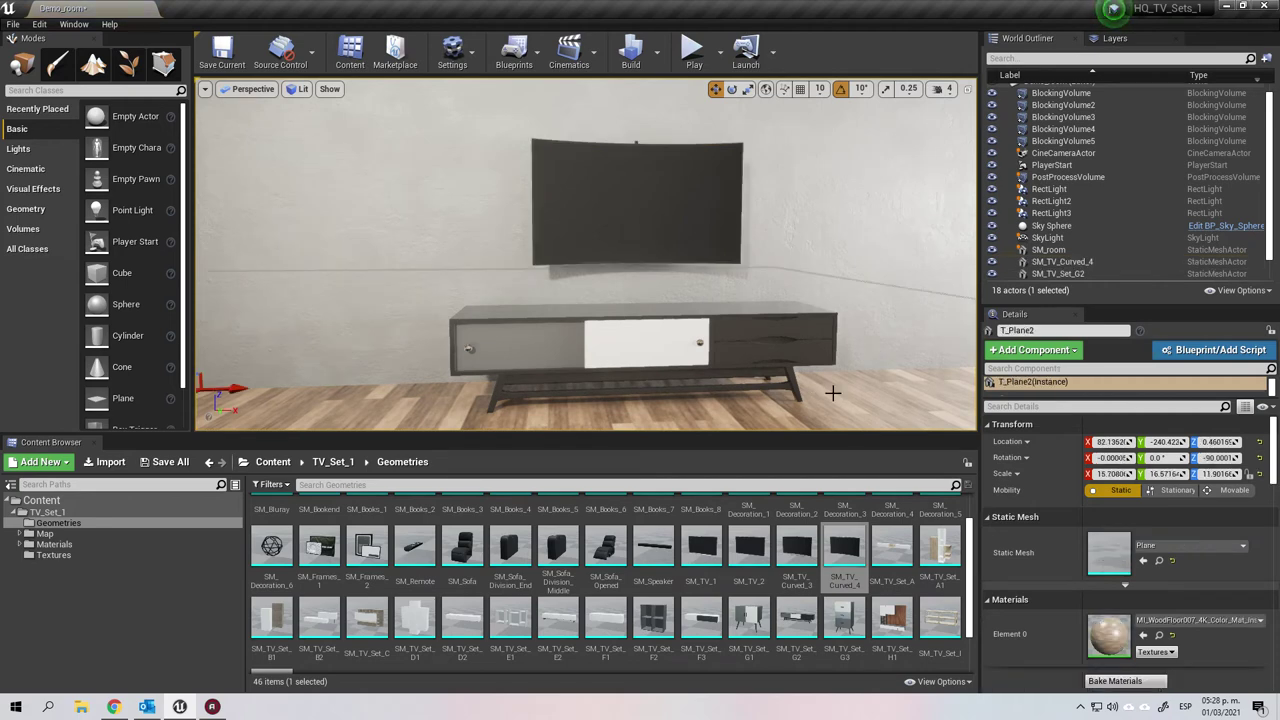
# Place the SM_TV_Set_G1 cabinet to the left of the console and the SM_TV_Set_G3 drawer cabinet to its right.
pyautogui.moveTo(762, 611); pyautogui.dragTo(352, 355)
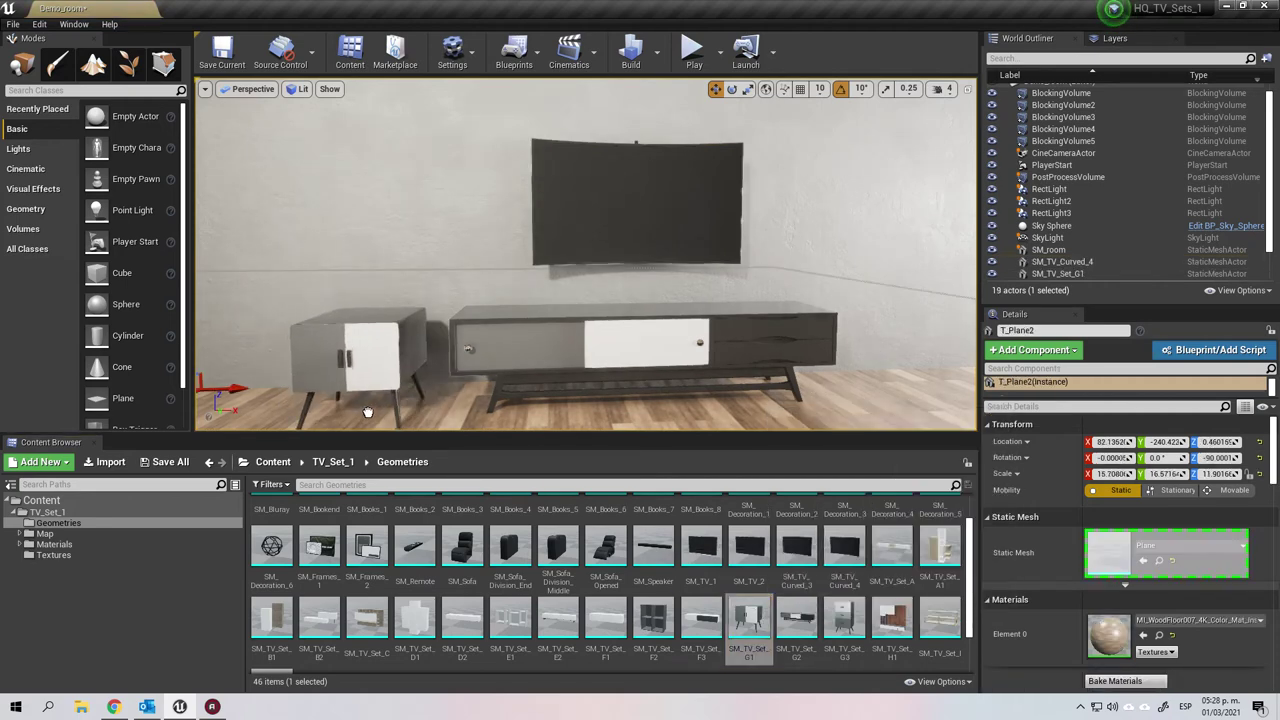
pyautogui.moveTo(364, 418); pyautogui.dragTo(368, 418)
pyautogui.scroll(-4, 512, 332)
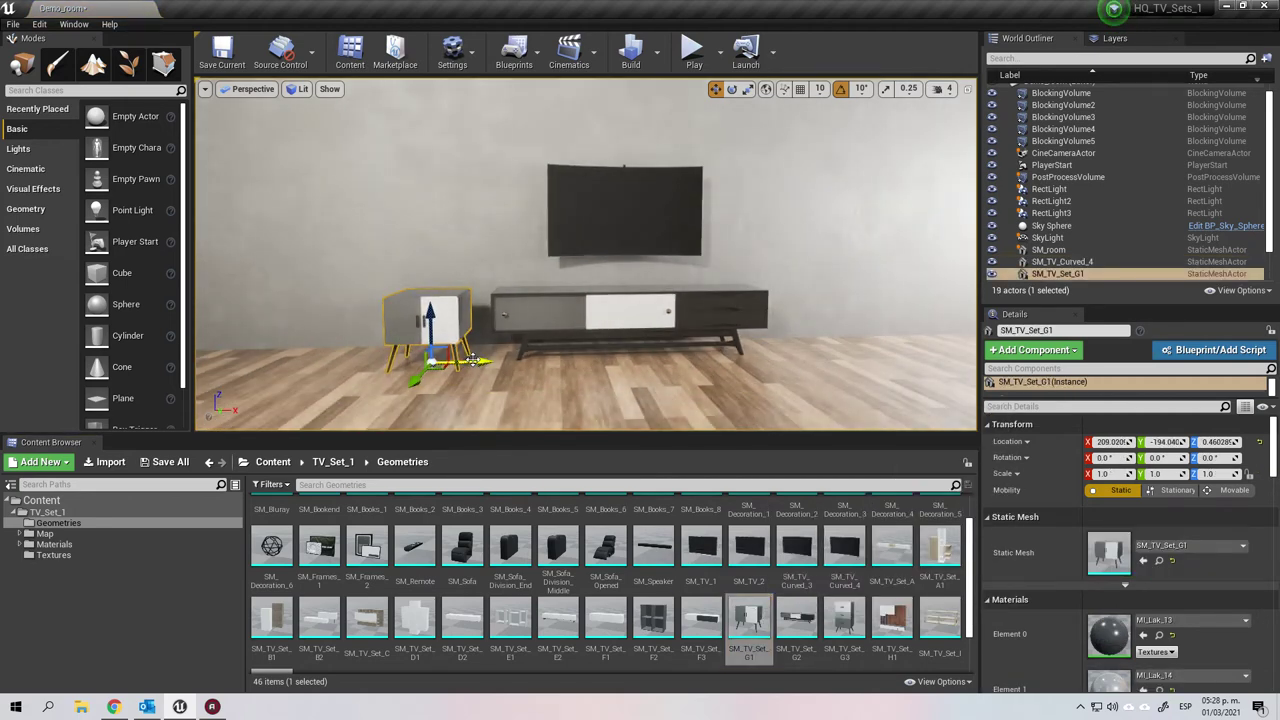
pyautogui.moveTo(843, 618); pyautogui.dragTo(827, 347)
pyautogui.click(740, 384)
# Move the RectLight beside the dark wall away from the TV wall, to a Y location of about -5.5.
pyautogui.moveTo(740, 384); pyautogui.dragTo(705, 253, button='right')
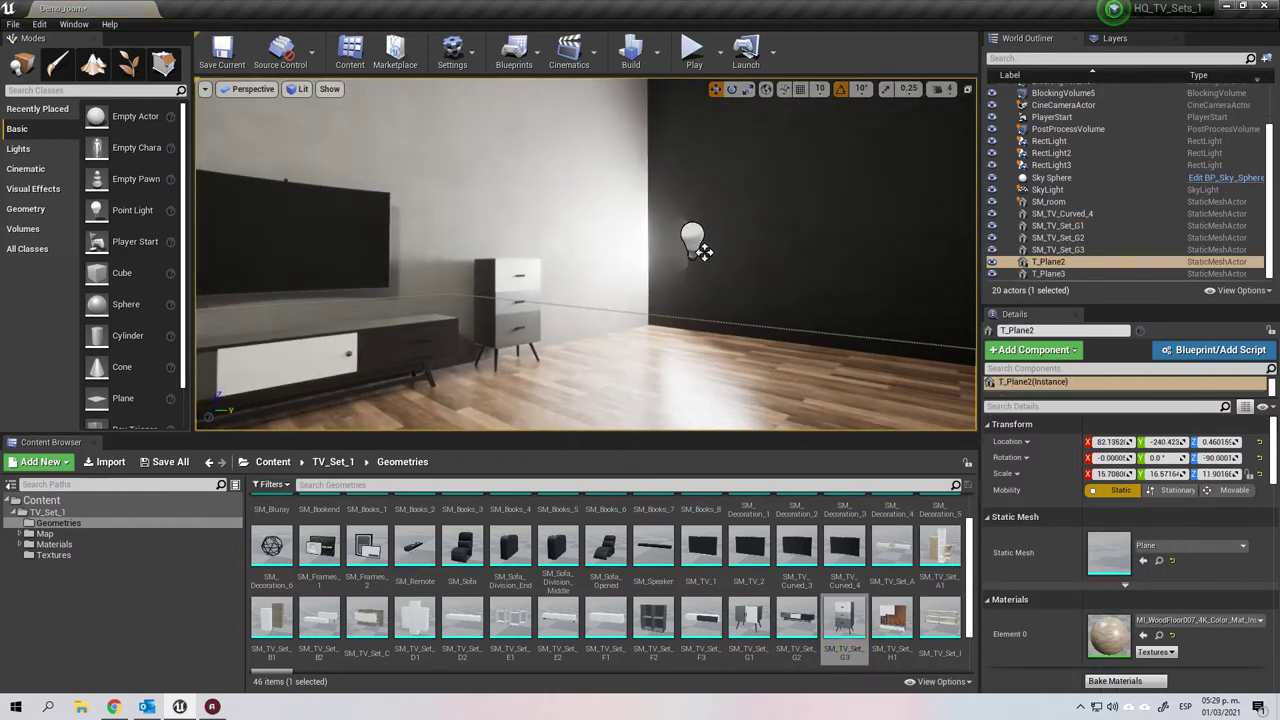
pyautogui.click(693, 238)
pyautogui.moveTo(744, 239); pyautogui.dragTo(919, 247)
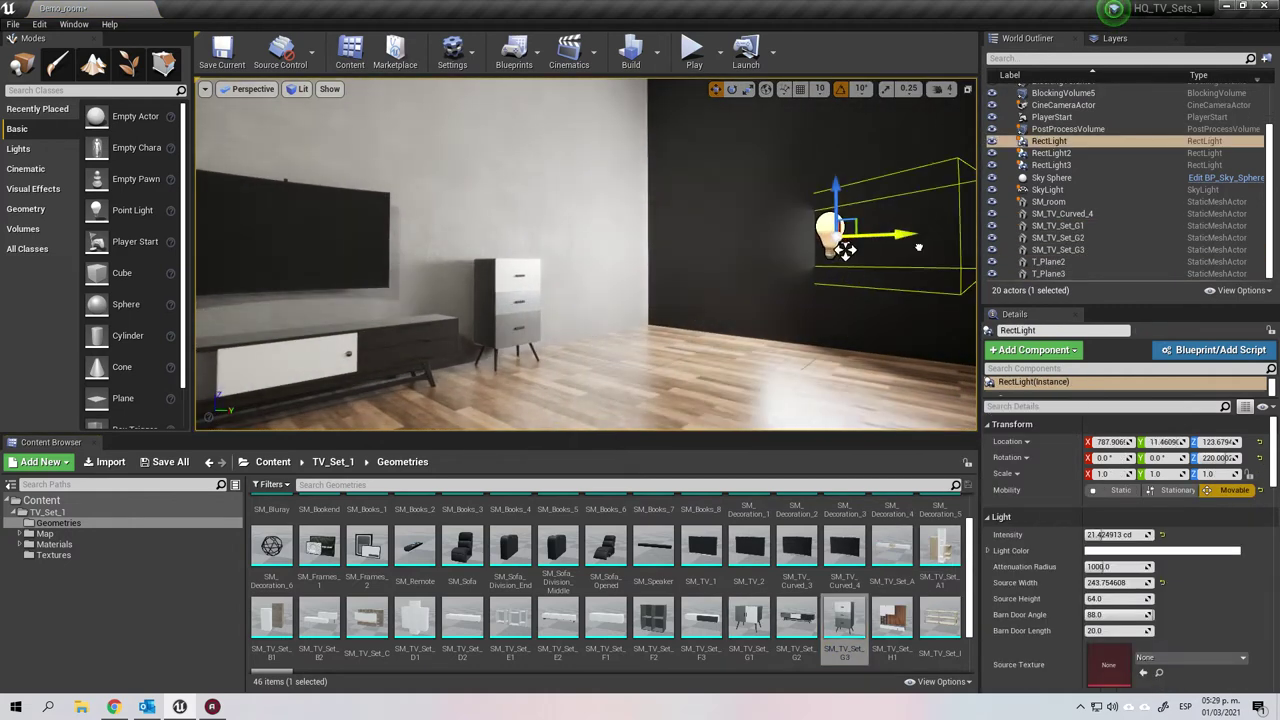
pyautogui.moveTo(896, 248); pyautogui.dragTo(802, 341, button='right')
# Place SM_Speaker, SM_Remote and SM_Frames_1 on top of the SM_TV_Set_G2 console.
pyautogui.scroll(5, 789, 338)
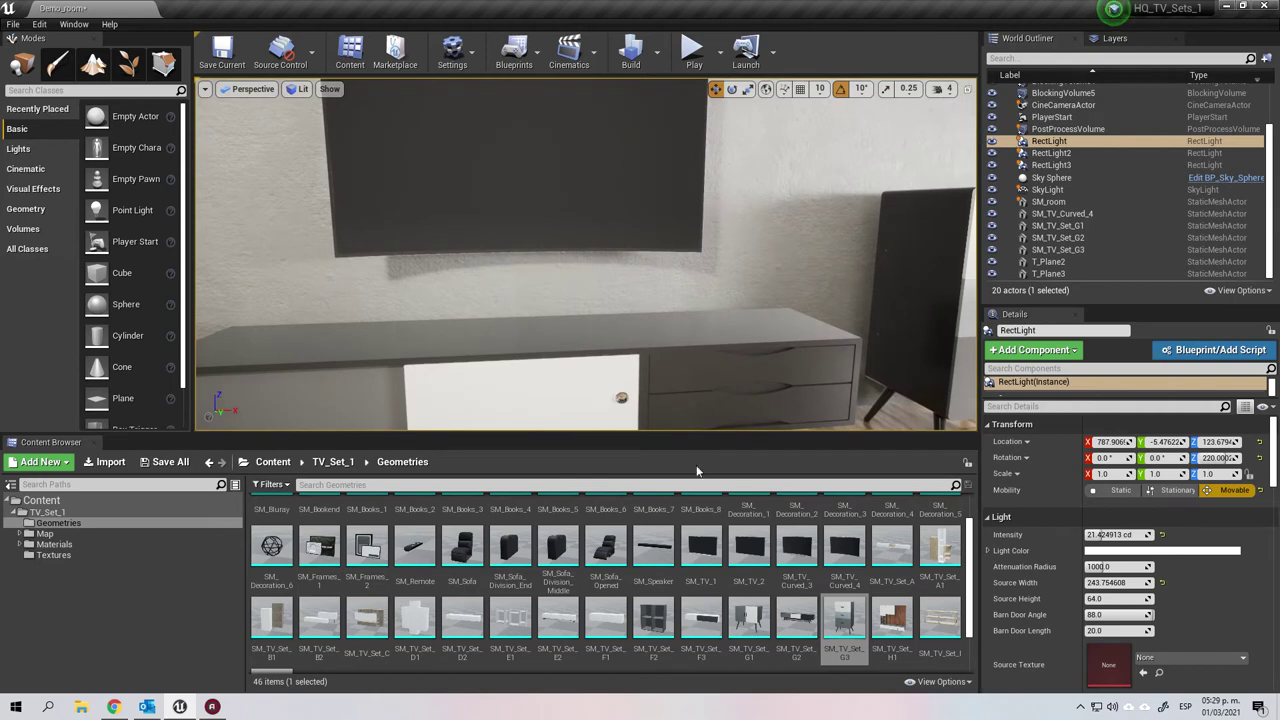
pyautogui.moveTo(653, 548); pyautogui.dragTo(528, 316)
pyautogui.moveTo(418, 545); pyautogui.dragTo(349, 339)
pyautogui.moveTo(320, 545); pyautogui.dragTo(737, 314)
# Shift the SM_TV_Curved_4 television slightly to the left along the wall.
pyautogui.moveTo(638, 257); pyautogui.dragTo(638, 257, button='right')
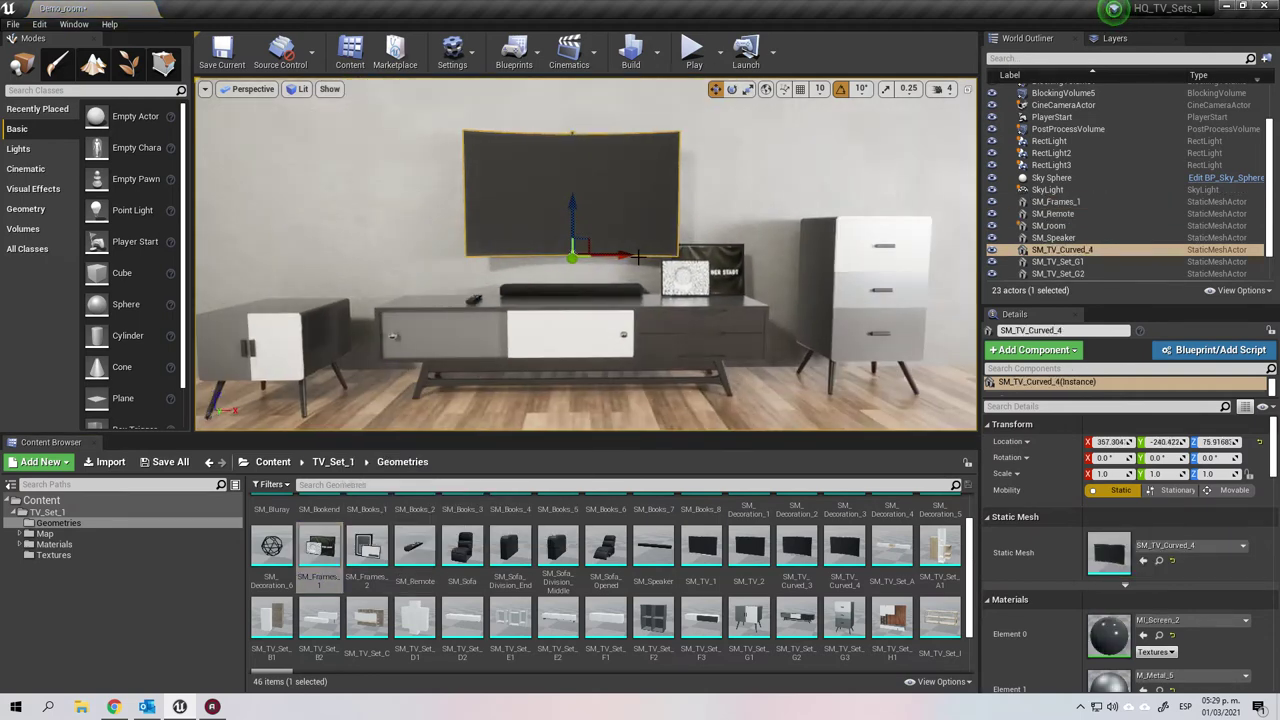
pyautogui.moveTo(618, 256); pyautogui.dragTo(603, 256)
pyautogui.click(613, 388)
# Place SM_Frames_2 on top of the SM_TV_Set_G1 cabinet.
pyautogui.moveTo(613, 385); pyautogui.dragTo(576, 379, button='right')
pyautogui.moveTo(554, 379); pyautogui.dragTo(554, 349)
pyautogui.moveTo(366, 545); pyautogui.dragTo(343, 243)
pyautogui.click(400, 336)
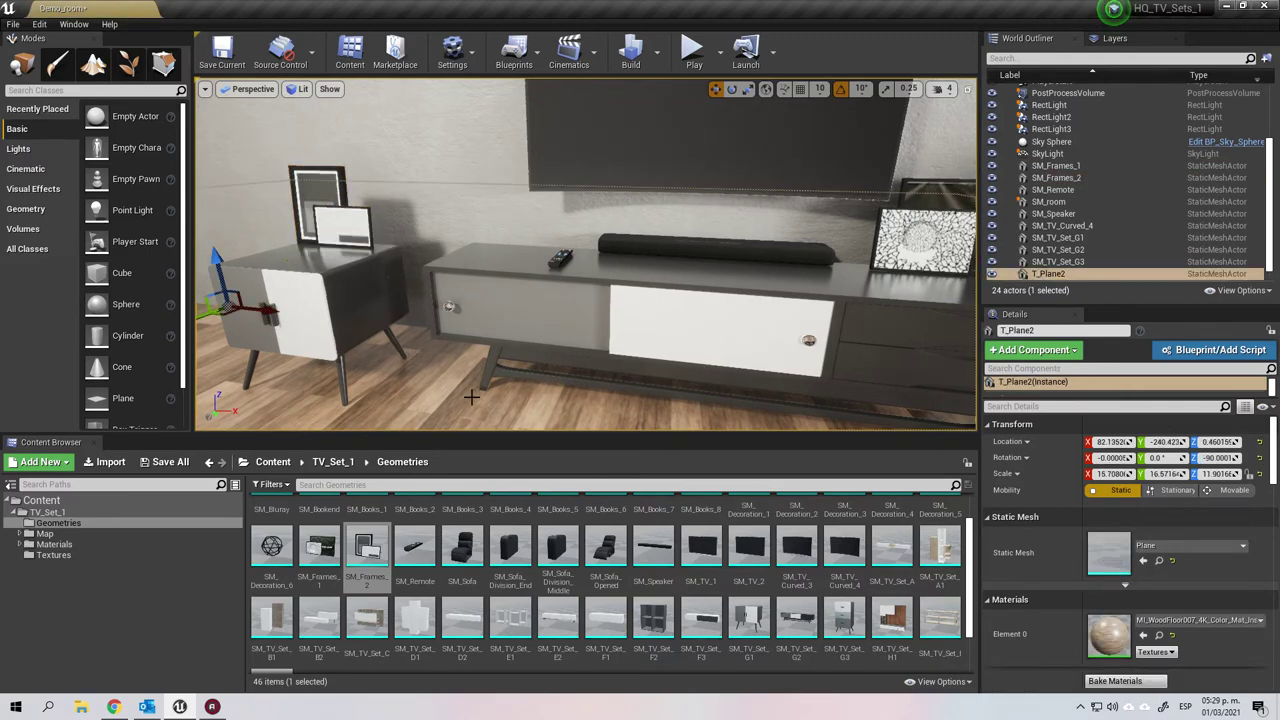
pyautogui.moveTo(400, 336); pyautogui.dragTo(300, 334, button='right')
# Place SM_Decoration_6 and SM_Decoration_1 on the left end of the SM_TV_Set_G2 console.
pyautogui.moveTo(495, 397); pyautogui.dragTo(632, 397, button='right')
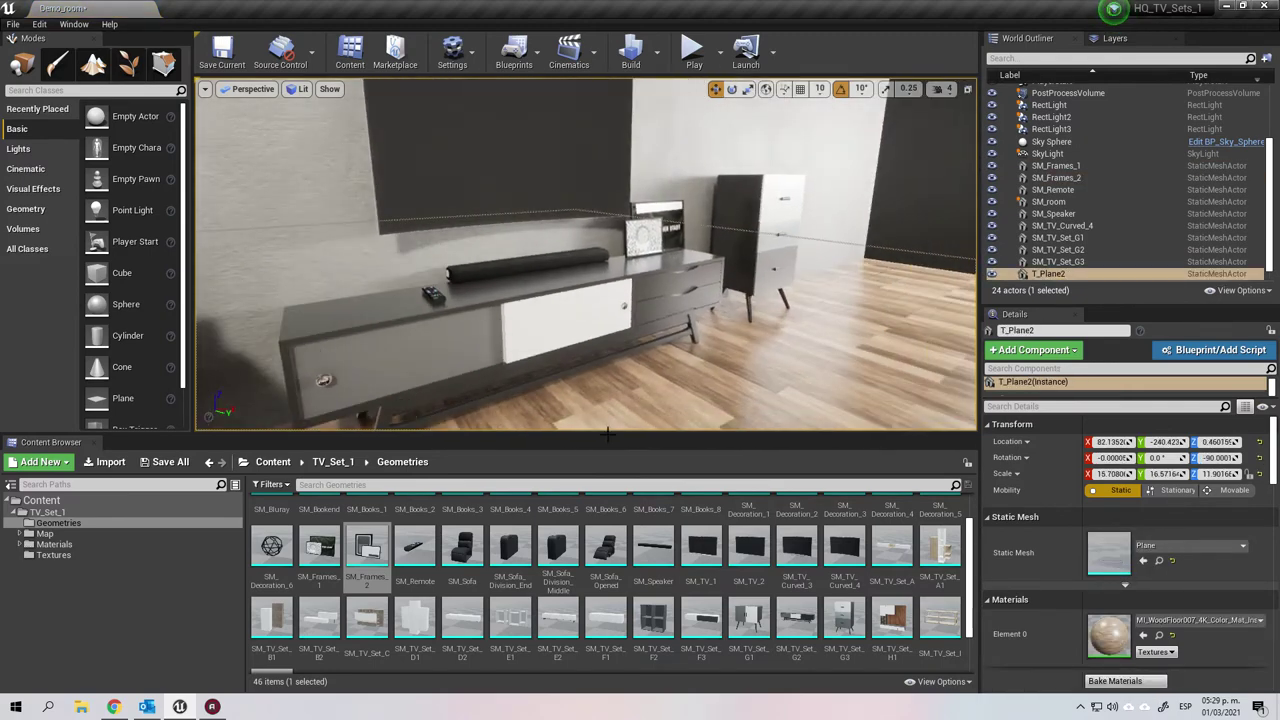
pyautogui.moveTo(271, 545); pyautogui.dragTo(304, 321)
pyautogui.scroll(2, 440, 545)
pyautogui.moveTo(749, 522); pyautogui.dragTo(350, 321)
pyautogui.click(697, 394)
# Examine the decorated SM_TV_Set_G arrangement from the front, the right side and close up from the left.
pyautogui.moveTo(603, 289); pyautogui.dragTo(425, 250, button='right')
pyautogui.scroll(-5, 590, 289)
pyautogui.moveTo(587, 289); pyautogui.dragTo(805, 317, button='right')
pyautogui.scroll(5, 554, 323)
pyautogui.moveTo(554, 323); pyautogui.dragTo(432, 341, button='right')
pyautogui.press('a')
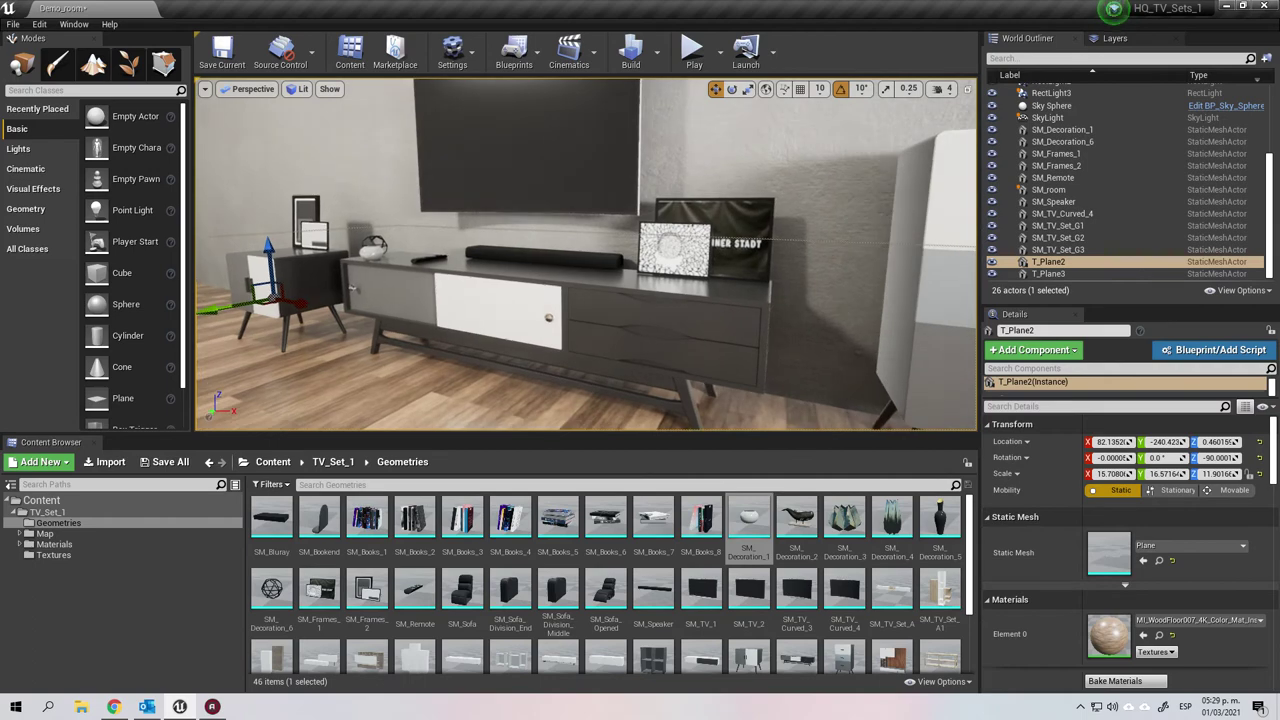
pyautogui.press('w')
pyautogui.moveTo(567, 322); pyautogui.dragTo(600, 315, button='right')
pyautogui.press('s')
pyautogui.press('a')
pyautogui.press('a')
pyautogui.press('w')
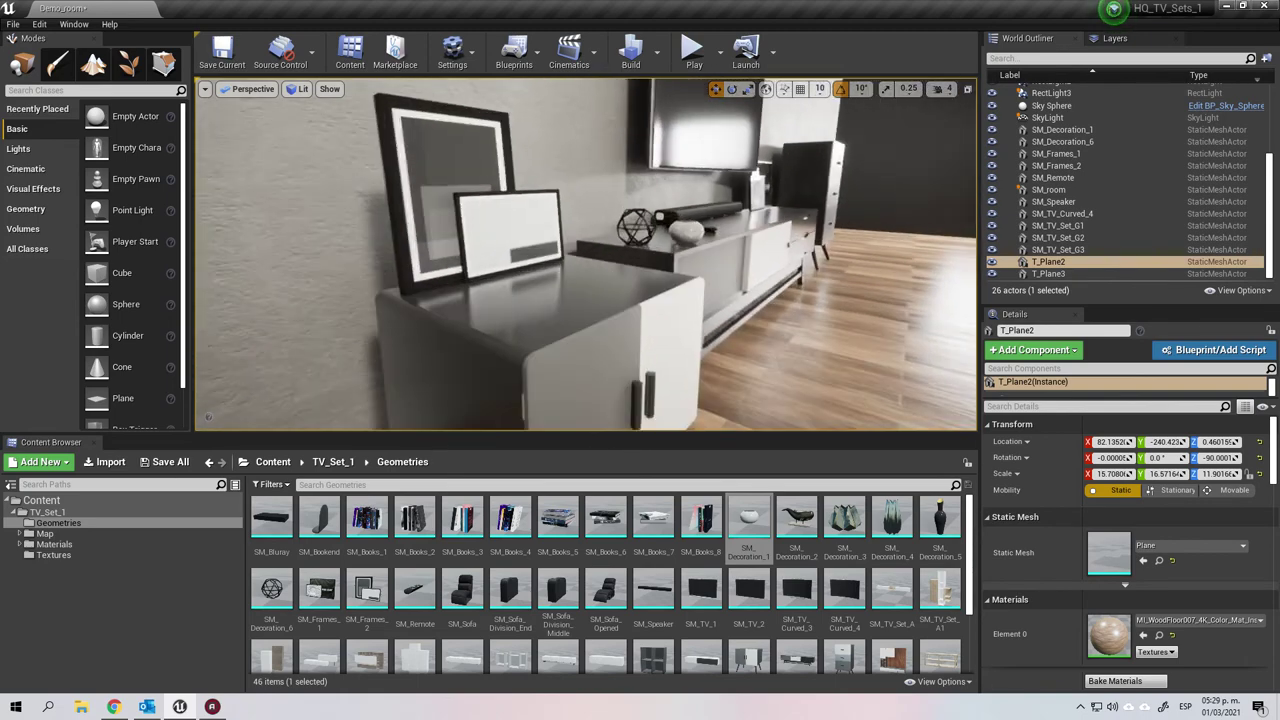
# Delete the SM_TV_Set_G1 cabinet and the SM_Frames_2 picture frames.
pyautogui.click(540, 284)
pyautogui.press('Delete')
pyautogui.click(534, 274)
pyautogui.click(429, 204)
pyautogui.press('Delete')
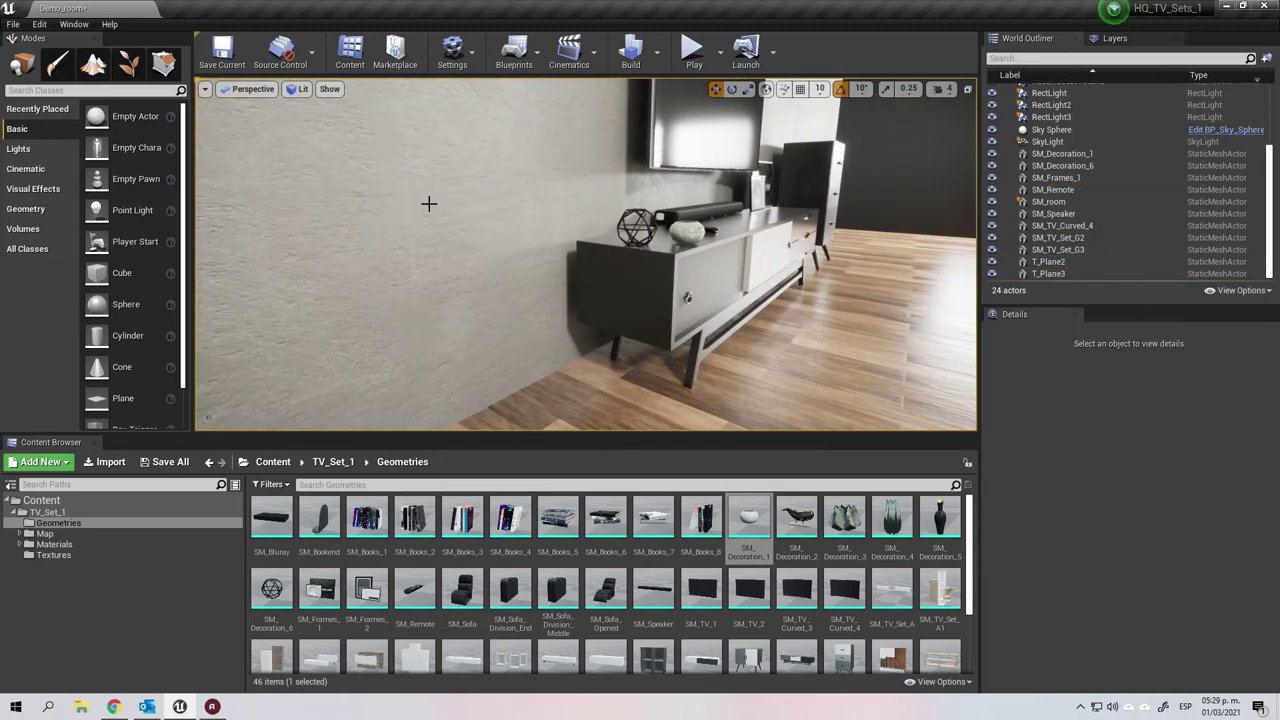
# Delete the SM_TV_Set_G2 console and the SM_Decoration_1 ornament.
pyautogui.click(617, 298)
pyautogui.press('Delete')
pyautogui.click(686, 234)
pyautogui.press('Delete')
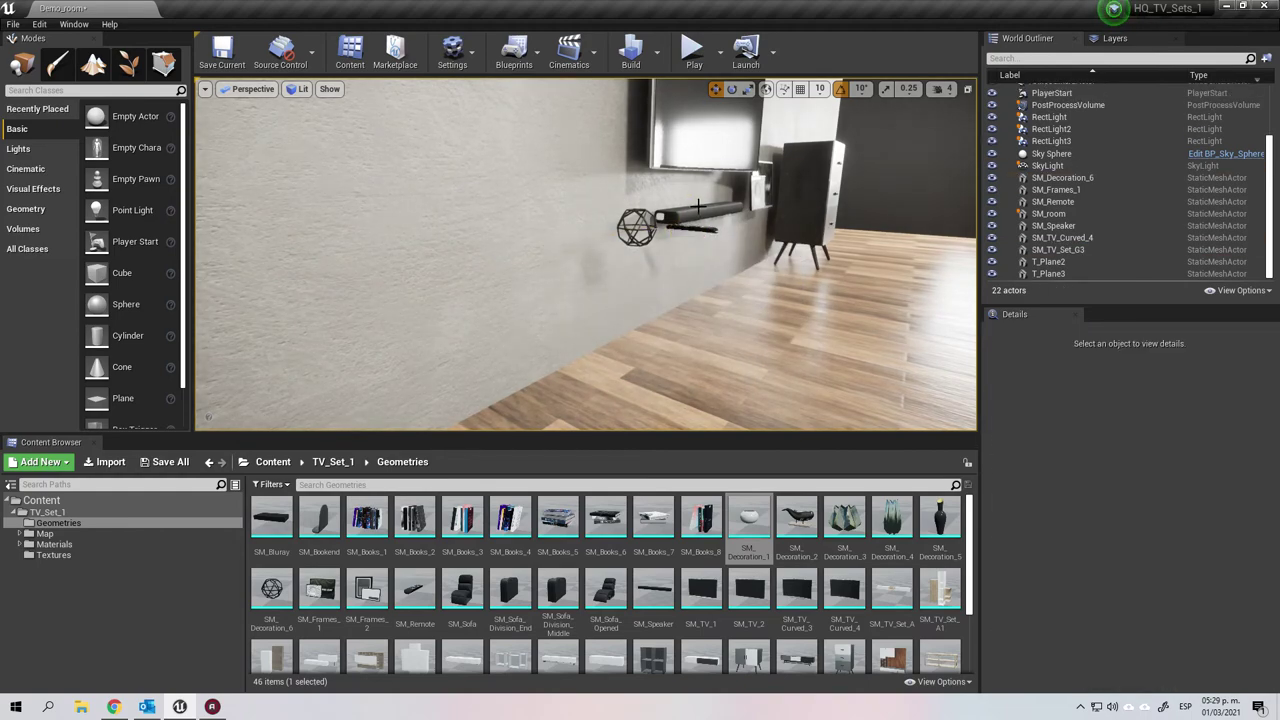
# Delete SM_Speaker and undo the accidental deletion of the T_Plane3 wall.
pyautogui.click(677, 246)
pyautogui.press('Delete')
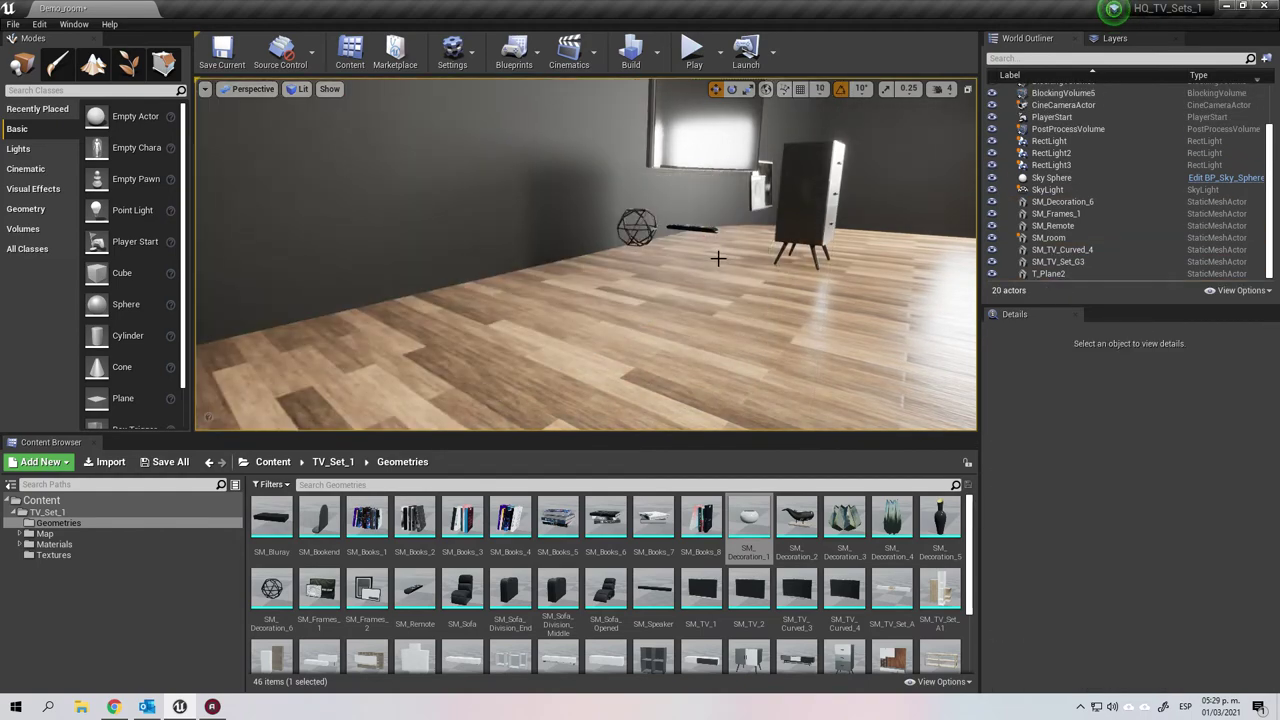
pyautogui.hotkey('ctrl', 'z')
pyautogui.moveTo(726, 283); pyautogui.dragTo(730, 205, button='middle')
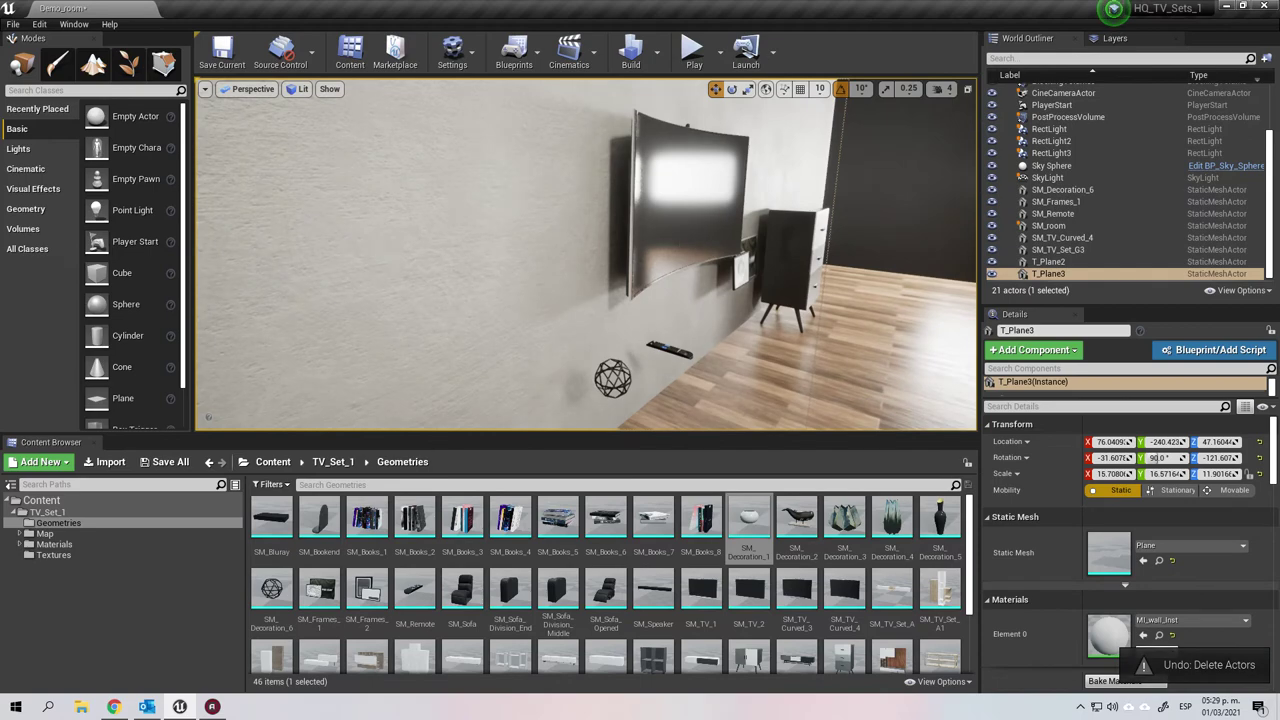
# Delete the curved television, the SM_TV_Set_G3 cabinet, the remote, the picture frames and SM_Decoration_6.
pyautogui.click(688, 222)
pyautogui.press('Delete')
pyautogui.click(781, 260)
pyautogui.press('Delete')
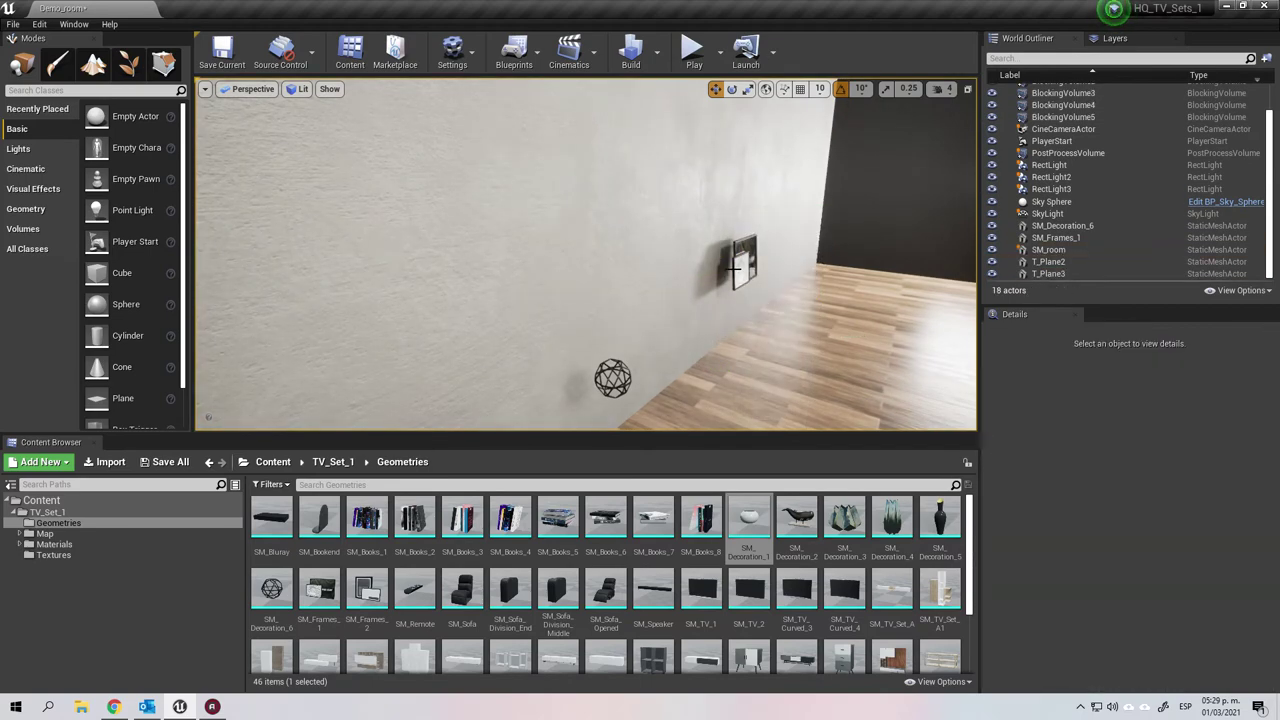
pyautogui.click(613, 379)
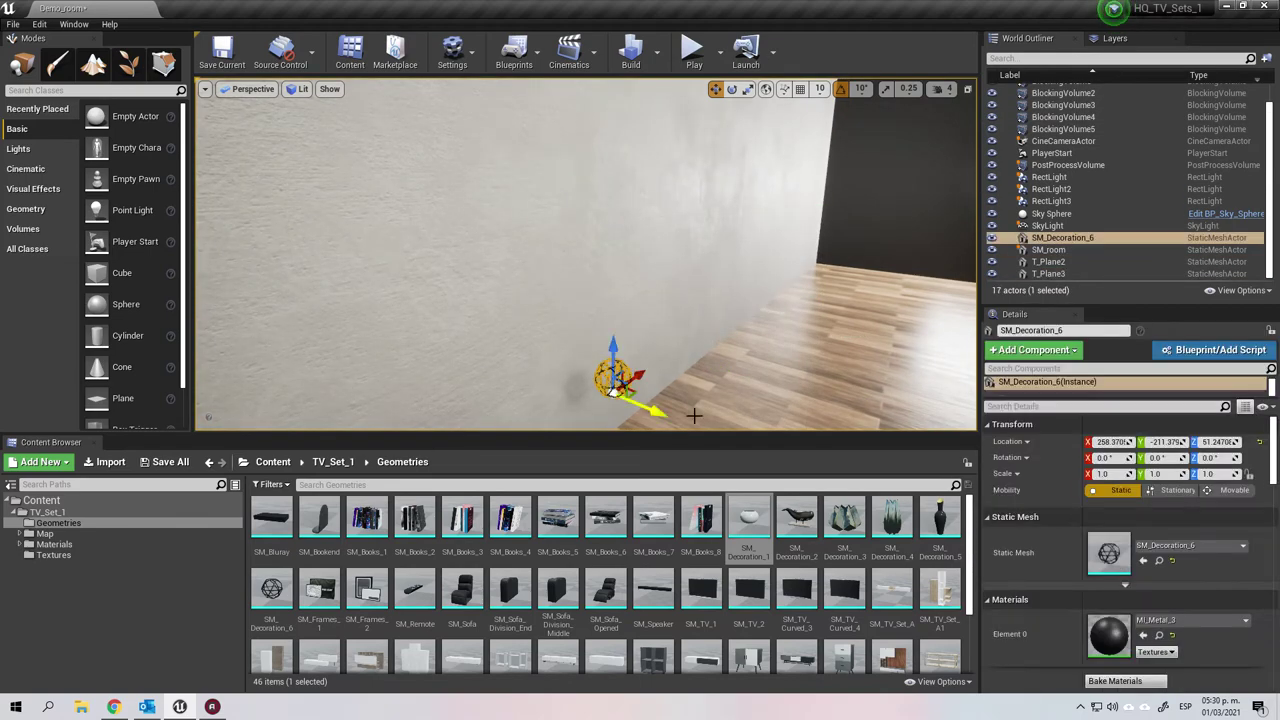
pyautogui.press('Delete')
# Place the SM_TV_Set_H1 wall unit against the light wall.
pyautogui.click(691, 351)
pyautogui.scroll(-4, 788, 333)
pyautogui.moveTo(788, 333); pyautogui.dragTo(820, 354, button='right')
pyautogui.scroll(-1, 838, 613)
pyautogui.moveTo(876, 610); pyautogui.dragTo(536, 315)
pyautogui.click(680, 331)
pyautogui.moveTo(680, 331); pyautogui.dragTo(638, 335, button='right')
# Mount SM_TV_2 on the wooden back panel of the SM_TV_Set_H1 unit.
pyautogui.moveTo(551, 346); pyautogui.dragTo(490, 372, button='right')
pyautogui.moveTo(712, 368); pyautogui.dragTo(752, 408, button='right')
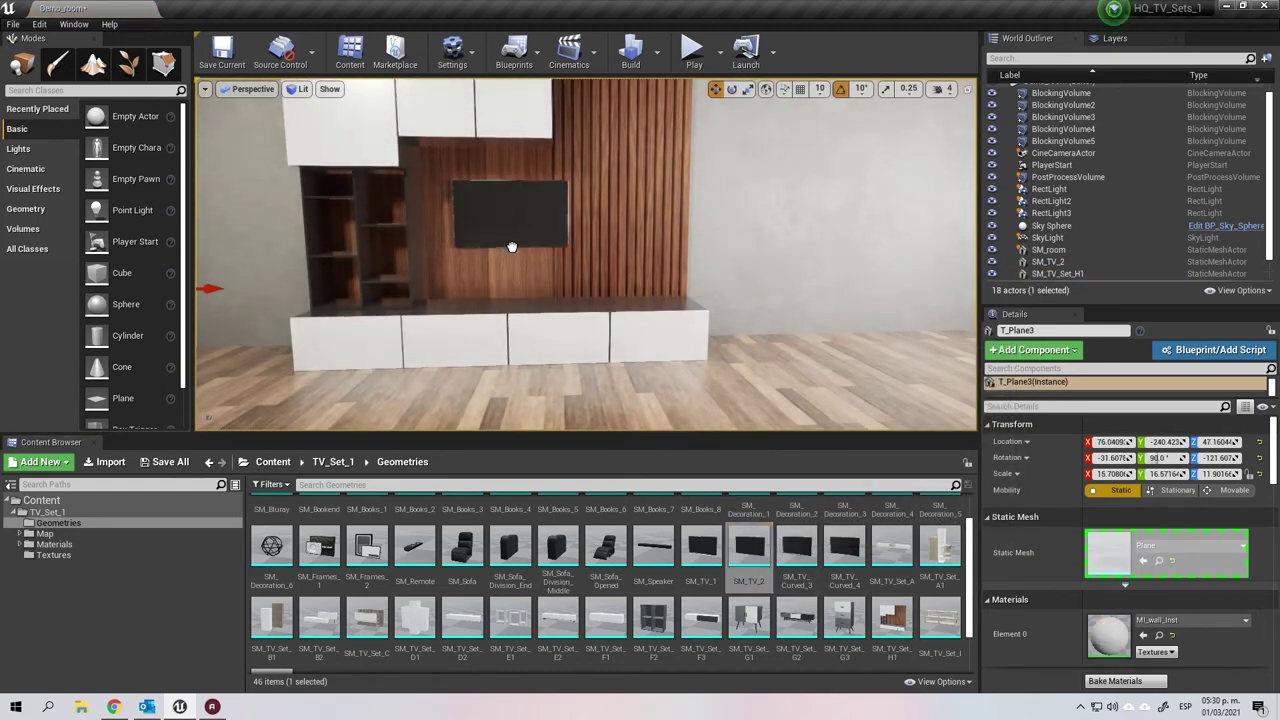
pyautogui.moveTo(512, 247); pyautogui.dragTo(513, 247)
pyautogui.click(780, 277)
# Place SM_Frames_1 on the right end of the unit's countertop and SM_Decoration_6 in the lowest right shelf compartment.
pyautogui.moveTo(766, 372); pyautogui.dragTo(720, 364, button='right')
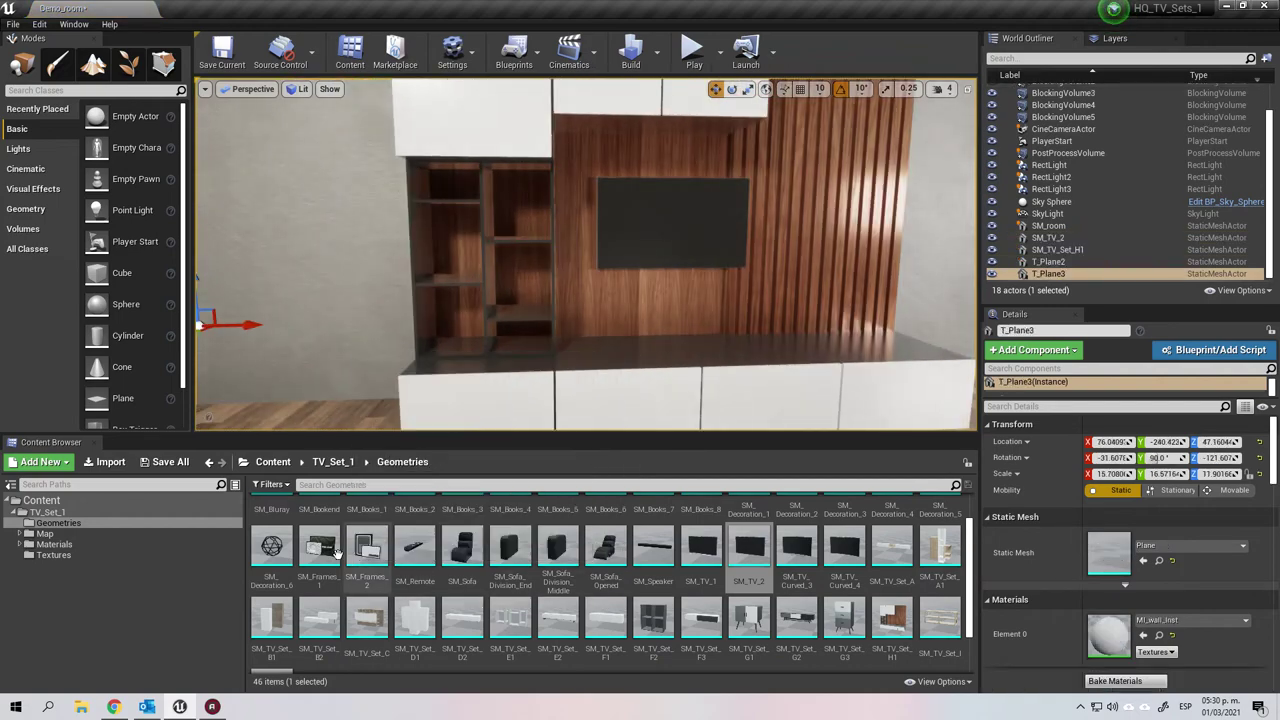
pyautogui.moveTo(337, 551); pyautogui.dragTo(788, 372)
pyautogui.moveTo(726, 343); pyautogui.dragTo(856, 335)
pyautogui.moveTo(270, 556); pyautogui.dragTo(509, 328)
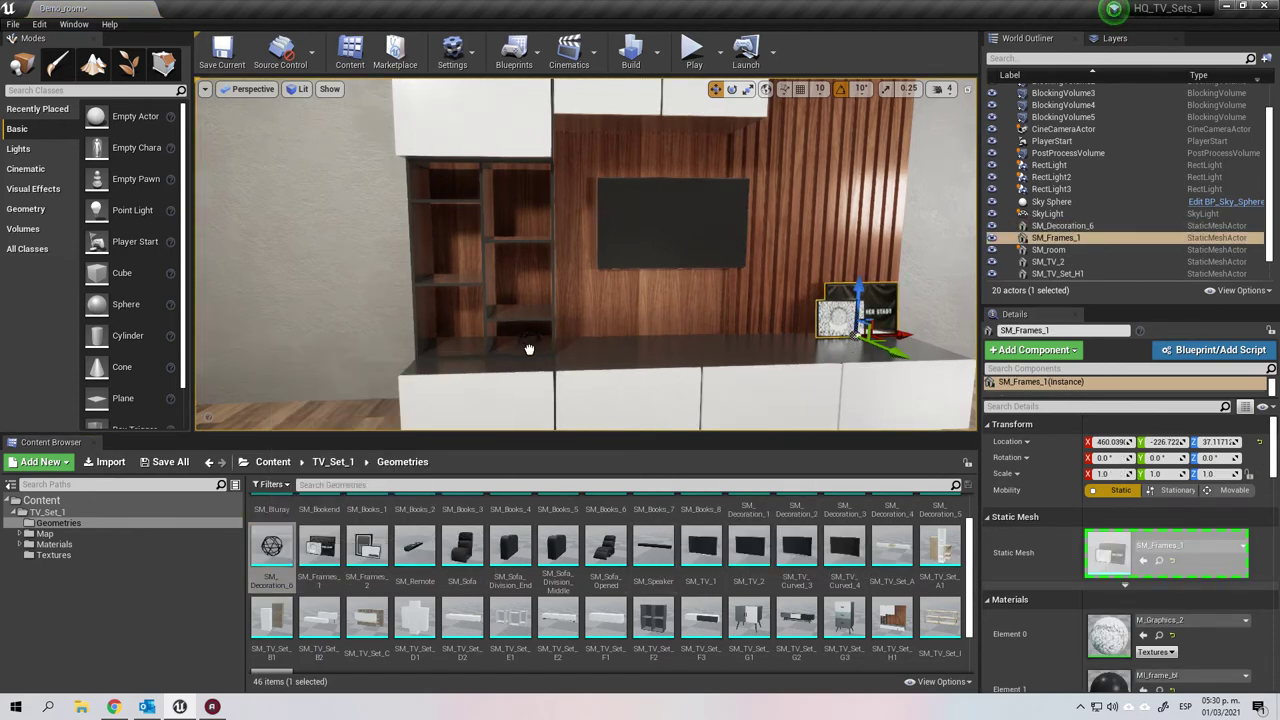
pyautogui.moveTo(529, 349); pyautogui.dragTo(529, 349)
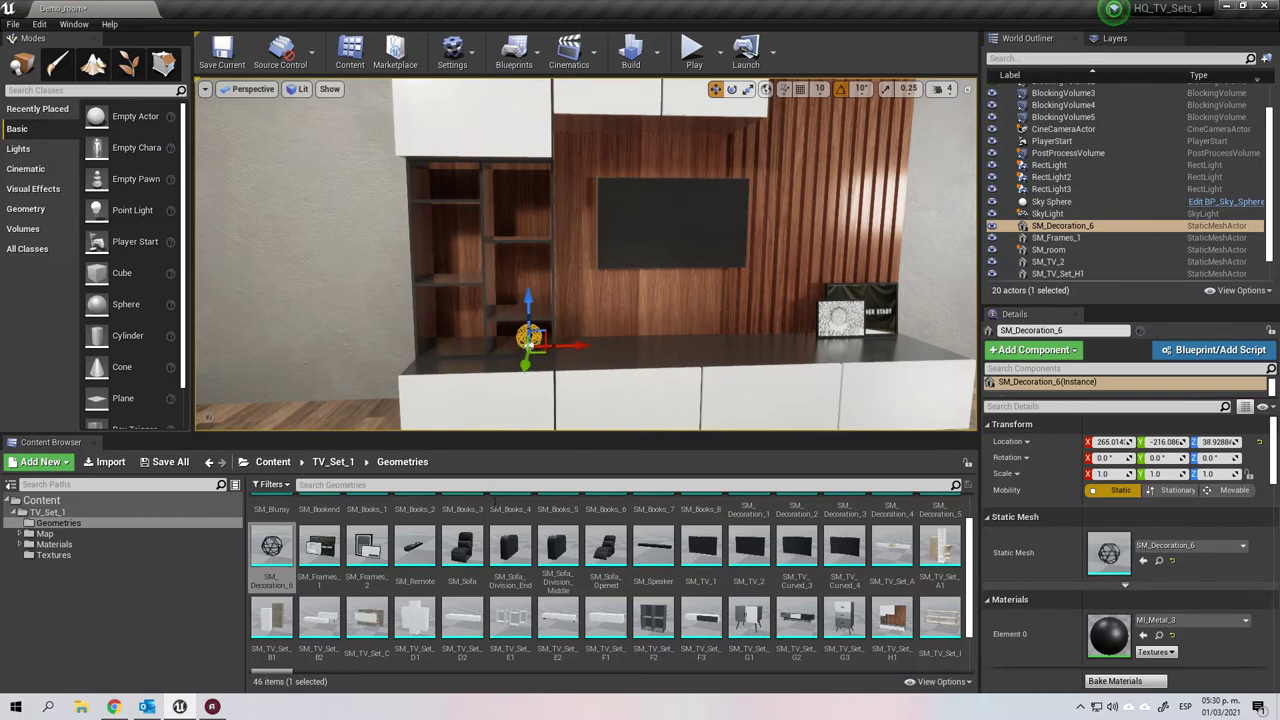
# Place SM_Decoration_2 on the middle left shelf and SM_Books_3 on the right shelf above SM_Decoration_6.
pyautogui.scroll(1, 925, 592)
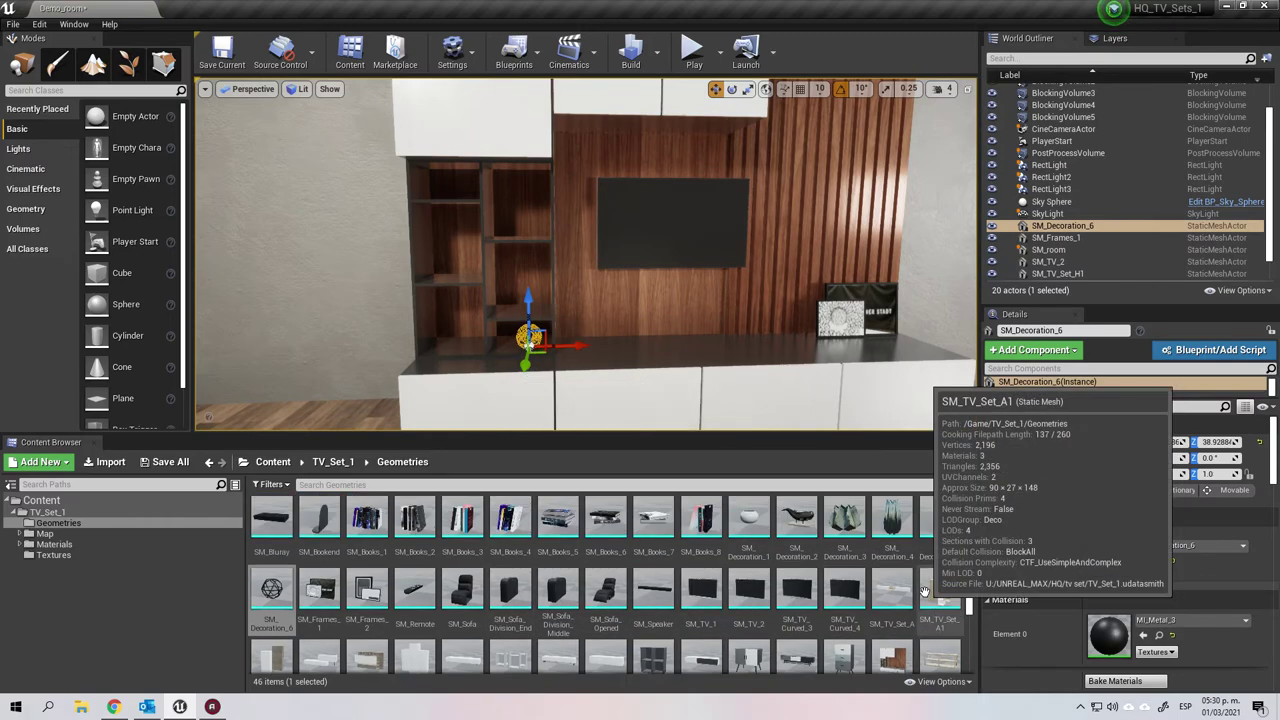
pyautogui.moveTo(797, 517); pyautogui.dragTo(493, 381)
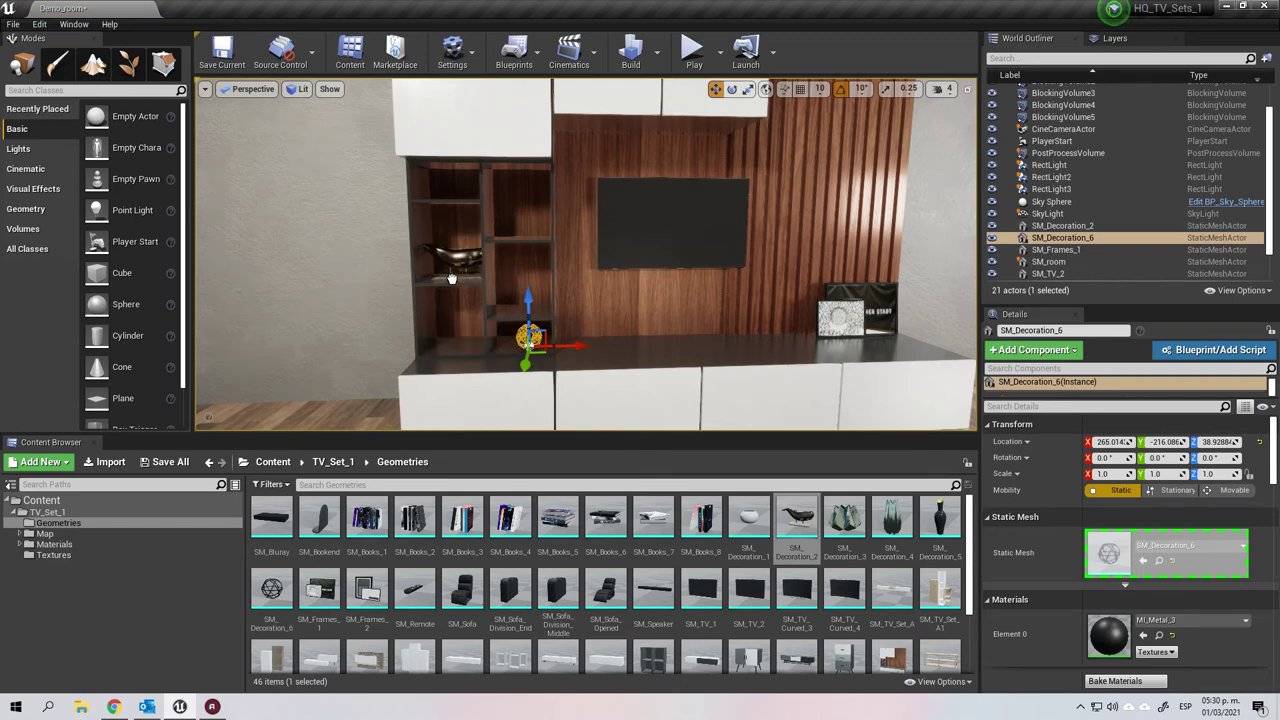
pyautogui.click(451, 278)
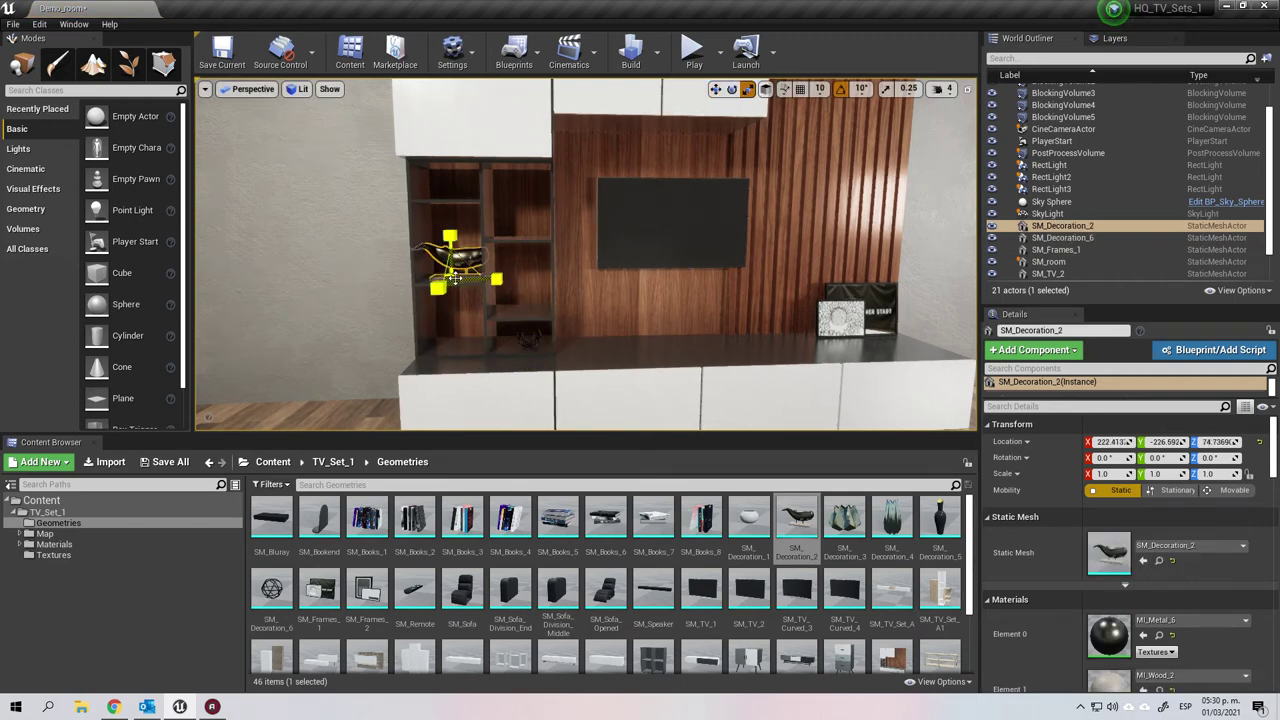
pyautogui.moveTo(456, 541); pyautogui.dragTo(513, 362)
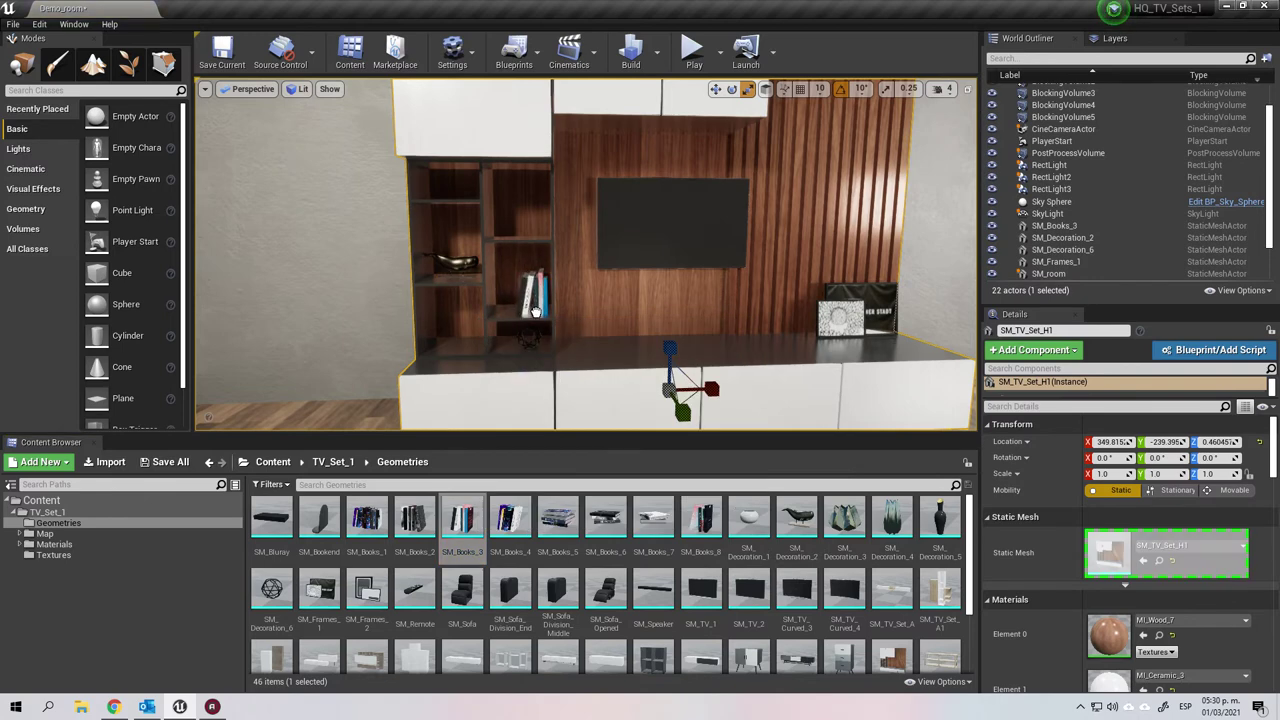
pyautogui.click(536, 313)
# Add SM_Books_5 at the lower left of the shelves, SM_Decoration_3 at upper right and SM_Decoration_5 on the countertop beside them.
pyautogui.moveTo(558, 517); pyautogui.dragTo(459, 348)
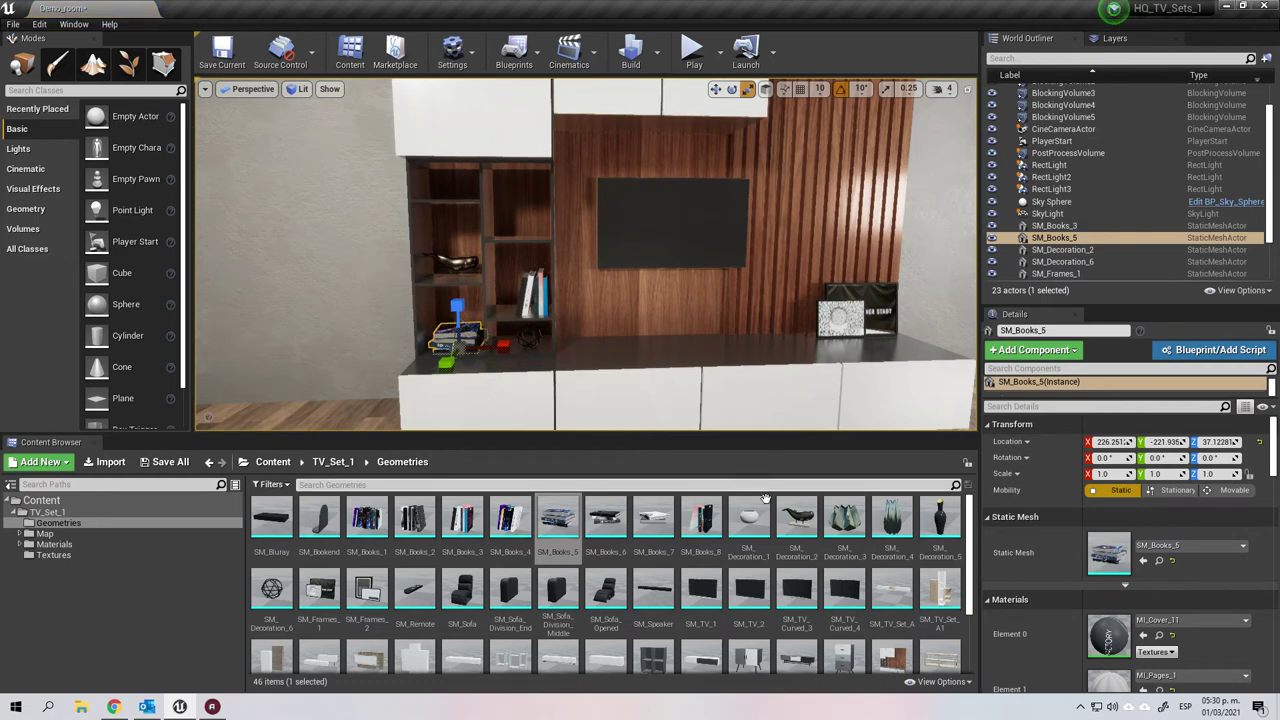
pyautogui.moveTo(843, 527); pyautogui.dragTo(529, 213)
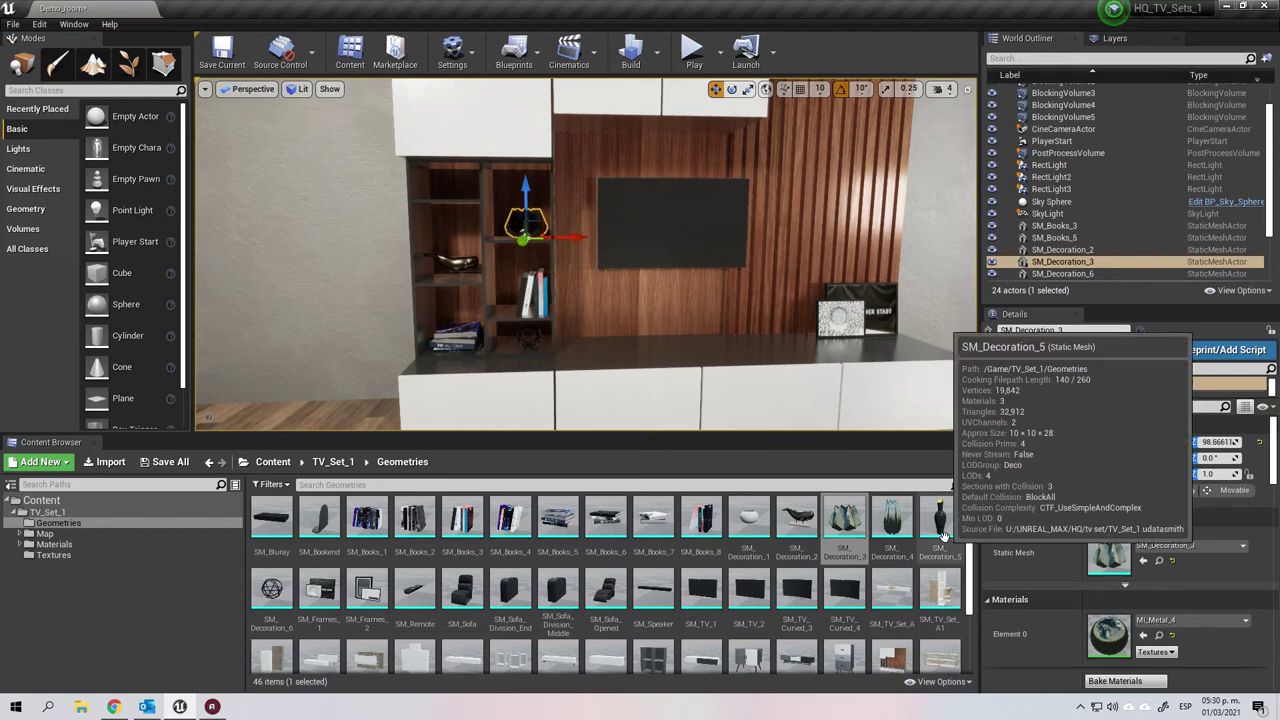
pyautogui.moveTo(946, 538); pyautogui.dragTo(794, 440)
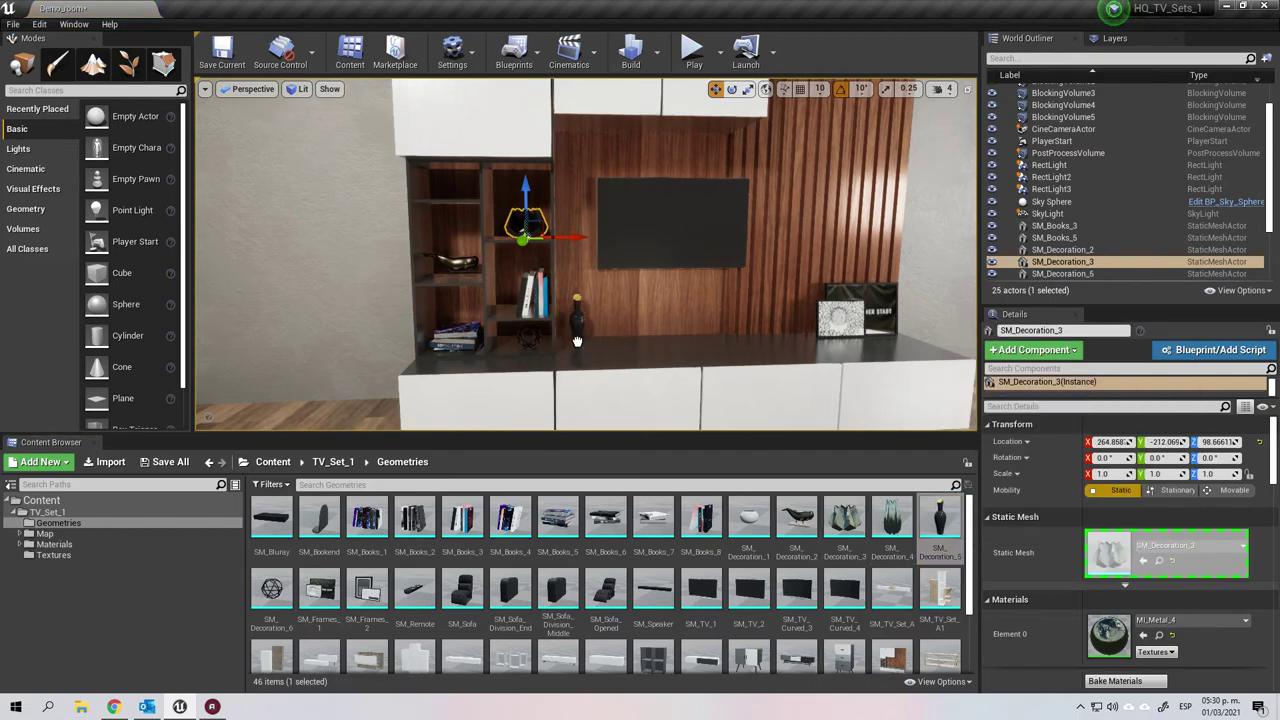
pyautogui.moveTo(573, 342); pyautogui.dragTo(574, 343)
# Examine the complete decorated SM_TV_Set_H1 arrangement from several distances and angles.
pyautogui.scroll(-5, 720, 326)
pyautogui.moveTo(935, 335); pyautogui.dragTo(884, 294, button='right')
pyautogui.click(935, 335)
pyautogui.press('d')
pyautogui.moveTo(786, 340); pyautogui.dragTo(674, 294, button='right')
pyautogui.press('s')
pyautogui.press('a')
pyautogui.press('w')
pyautogui.press('s')
# Delete the SM_TV_Set_H1 wall unit.
pyautogui.click(684, 381)
pyautogui.press('Delete')
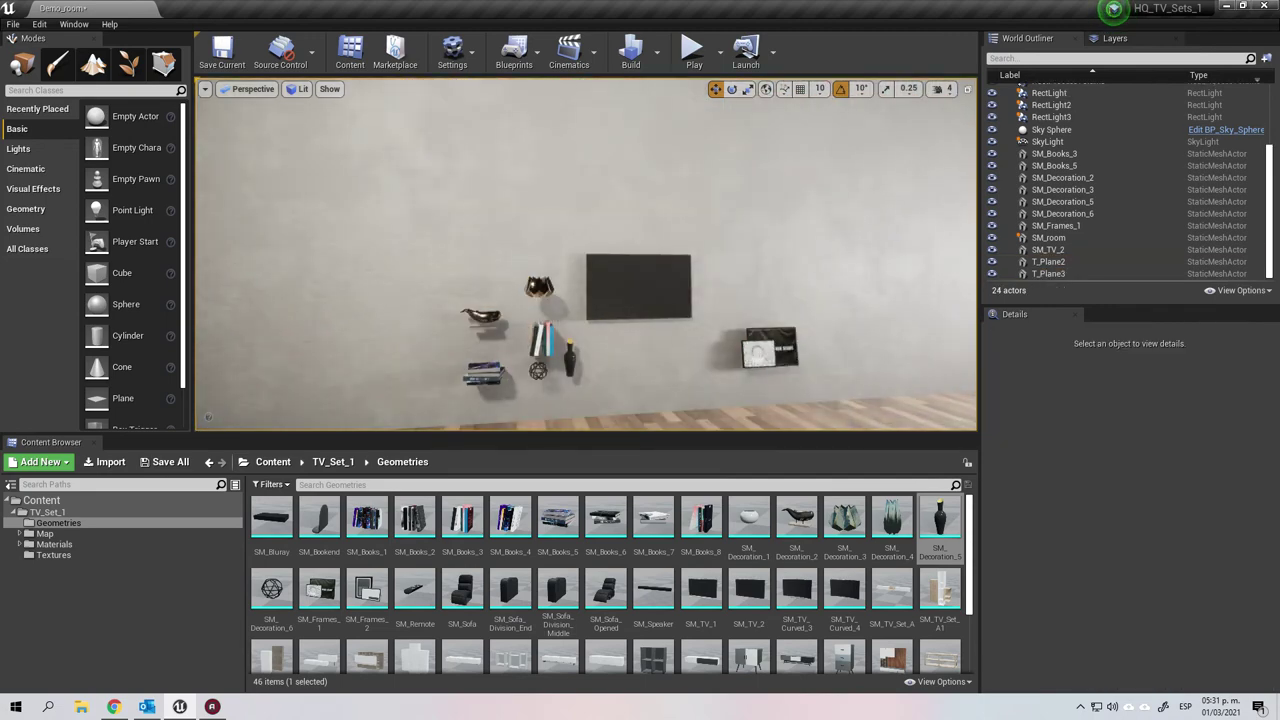
# Delete the leftover SM_Frames_1, books, decorations and SM_TV_2 to clear the wall.
pyautogui.click(770, 349)
pyautogui.press('Delete')
pyautogui.click(543, 342)
pyautogui.press('Delete')
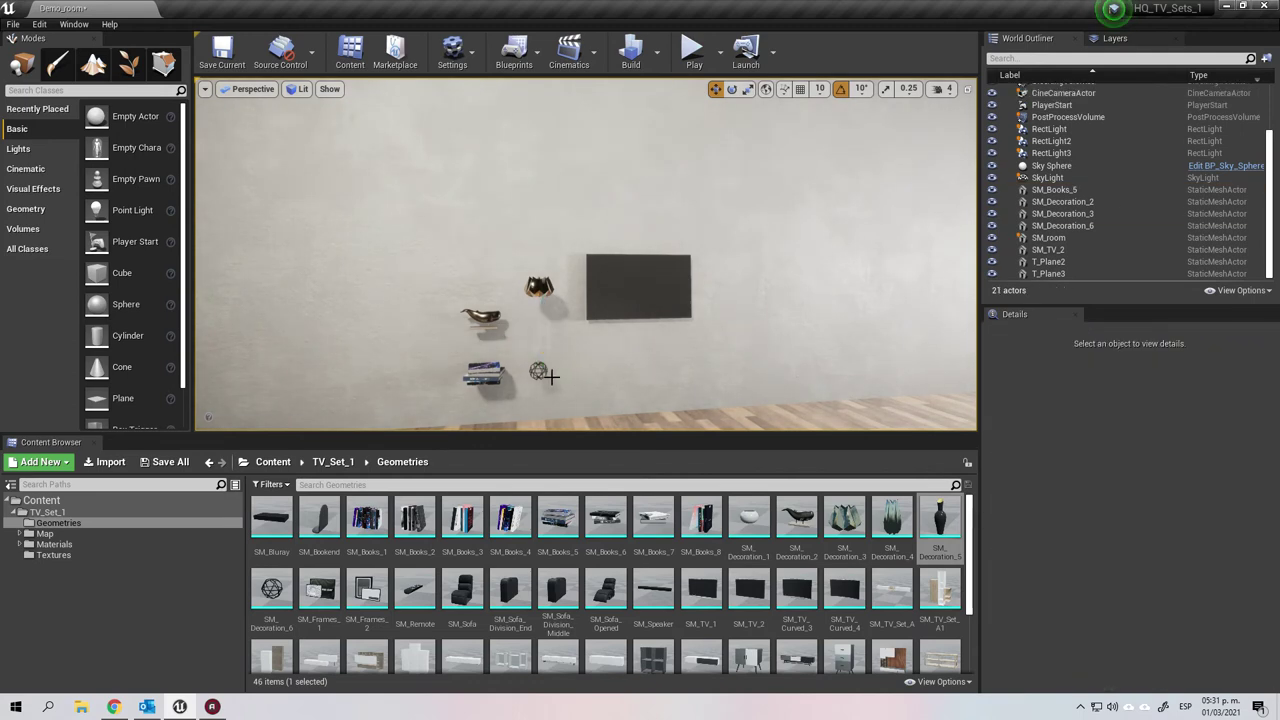
pyautogui.click(538, 371)
pyautogui.hotkey('ctrl', 'z')
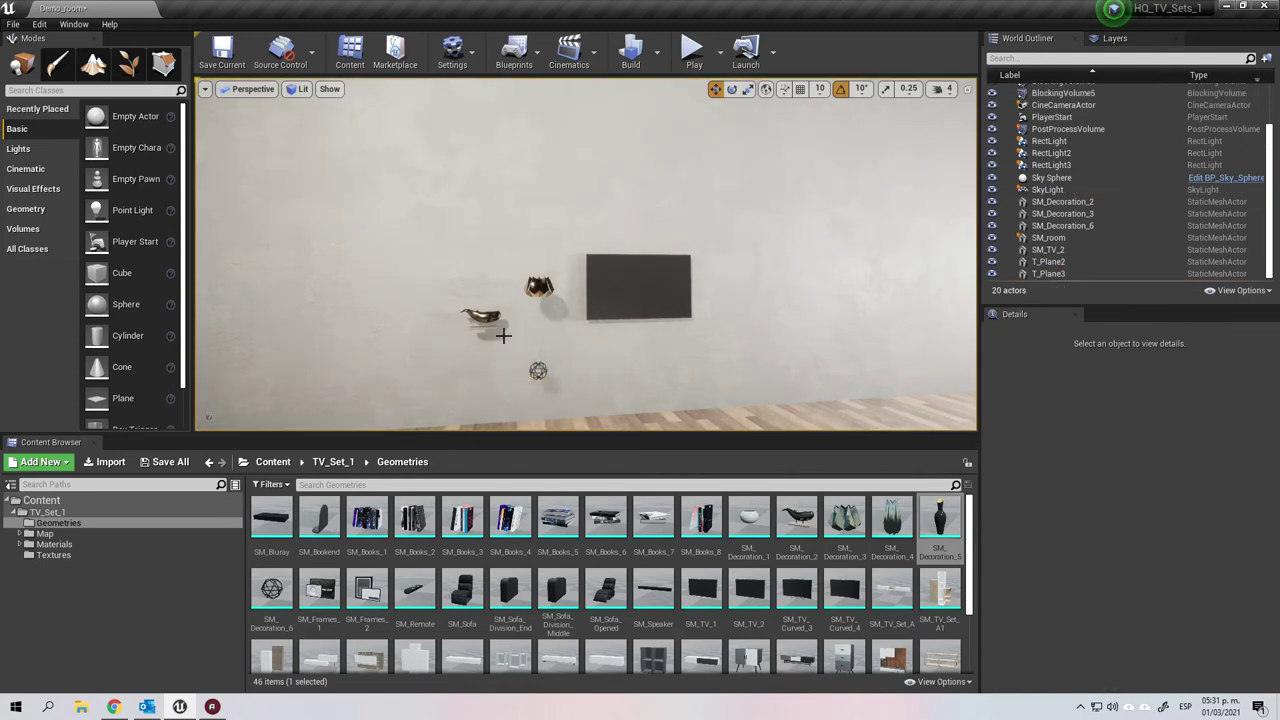
pyautogui.click(540, 371)
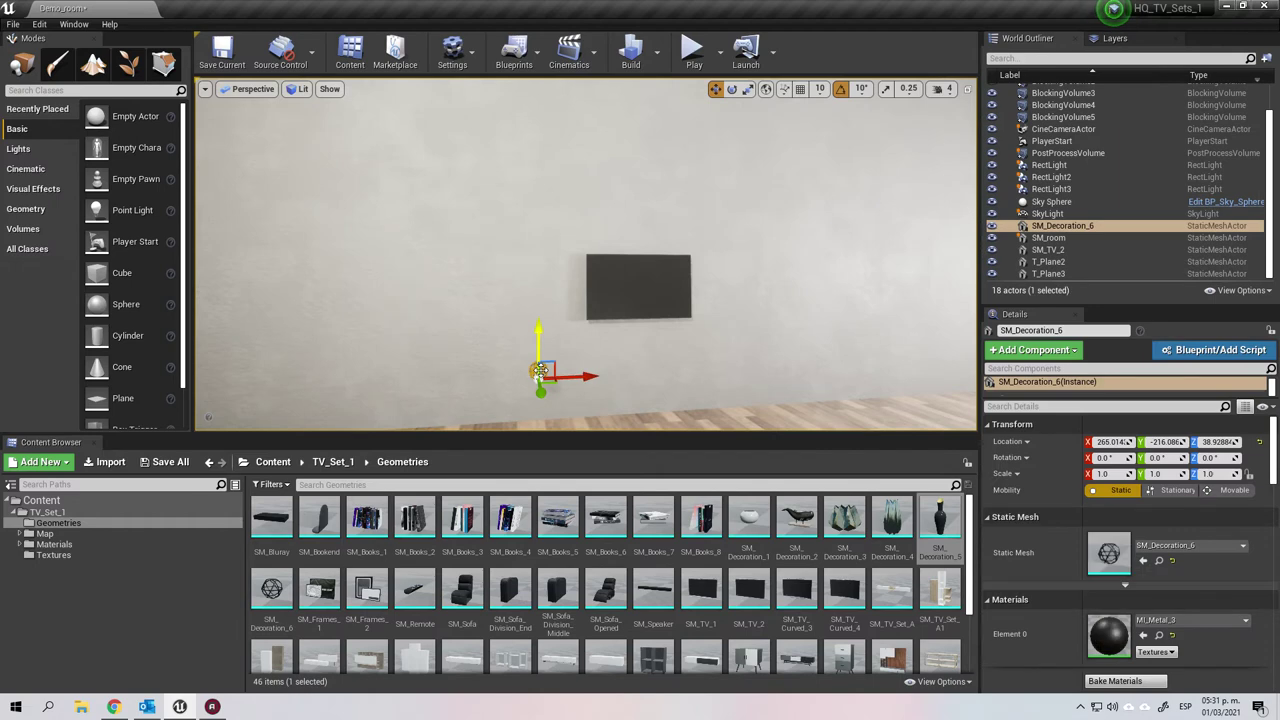
pyautogui.press('Delete')
pyautogui.click(630, 305)
pyautogui.press('Delete')
# Place SM_TV_Set_I on the floor against the wall and stand SM_TV_Curved_3 on top of it.
pyautogui.scroll(-1, 829, 591)
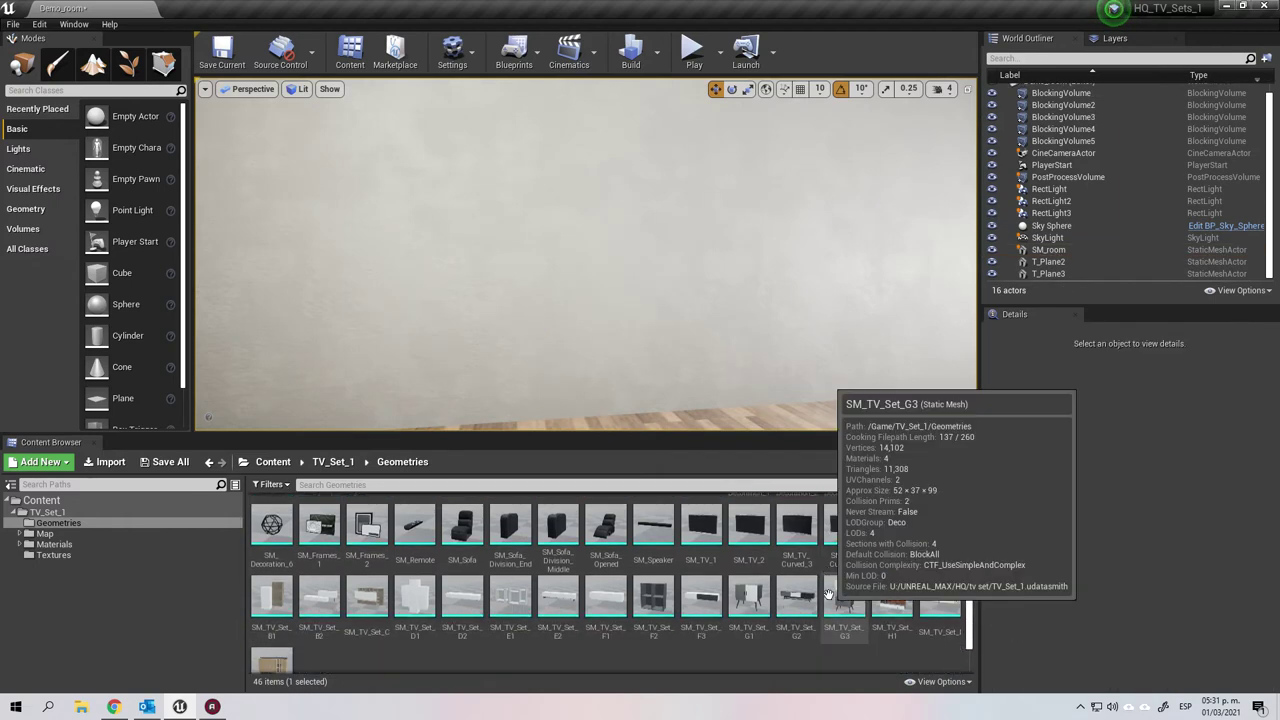
pyautogui.moveTo(633, 365); pyautogui.dragTo(633, 385, button='right')
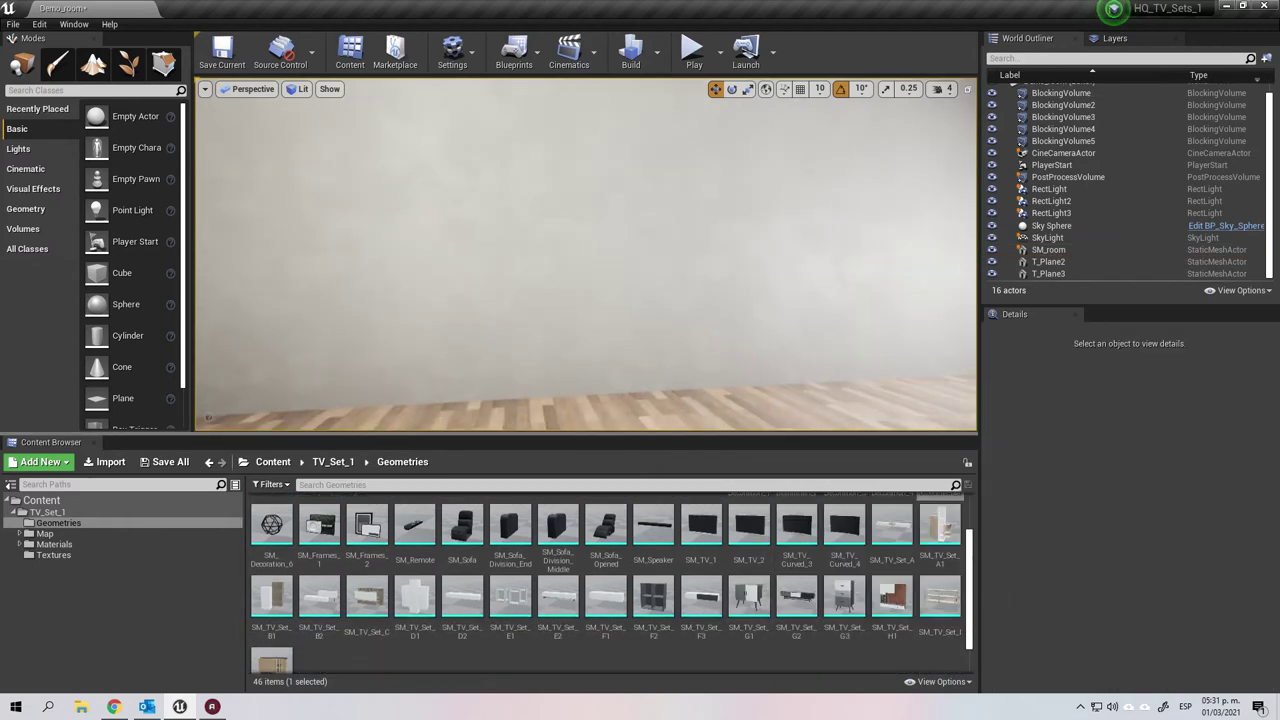
pyautogui.scroll(-1, 940, 595)
pyautogui.moveTo(940, 578); pyautogui.dragTo(700, 395)
pyautogui.click(787, 394)
pyautogui.scroll(4, 787, 394)
pyautogui.moveTo(787, 394); pyautogui.dragTo(765, 424, button='right')
pyautogui.moveTo(802, 514); pyautogui.dragTo(745, 289)
pyautogui.click(750, 402)
pyautogui.moveTo(750, 402)
pyautogui.mouseDown(button='right')
pyautogui.moveTo(762, 400)
pyautogui.moveTo(754, 410)
pyautogui.mouseUp(button='right')
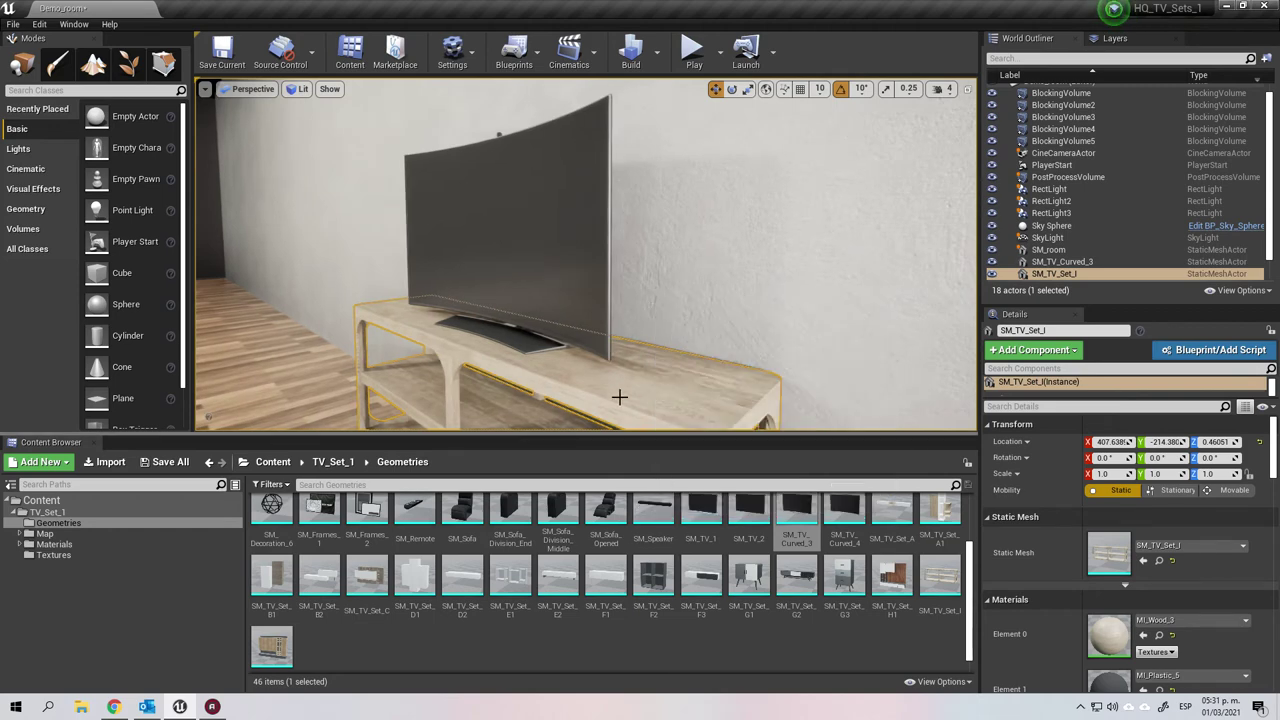
# Place SM_Remote on the top of SM_TV_Set_I beside the curved TV.
pyautogui.moveTo(407, 514); pyautogui.dragTo(648, 379)
pyautogui.click(795, 336)
pyautogui.moveTo(726, 388); pyautogui.dragTo(716, 386, button='right')
# Place SM_Bookend and SM_Books_2 together at the left end of the cabinet's middle shelf.
pyautogui.scroll(3, 743, 592)
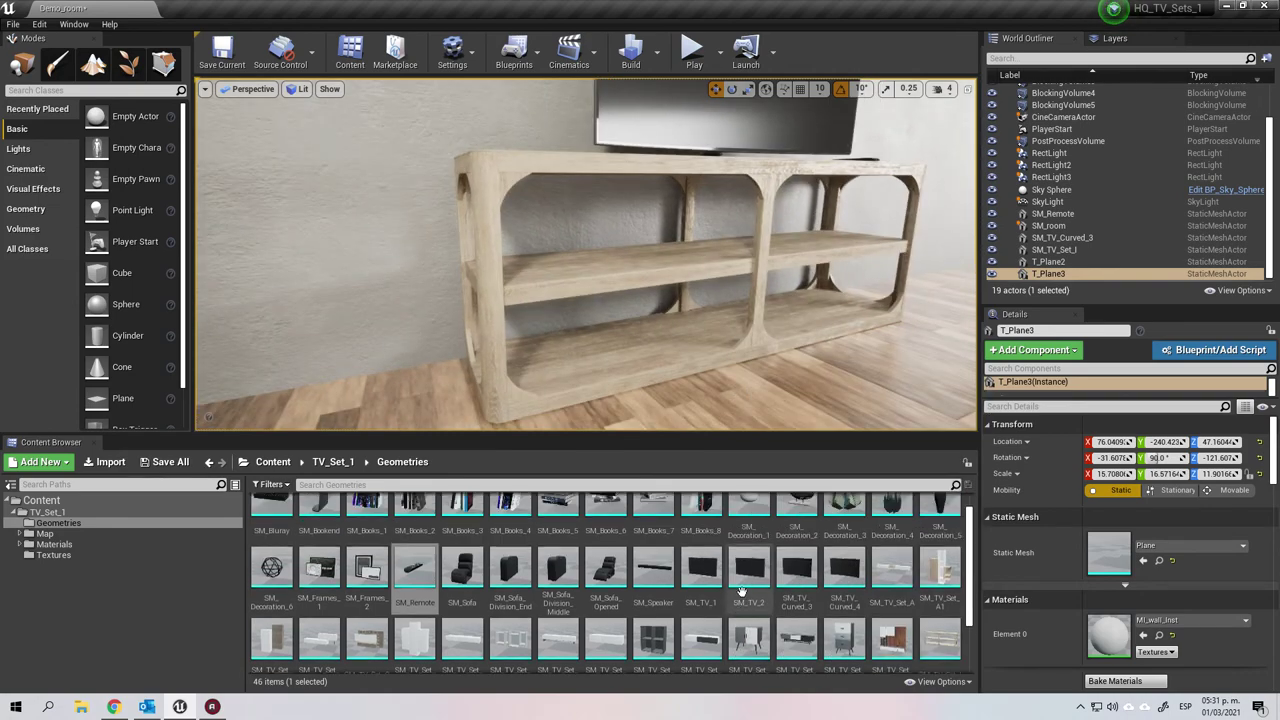
pyautogui.moveTo(313, 548); pyautogui.dragTo(521, 269)
pyautogui.moveTo(416, 530); pyautogui.dragTo(568, 264)
pyautogui.click(687, 366)
pyautogui.moveTo(687, 366); pyautogui.dragTo(484, 278, button='right')
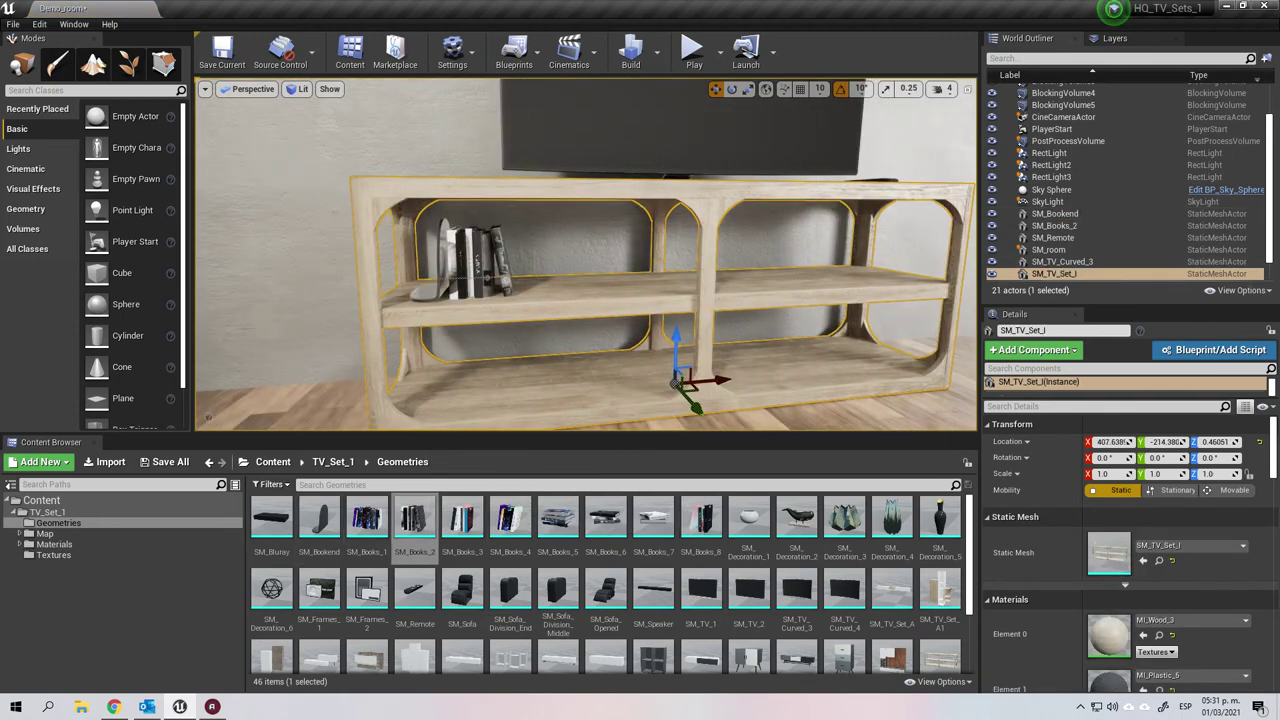
# Add SM_Books_5 beside SM_Books_2 on the middle shelf and rotate it to -120° about Z.
pyautogui.moveTo(571, 527); pyautogui.dragTo(571, 295)
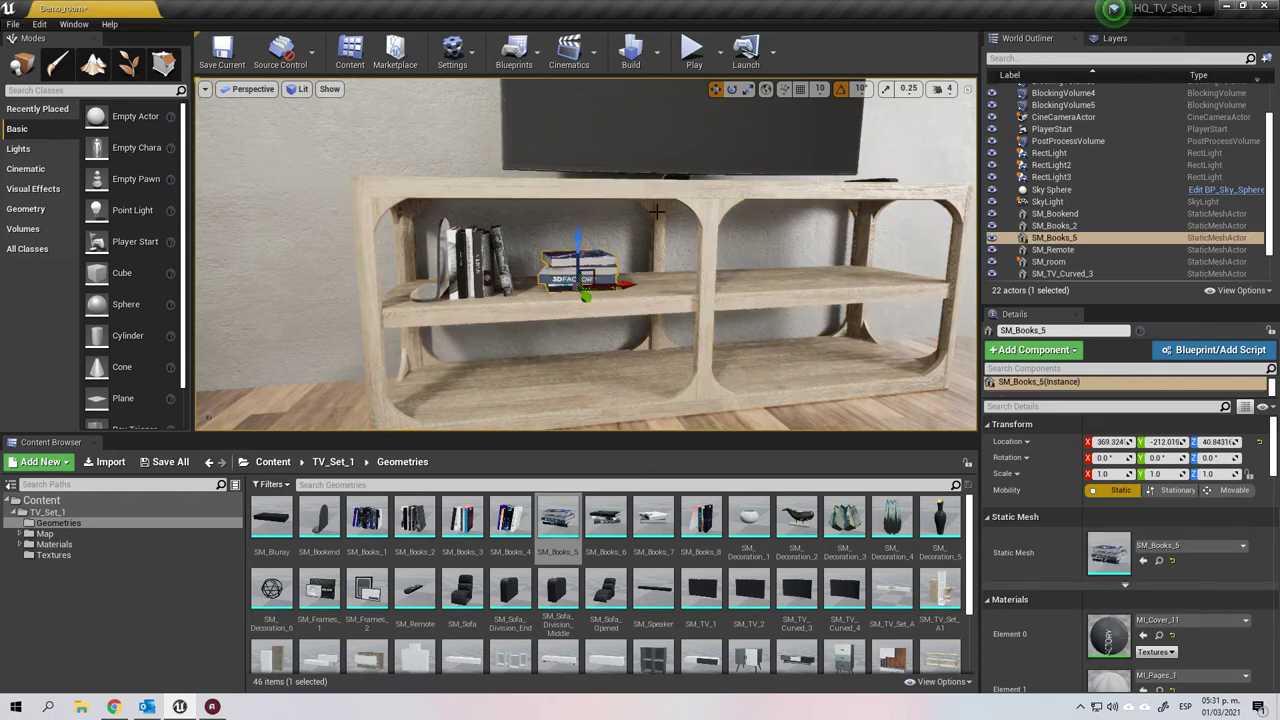
pyautogui.press('e')
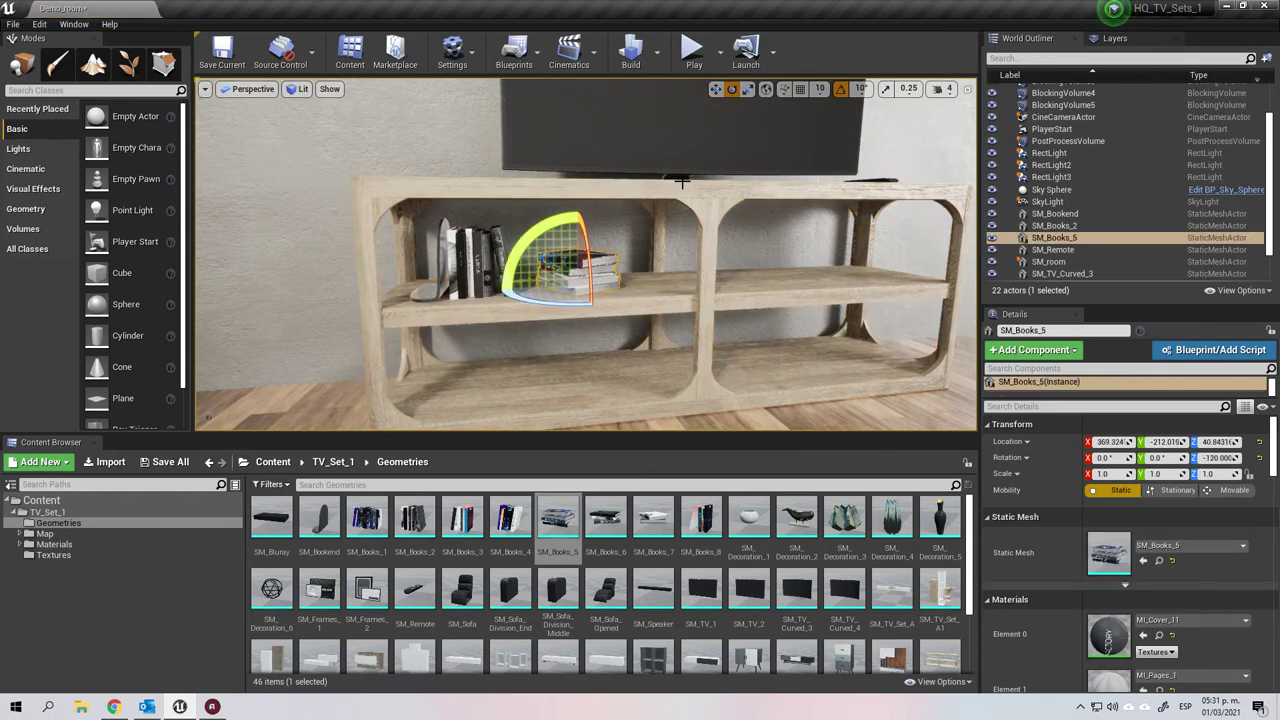
pyautogui.click(716, 90)
pyautogui.click(716, 256)
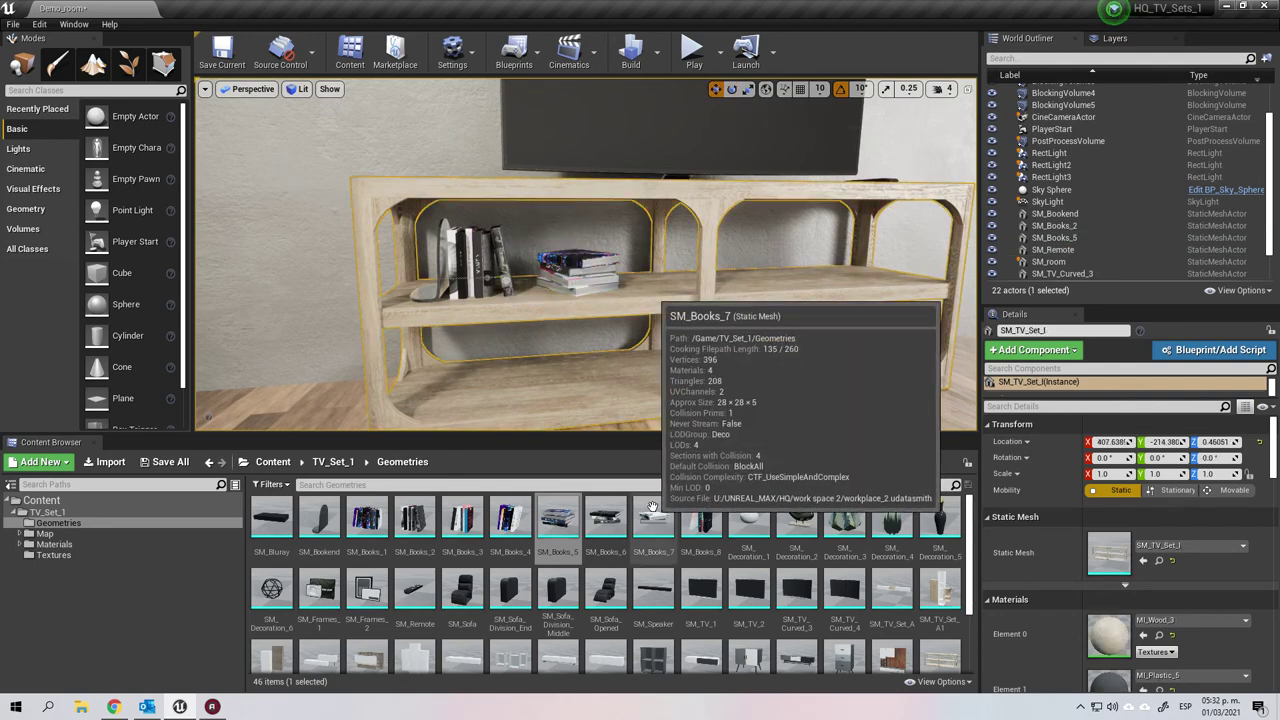
# Place SM_Books_7 beside SM_Books_5 and SM_Decoration_2 on the middle shelf of the right compartment.
pyautogui.moveTo(654, 516); pyautogui.dragTo(761, 244)
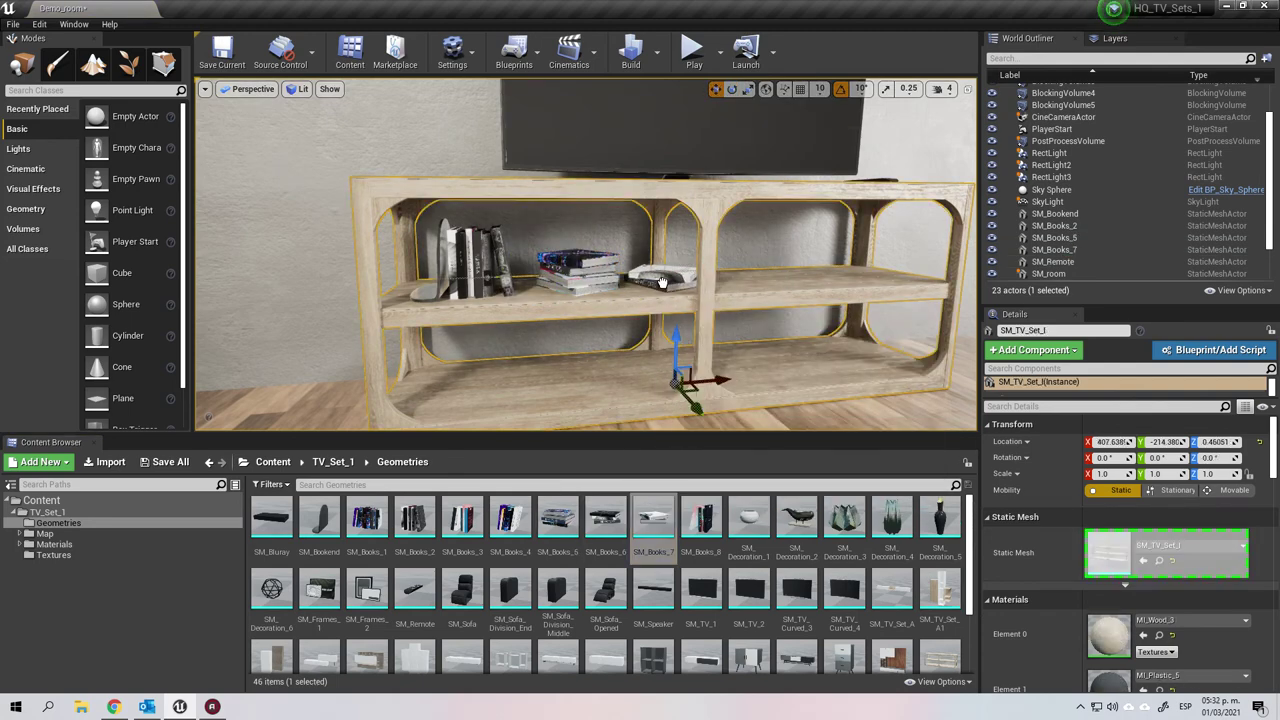
pyautogui.moveTo(662, 283); pyautogui.dragTo(663, 281)
pyautogui.click(758, 416)
pyautogui.moveTo(797, 518); pyautogui.dragTo(776, 279)
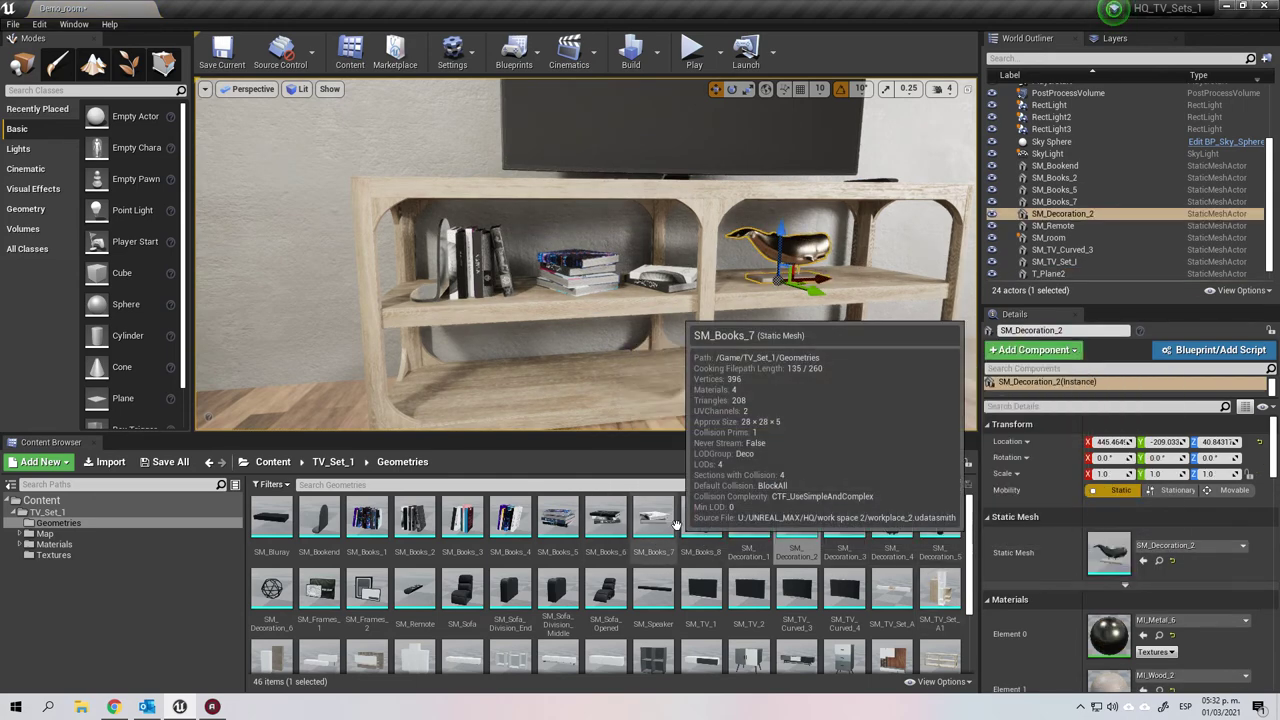
# Stand SM_Books_8 on the lower left shelf and support it with an SM_Bookend rotated to 180° about Z.
pyautogui.moveTo(676, 525); pyautogui.dragTo(463, 383)
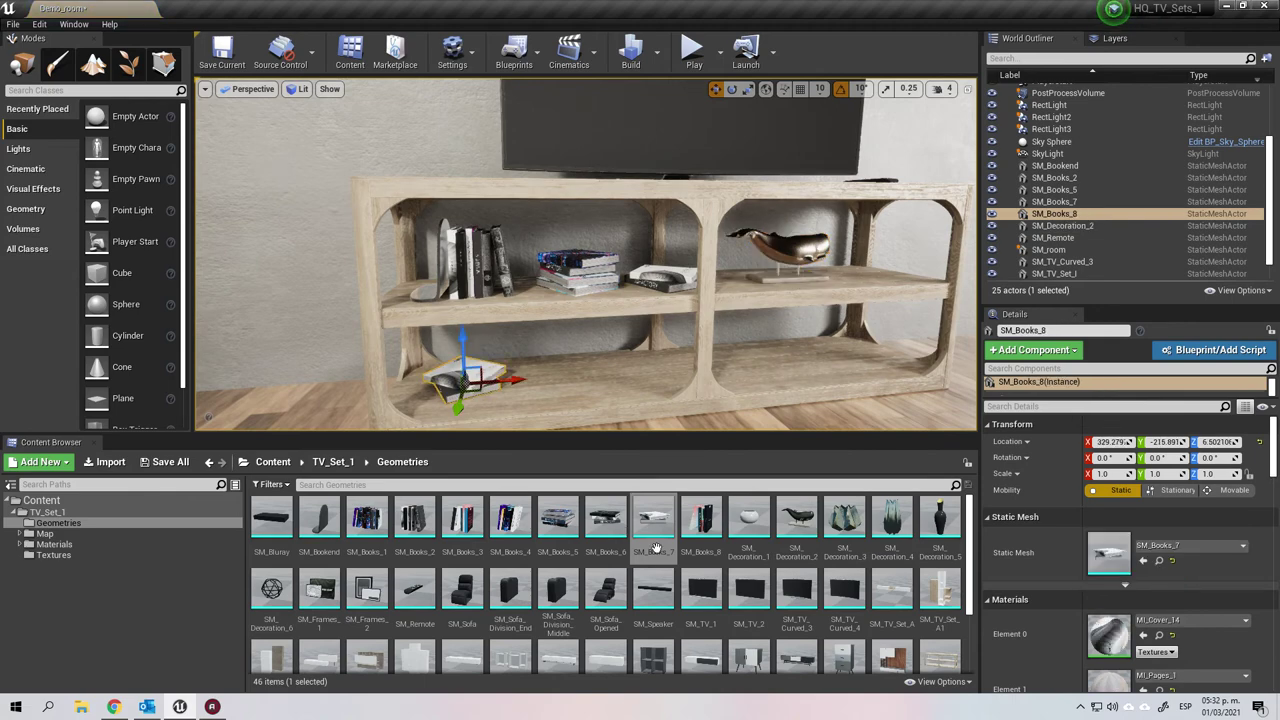
pyautogui.press('Delete')
pyautogui.moveTo(706, 528); pyautogui.dragTo(449, 391)
pyautogui.moveTo(330, 513); pyautogui.dragTo(390, 418)
pyautogui.click(731, 88)
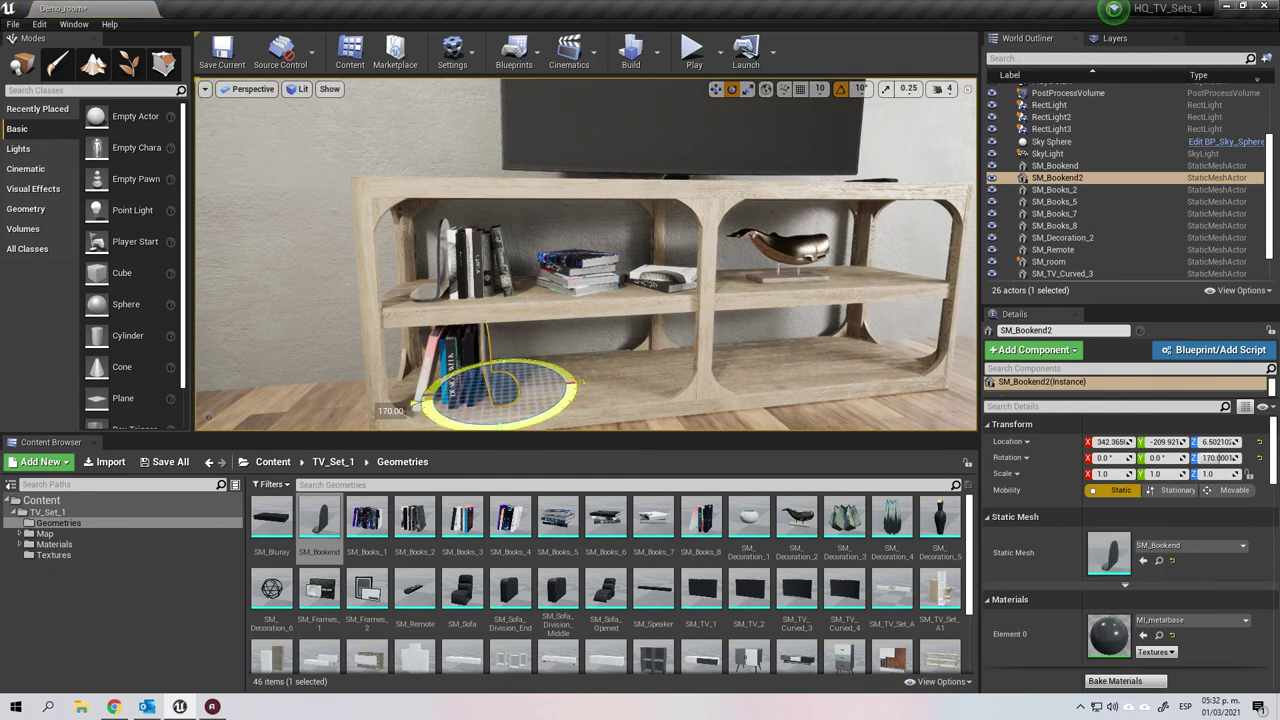
pyautogui.click(714, 90)
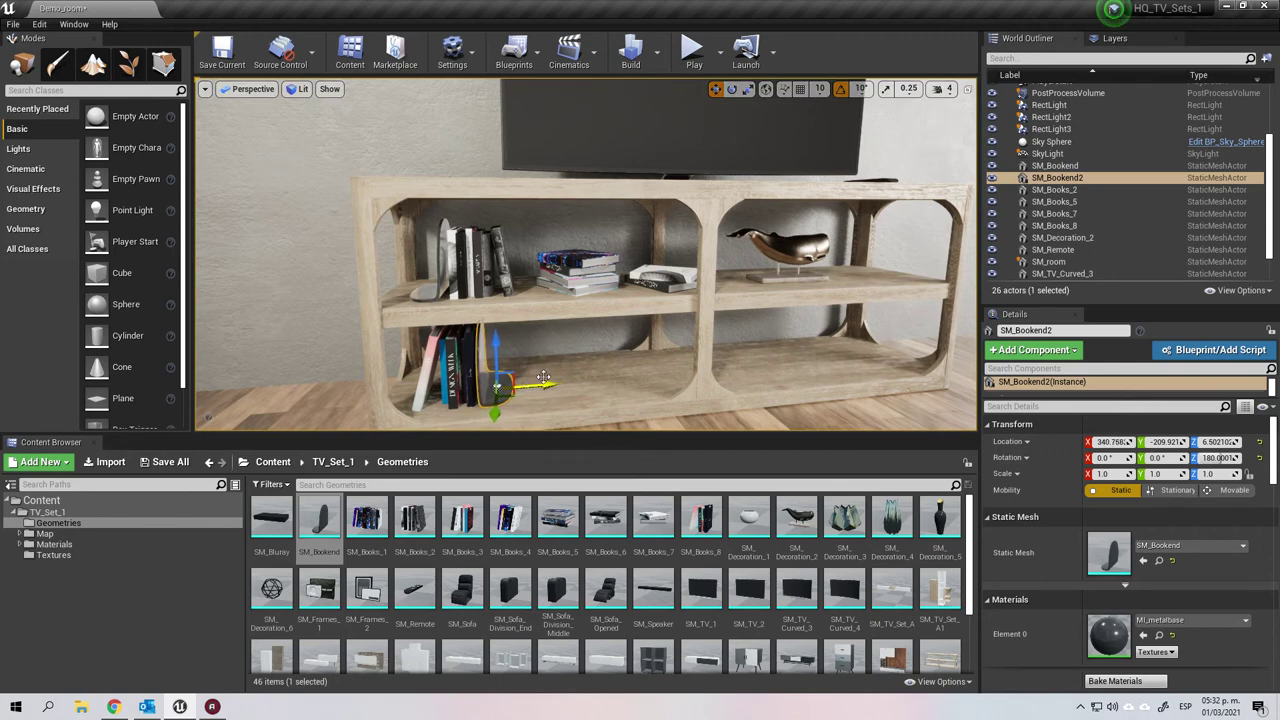
pyautogui.click(594, 371)
# Place SM_Decoration_6 beside SM_Decoration_2 and SM_Decoration_3 on the lower shelf of the right compartment.
pyautogui.moveTo(271, 590); pyautogui.dragTo(802, 358)
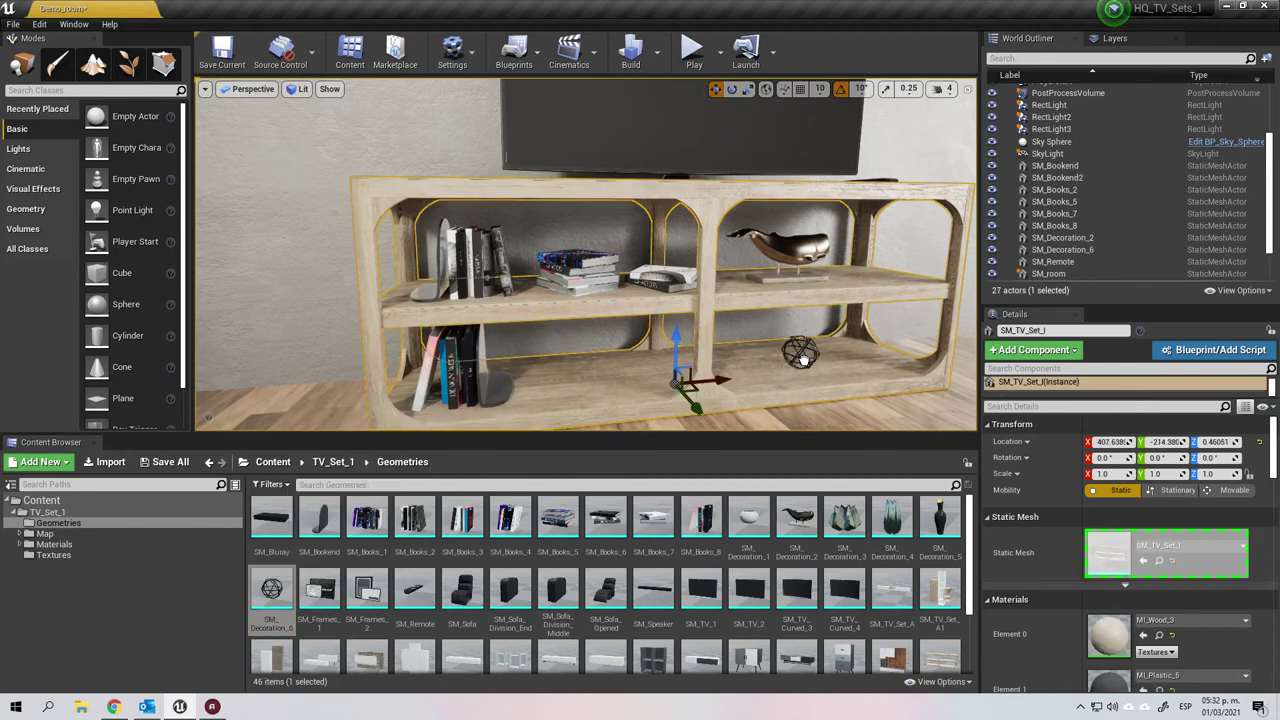
pyautogui.moveTo(861, 276); pyautogui.dragTo(861, 277)
pyautogui.moveTo(845, 520); pyautogui.dragTo(755, 372)
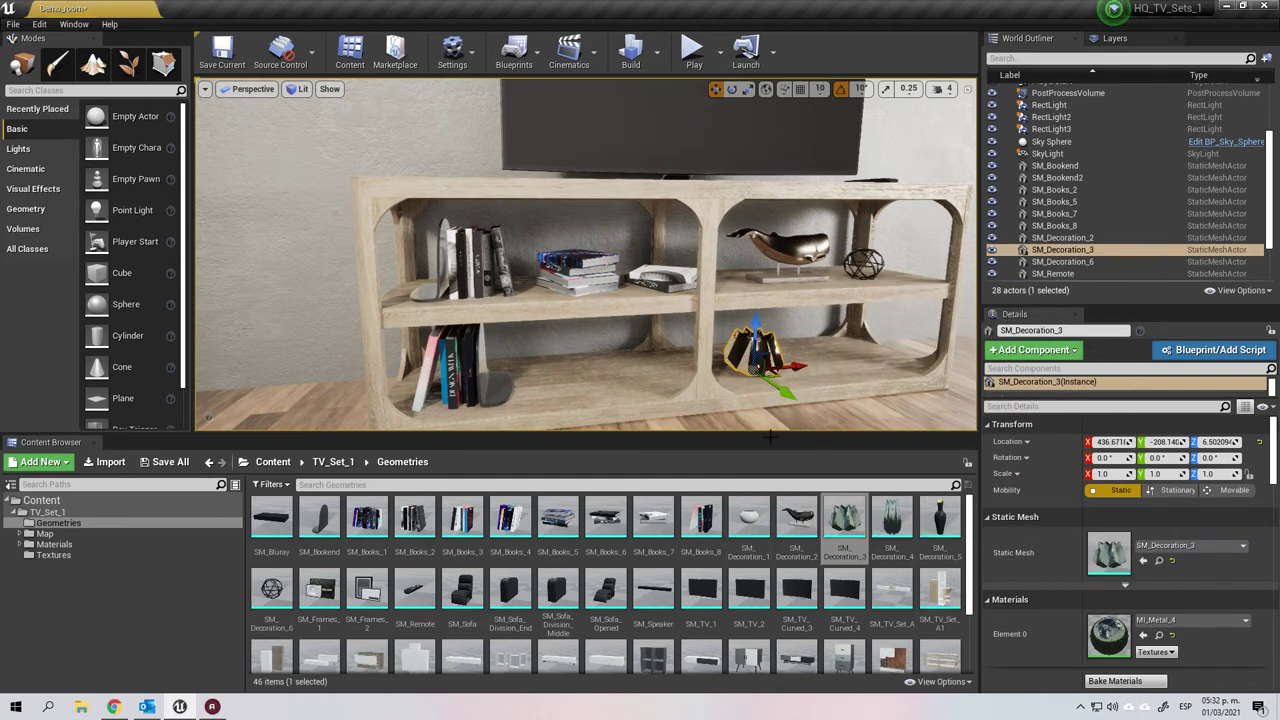
# Examine the decorated SM_TV_Set_I arrangement from the front at several distances.
pyautogui.click(670, 277)
pyautogui.click(793, 251)
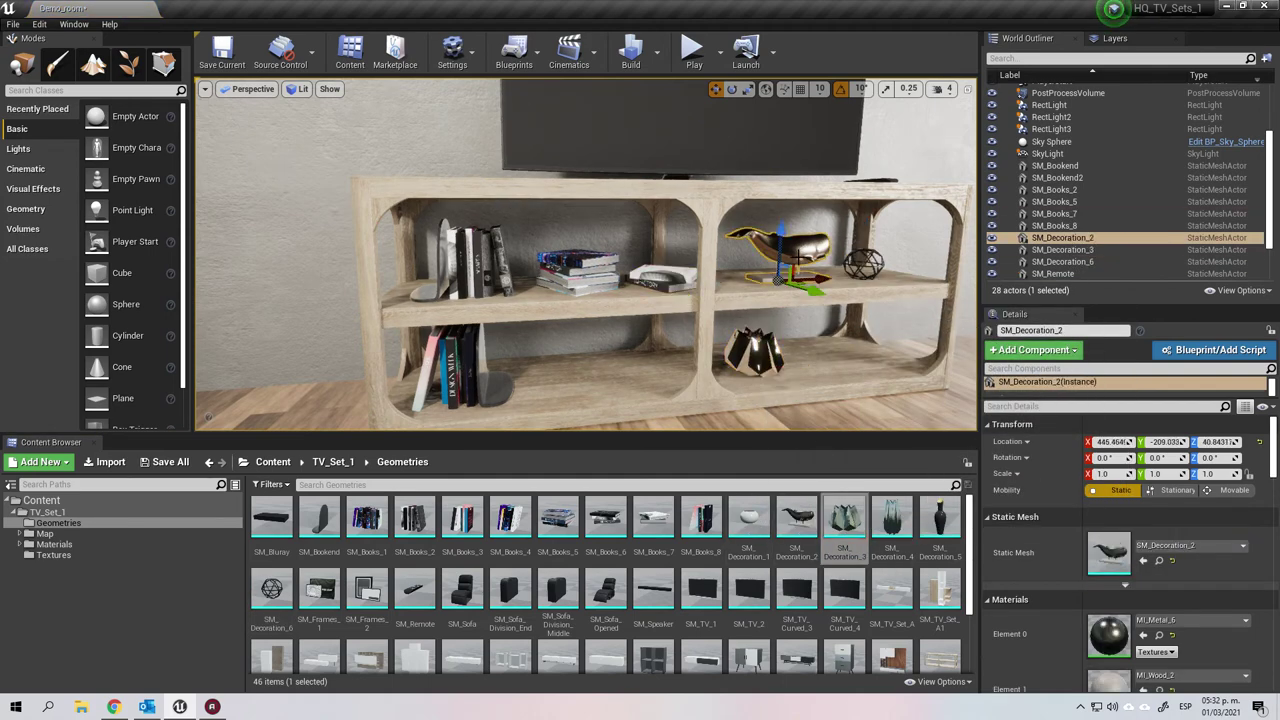
pyautogui.moveTo(780, 262); pyautogui.dragTo(715, 262, button='right')
pyautogui.moveTo(682, 364); pyautogui.dragTo(684, 420)
pyautogui.moveTo(688, 365); pyautogui.dragTo(725, 309, button='right')
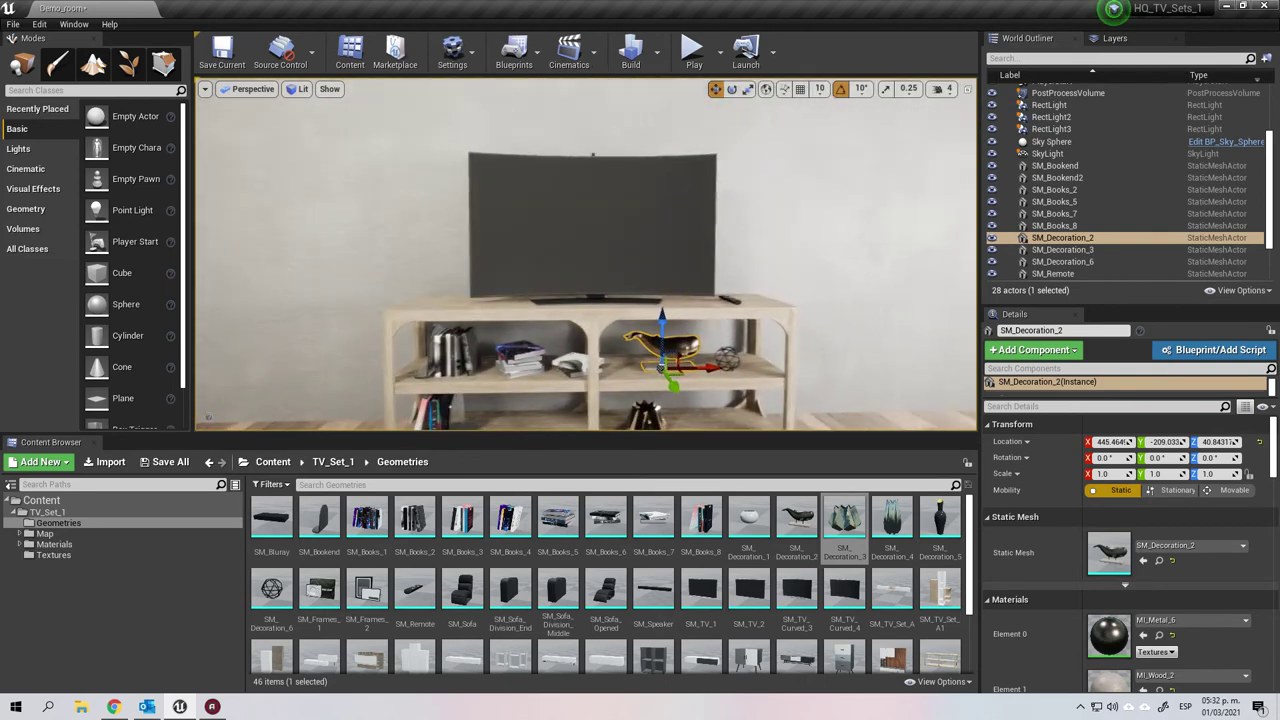
pyautogui.moveTo(725, 309); pyautogui.dragTo(725, 375)
pyautogui.click(833, 286)
pyautogui.moveTo(833, 286); pyautogui.dragTo(640, 284, button='right')
# Replace SM_TV_Curved_3 with SM_TV_2 mounted on the wall above the cabinet, and scale it up uniformly.
pyautogui.click(595, 240)
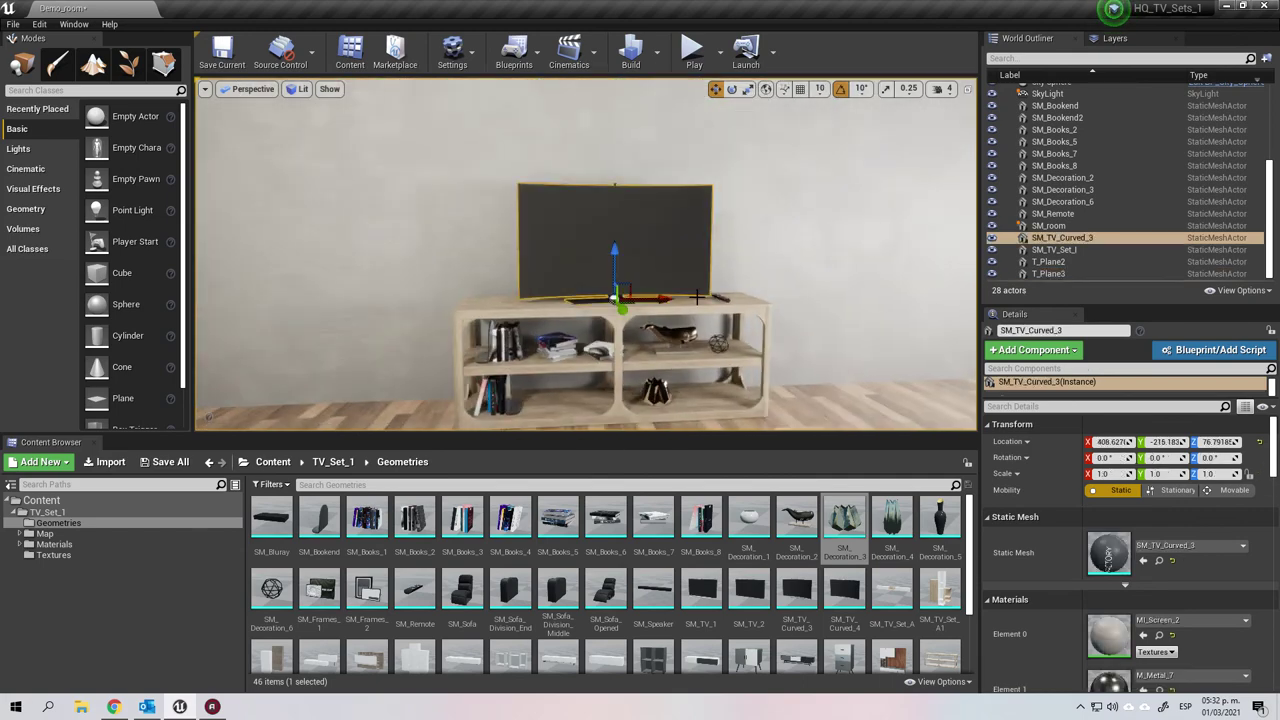
pyautogui.press('Delete')
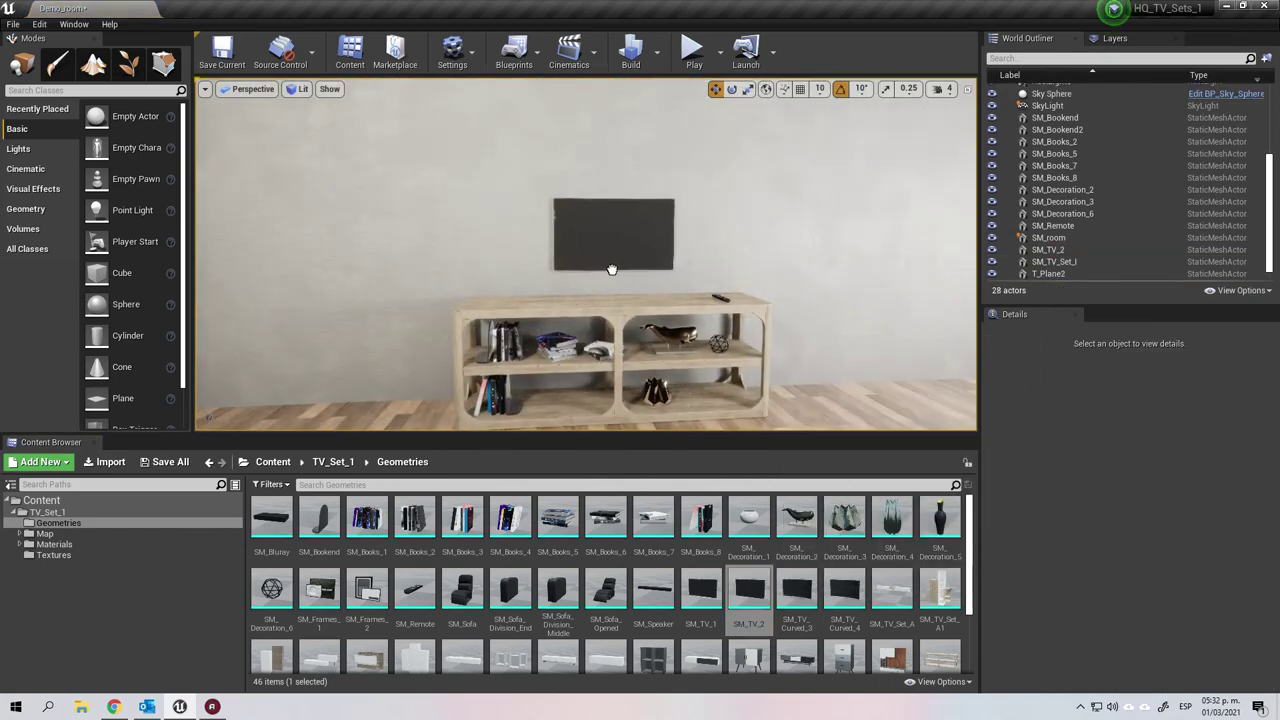
pyautogui.moveTo(612, 270); pyautogui.dragTo(609, 269)
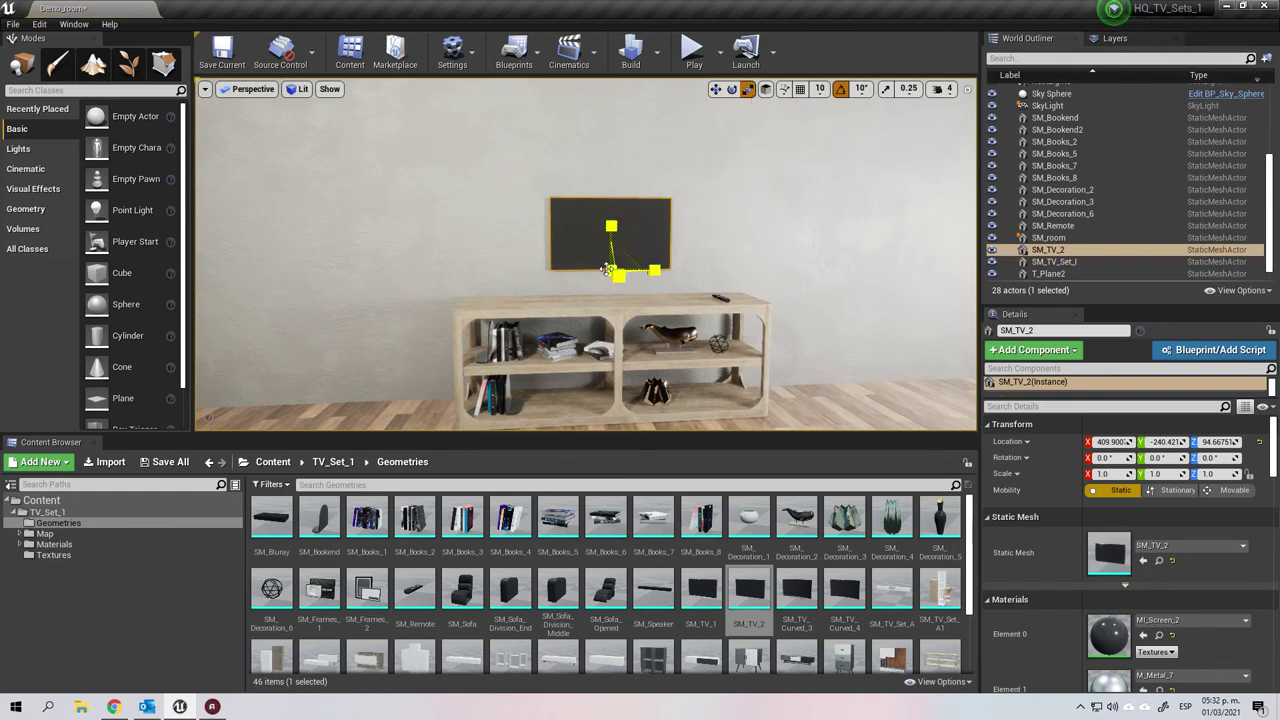
pyautogui.click(722, 190)
pyautogui.moveTo(722, 190); pyautogui.dragTo(760, 355, button='right')
# Delete SM_TV_Set_I along with the books and bookend from its middle left shelf.
pyautogui.click(628, 322)
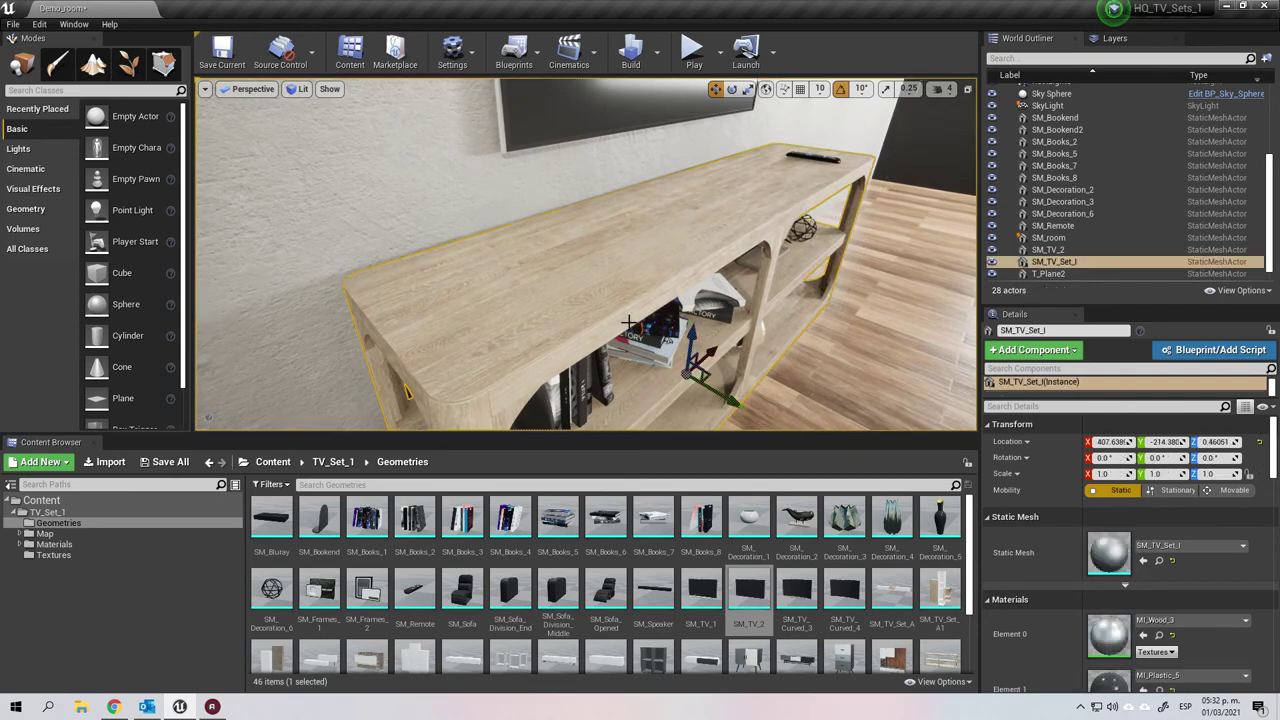
pyautogui.press('Delete')
pyautogui.click(636, 322)
pyautogui.press('Delete')
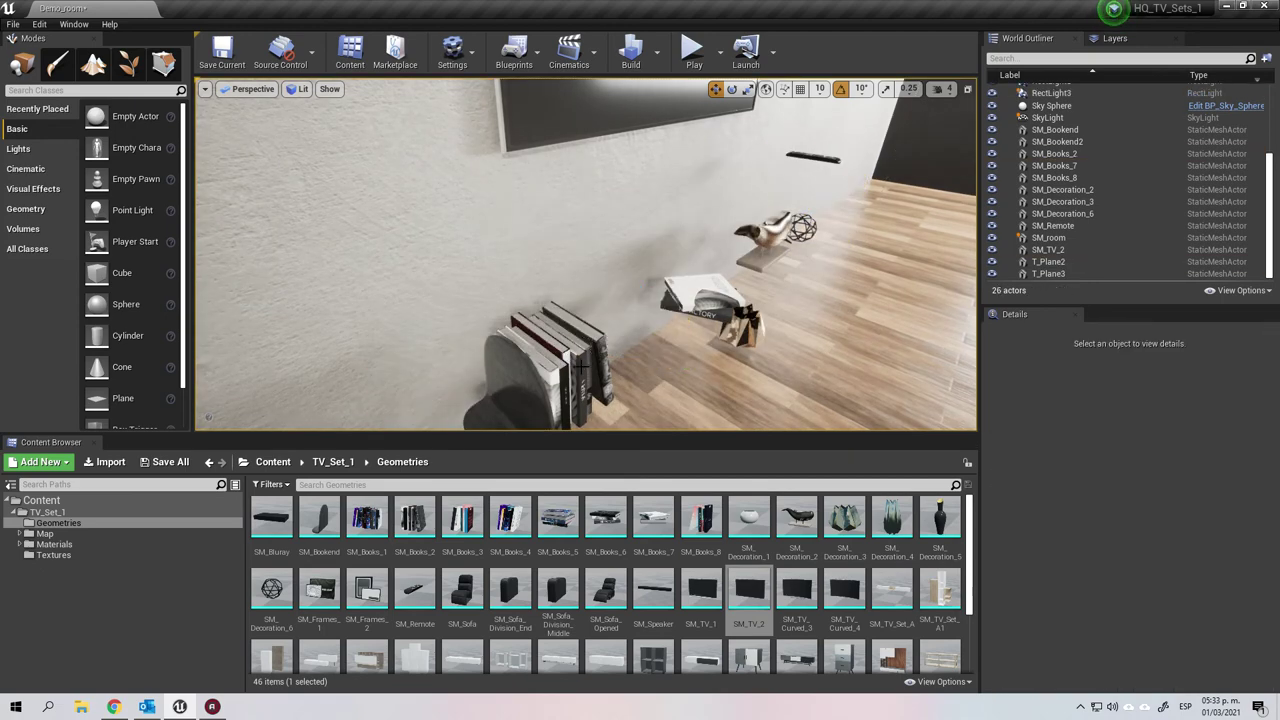
pyautogui.click(566, 371)
pyautogui.press('Delete')
pyautogui.click(533, 379)
pyautogui.press('Delete')
pyautogui.click(703, 296)
pyautogui.press('Delete')
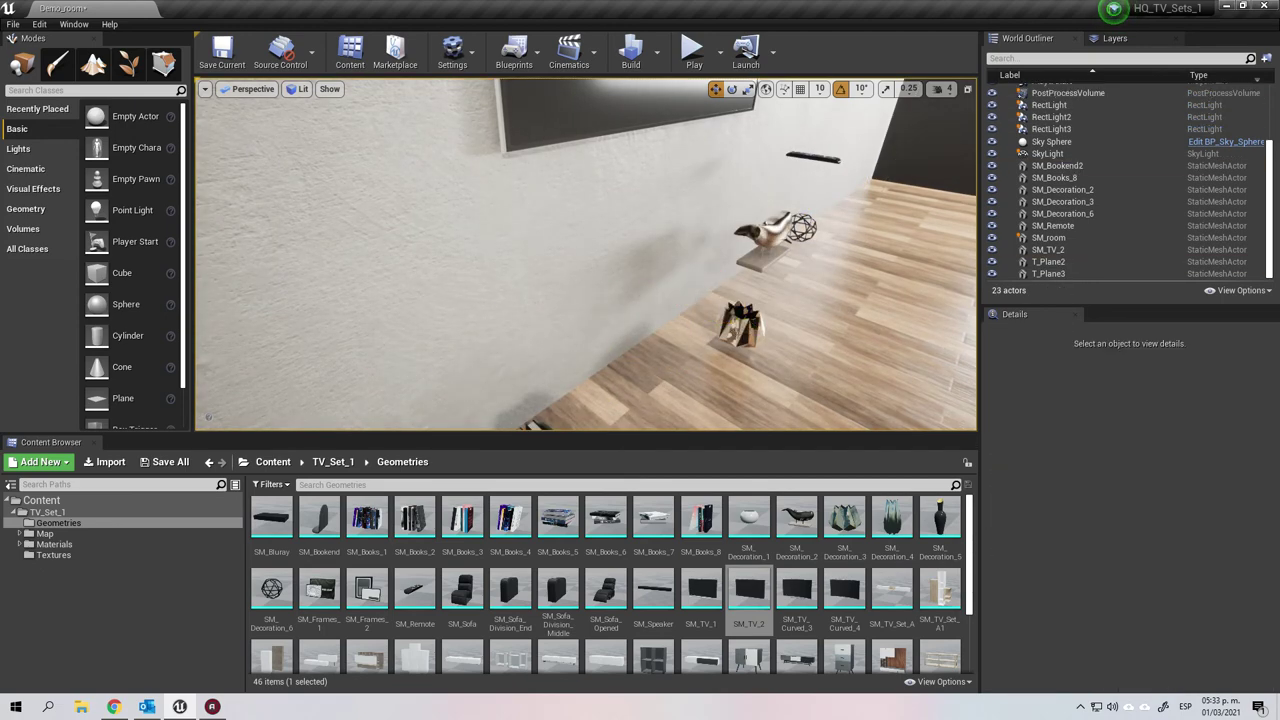
# Delete SM_Decoration_3, SM_Decoration_2, SM_Decoration_6, SM_Remote and the wall-mounted SM_TV_2.
pyautogui.click(745, 333)
pyautogui.press('Delete')
pyautogui.click(770, 240)
pyautogui.press('Delete')
pyautogui.click(800, 228)
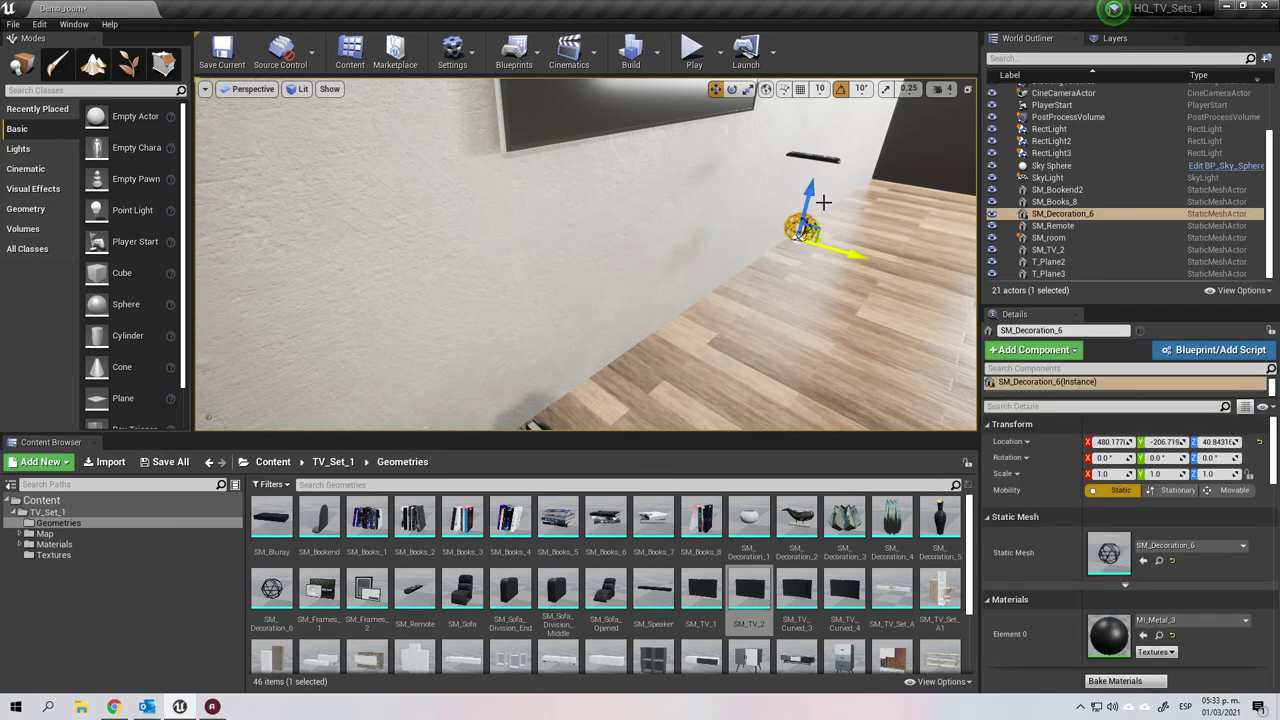
pyautogui.press('Delete')
pyautogui.click(813, 157)
pyautogui.press('Delete')
pyautogui.click(628, 111)
pyautogui.press('Delete')
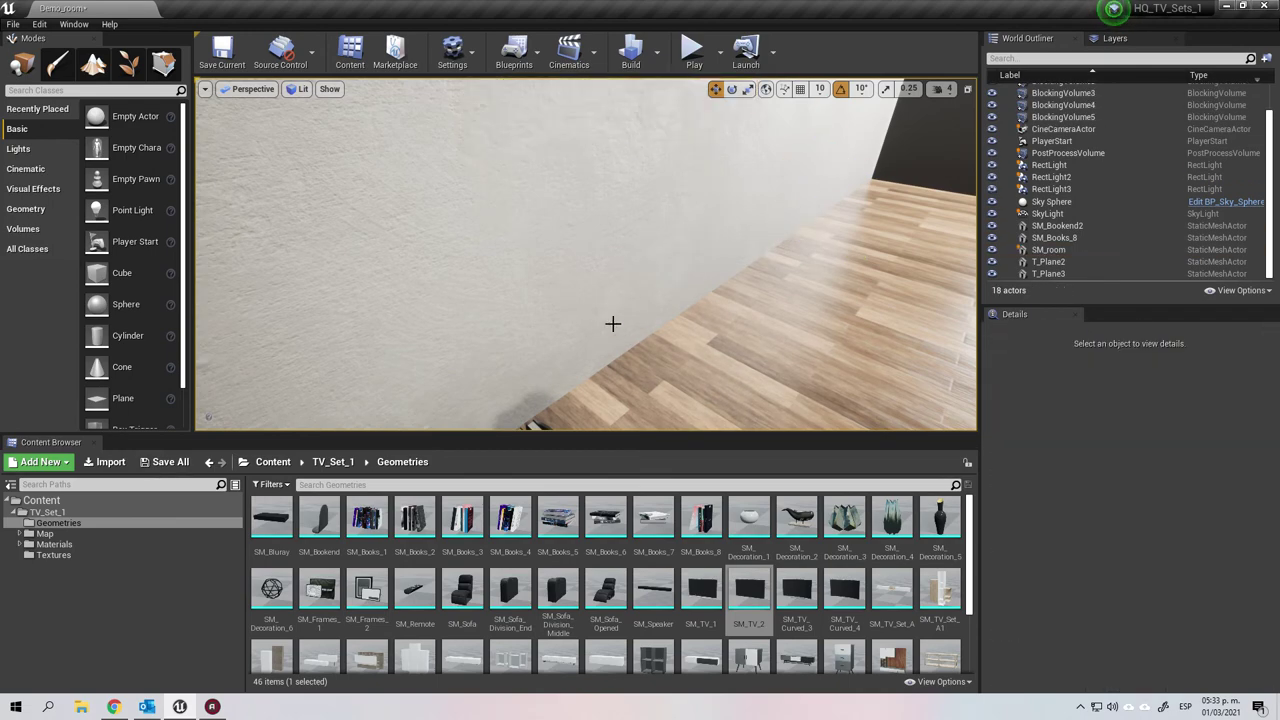
# Delete the remaining SM_Books_8 and its bookend near the floor.
pyautogui.moveTo(645, 337); pyautogui.dragTo(645, 390)
pyautogui.click(588, 327)
pyautogui.press('Delete')
pyautogui.click(572, 315)
pyautogui.press('Delete')
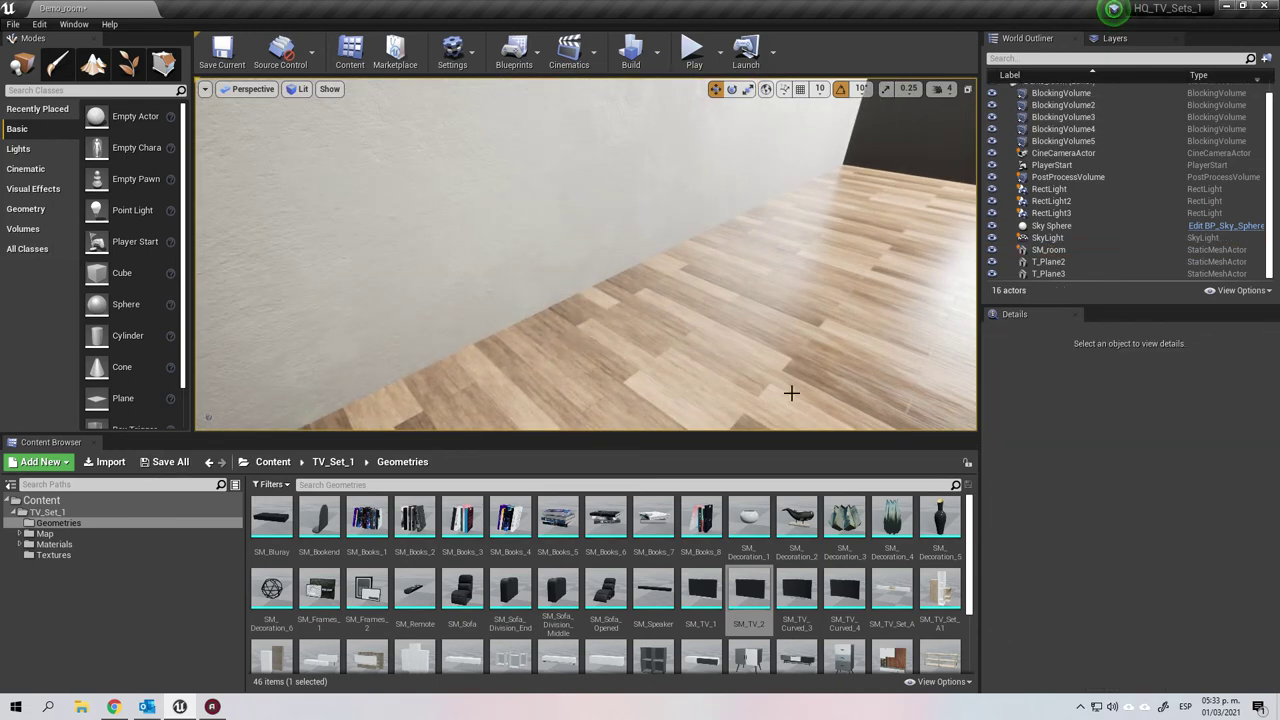
pyautogui.scroll(-2, 873, 667)
pyautogui.moveTo(283, 627); pyautogui.dragTo(602, 275)
pyautogui.moveTo(703, 271); pyautogui.dragTo(796, 280, button='right')
pyautogui.press('s')
pyautogui.click(874, 313)
pyautogui.moveTo(874, 313); pyautogui.dragTo(886, 343, button='right')
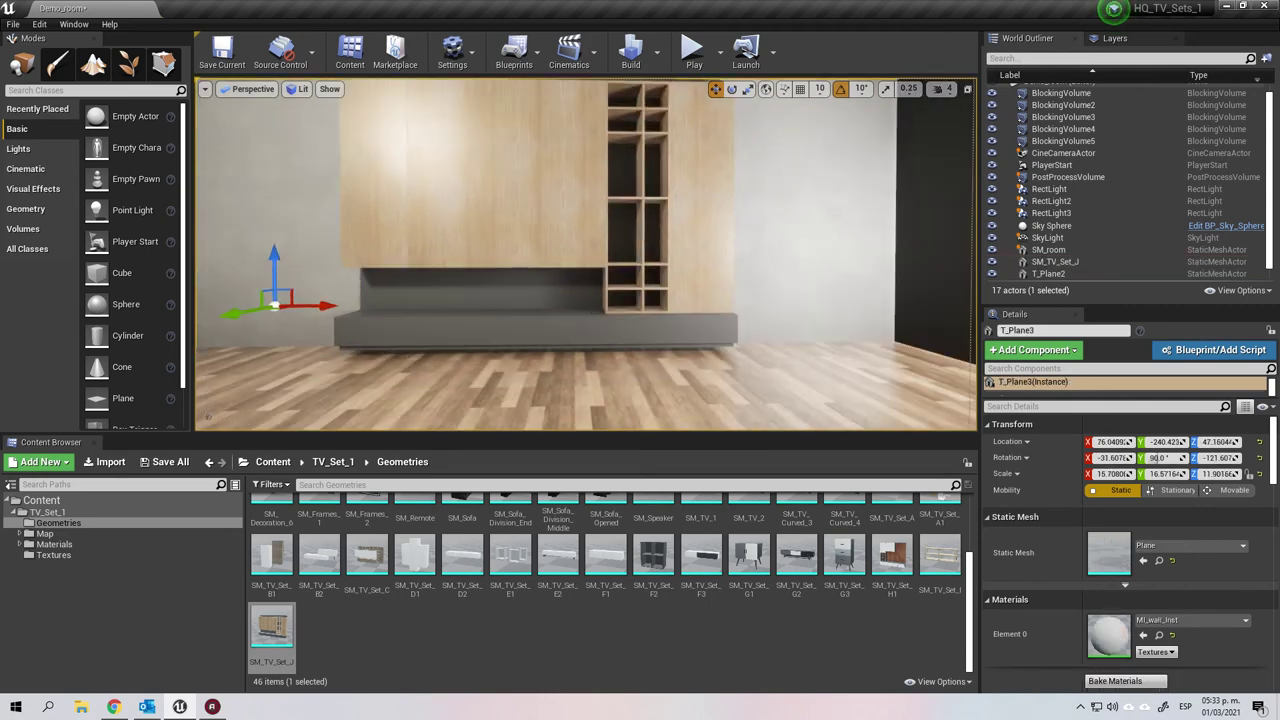
pyautogui.click(660, 331)
pyautogui.press('Delete')
# Place SM_TV_Set_J on the floor and move it back along Y against the wall.
pyautogui.moveTo(277, 613); pyautogui.dragTo(554, 352)
pyautogui.moveTo(554, 352)
pyautogui.mouseDown(button='right')
pyautogui.moveTo(640, 354)
pyautogui.moveTo(570, 352)
pyautogui.mouseUp(button='right')
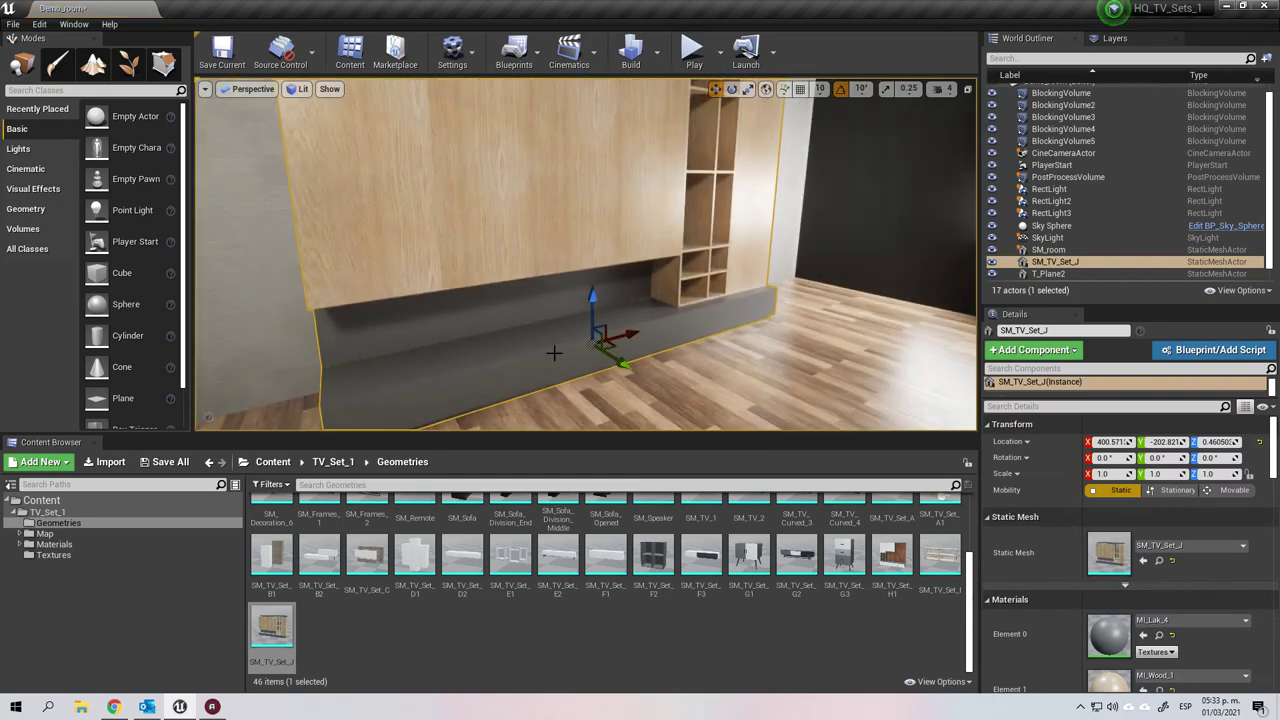
pyautogui.moveTo(605, 357); pyautogui.dragTo(582, 341)
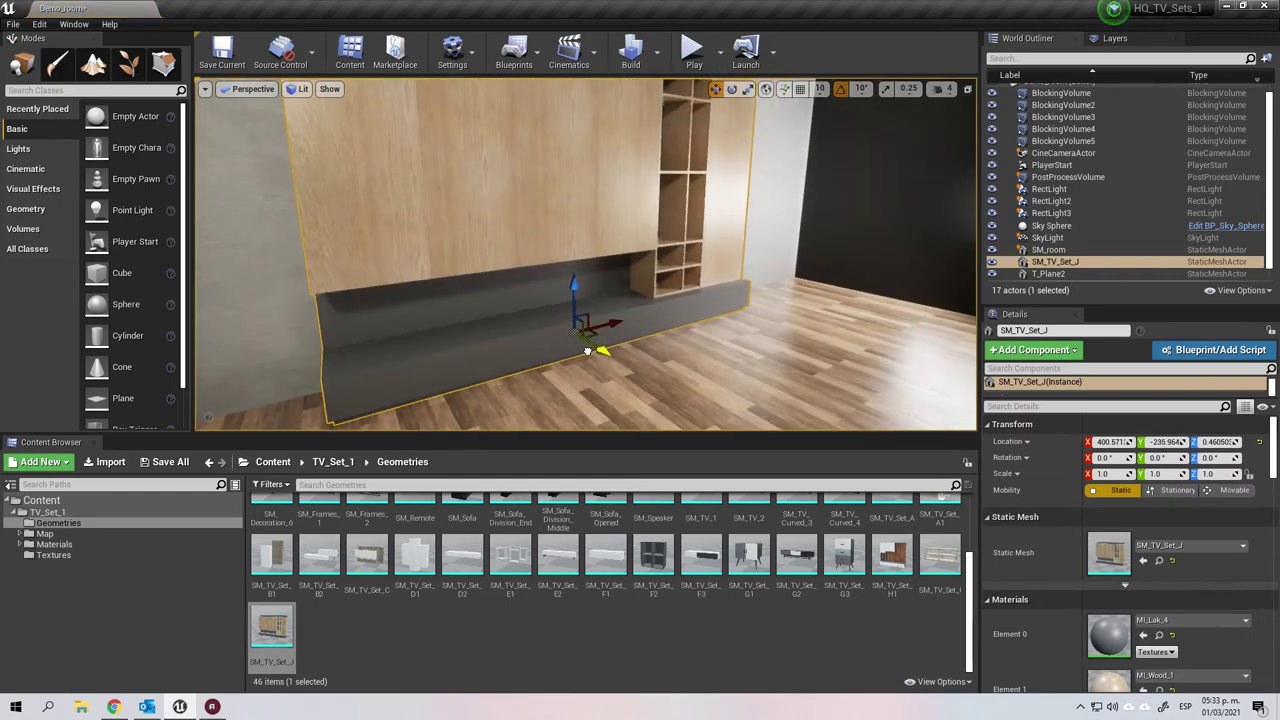
# Examine the empty SM_TV_Set_J wall unit from several distances and angles.
pyautogui.click(697, 354)
pyautogui.moveTo(697, 354); pyautogui.dragTo(600, 342, button='right')
pyautogui.press('w')
pyautogui.press('w')
pyautogui.press('s')
pyautogui.press('s')
pyautogui.press('s')
pyautogui.moveTo(489, 254); pyautogui.dragTo(463, 269, button='right')
pyautogui.press('w')
pyautogui.press('s')
pyautogui.press('w')
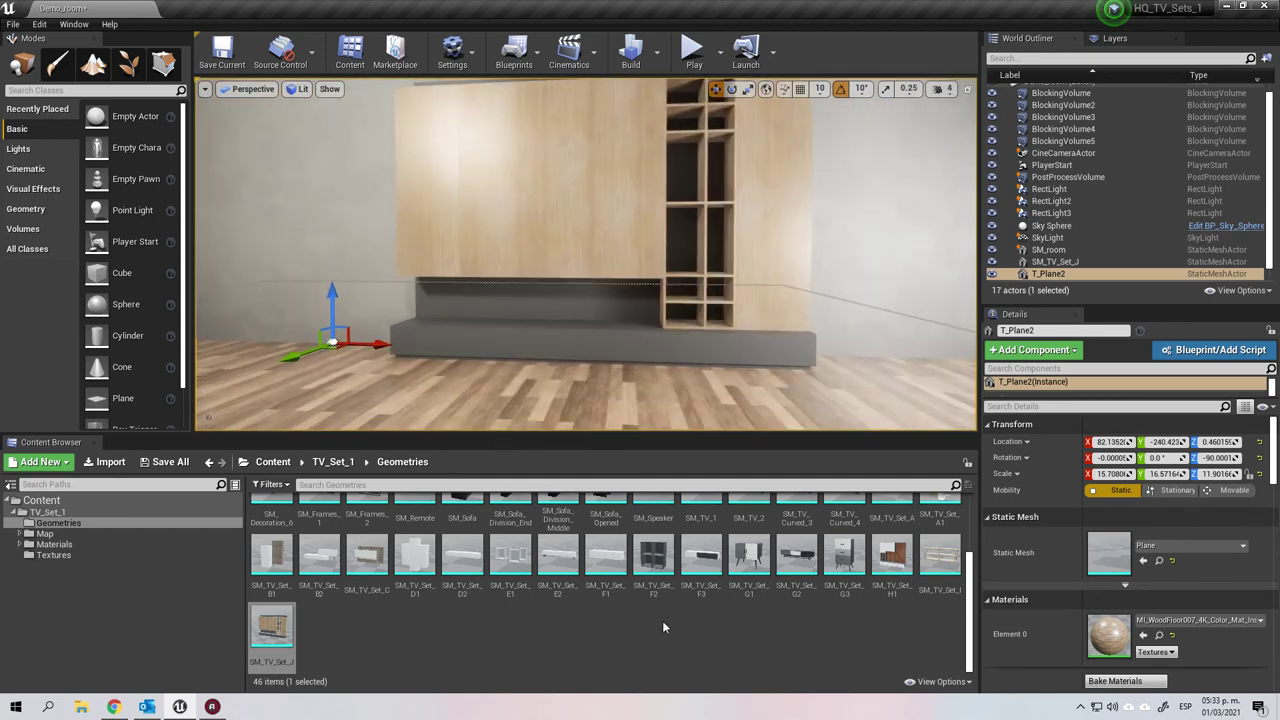
# Place SM_TV_2 on the wood panel above the SM_TV_Set_J console and scale it uniformly to about 1.68.
pyautogui.scroll(3, 661, 624)
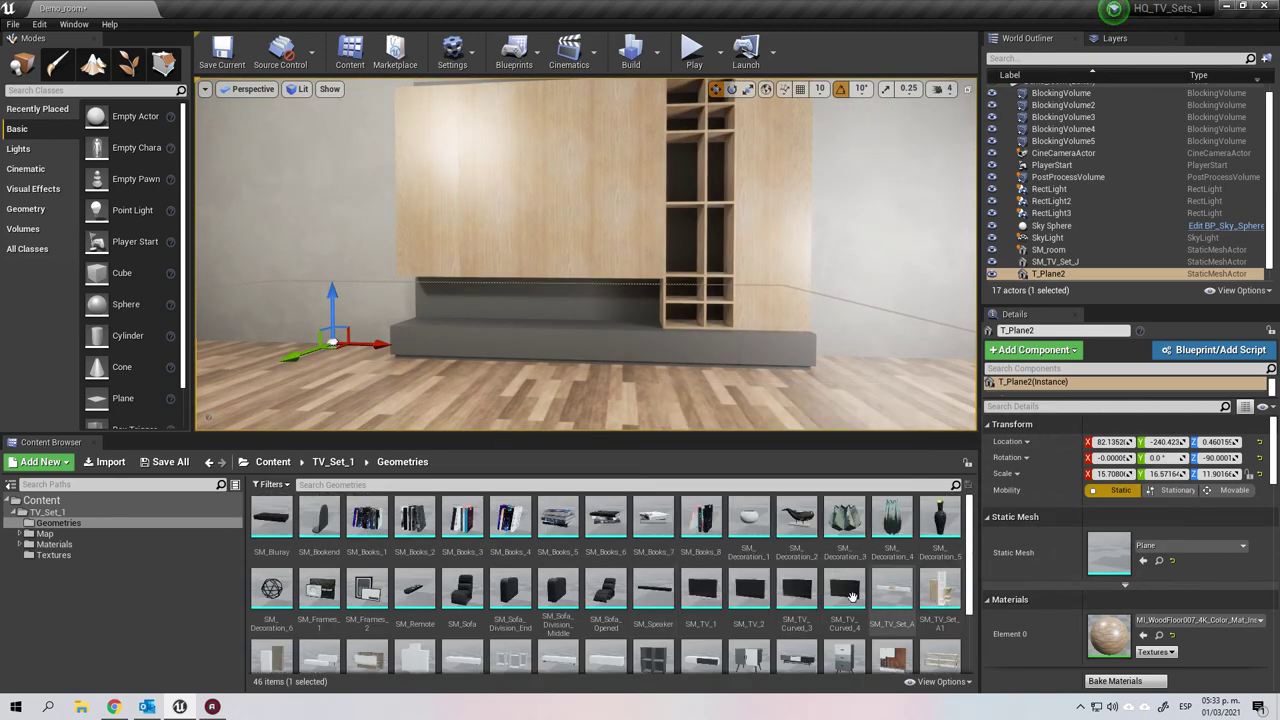
pyautogui.moveTo(746, 592); pyautogui.dragTo(528, 228)
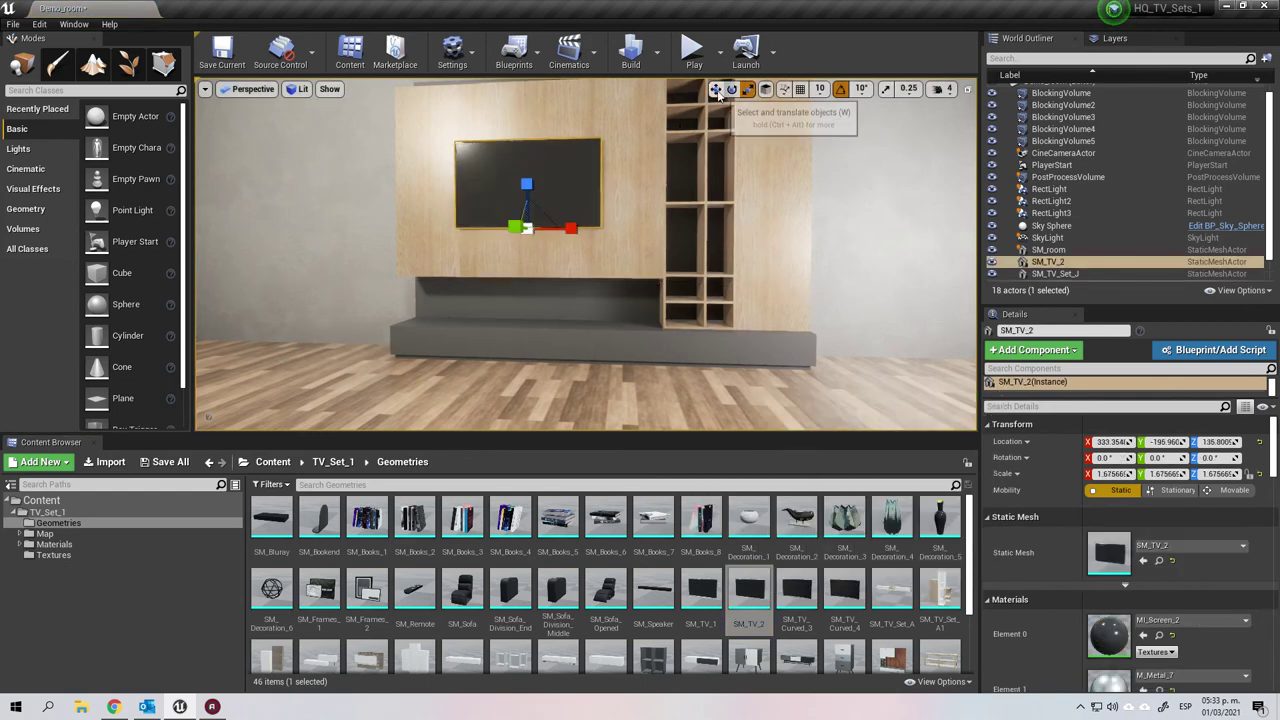
pyautogui.click(717, 92)
pyautogui.click(786, 254)
# Place SM_Speaker, SM_Bluray and SM_Remote on the grey console beneath the television.
pyautogui.moveTo(786, 254)
pyautogui.mouseDown(button='right')
pyautogui.moveTo(822, 254)
pyautogui.moveTo(796, 254)
pyautogui.mouseUp(button='right')
pyautogui.press('a')
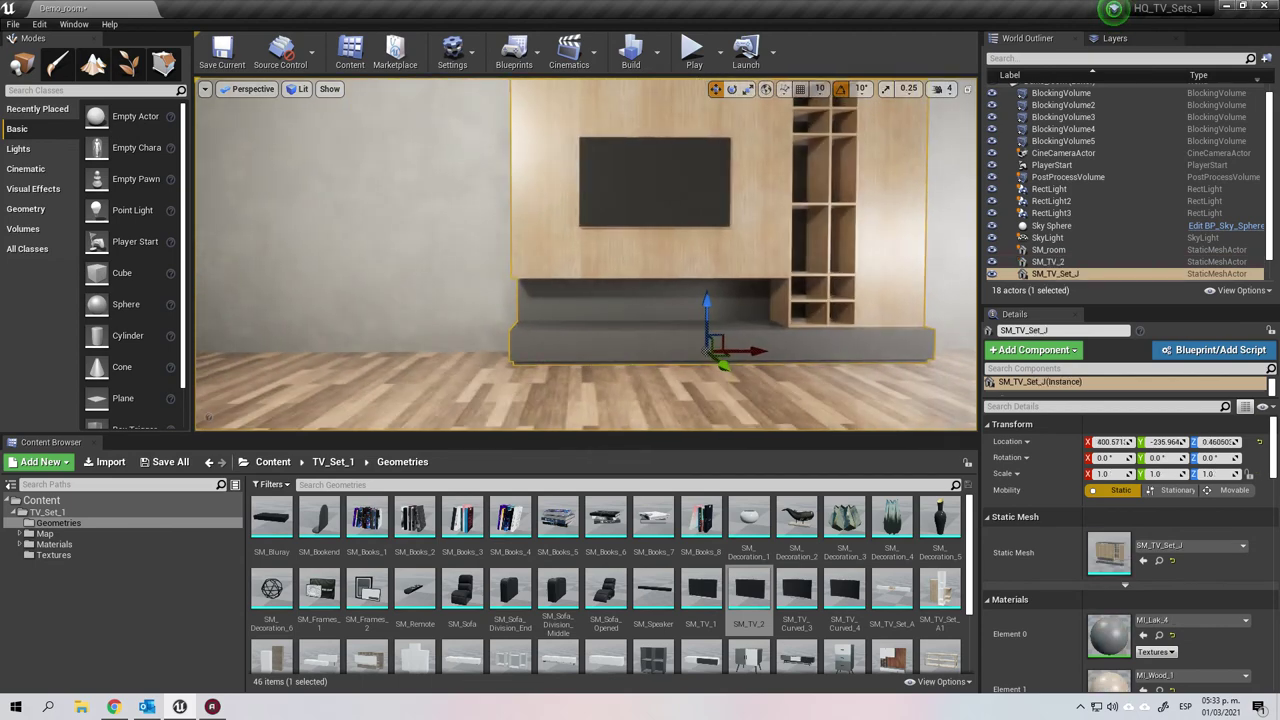
pyautogui.moveTo(829, 311); pyautogui.dragTo(833, 311, button='right')
pyautogui.press('w')
pyautogui.scroll(-3, 821, 330)
pyautogui.moveTo(648, 593); pyautogui.dragTo(573, 300)
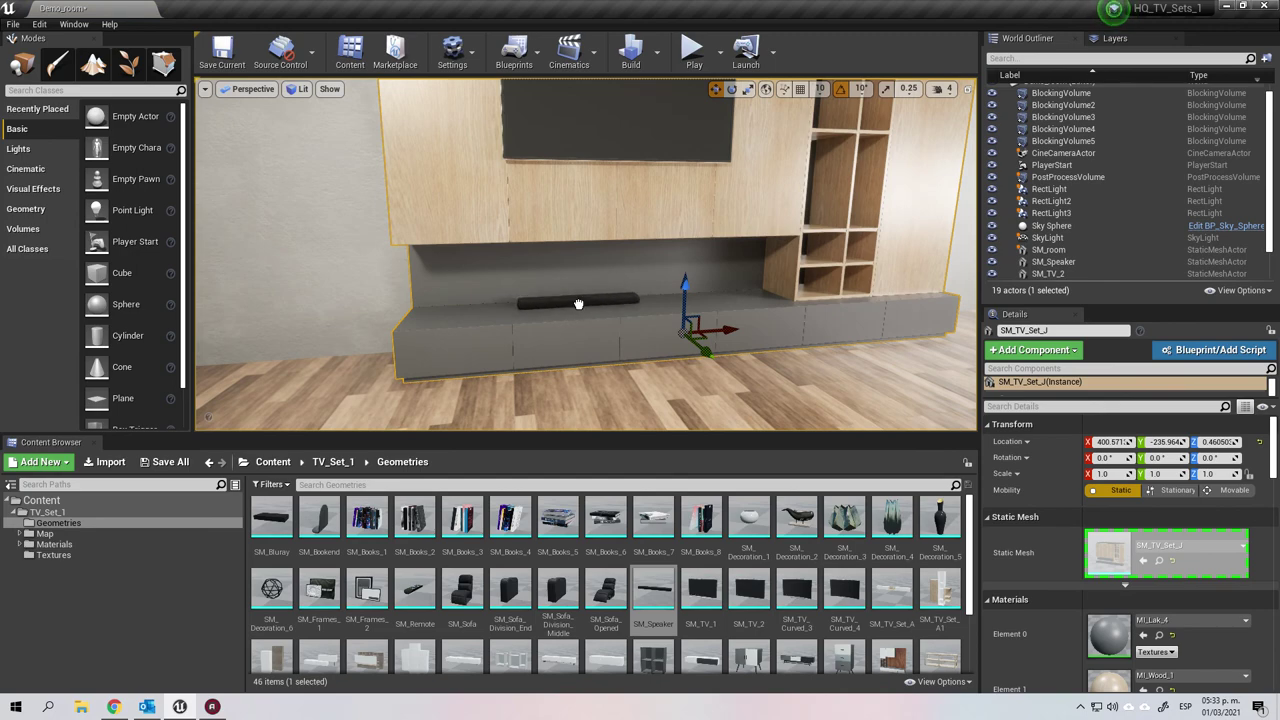
pyautogui.click(578, 302)
pyautogui.moveTo(276, 531); pyautogui.dragTo(693, 284)
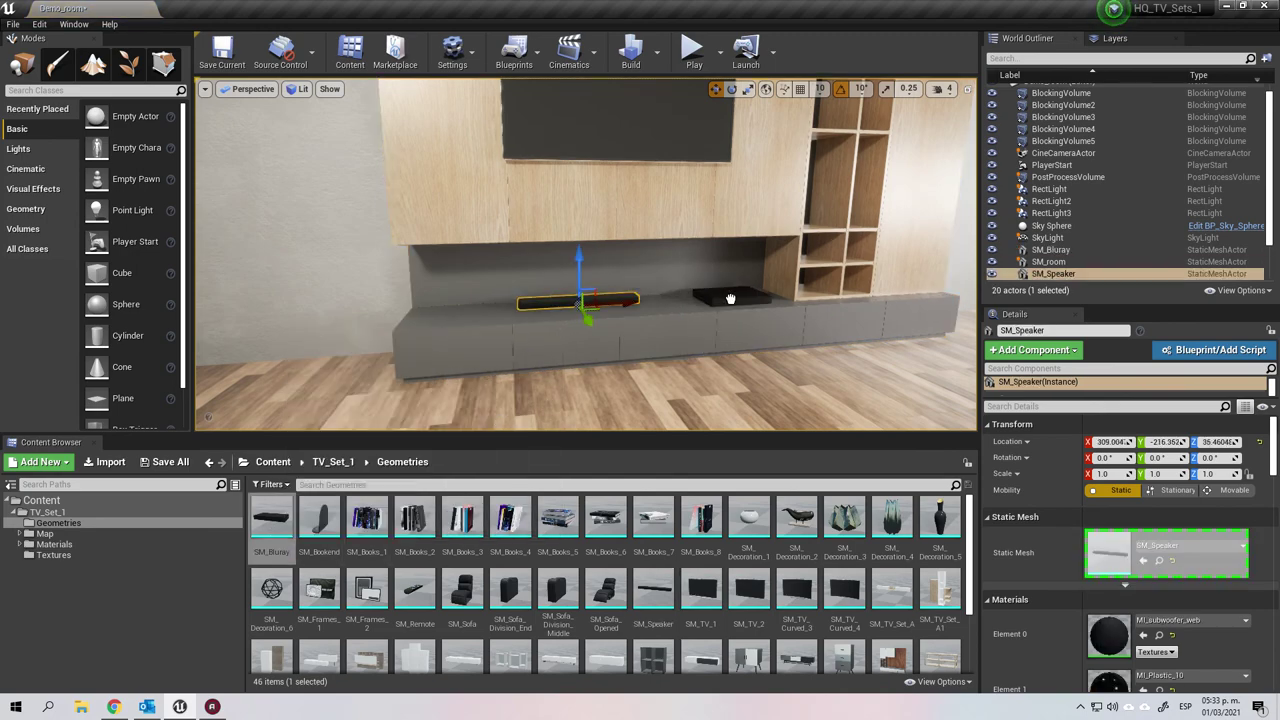
pyautogui.click(731, 299)
pyautogui.click(786, 387)
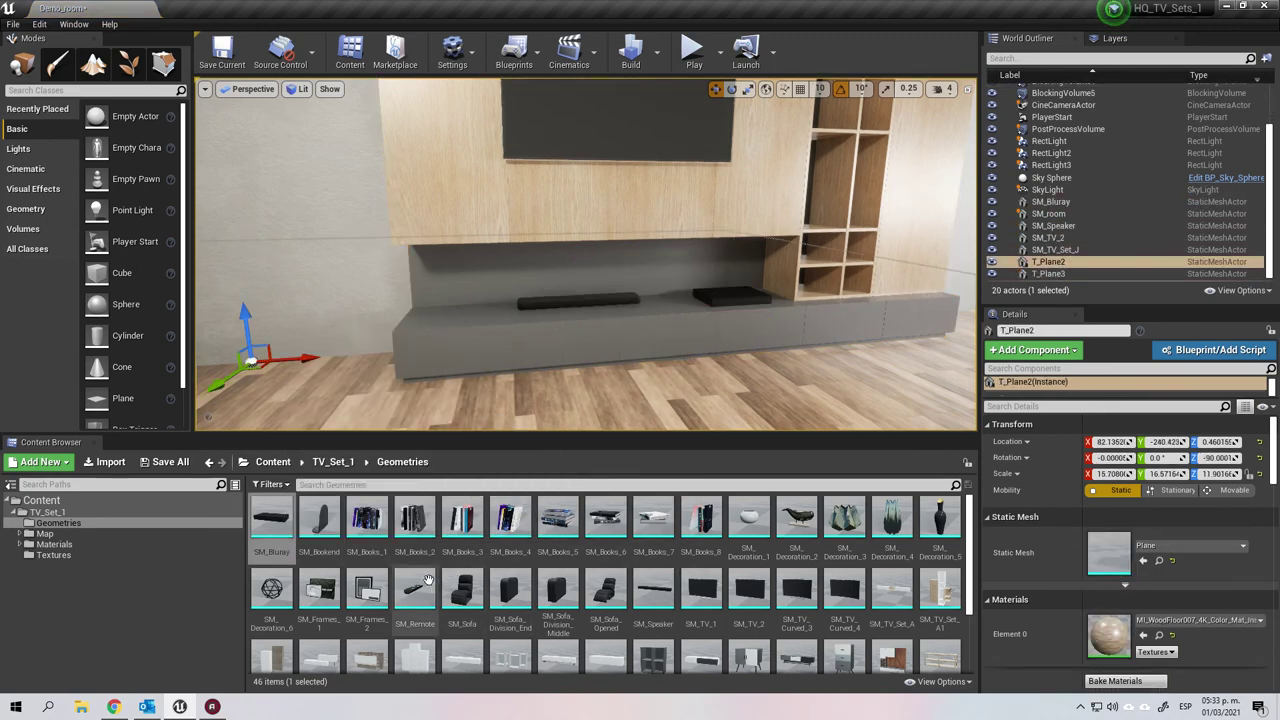
pyautogui.moveTo(428, 579); pyautogui.dragTo(481, 357)
pyautogui.moveTo(497, 312); pyautogui.dragTo(497, 311)
# Place SM_Decoration_5, SM_Decoration_4 and SM_Decoration_6 in the tall shelf compartments above the small lower cubbies.
pyautogui.click(638, 380)
pyautogui.press('w')
pyautogui.moveTo(638, 380); pyautogui.dragTo(720, 360, button='right')
pyautogui.press('s')
pyautogui.press('w')
pyautogui.moveTo(612, 361); pyautogui.dragTo(636, 361, button='right')
pyautogui.moveTo(940, 522); pyautogui.dragTo(392, 258)
pyautogui.moveTo(892, 520); pyautogui.dragTo(332, 266)
pyautogui.moveTo(400, 310); pyautogui.dragTo(346, 304, button='right')
pyautogui.press('w')
pyautogui.moveTo(272, 592); pyautogui.dragTo(436, 298)
# Fill the four small lower cubbies with SM_Books_5, SM_Books_6, SM_Decoration_1 and SM_Books_3.
pyautogui.click(640, 335)
pyautogui.moveTo(640, 335); pyautogui.dragTo(645, 410, button='right')
pyautogui.moveTo(566, 522); pyautogui.dragTo(547, 230)
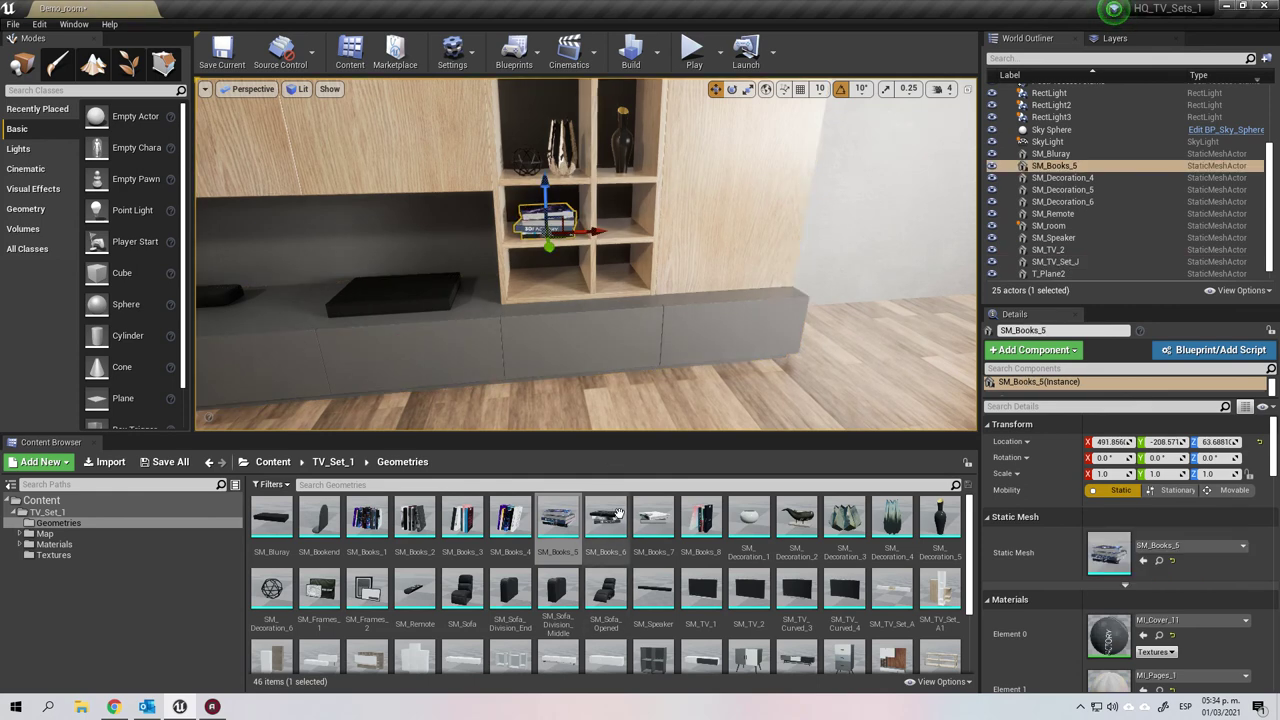
pyautogui.moveTo(619, 515); pyautogui.dragTo(634, 268)
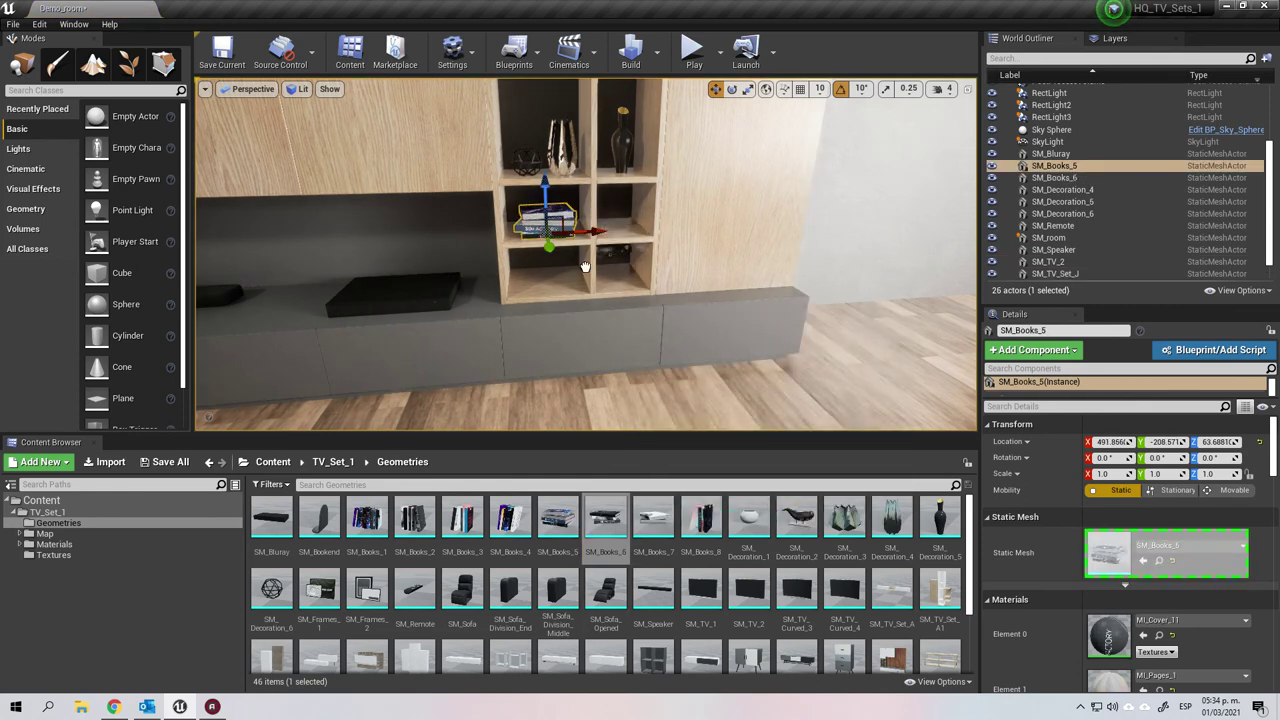
pyautogui.moveTo(545, 280); pyautogui.dragTo(546, 280)
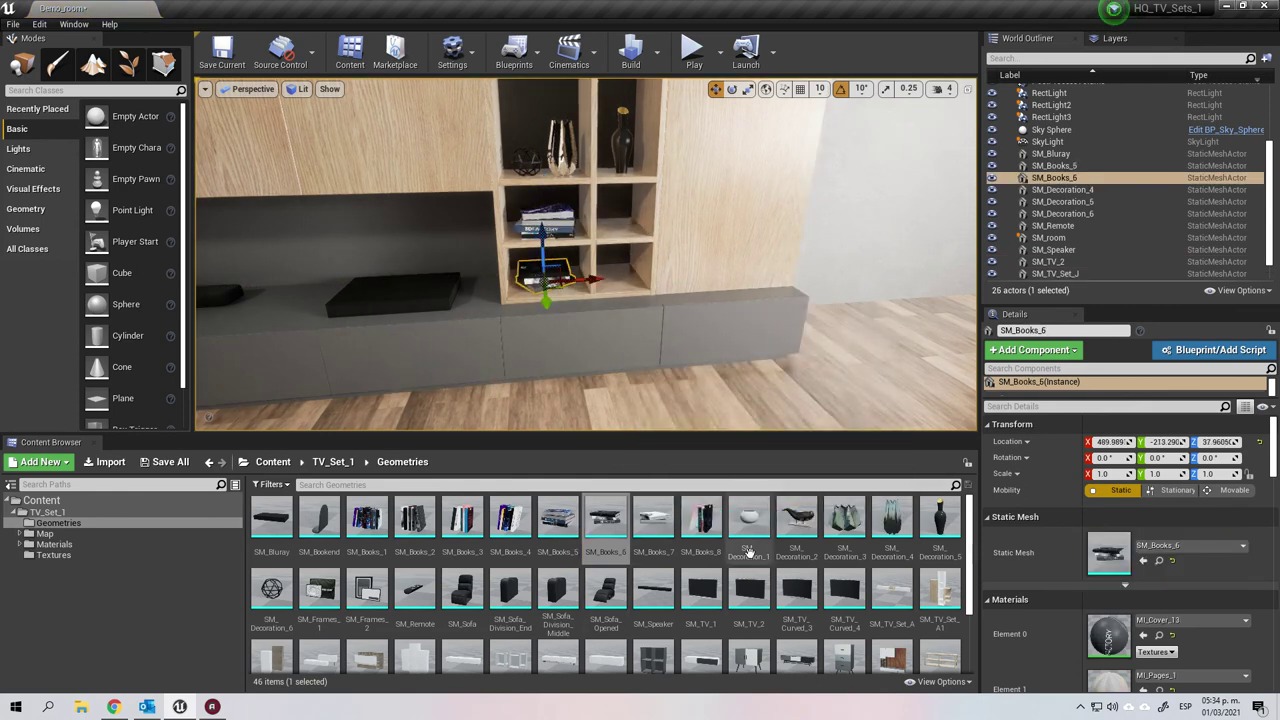
pyautogui.moveTo(749, 553); pyautogui.dragTo(618, 229)
pyautogui.moveTo(462, 517); pyautogui.dragTo(626, 281)
# Place SM_Books_2 with SM_Decoration_1 in the next tall compartment up, and SM_Books_8 in the compartment beside it.
pyautogui.click(691, 338)
pyautogui.moveTo(691, 338); pyautogui.dragTo(690, 270, button='right')
pyautogui.moveTo(416, 522); pyautogui.dragTo(597, 328)
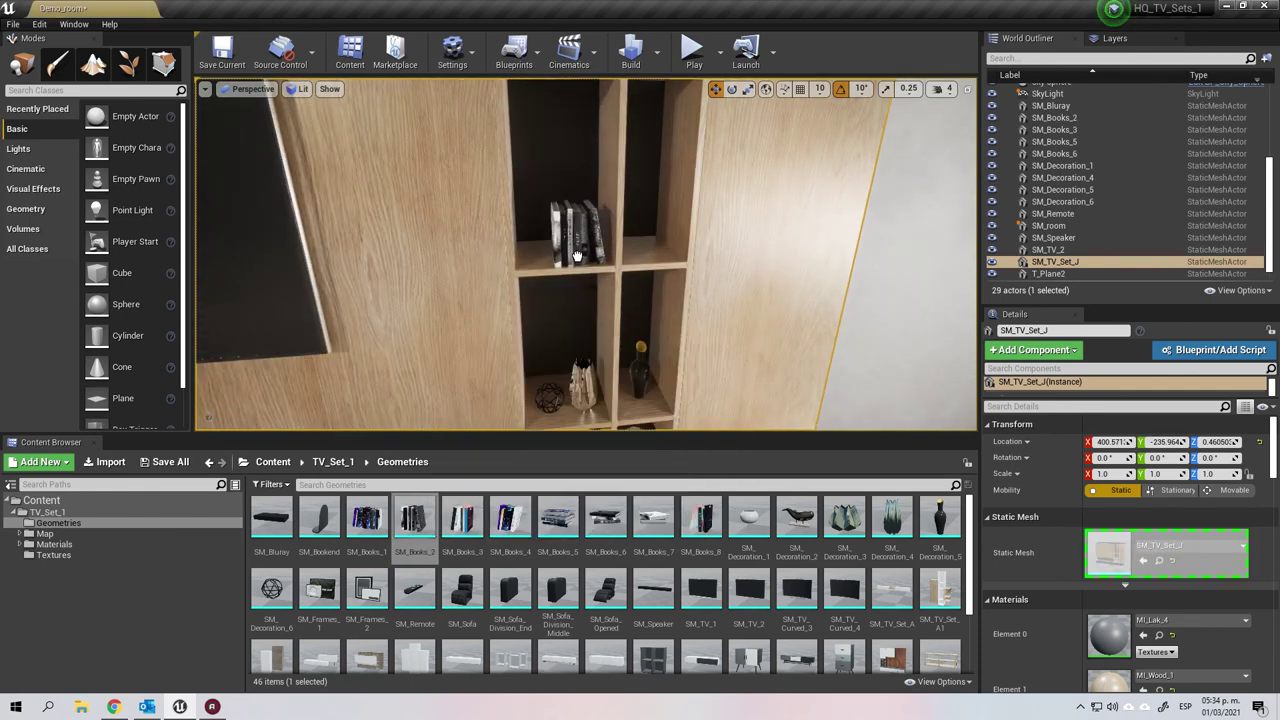
pyautogui.moveTo(540, 257); pyautogui.dragTo(542, 258)
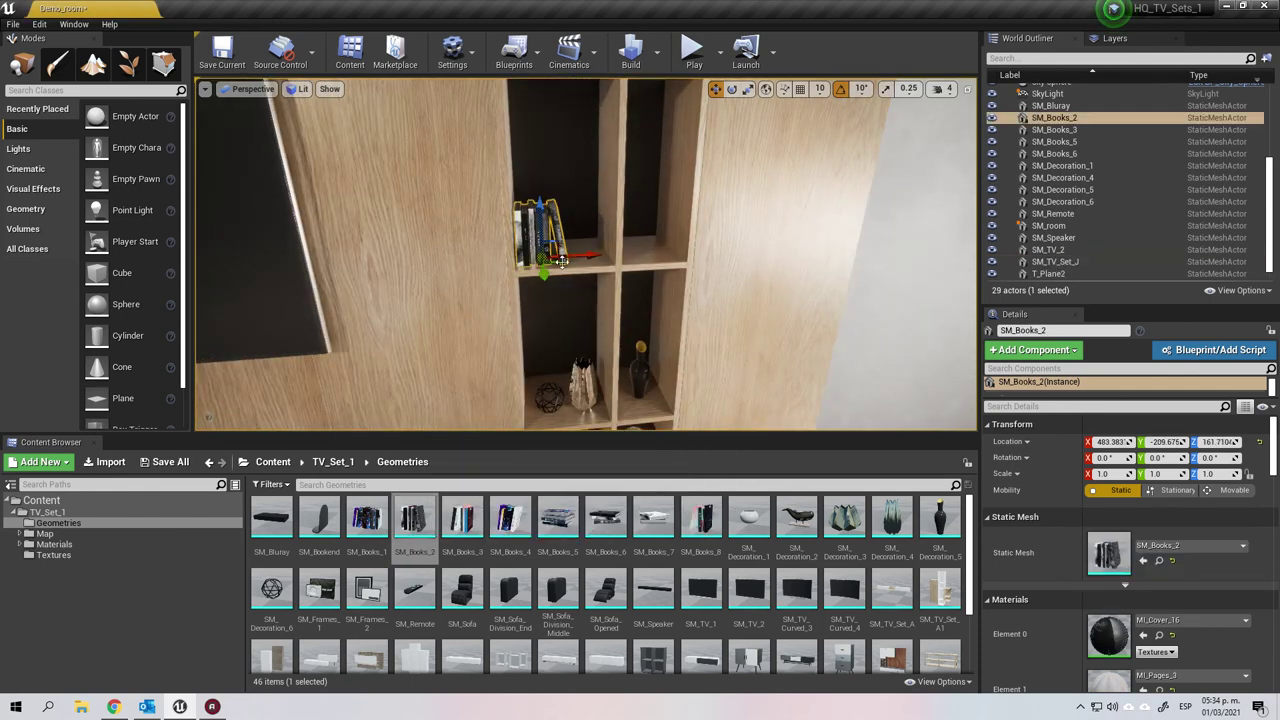
pyautogui.moveTo(749, 517); pyautogui.dragTo(587, 258)
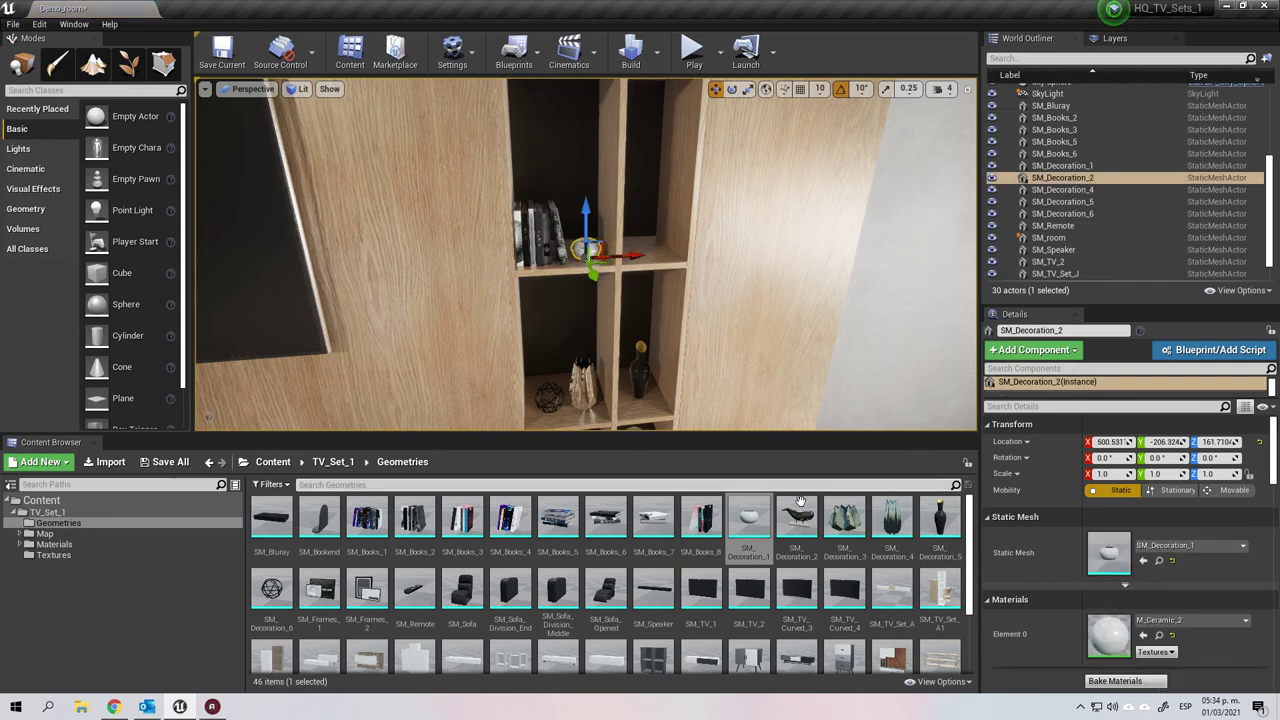
pyautogui.moveTo(747, 370); pyautogui.dragTo(734, 374, button='right')
pyautogui.moveTo(709, 522); pyautogui.dragTo(696, 254)
pyautogui.click(826, 300)
# Place SM_Books_1 in the wider upper cubby and scale it to about 0.91 to fit.
pyautogui.moveTo(826, 300); pyautogui.dragTo(810, 336)
pyautogui.moveTo(810, 336); pyautogui.dragTo(789, 304, button='right')
pyautogui.scroll(6, 789, 310)
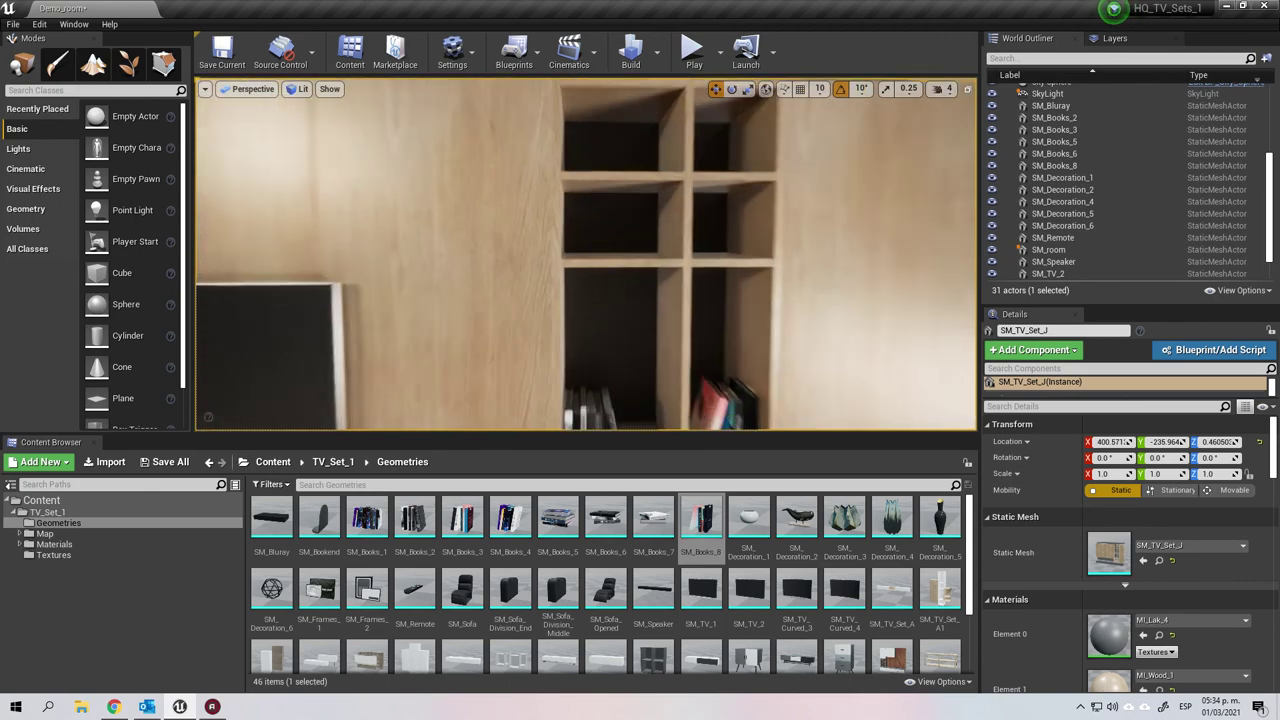
pyautogui.moveTo(633, 272); pyautogui.dragTo(637, 272)
pyautogui.moveTo(738, 263); pyautogui.dragTo(713, 135, button='middle')
pyautogui.click(749, 92)
pyautogui.moveTo(690, 240); pyautogui.dragTo(702, 266, button='right')
pyautogui.moveTo(615, 389); pyautogui.dragTo(604, 398)
pyautogui.click(715, 89)
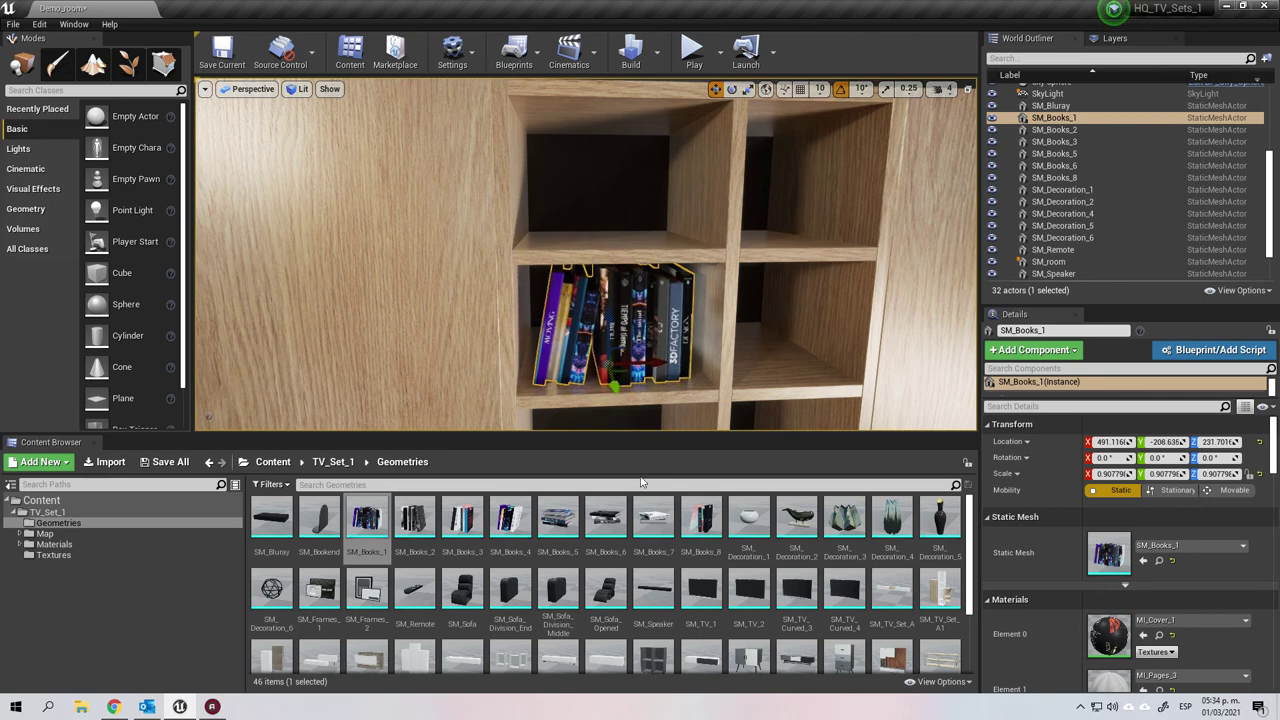
# Fill the remaining upper cubbies with SM_Books_5, SM_Decoration_4 and SM_Decoration_3.
pyautogui.moveTo(560, 521); pyautogui.dragTo(767, 363)
pyautogui.moveTo(891, 518); pyautogui.dragTo(781, 241)
pyautogui.moveTo(837, 523); pyautogui.dragTo(613, 345)
pyautogui.moveTo(613, 245); pyautogui.dragTo(678, 338, button='right')
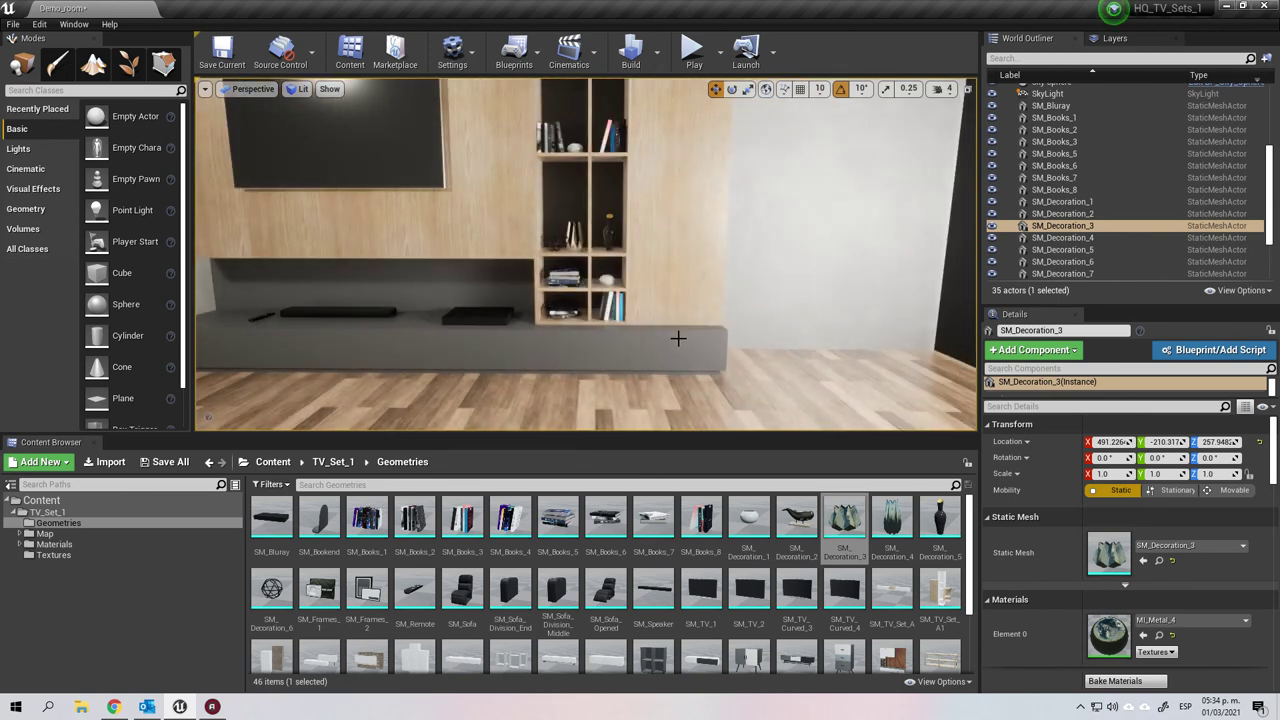
# Try the MI_Lak_5 material on the SM_TV_Set_J console base and replace it with MI_Lak_12.
pyautogui.click(678, 339)
pyautogui.click(1159, 635)
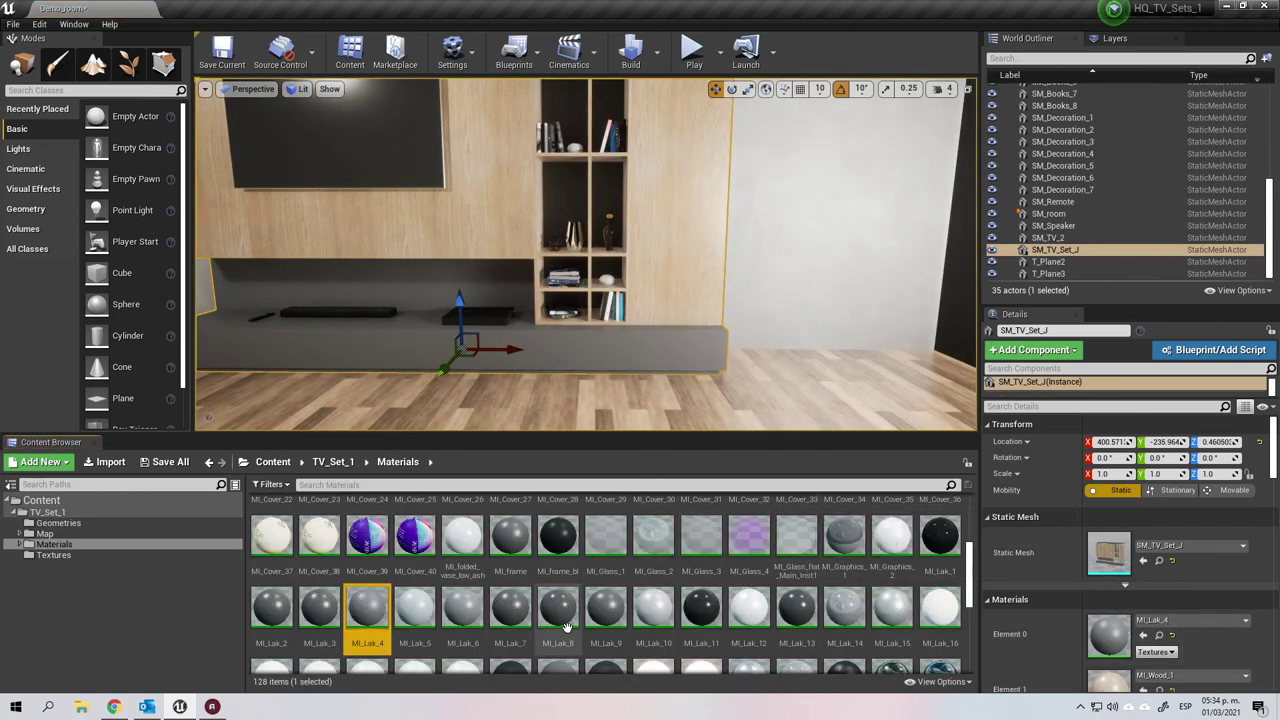
pyautogui.moveTo(415, 607); pyautogui.dragTo(608, 349)
pyautogui.click(851, 352)
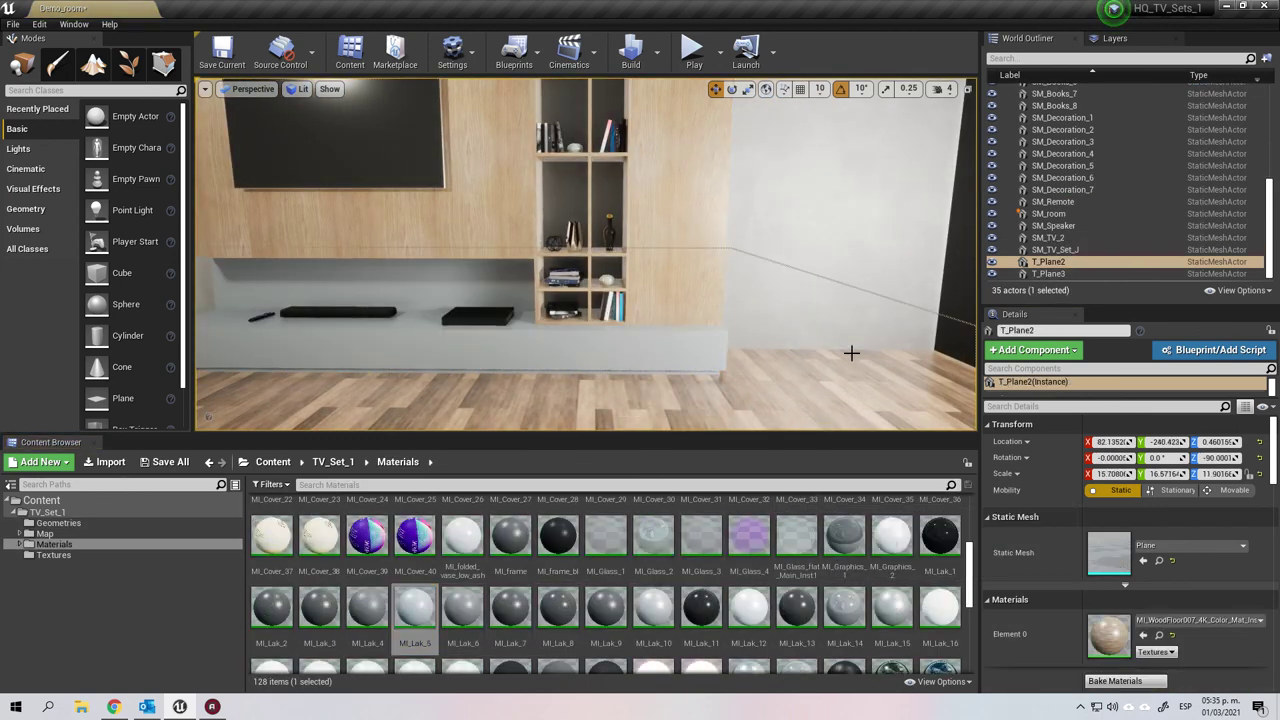
pyautogui.moveTo(748, 607); pyautogui.dragTo(637, 345)
pyautogui.moveTo(726, 391); pyautogui.dragTo(760, 330, button='right')
pyautogui.click(814, 286)
pyautogui.moveTo(814, 286); pyautogui.dragTo(820, 326, button='right')
pyautogui.moveTo(706, 293); pyautogui.dragTo(710, 324, button='right')
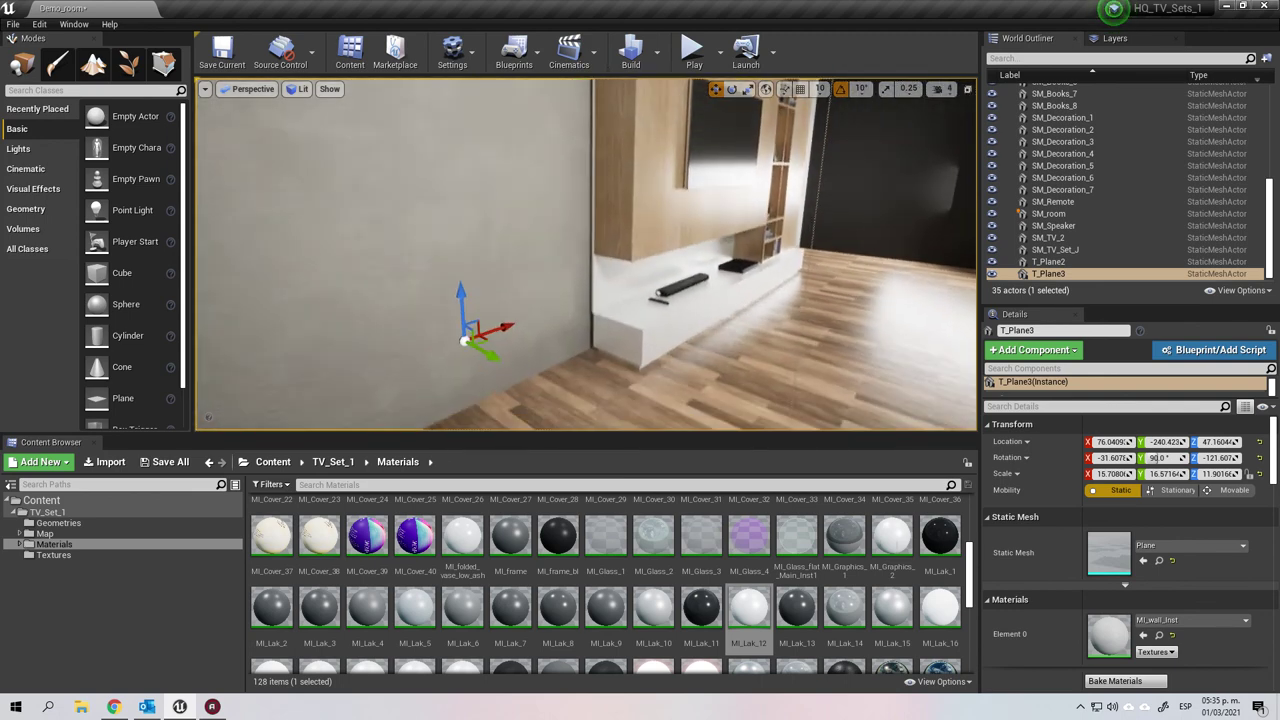